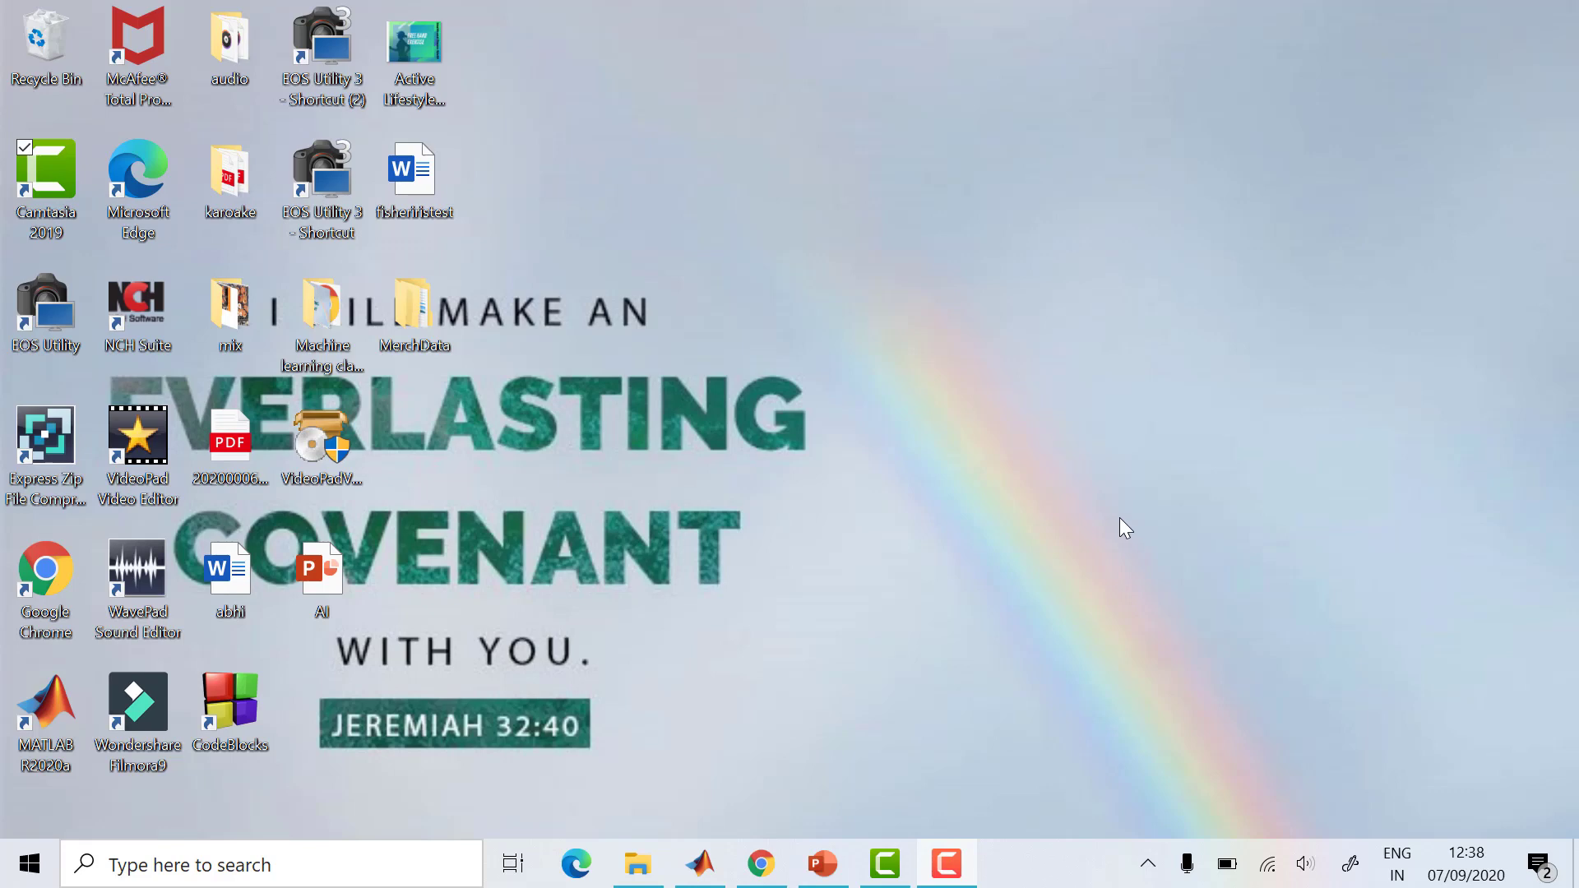
Switch to MATLAB and extract the image data set by running unzip("MerchData.zip"); in the command window
{"action": "left_click", "coordinate": [707, 869]}
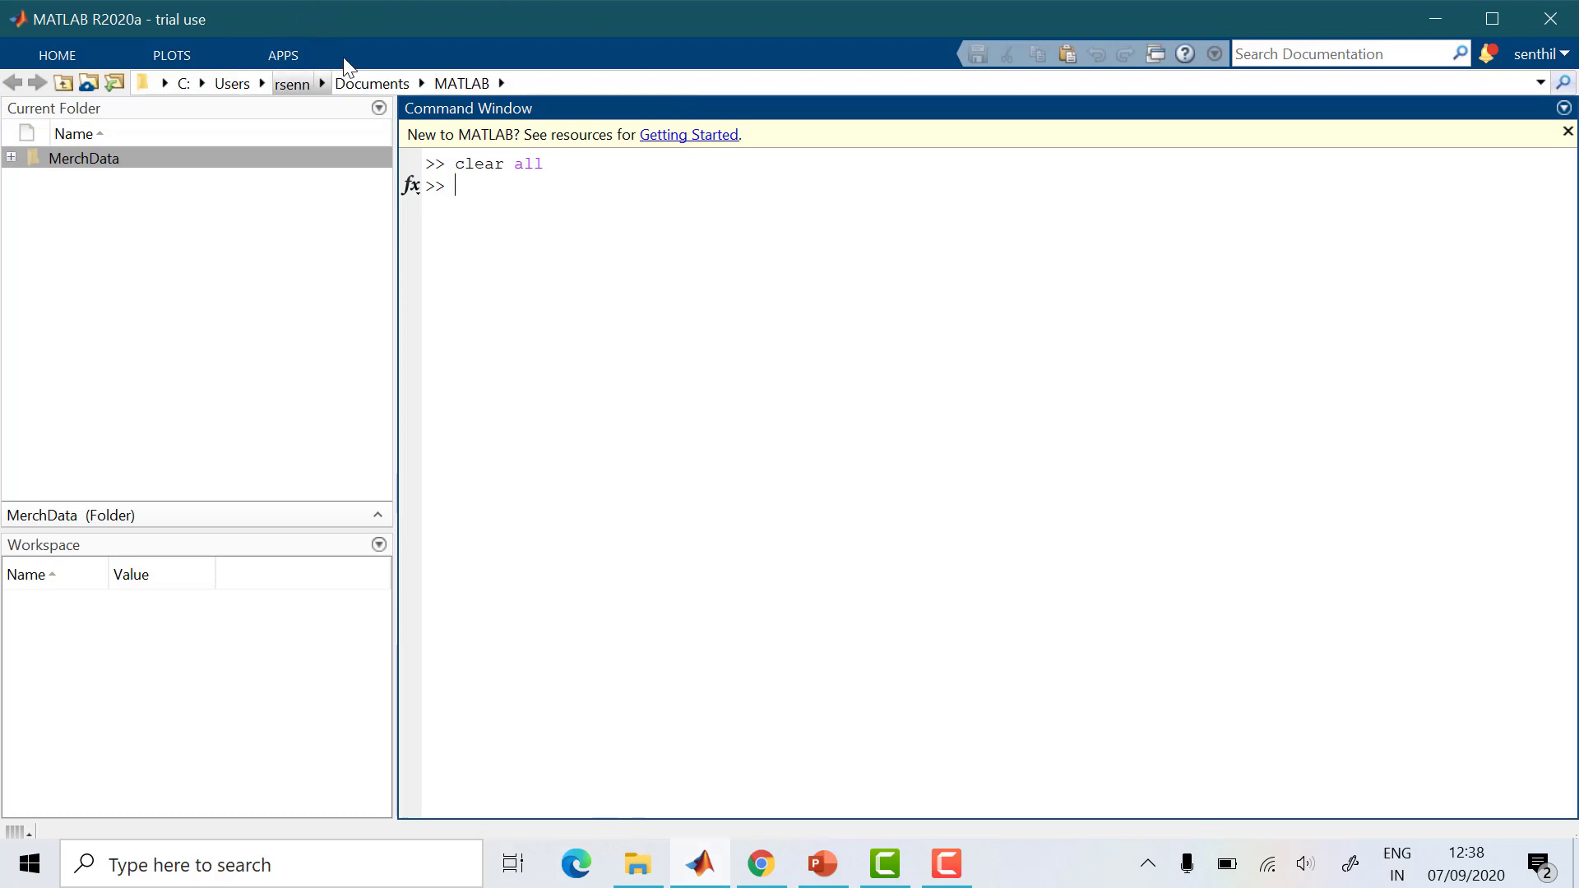
{"action": "left_click", "coordinate": [279, 55]}
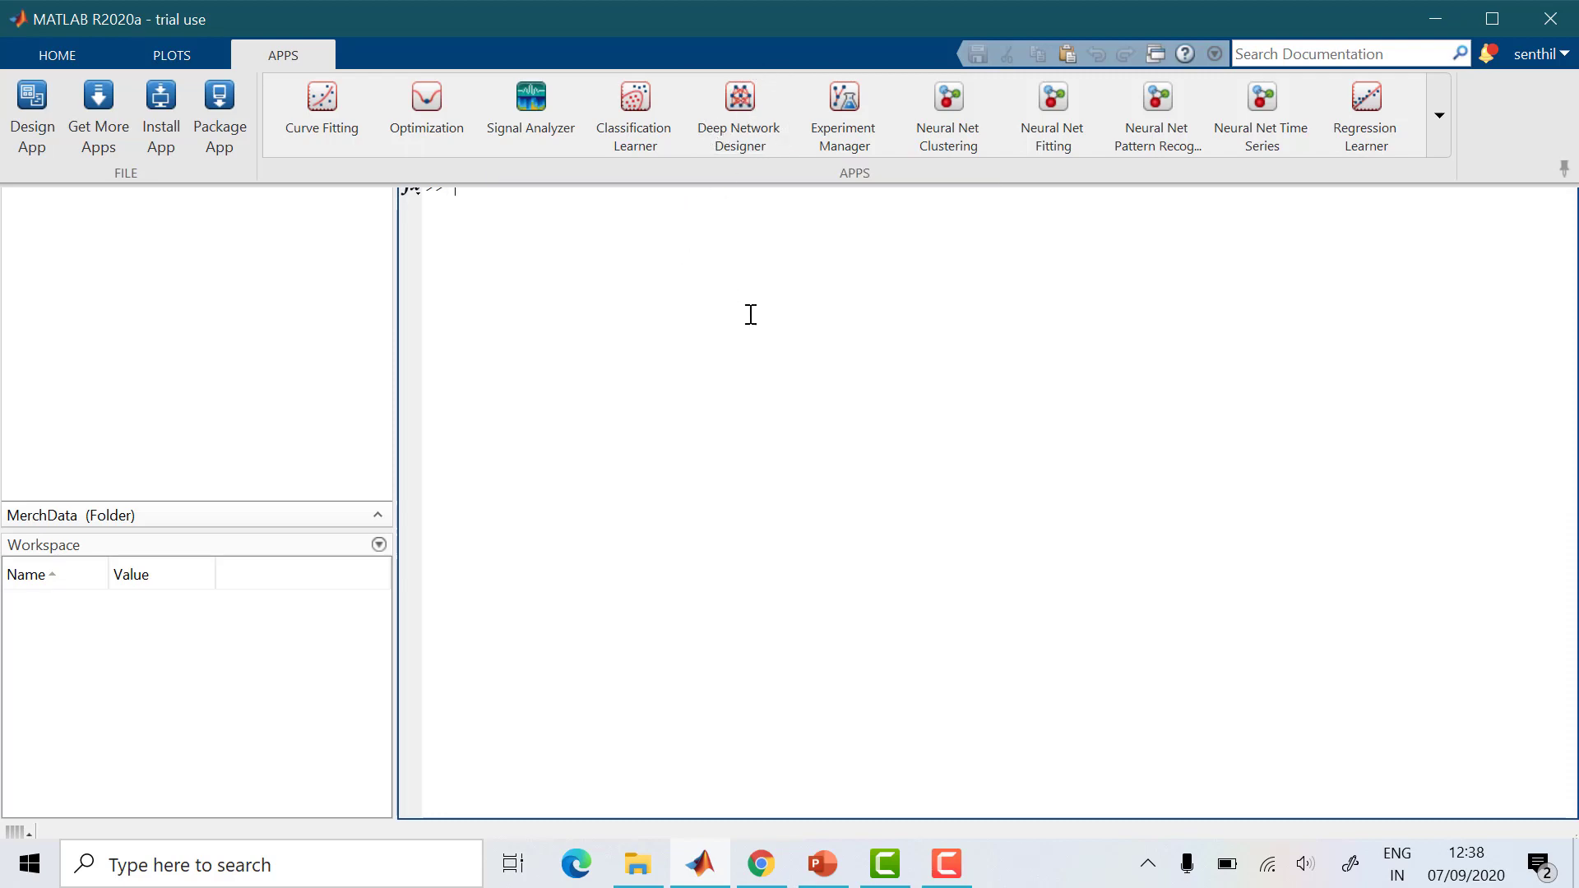
{"action": "left_click", "coordinate": [639, 262]}
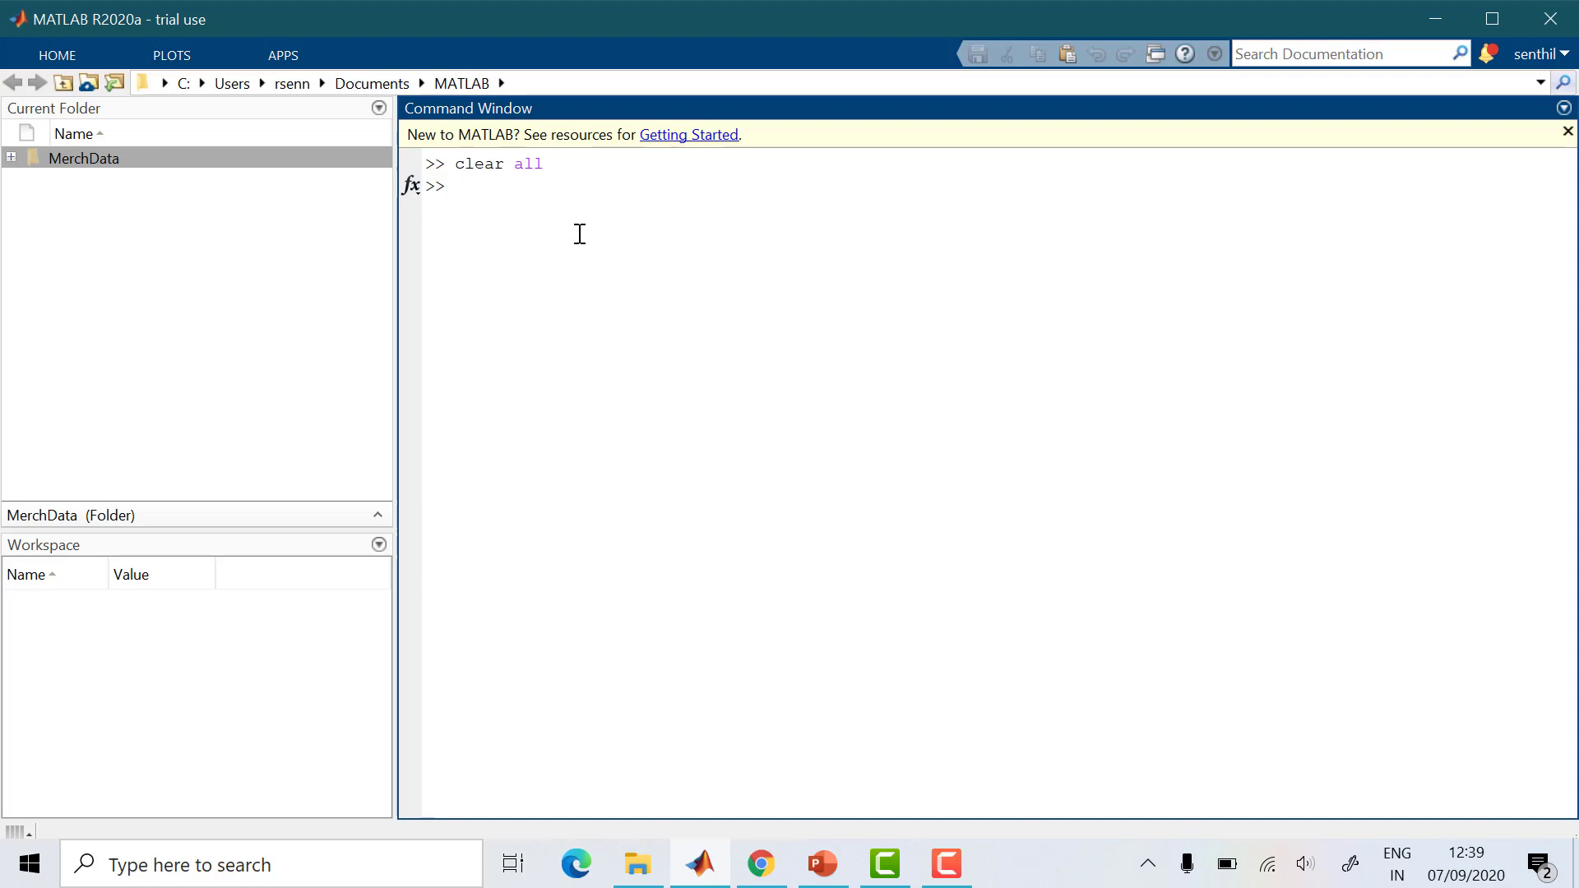
{"action": "type", "text": "unzip(\"MerchData.zip\");"}
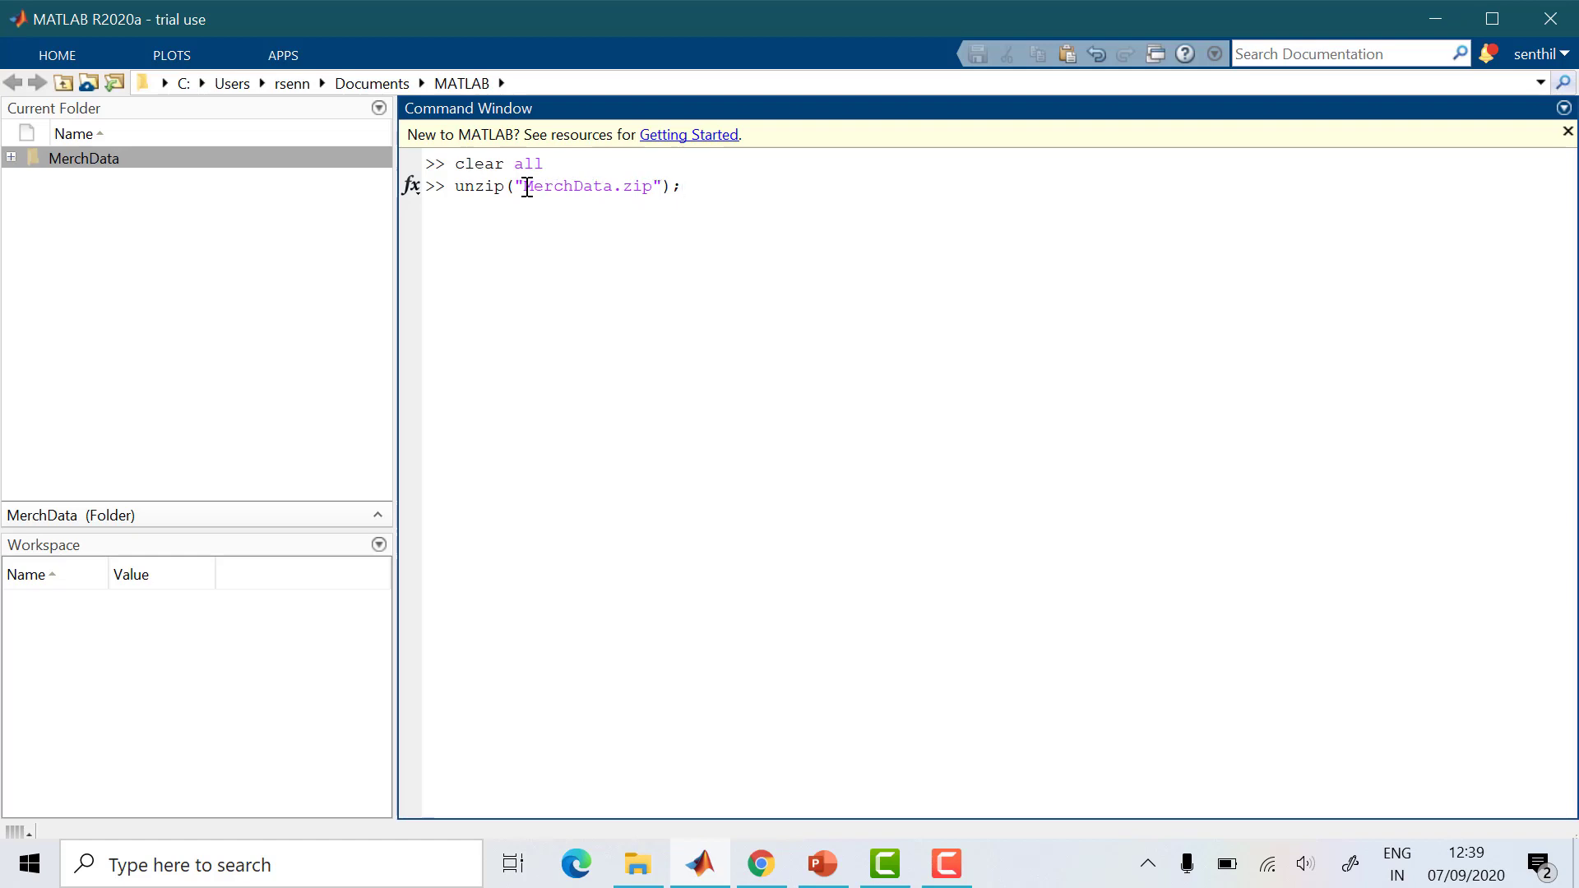
{"action": "left_click_drag", "start_coordinate": [524, 187], "coordinate": [614, 190]}
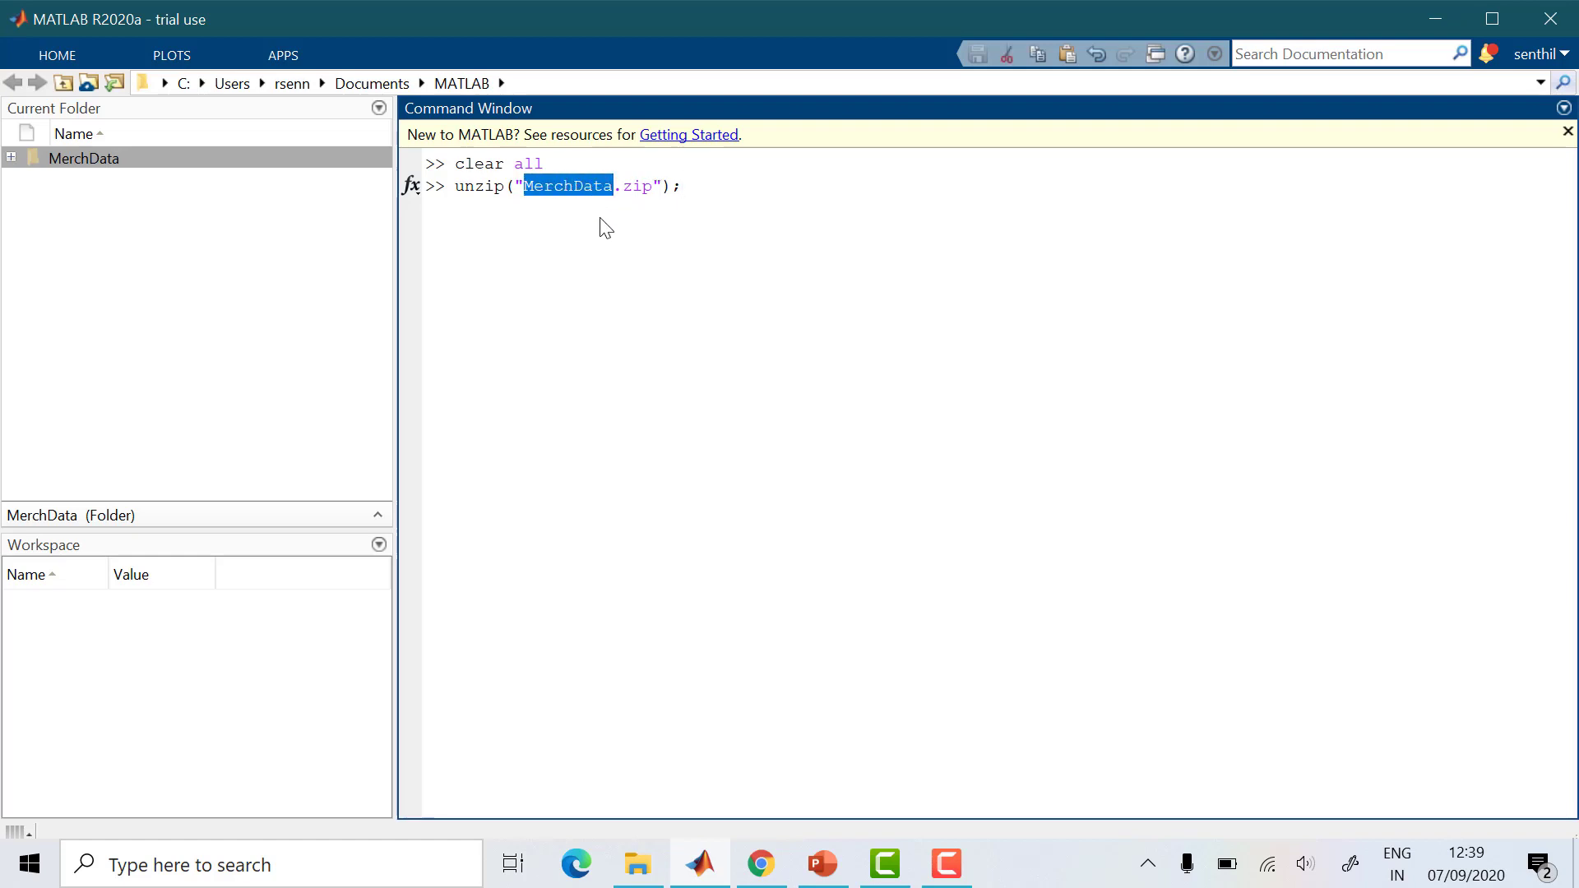
{"action": "left_click", "coordinate": [603, 236]}
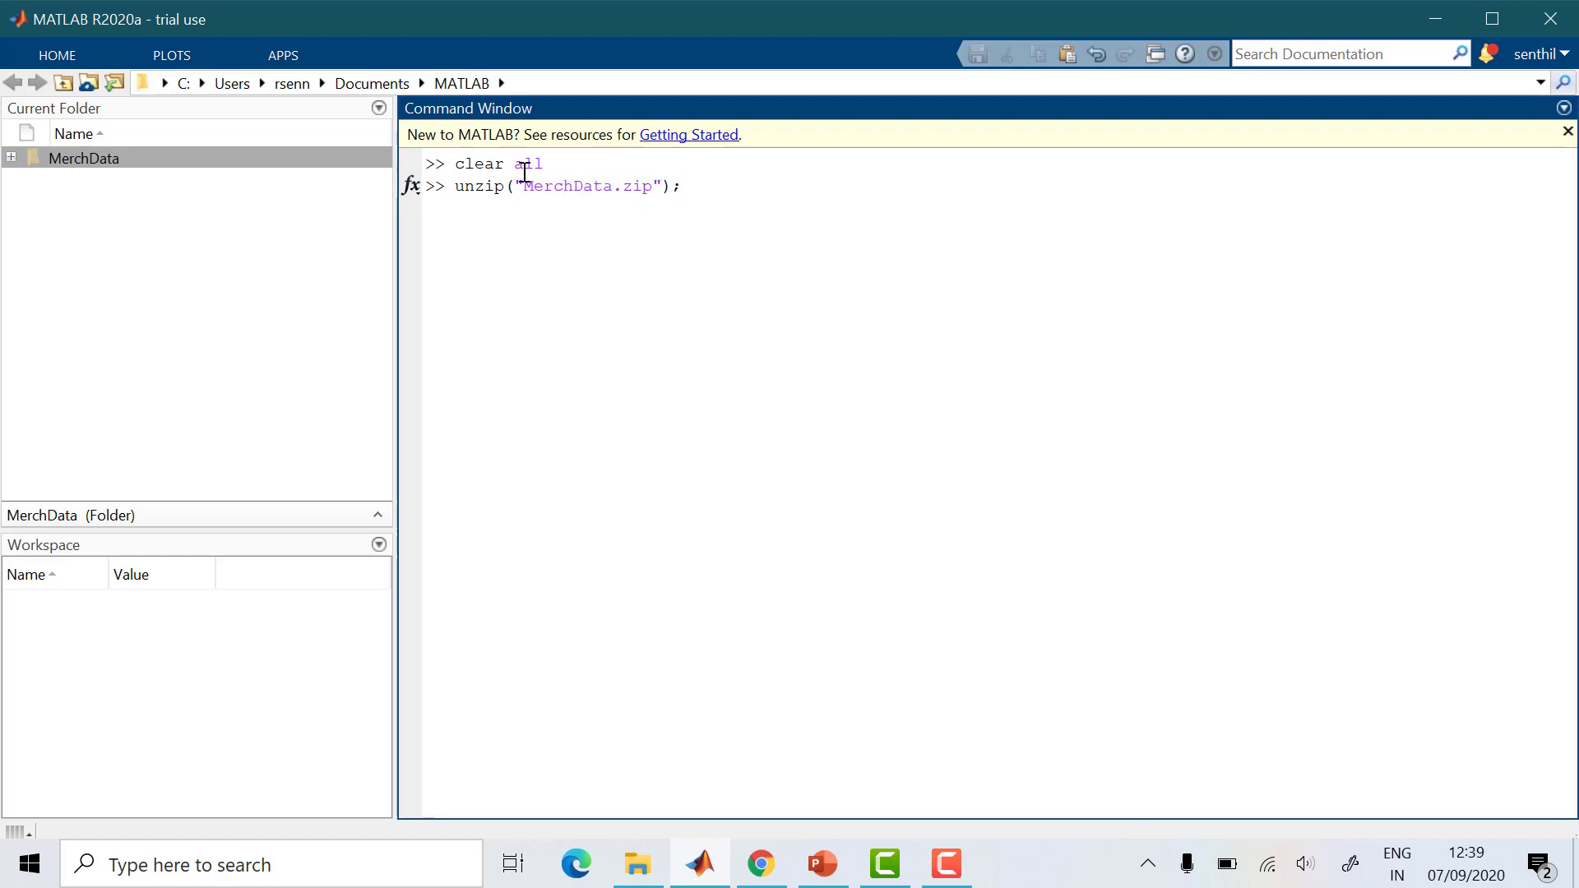
{"action": "key", "text": "Return"}
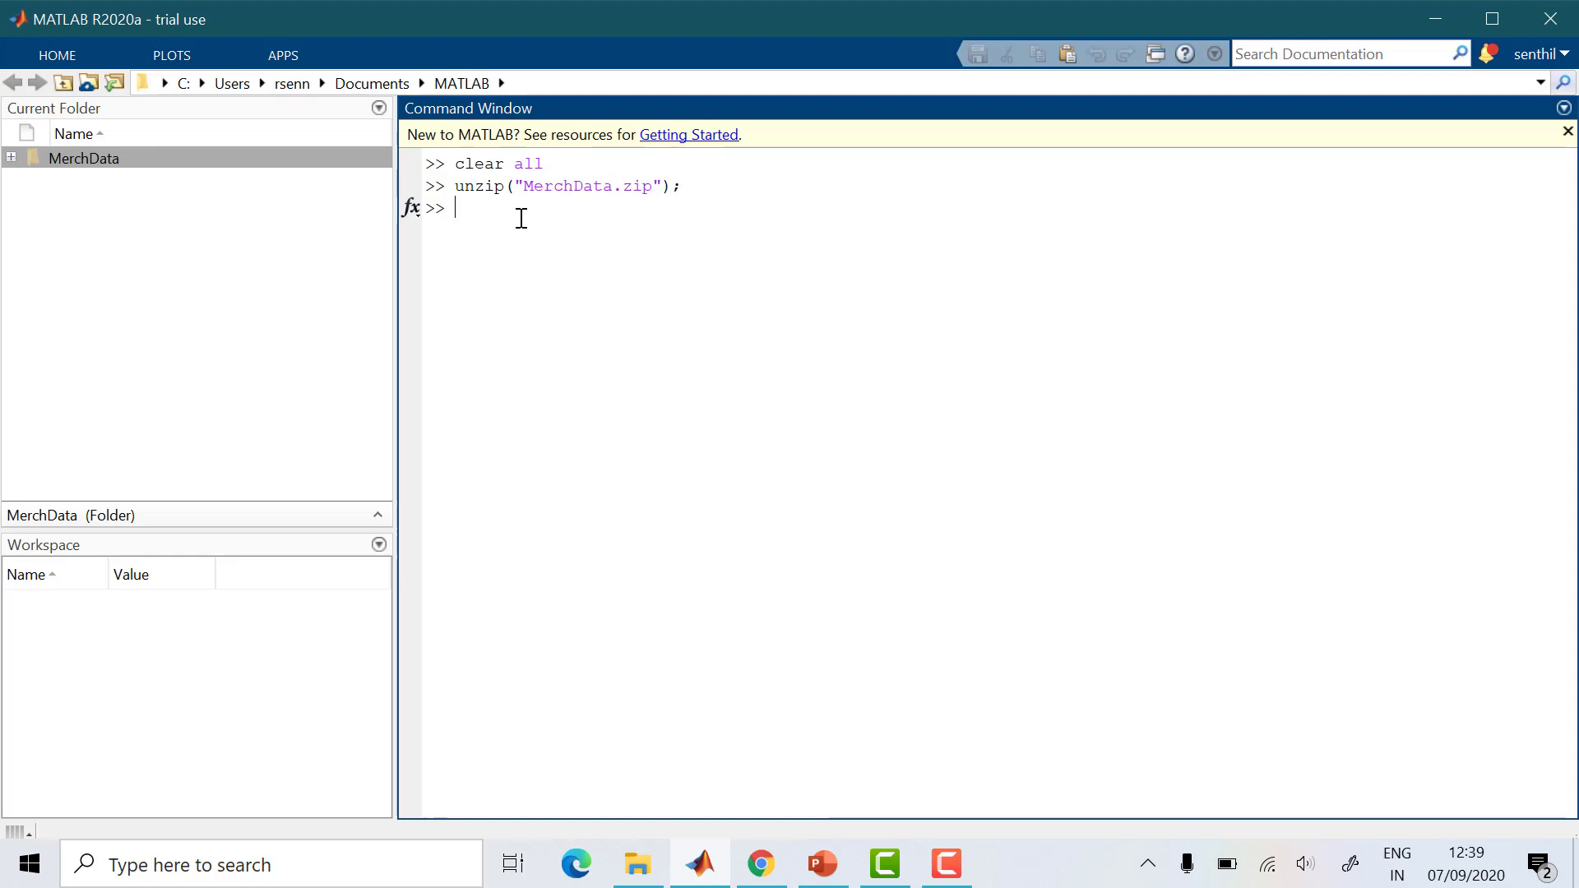
Copy the MerchData folder from MATLAB's current folder and return to the desktop
{"action": "right_click", "coordinate": [103, 164]}
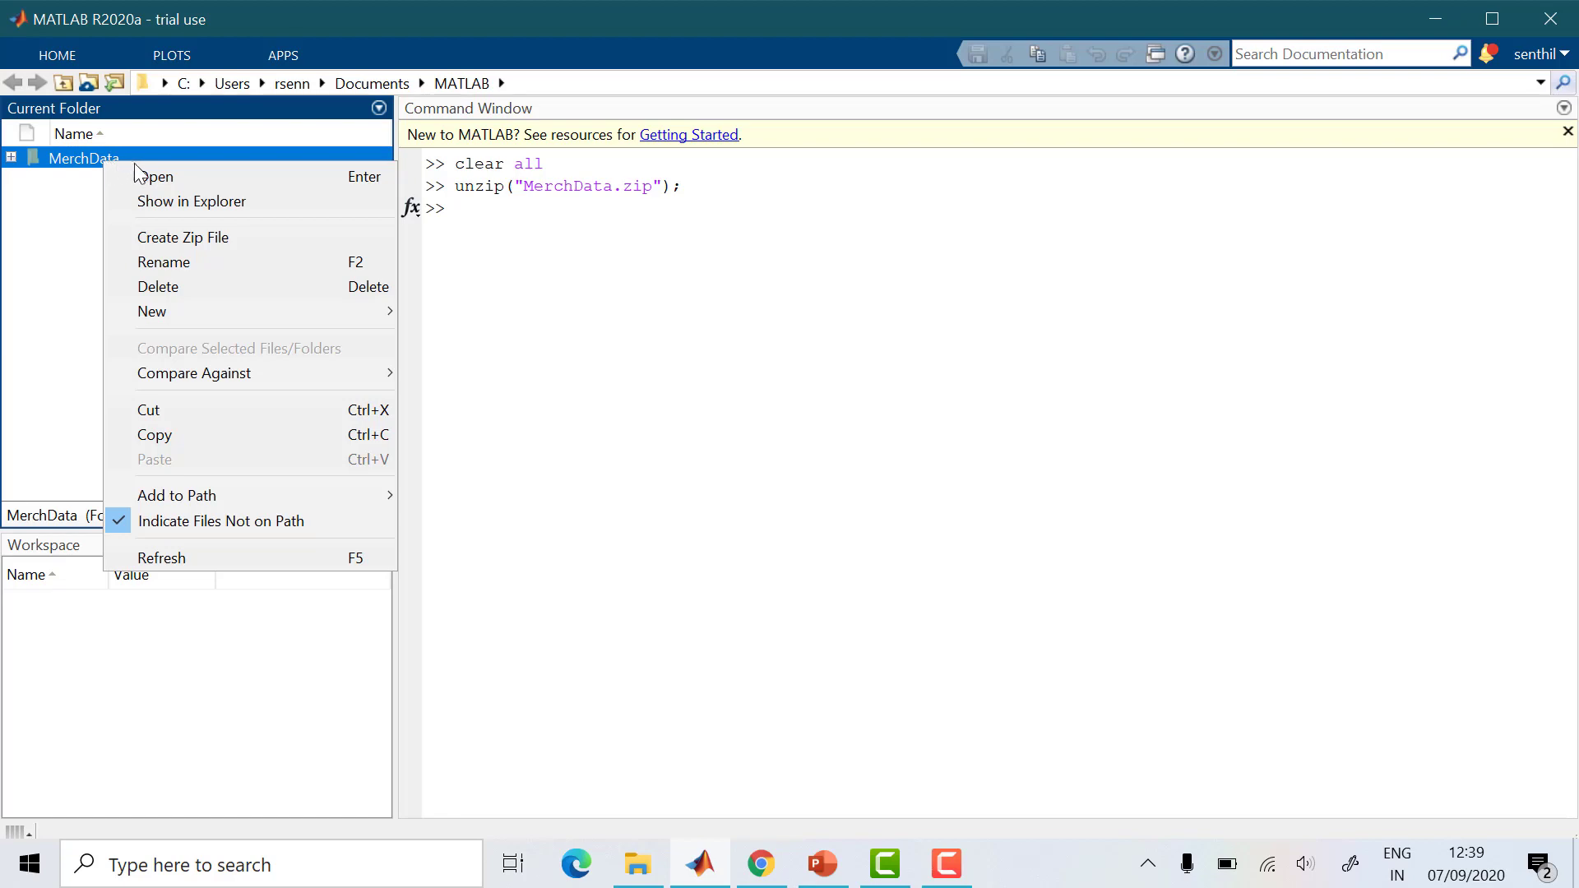
{"action": "left_click", "coordinate": [154, 434]}
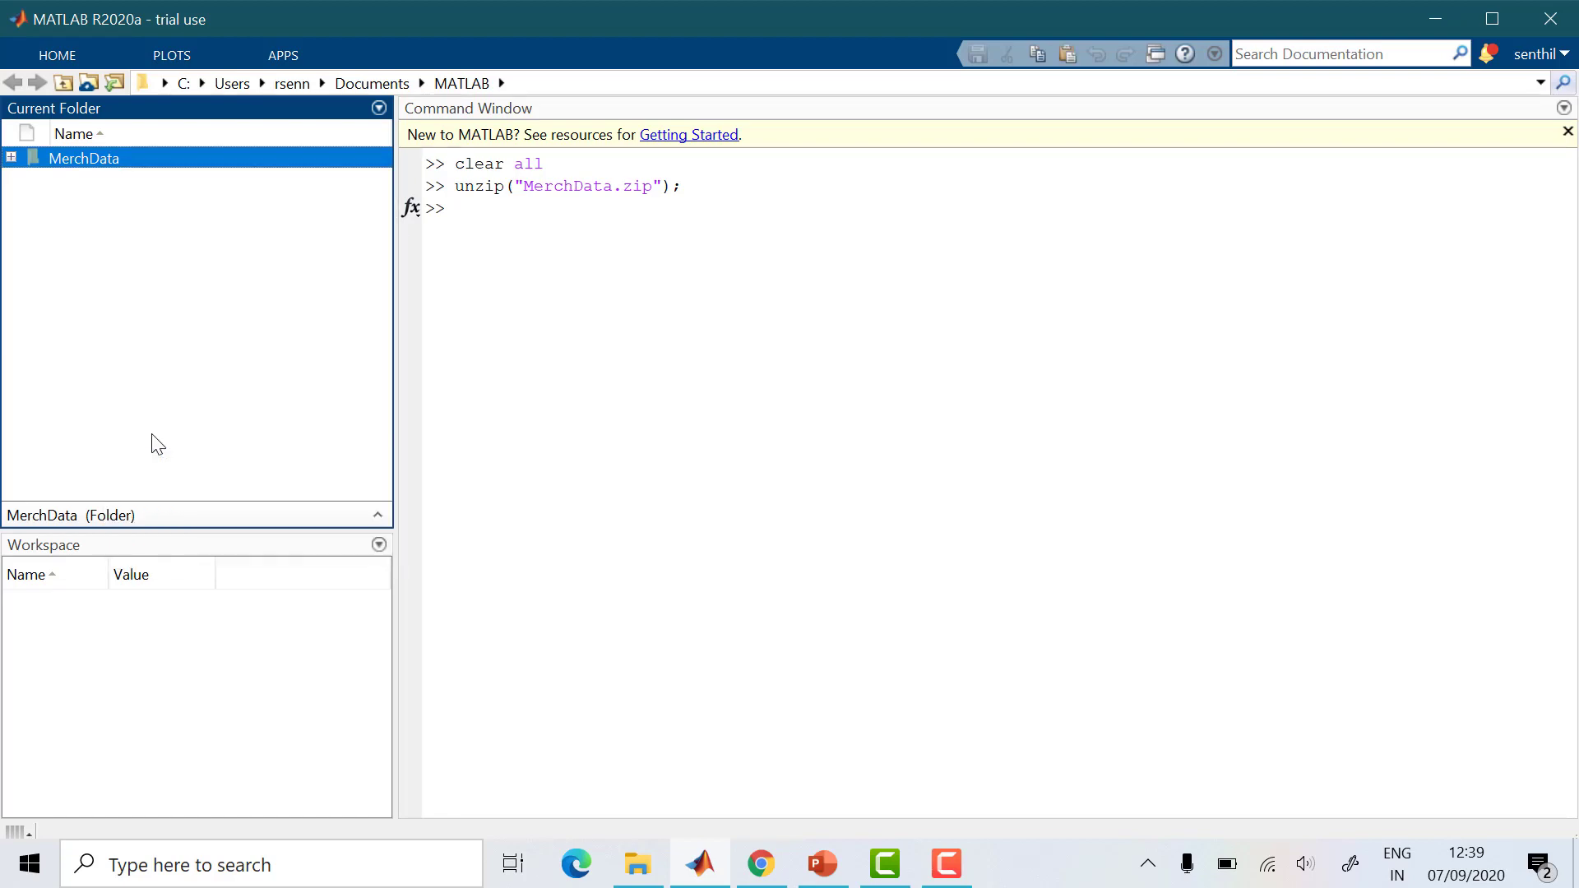
{"action": "left_click", "coordinate": [1433, 15]}
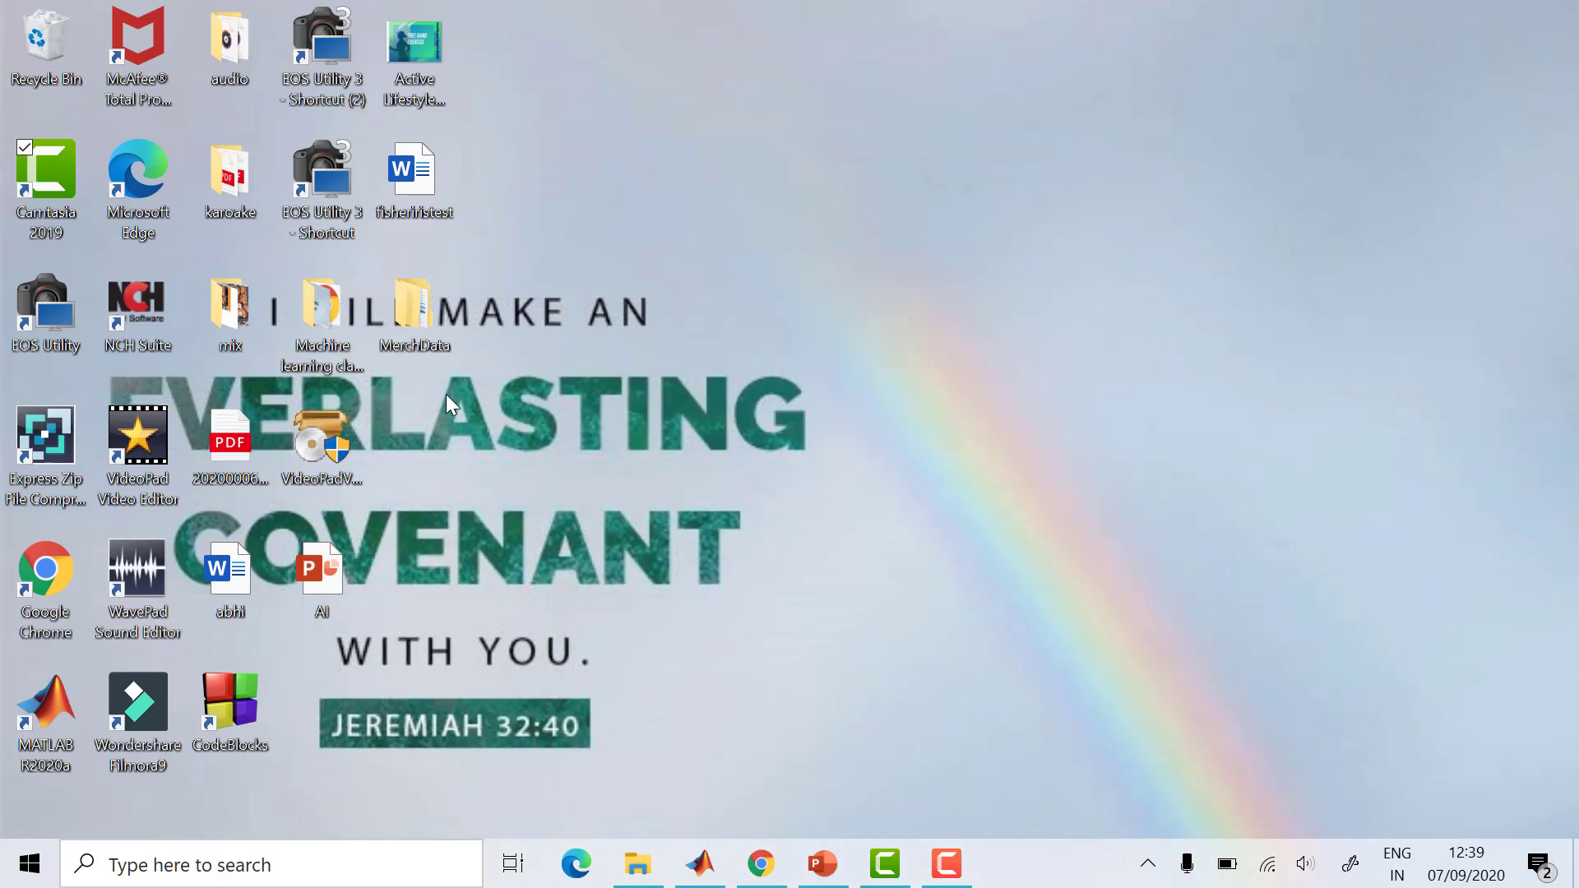
Open the desktop's MerchData folder in File Explorer and examine the images in its cap, cube, playing cards, screwdriver and torch subfolders
{"action": "double_click", "coordinate": [406, 314]}
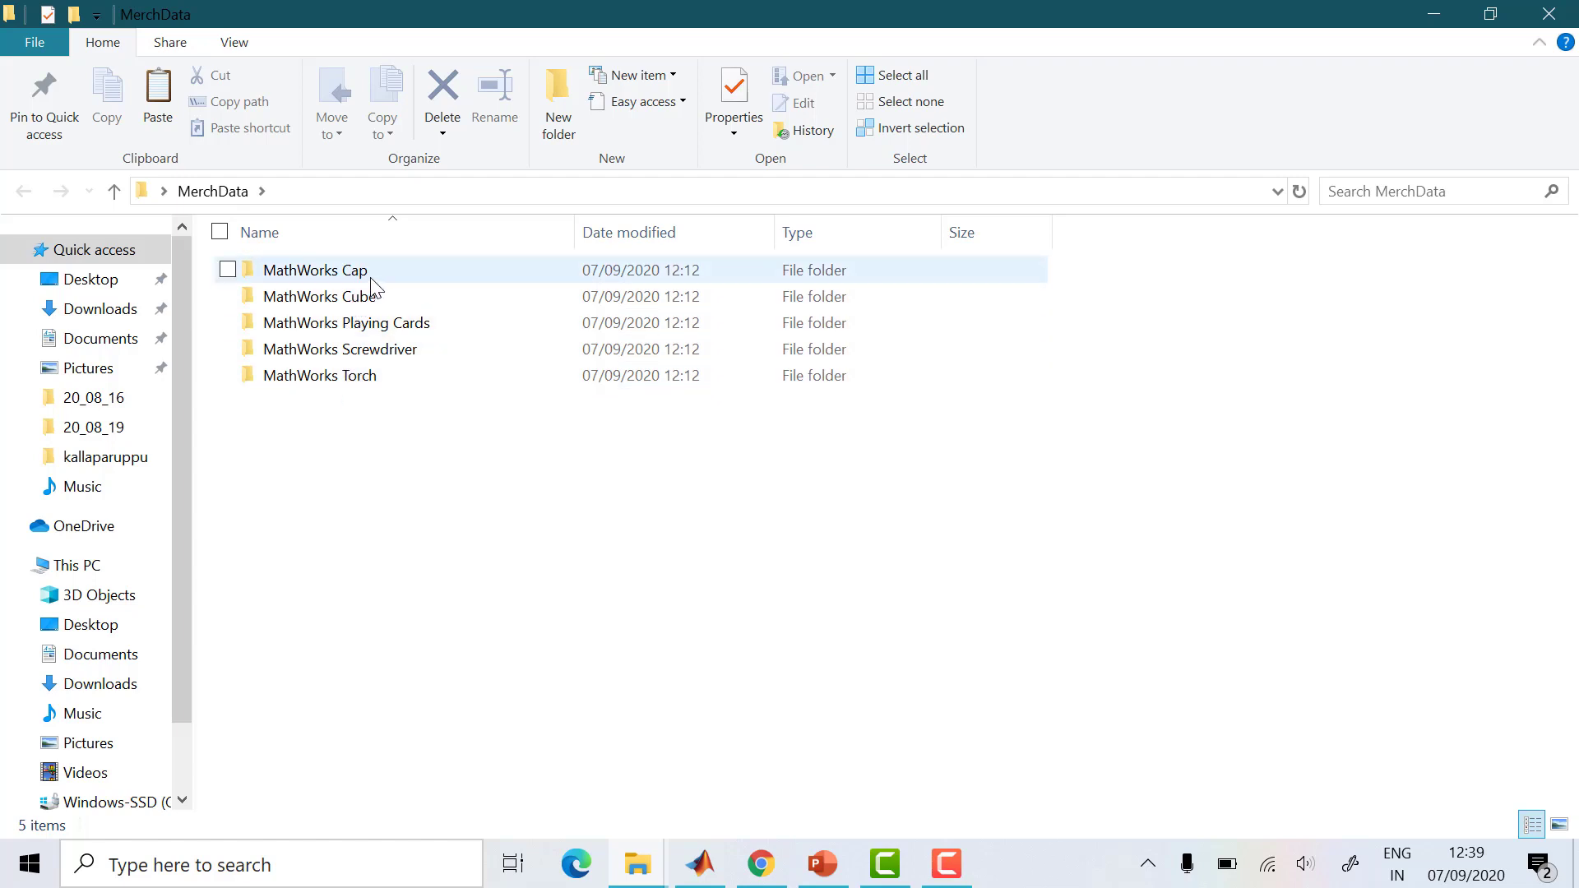
{"action": "mouse_move", "coordinate": [372, 284]}
{"action": "left_click", "coordinate": [374, 274]}
{"action": "double_click", "coordinate": [373, 273]}
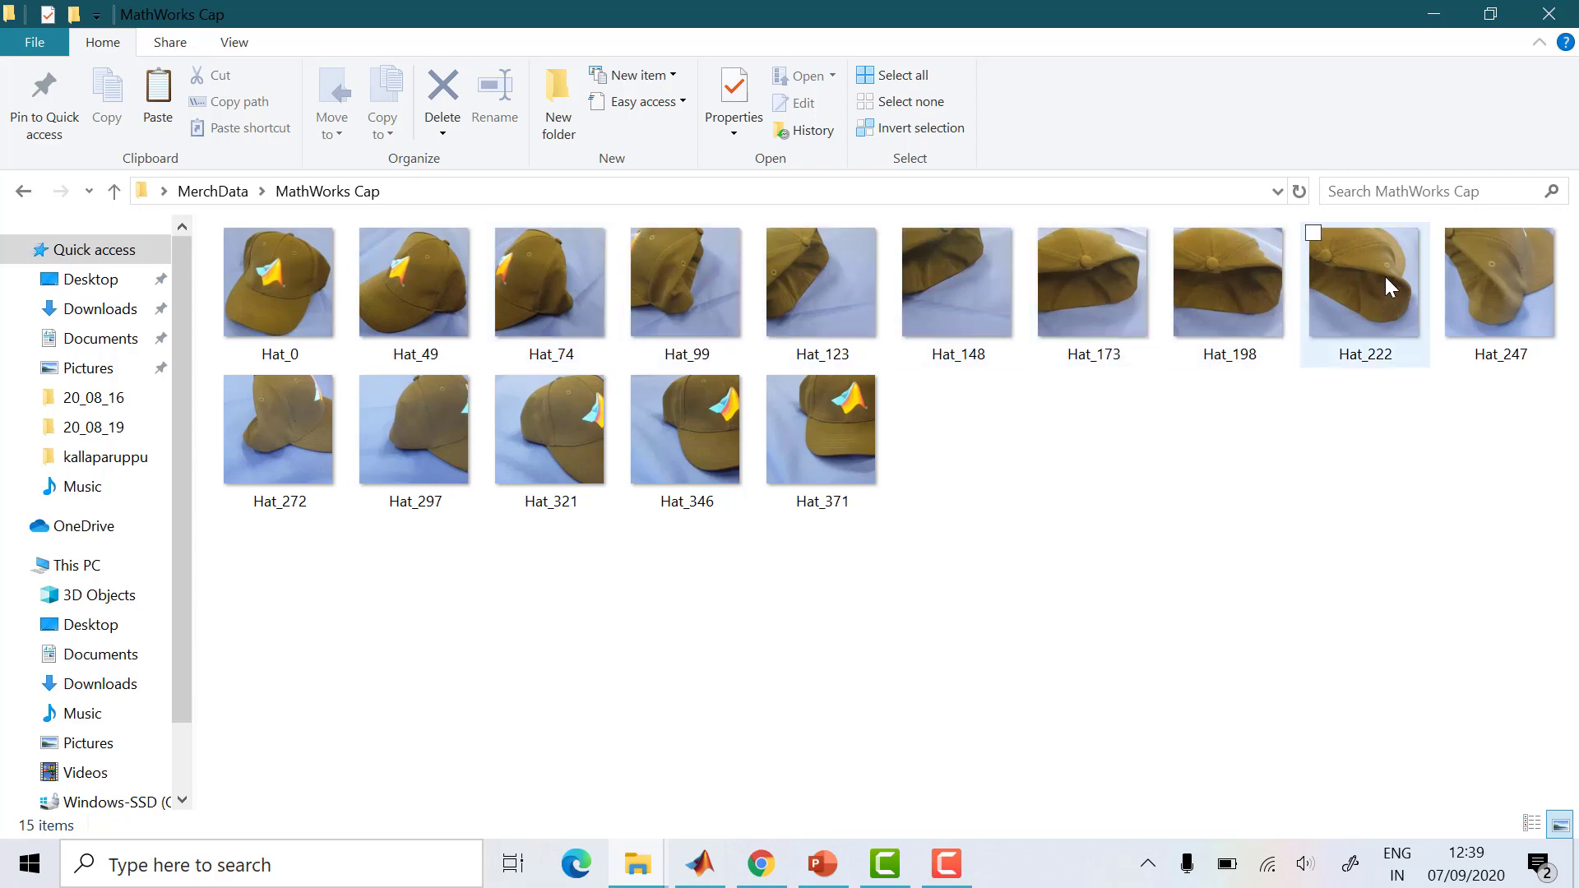
{"action": "mouse_move", "coordinate": [1385, 277]}
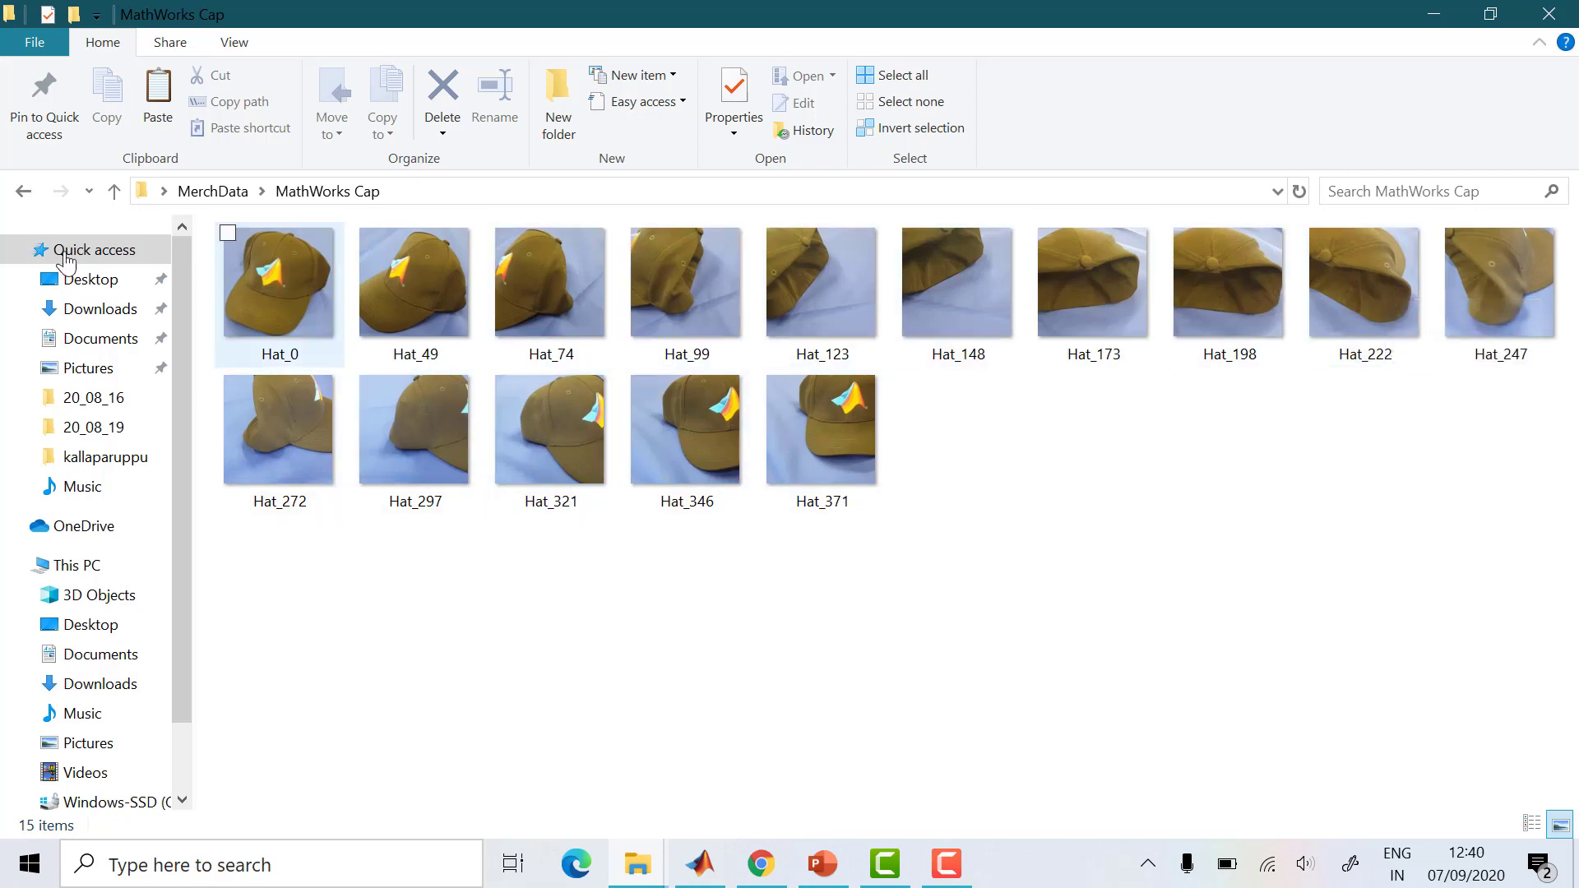
{"action": "left_click", "coordinate": [23, 193]}
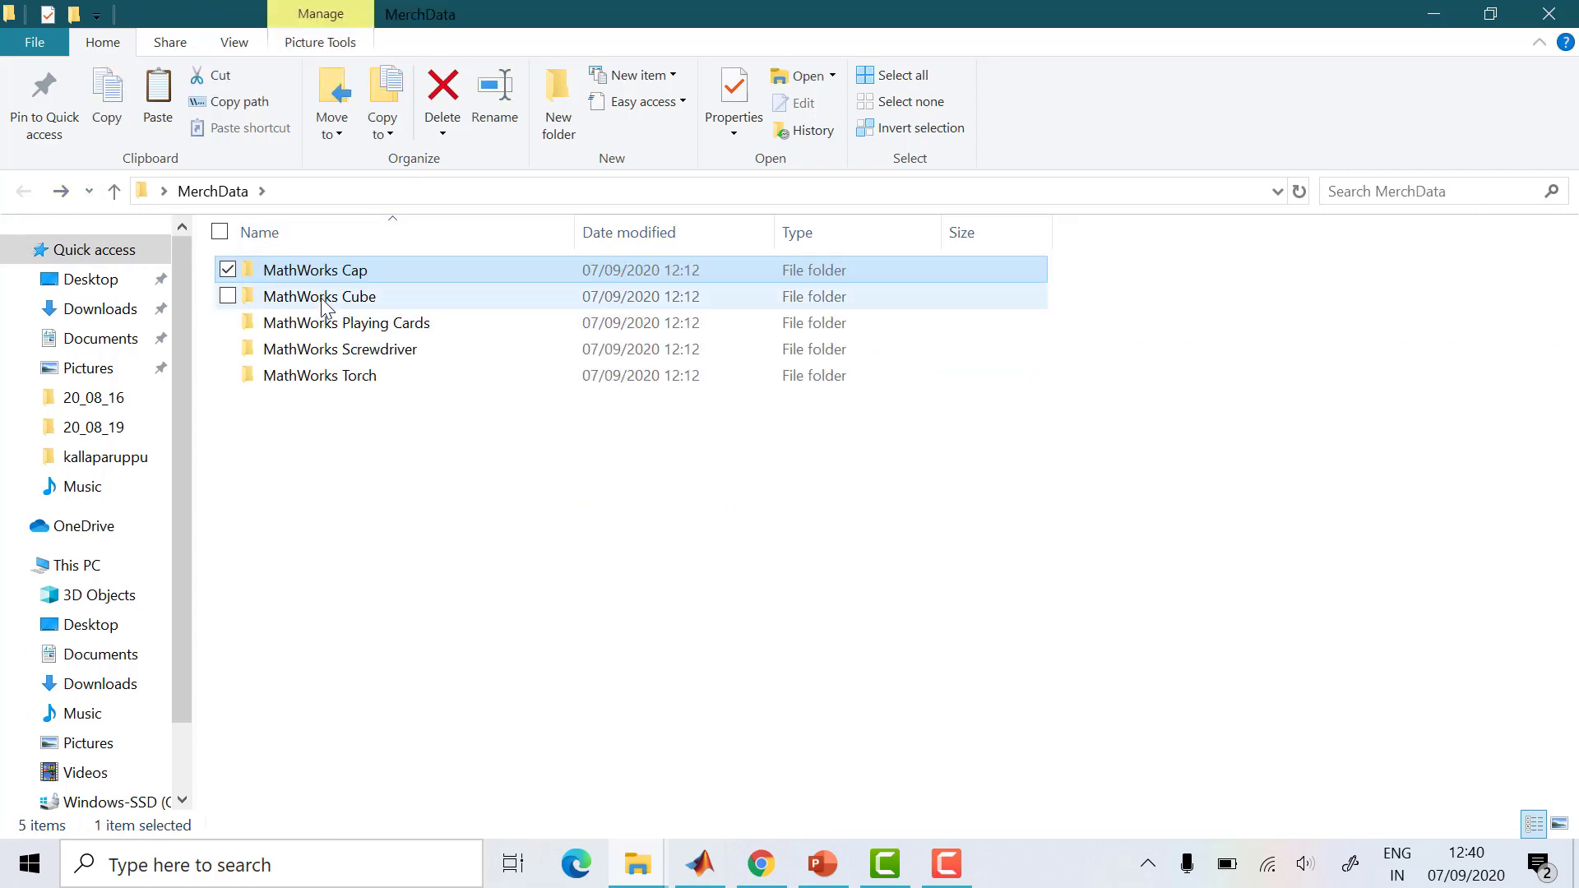
{"action": "double_click", "coordinate": [322, 297]}
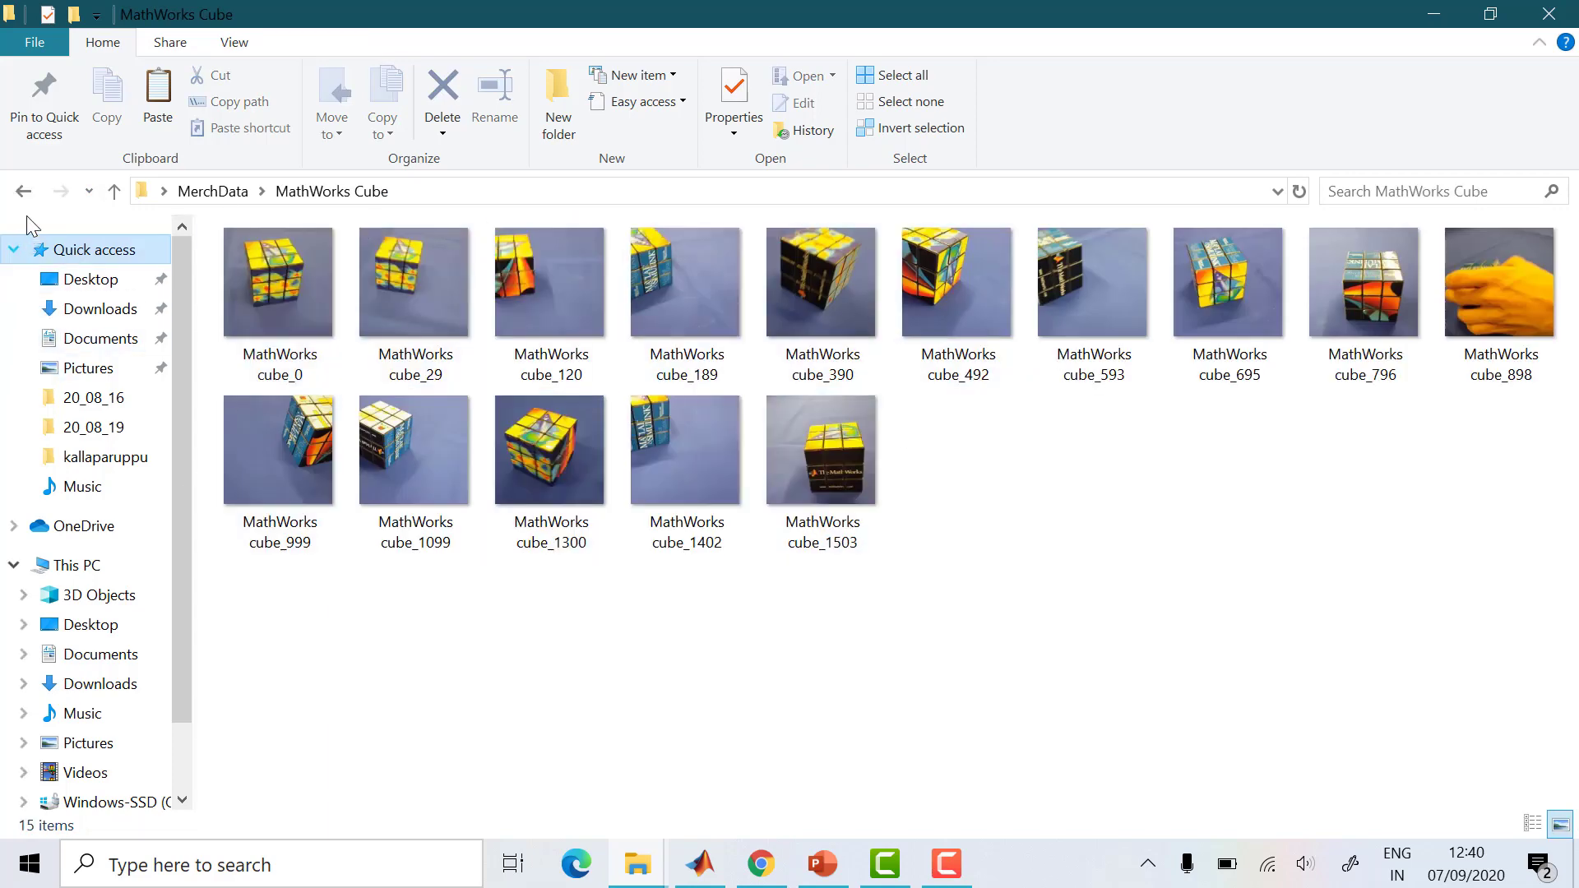
{"action": "left_click", "coordinate": [24, 193]}
{"action": "double_click", "coordinate": [319, 321]}
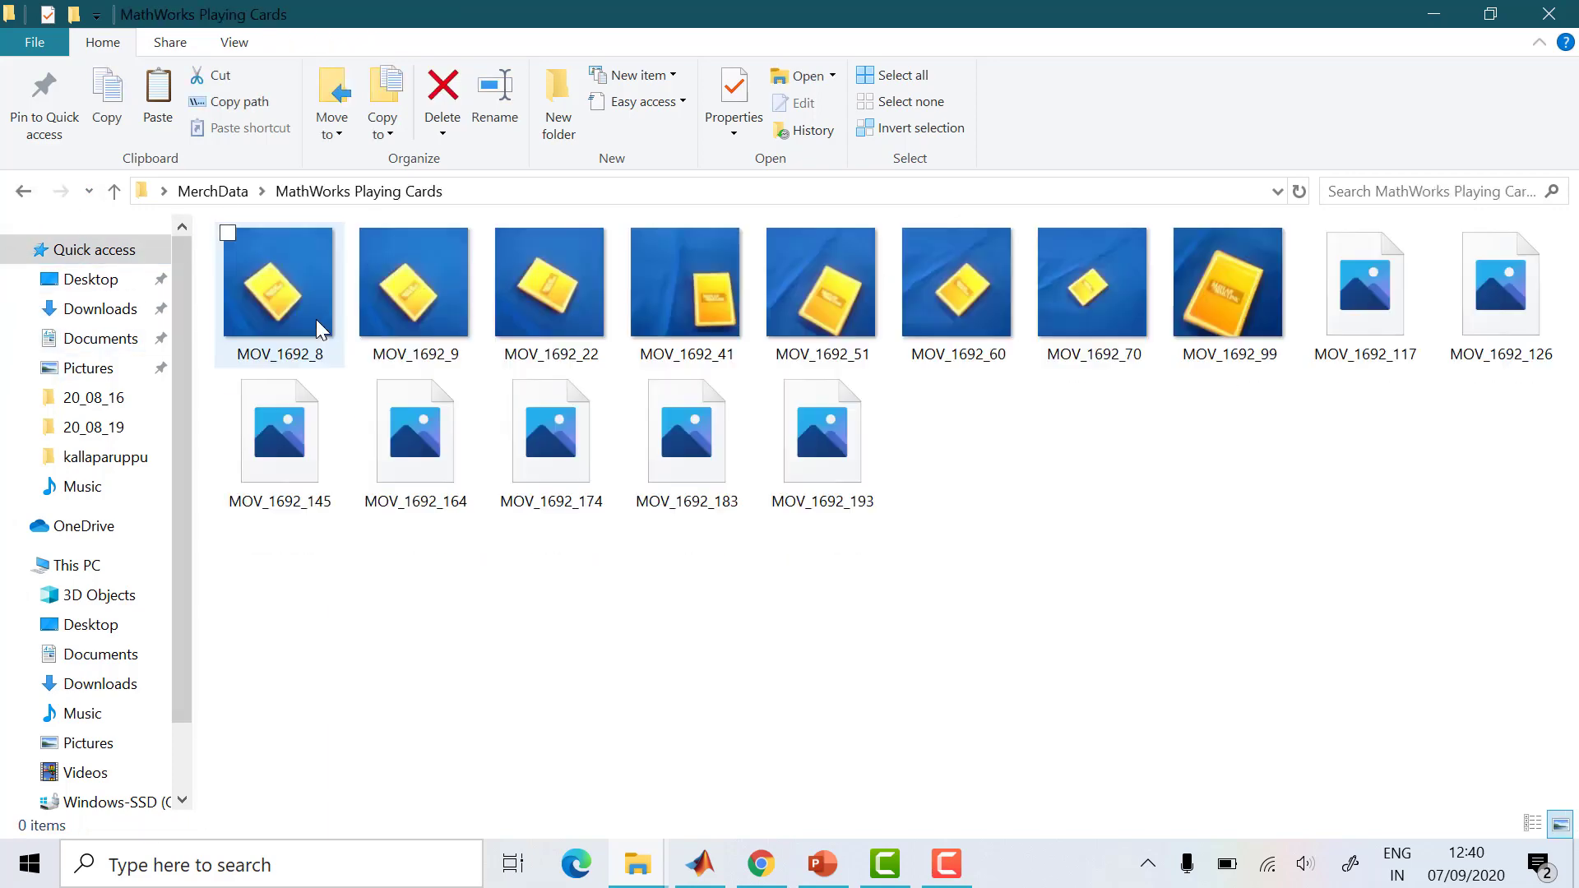
{"action": "left_click", "coordinate": [23, 193]}
{"action": "double_click", "coordinate": [372, 352]}
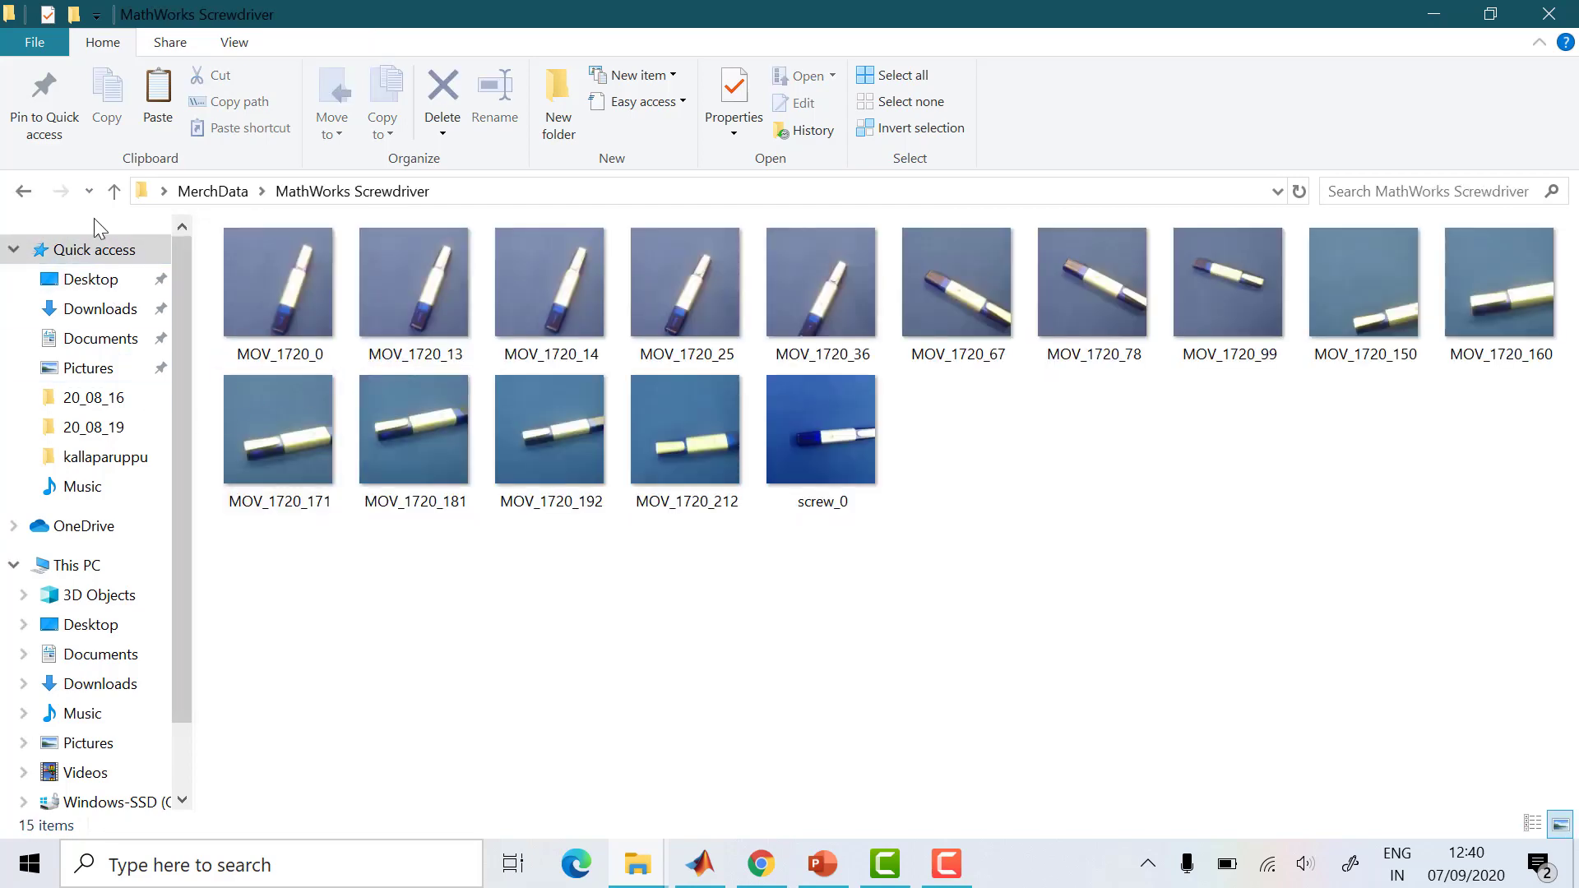
{"action": "left_click", "coordinate": [29, 195]}
{"action": "double_click", "coordinate": [300, 374]}
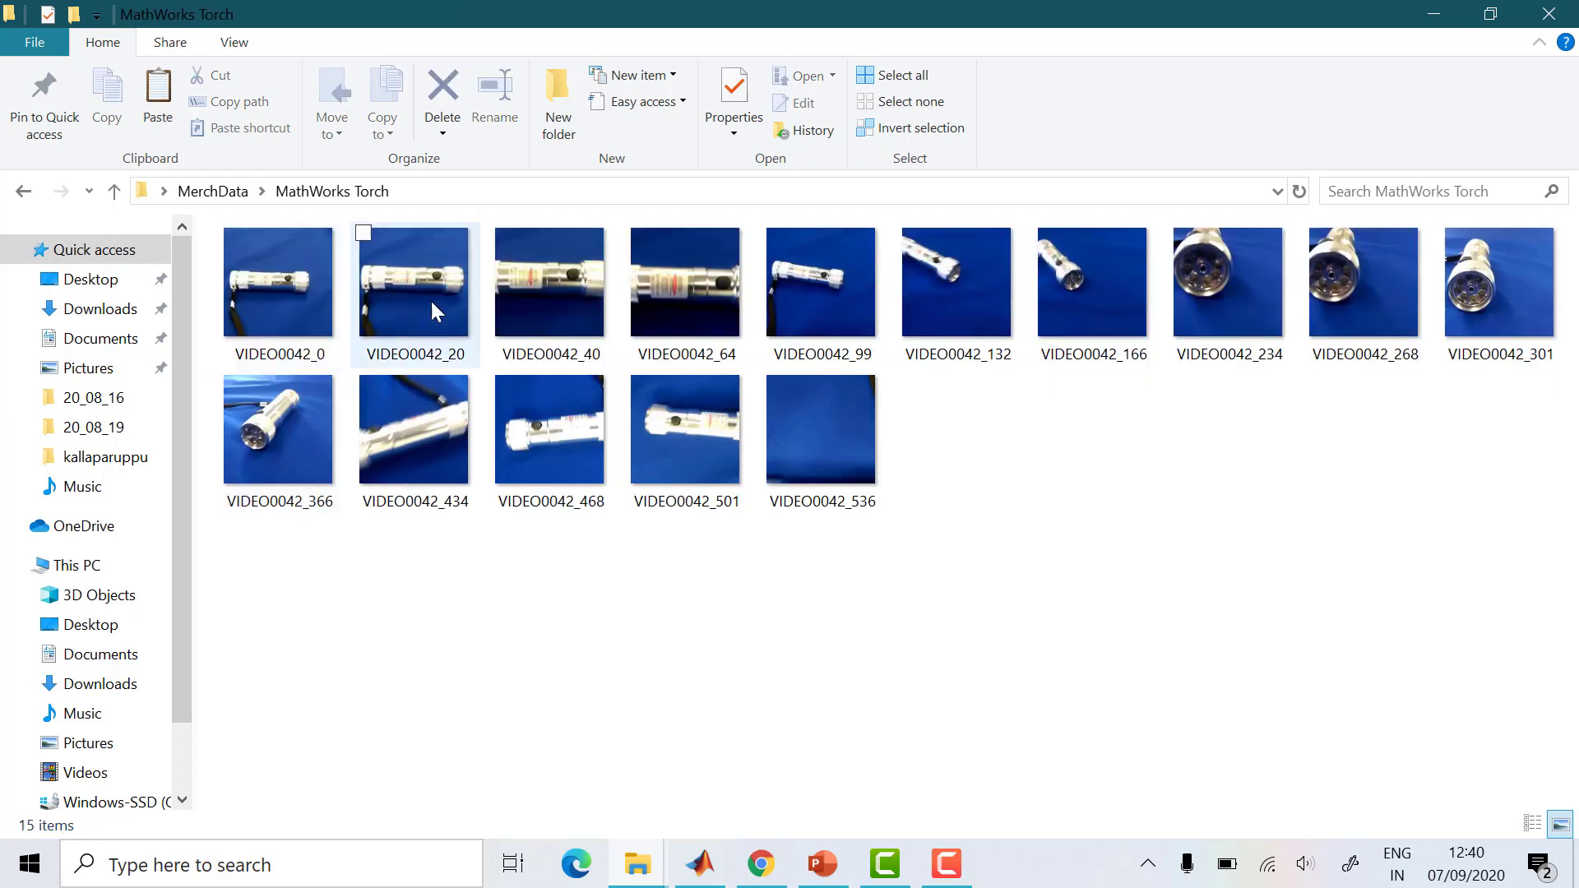
{"action": "left_click", "coordinate": [24, 194]}
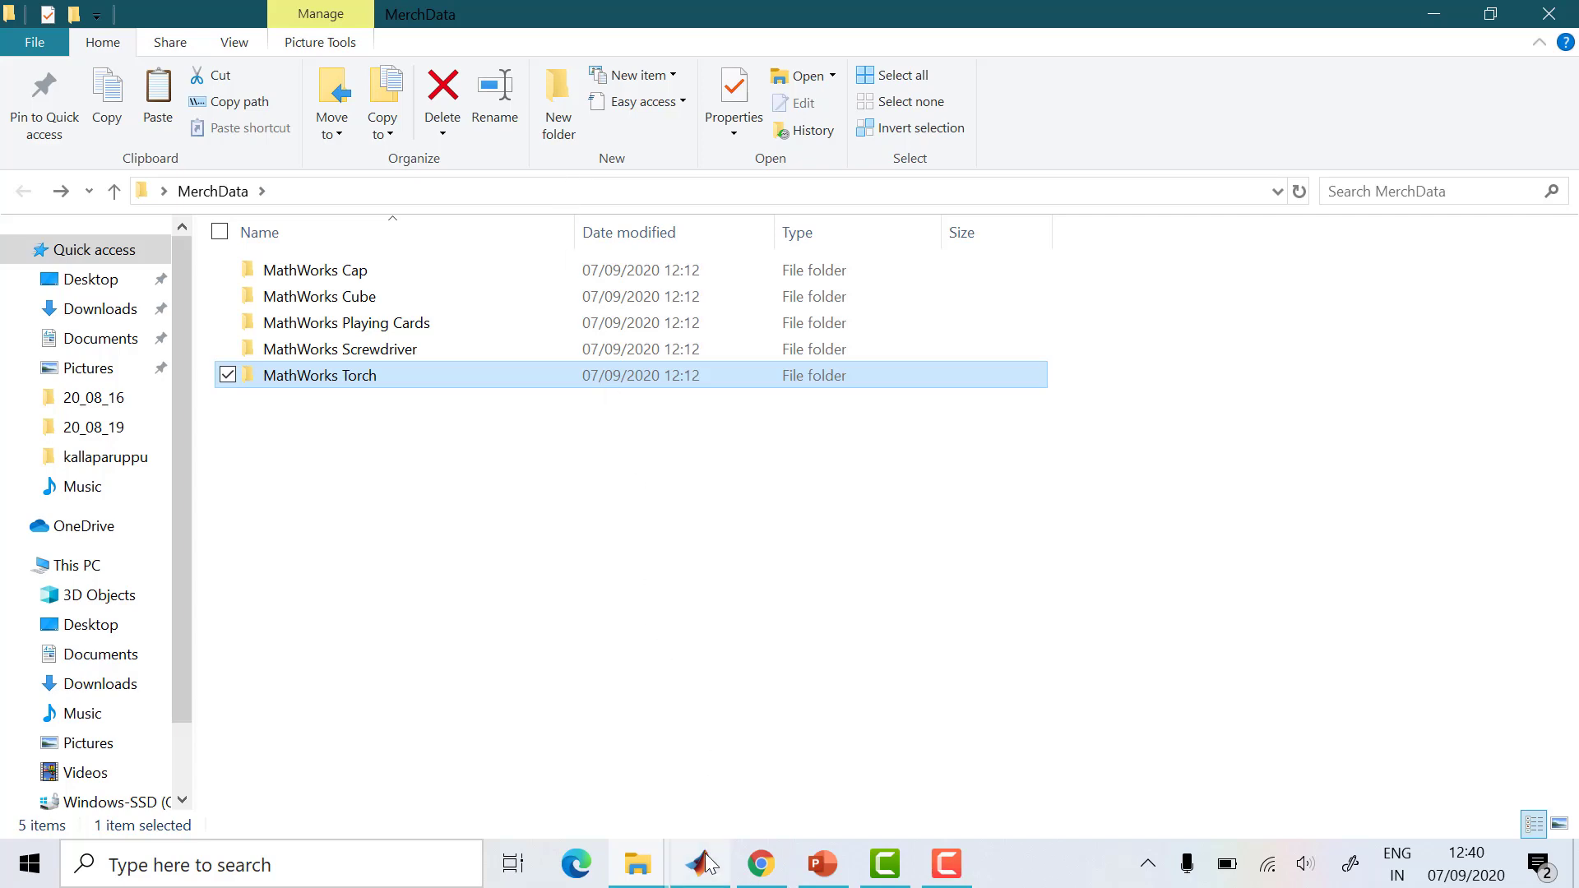
{"action": "left_click", "coordinate": [1433, 14]}
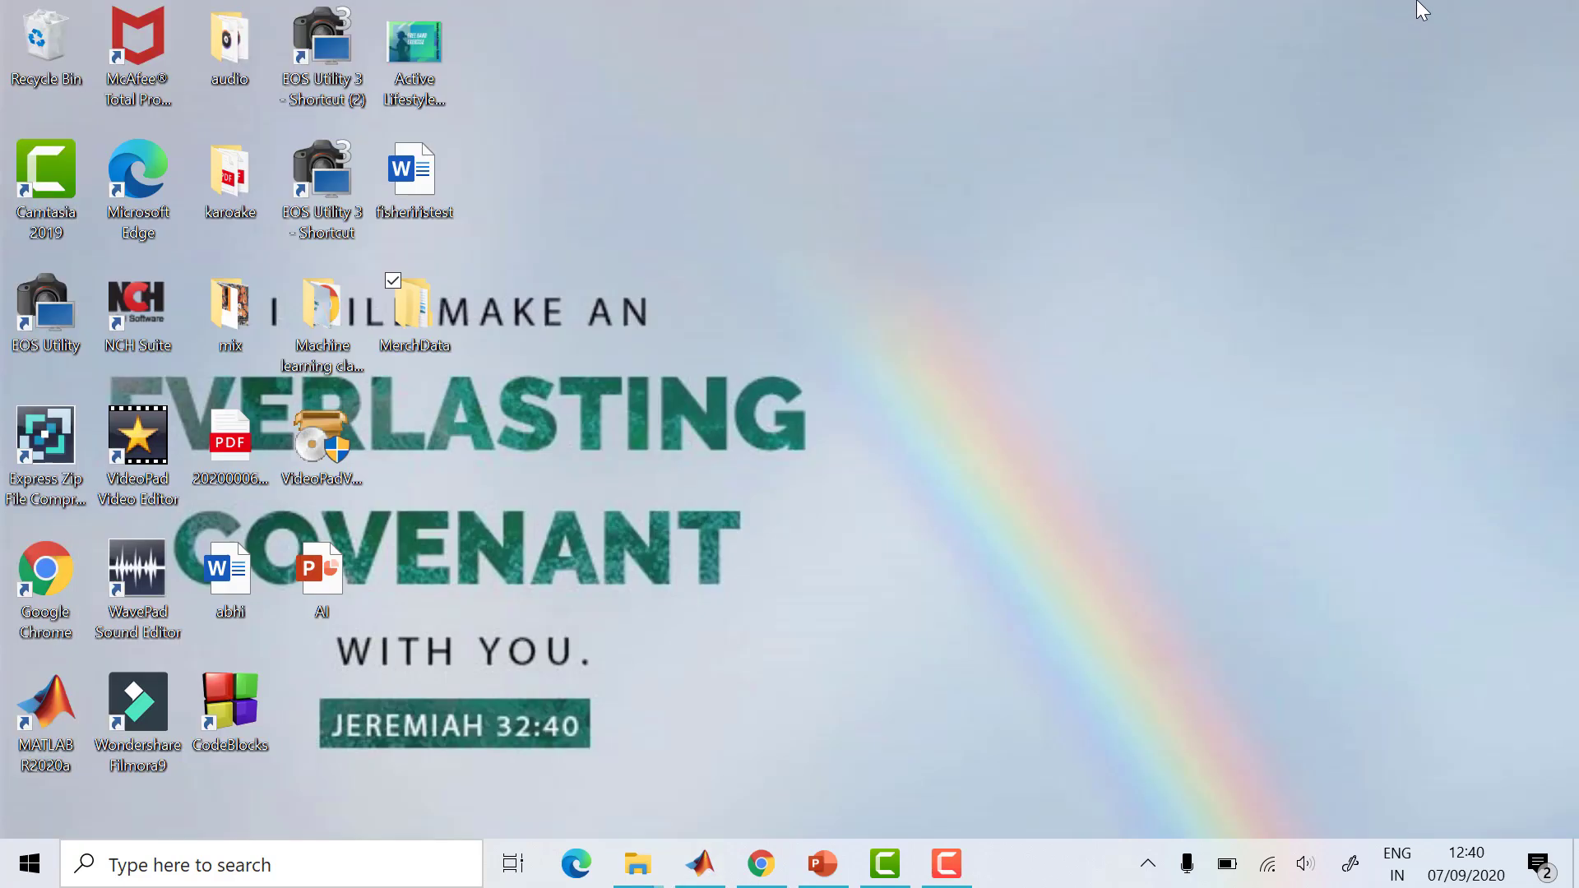
Switch back to MATLAB and launch the Deep Network Designer app in a maximized window
{"action": "left_click", "coordinate": [709, 877]}
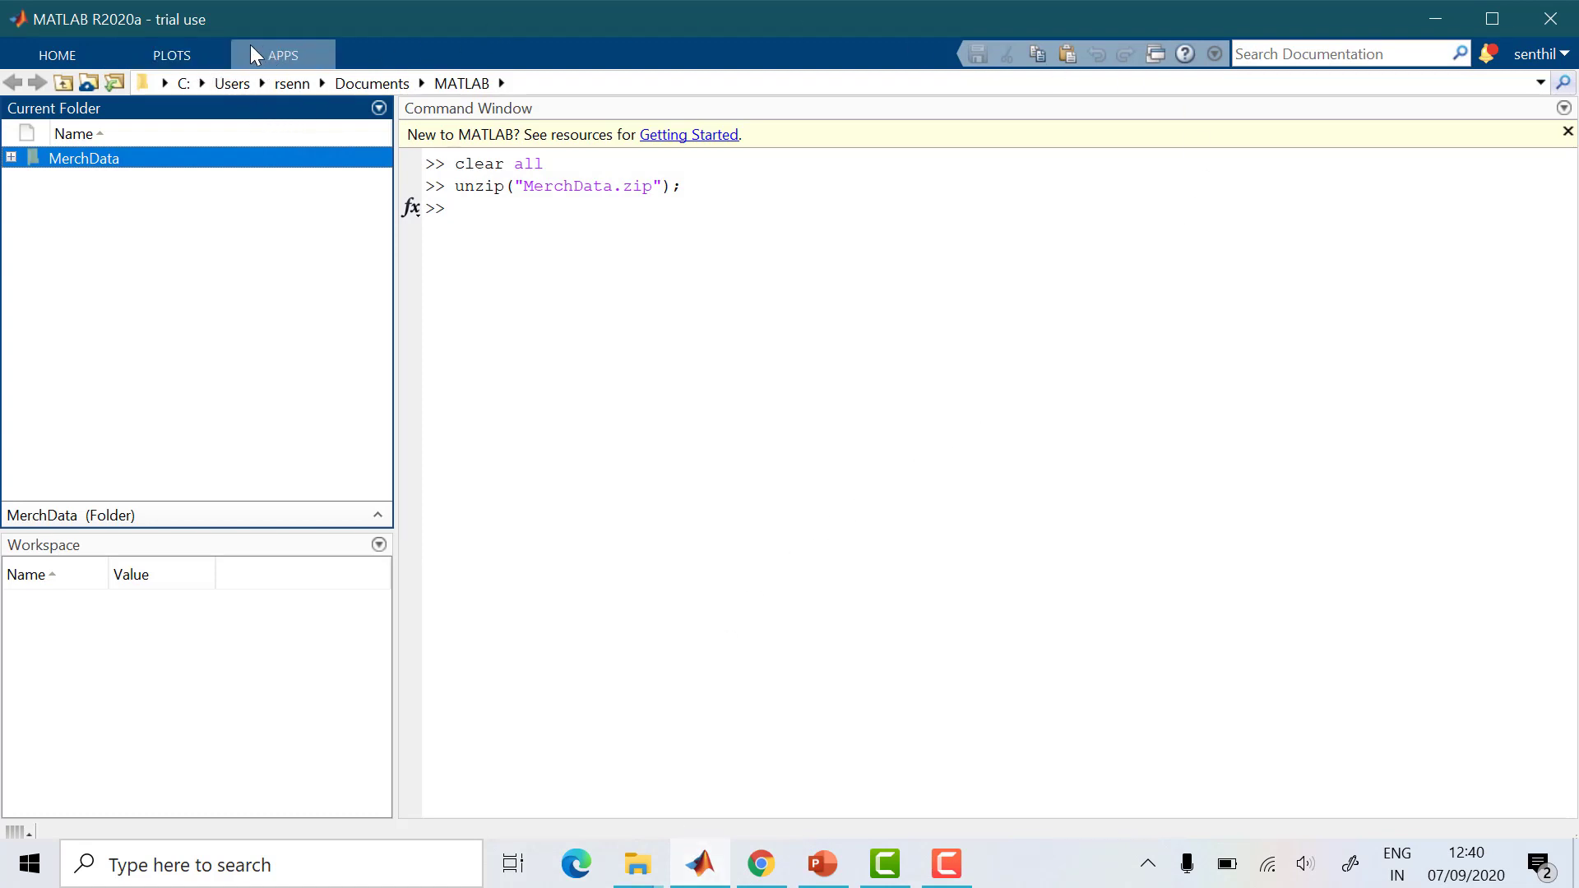
{"action": "left_click", "coordinate": [285, 54]}
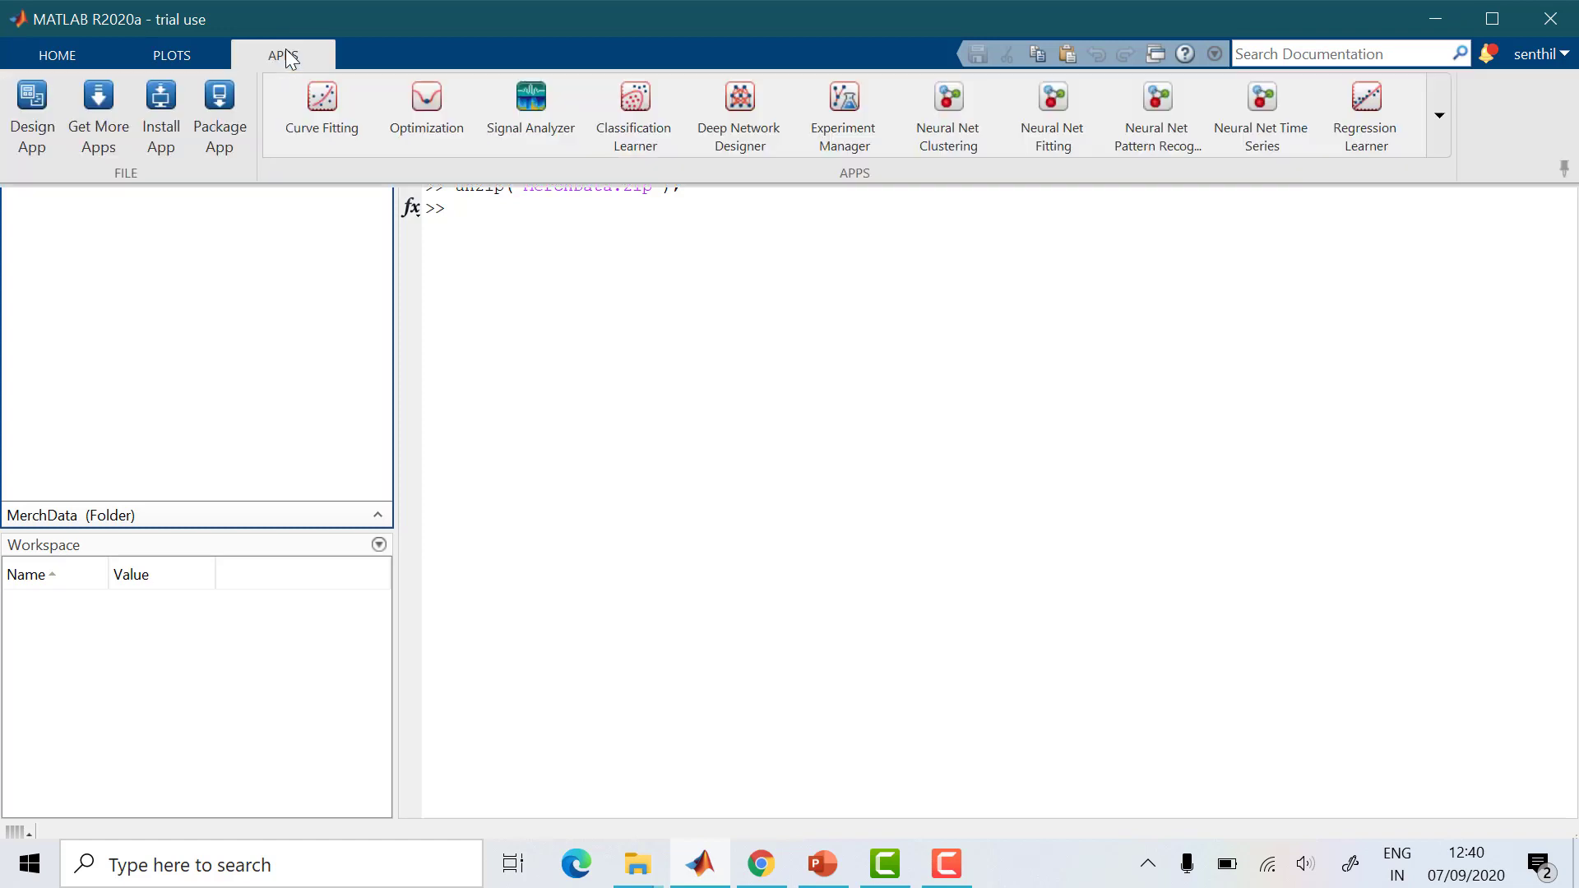
{"action": "left_click", "coordinate": [747, 100]}
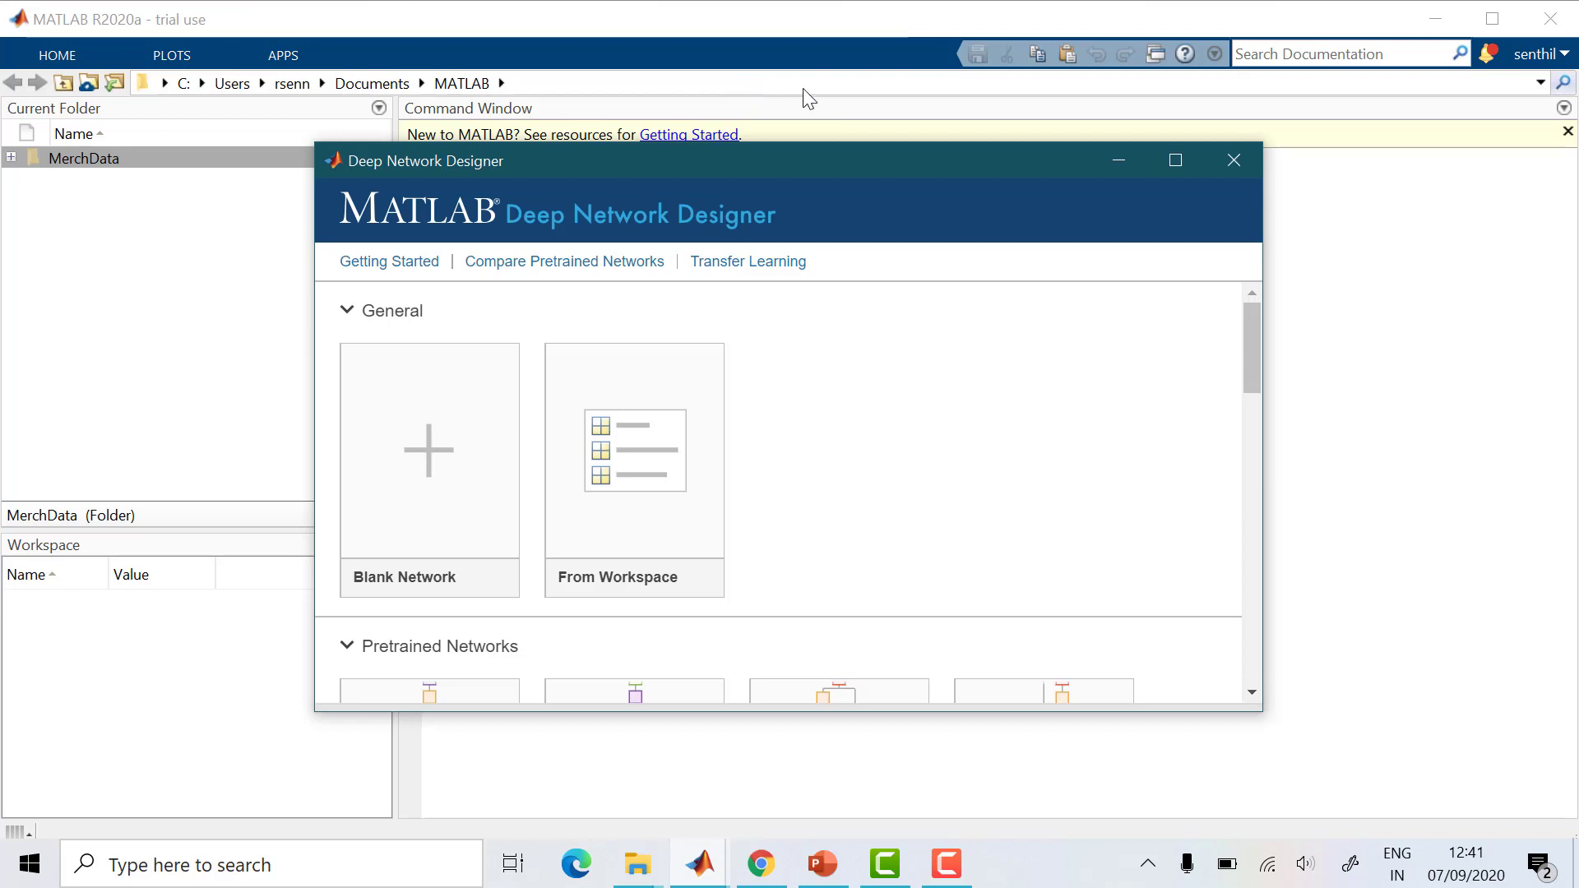
{"action": "left_click", "coordinate": [1175, 161]}
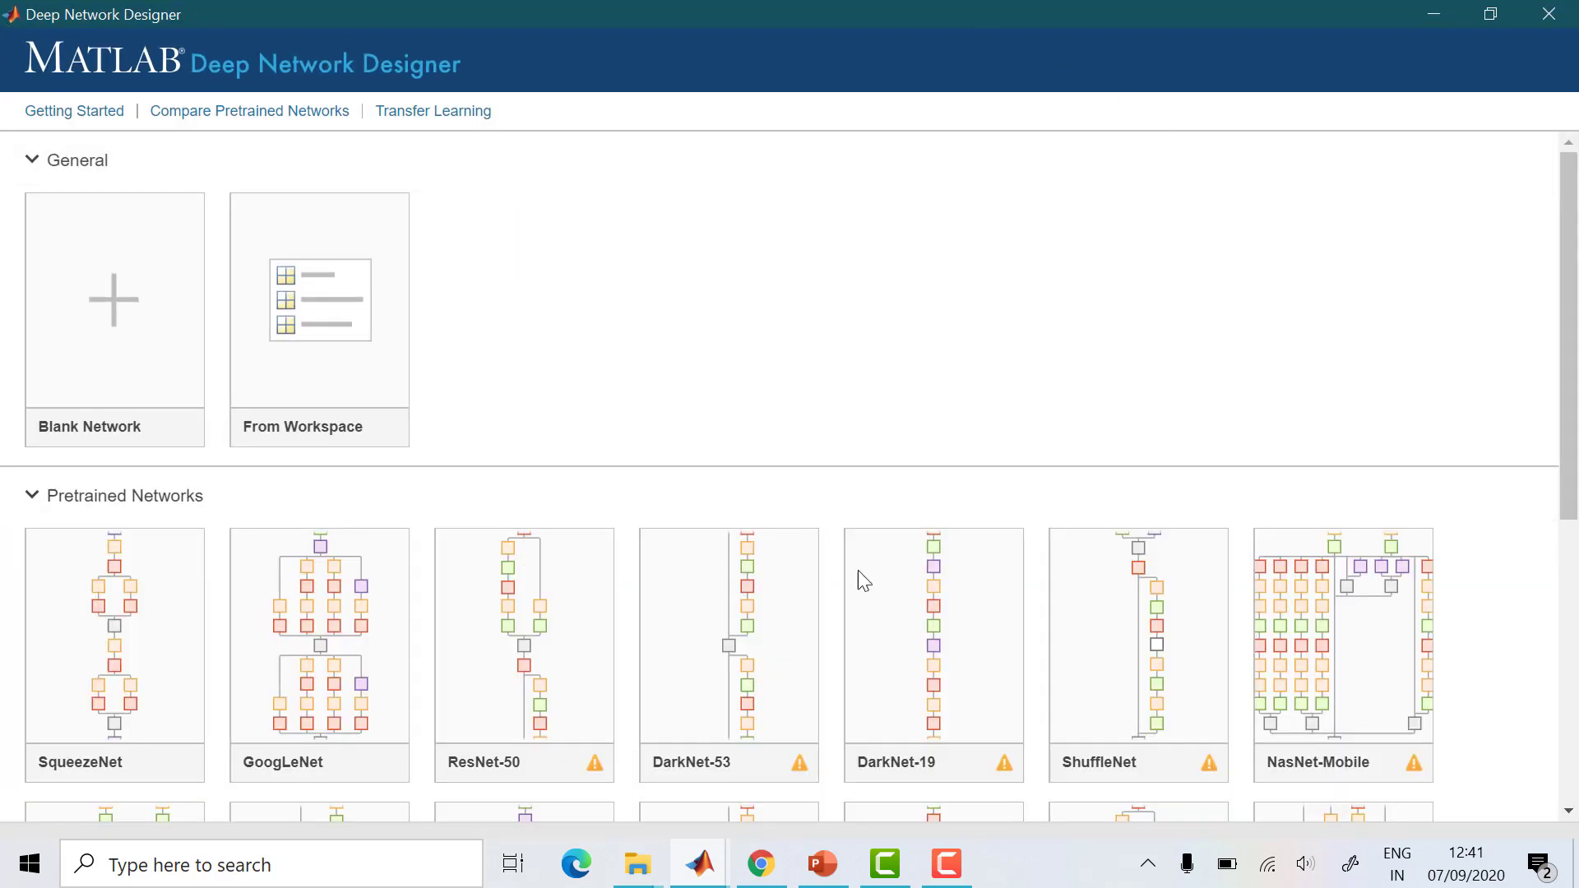
Examine the pretrained networks offered on the start page, from SqueezeNet and GoogLeNet to AlexNet
{"action": "scroll", "coordinate": [816, 270], "scroll_direction": "down", "scroll_amount": 4}
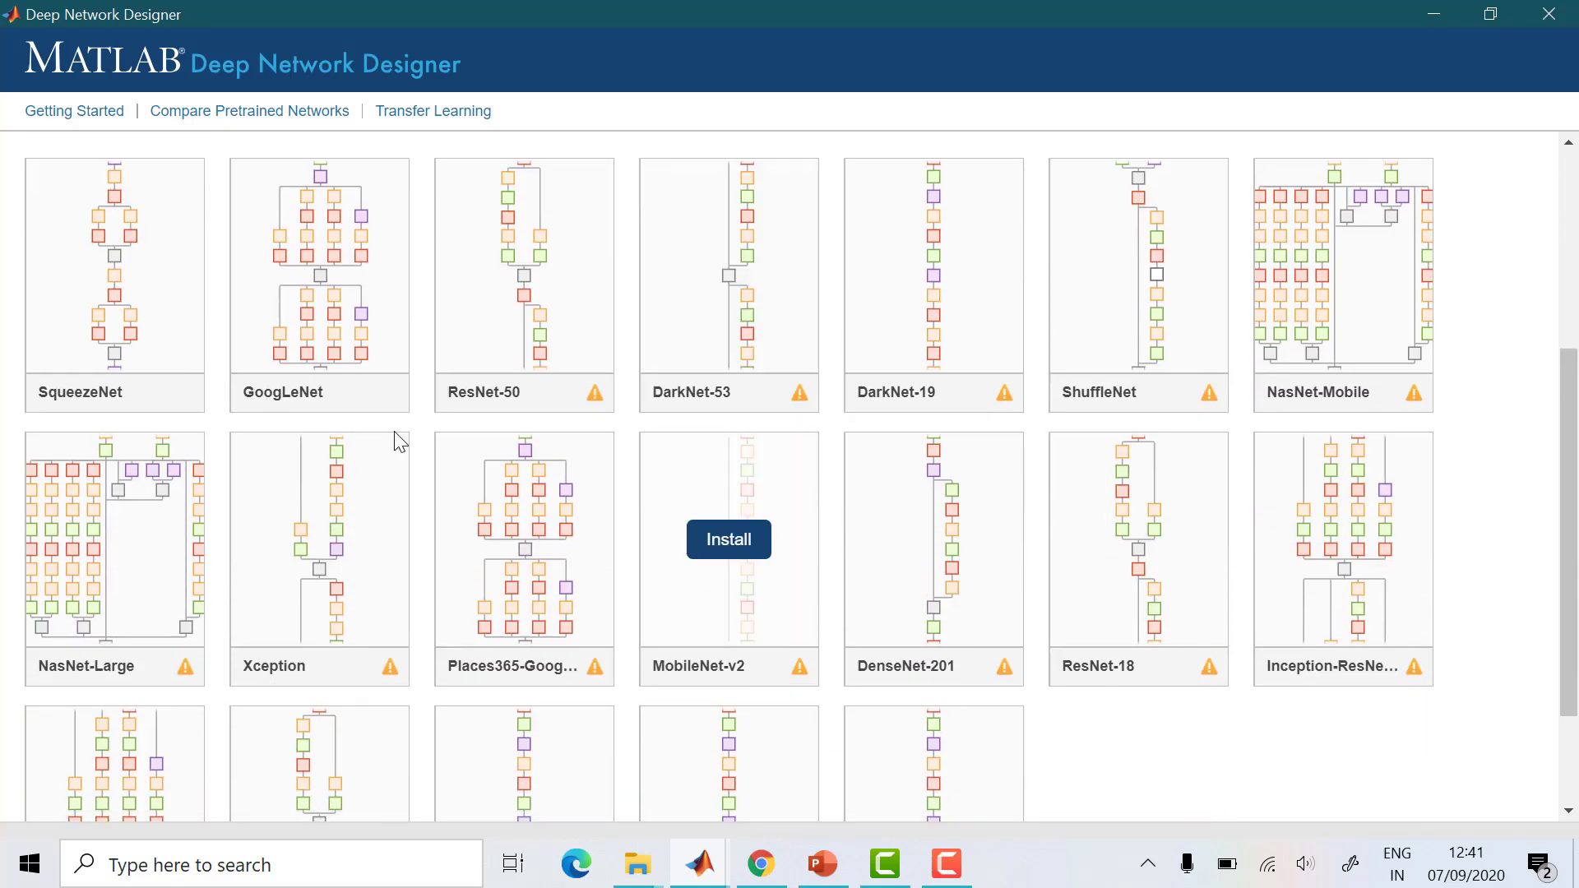
{"action": "scroll", "coordinate": [998, 797], "scroll_direction": "down", "scroll_amount": 2}
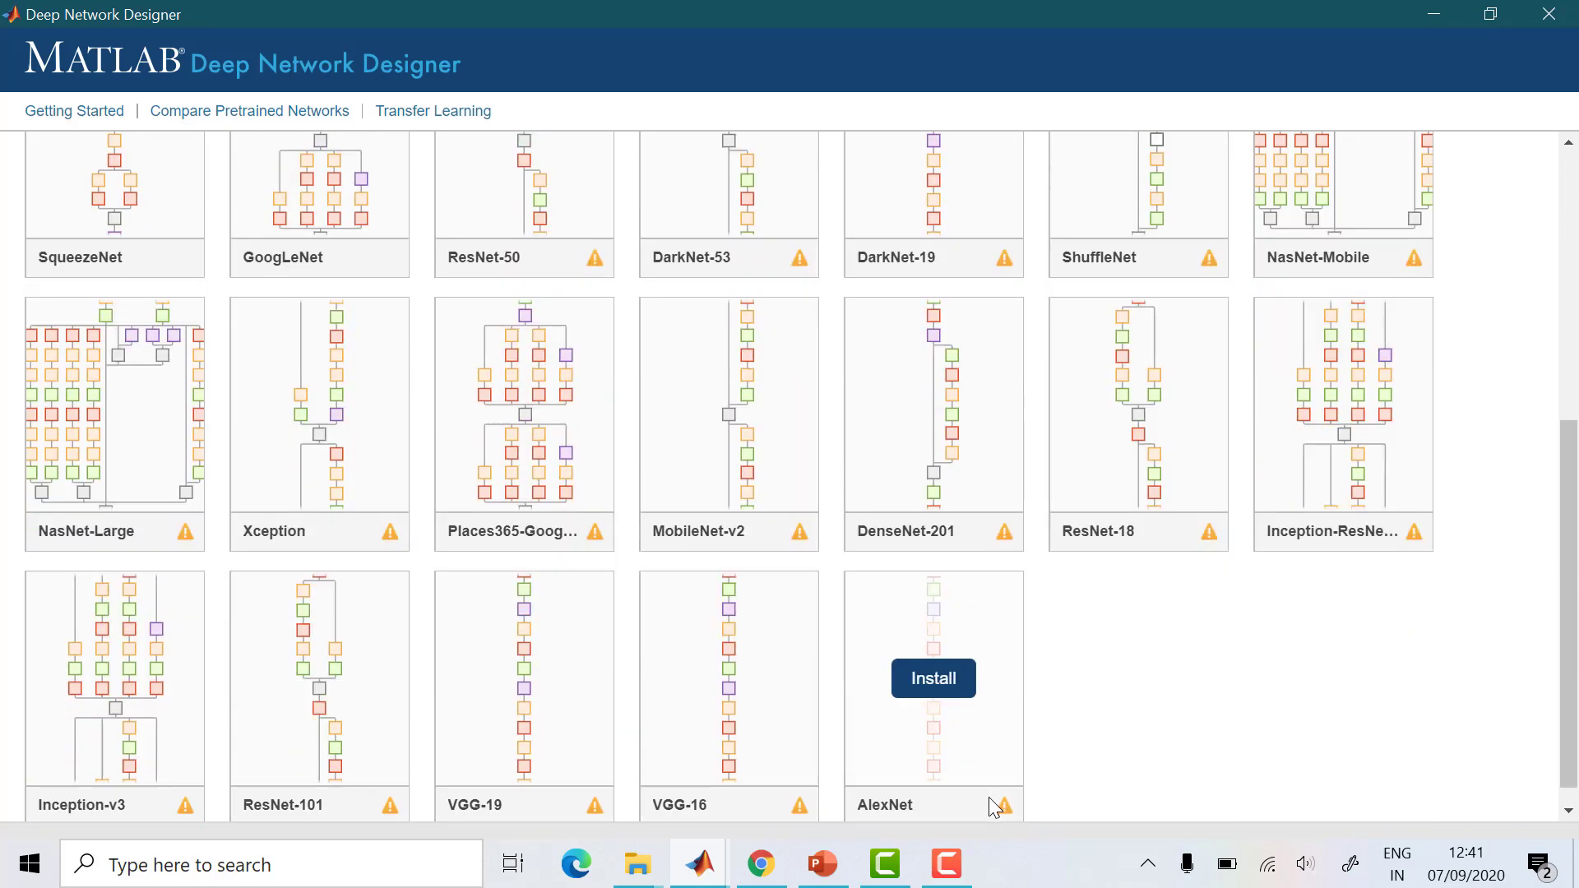
{"action": "scroll", "coordinate": [1227, 286], "scroll_direction": "up", "scroll_amount": 5}
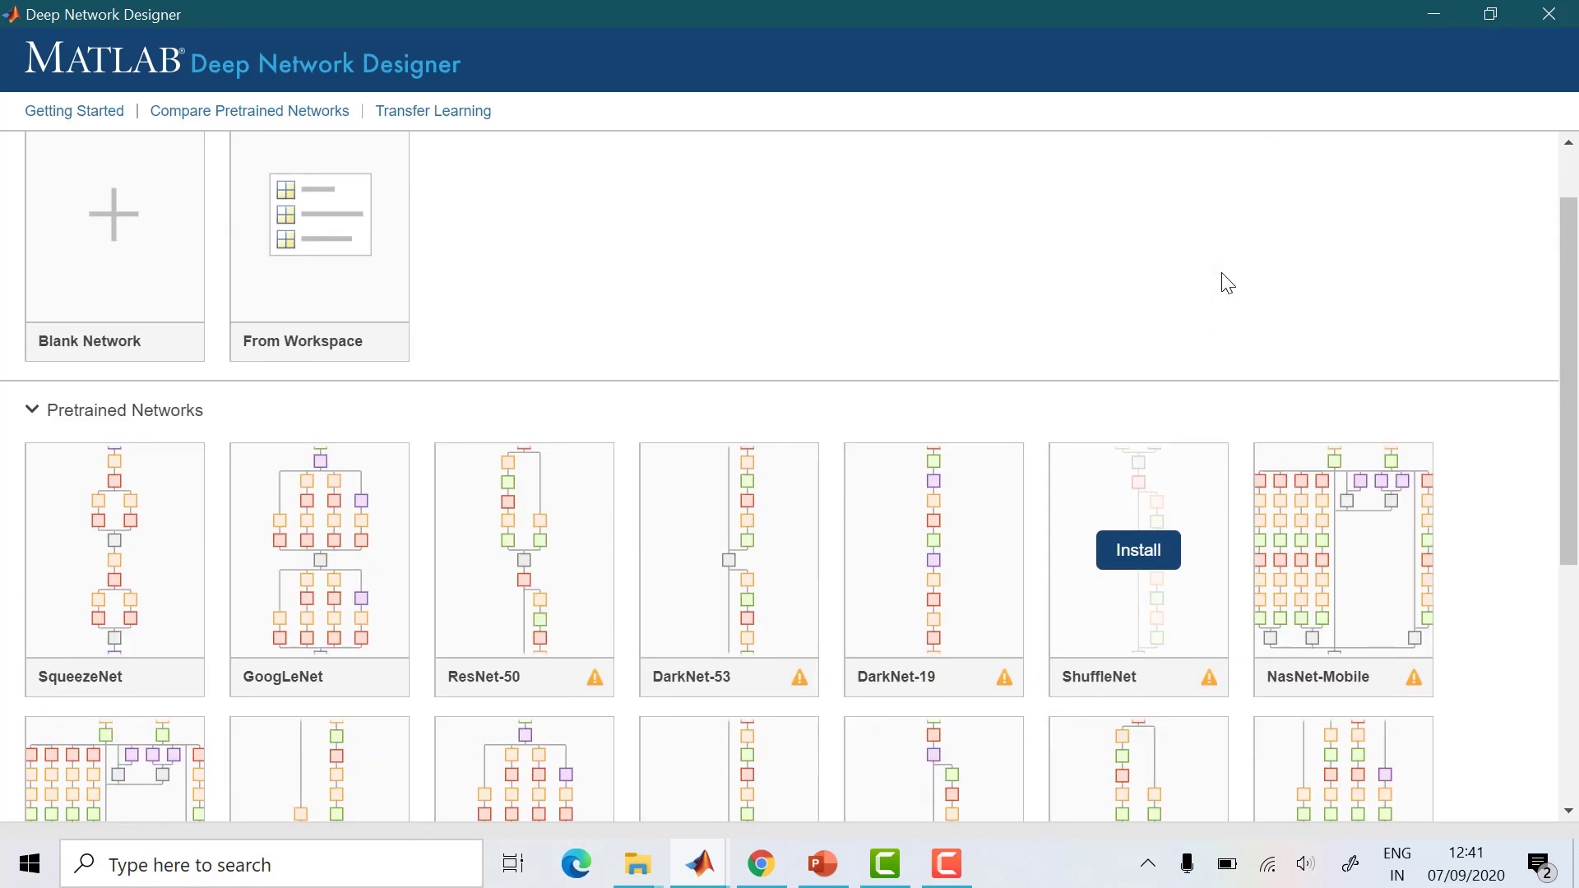
{"action": "scroll", "coordinate": [857, 289], "scroll_direction": "down", "scroll_amount": 2}
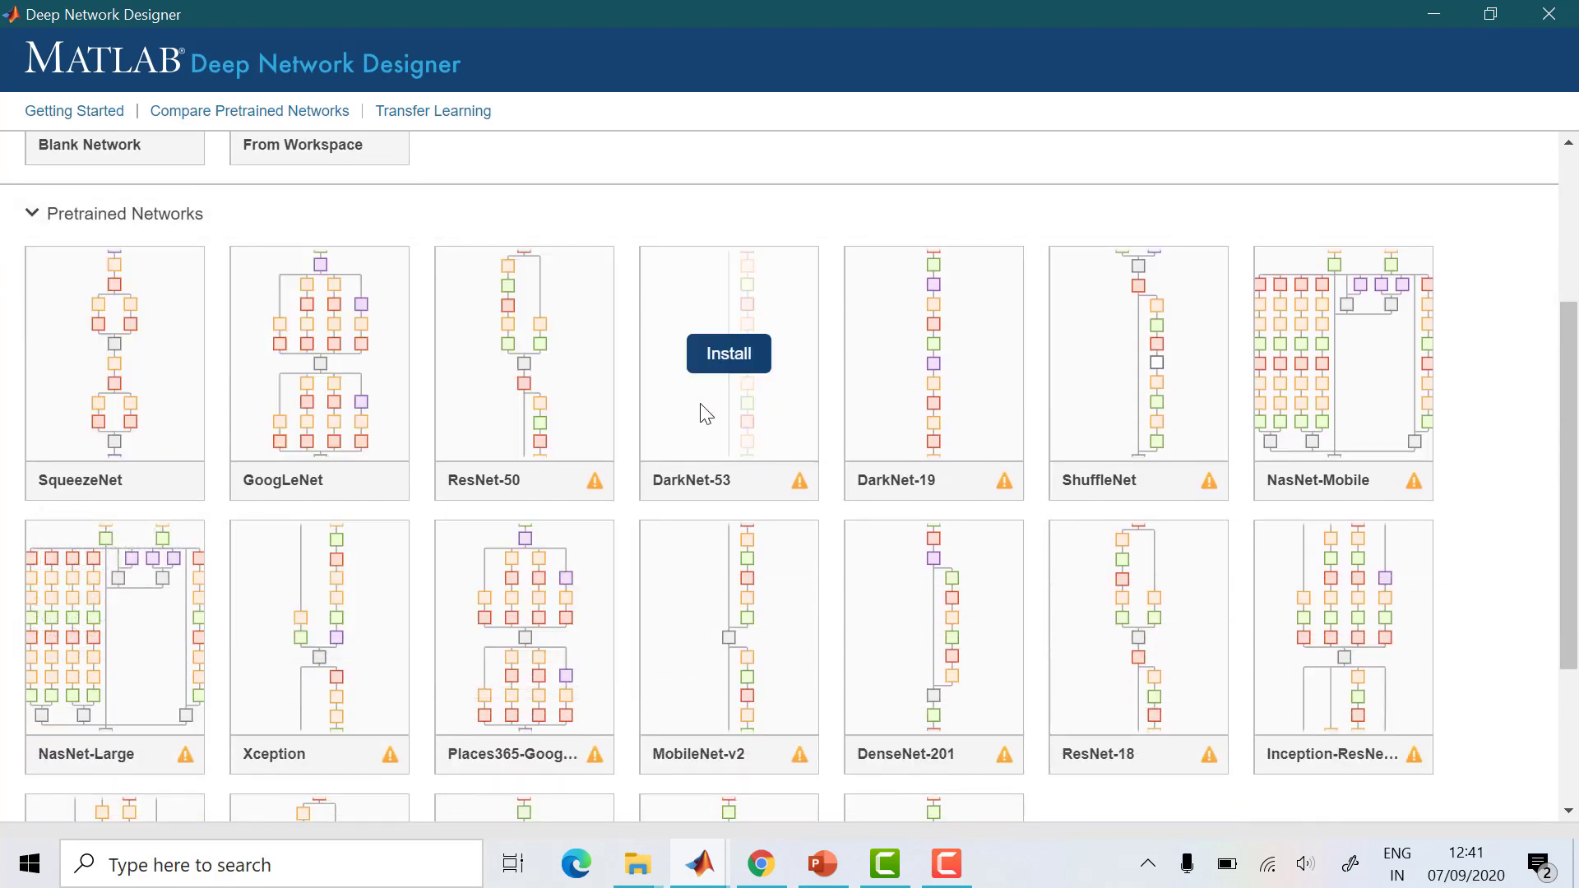
{"action": "scroll", "coordinate": [1028, 543], "scroll_direction": "down", "scroll_amount": 3}
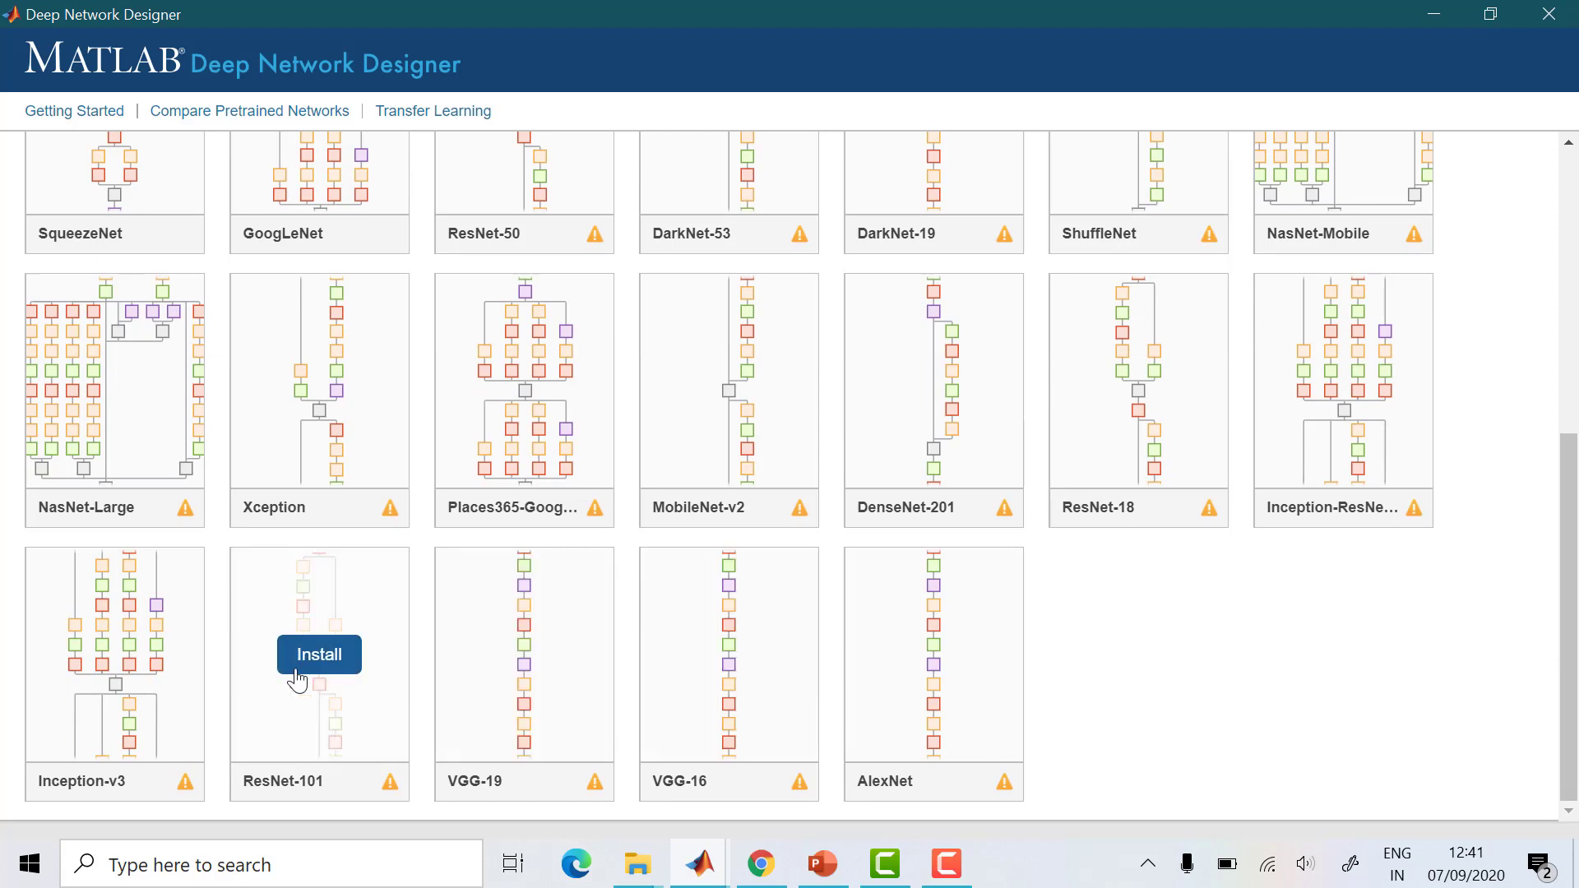
{"action": "scroll", "coordinate": [520, 280], "scroll_direction": "up", "scroll_amount": 3}
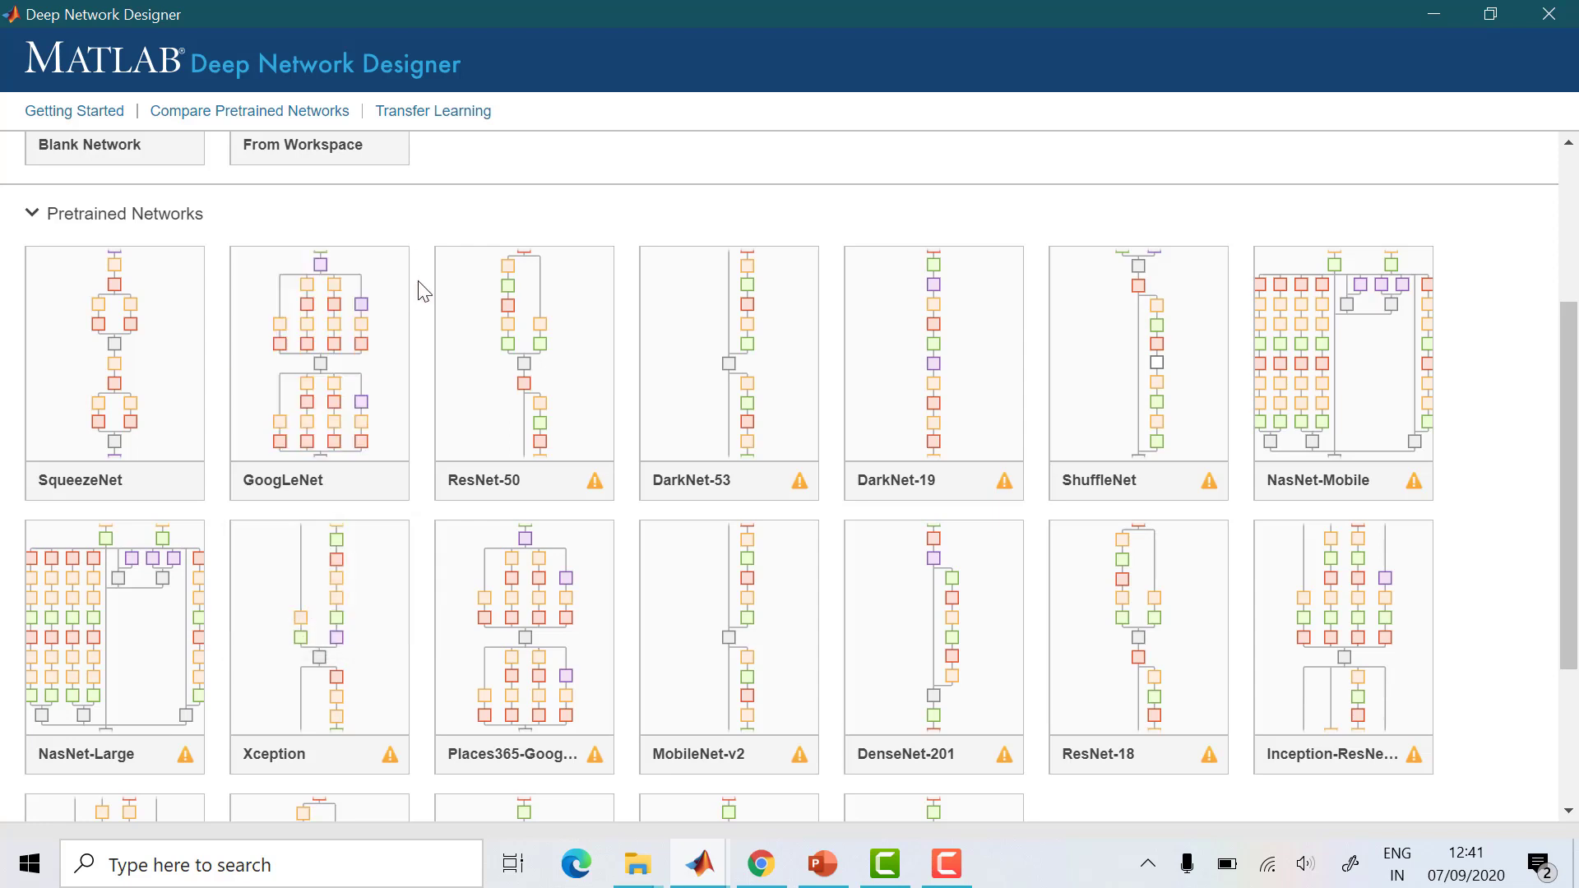
{"action": "mouse_move", "coordinate": [379, 435]}
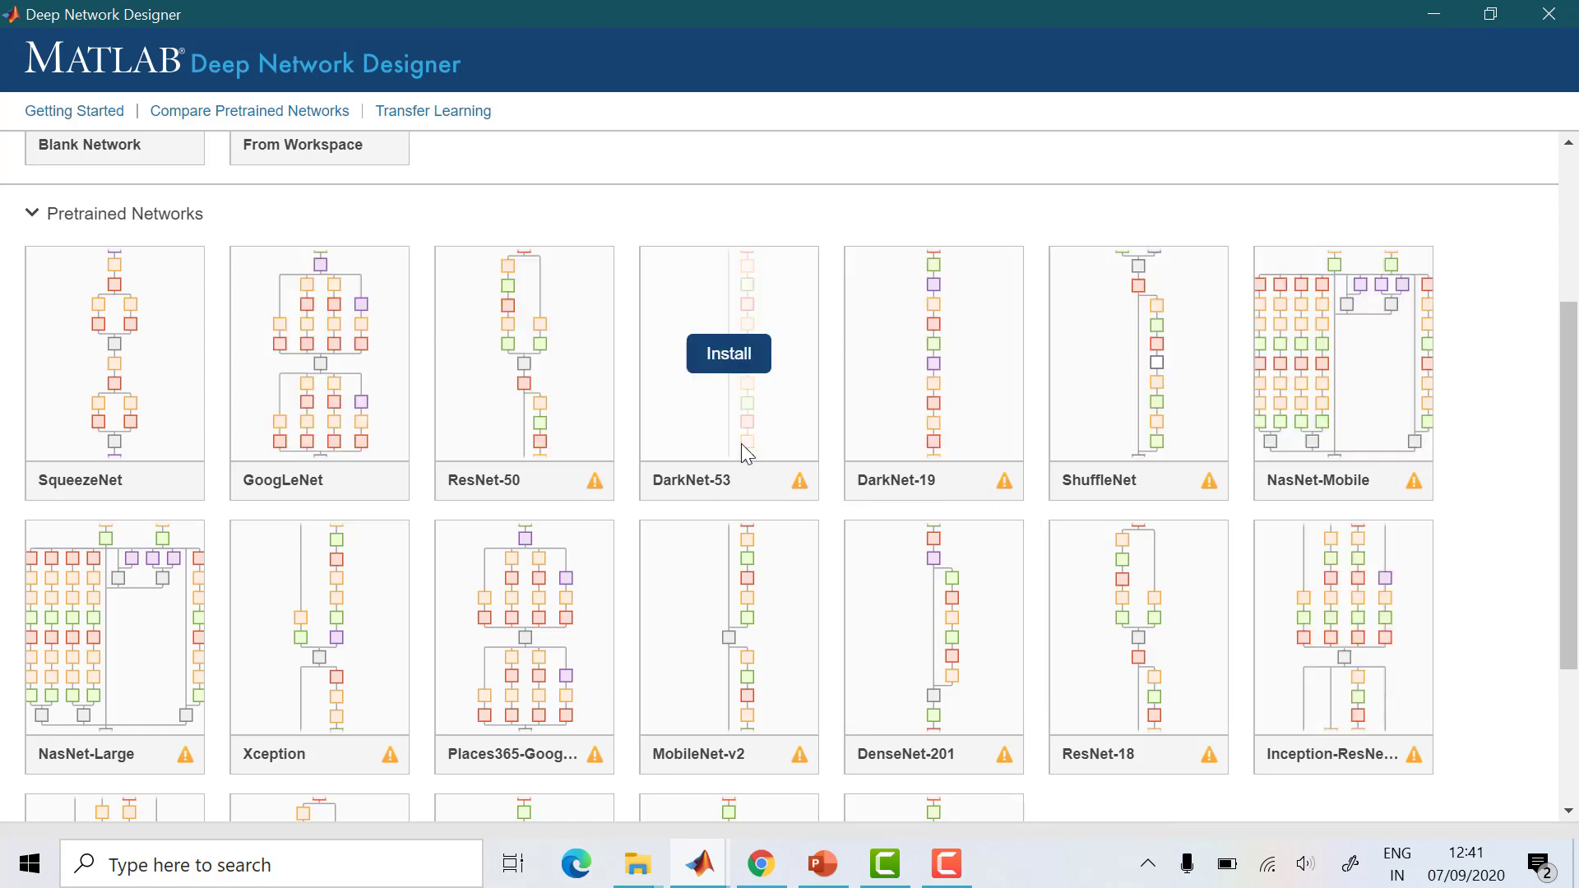
{"action": "scroll", "coordinate": [734, 427], "scroll_direction": "down", "scroll_amount": 3}
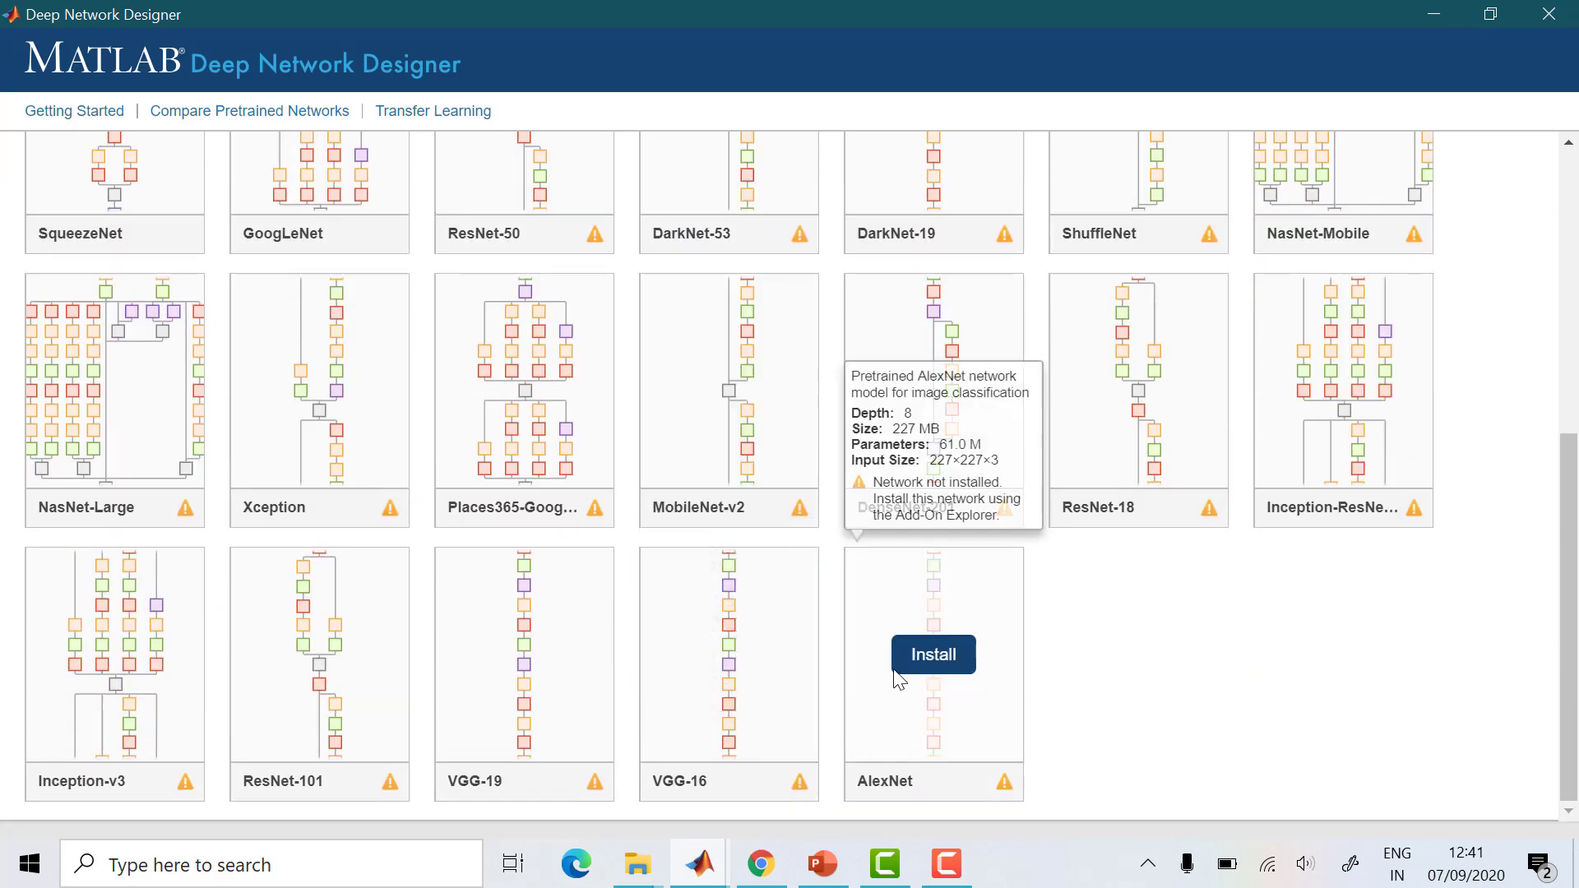
{"action": "scroll", "coordinate": [533, 390], "scroll_direction": "up", "scroll_amount": 5}
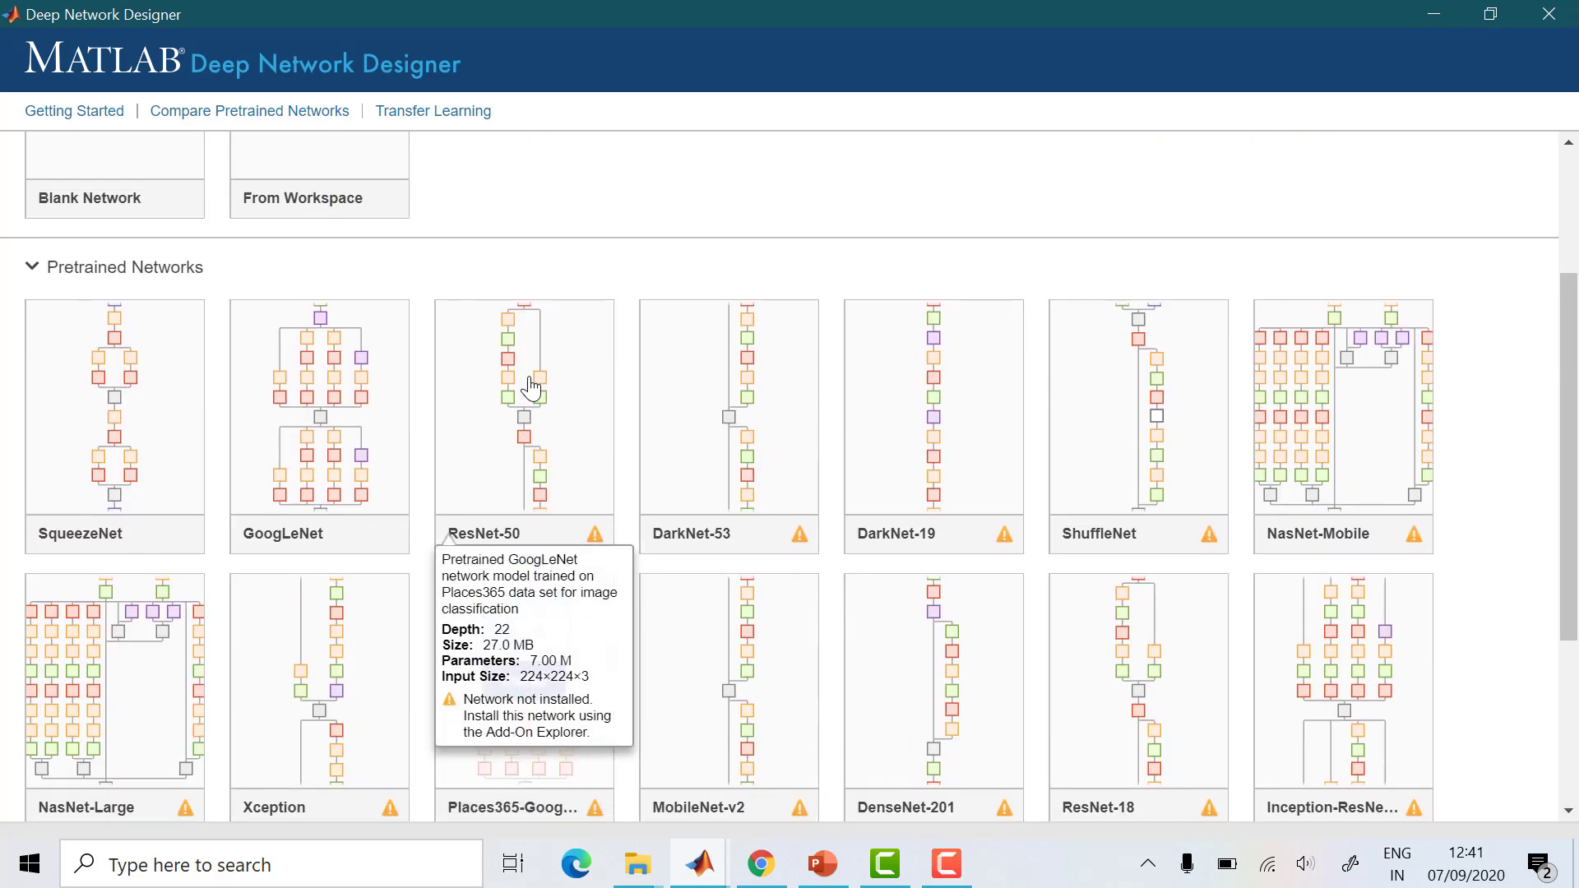
Open the pretrained GoogLeNet network in the designer and take a closer look at its layers
{"action": "left_click", "coordinate": [319, 479]}
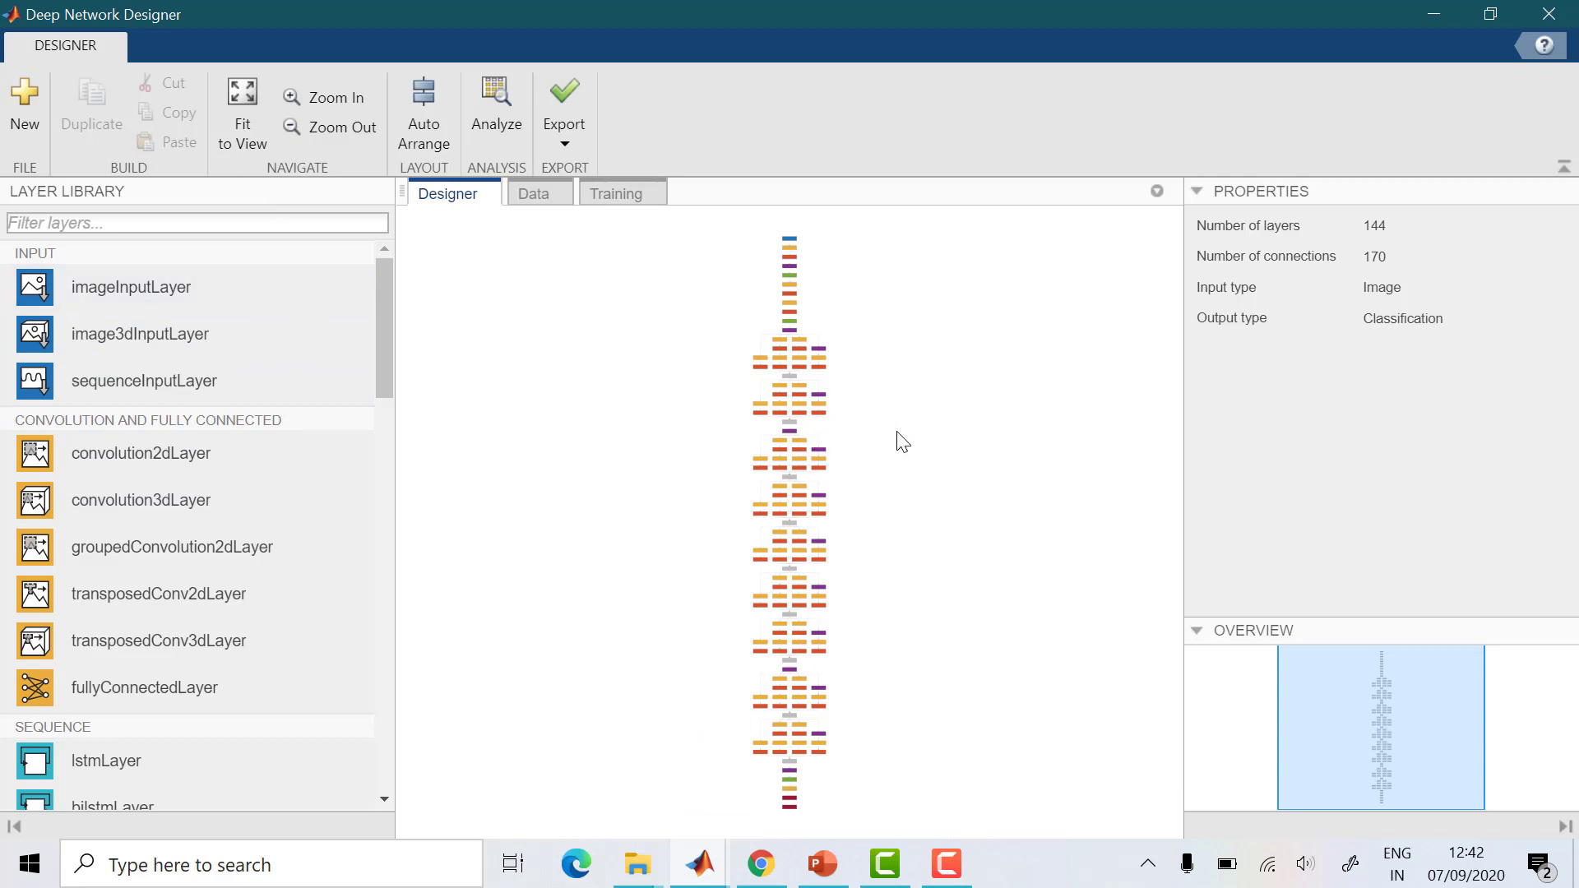
{"action": "scroll", "coordinate": [902, 442], "scroll_direction": "up", "scroll_amount": 5}
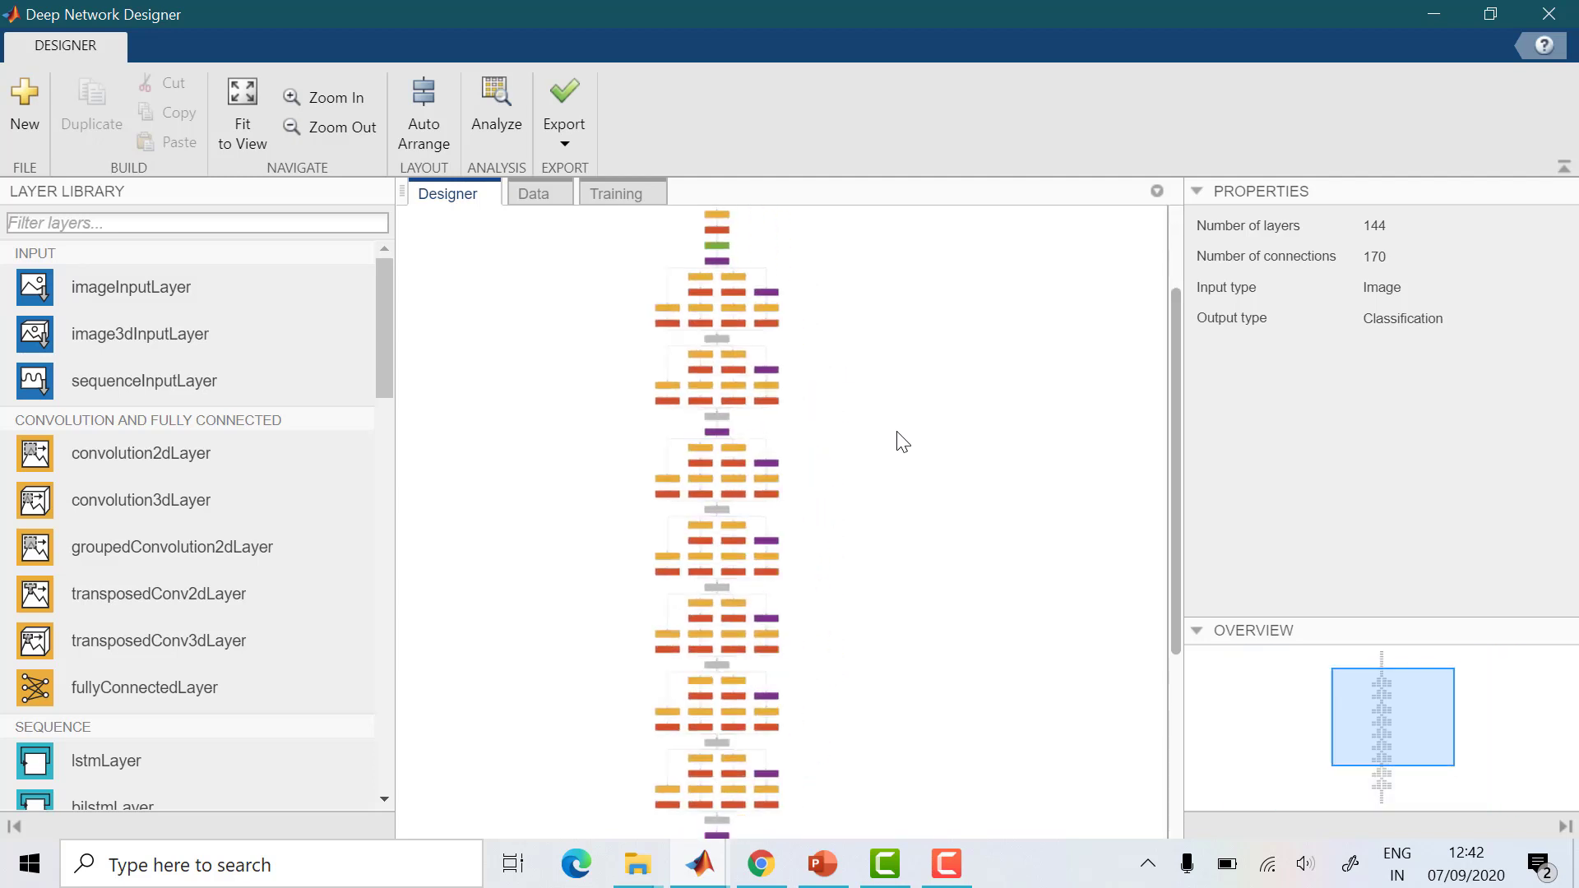
Examine the properties of GoogLeNet's first five layers, from the image input layer through the first cross-channel normalization layer
{"action": "scroll", "coordinate": [902, 442], "scroll_direction": "up", "scroll_amount": 2}
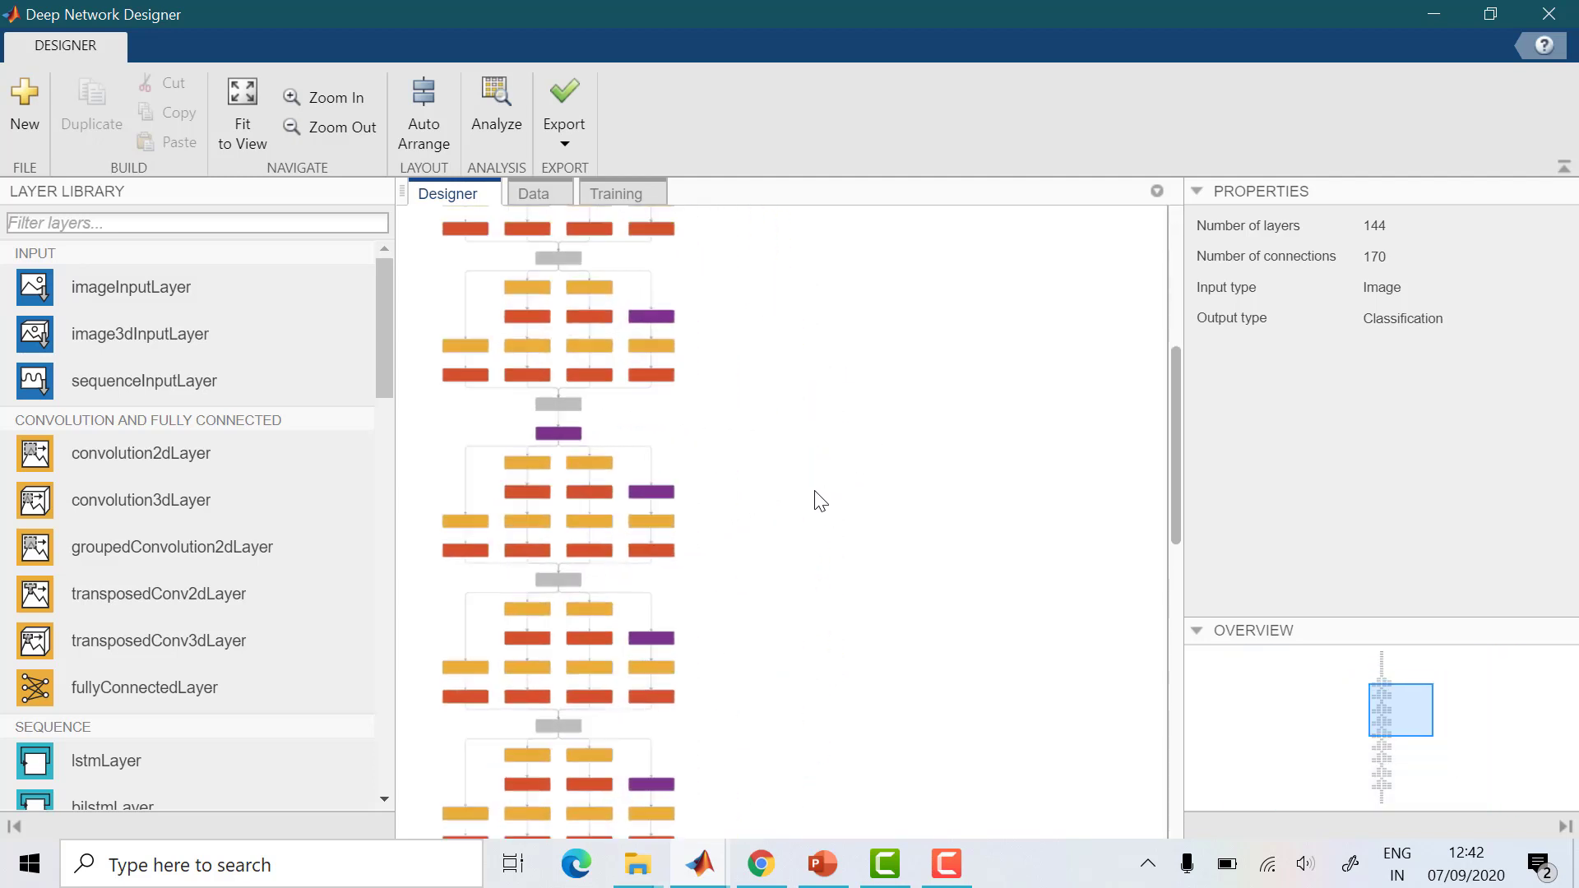
{"action": "scroll", "coordinate": [847, 504], "scroll_direction": "up", "scroll_amount": 3}
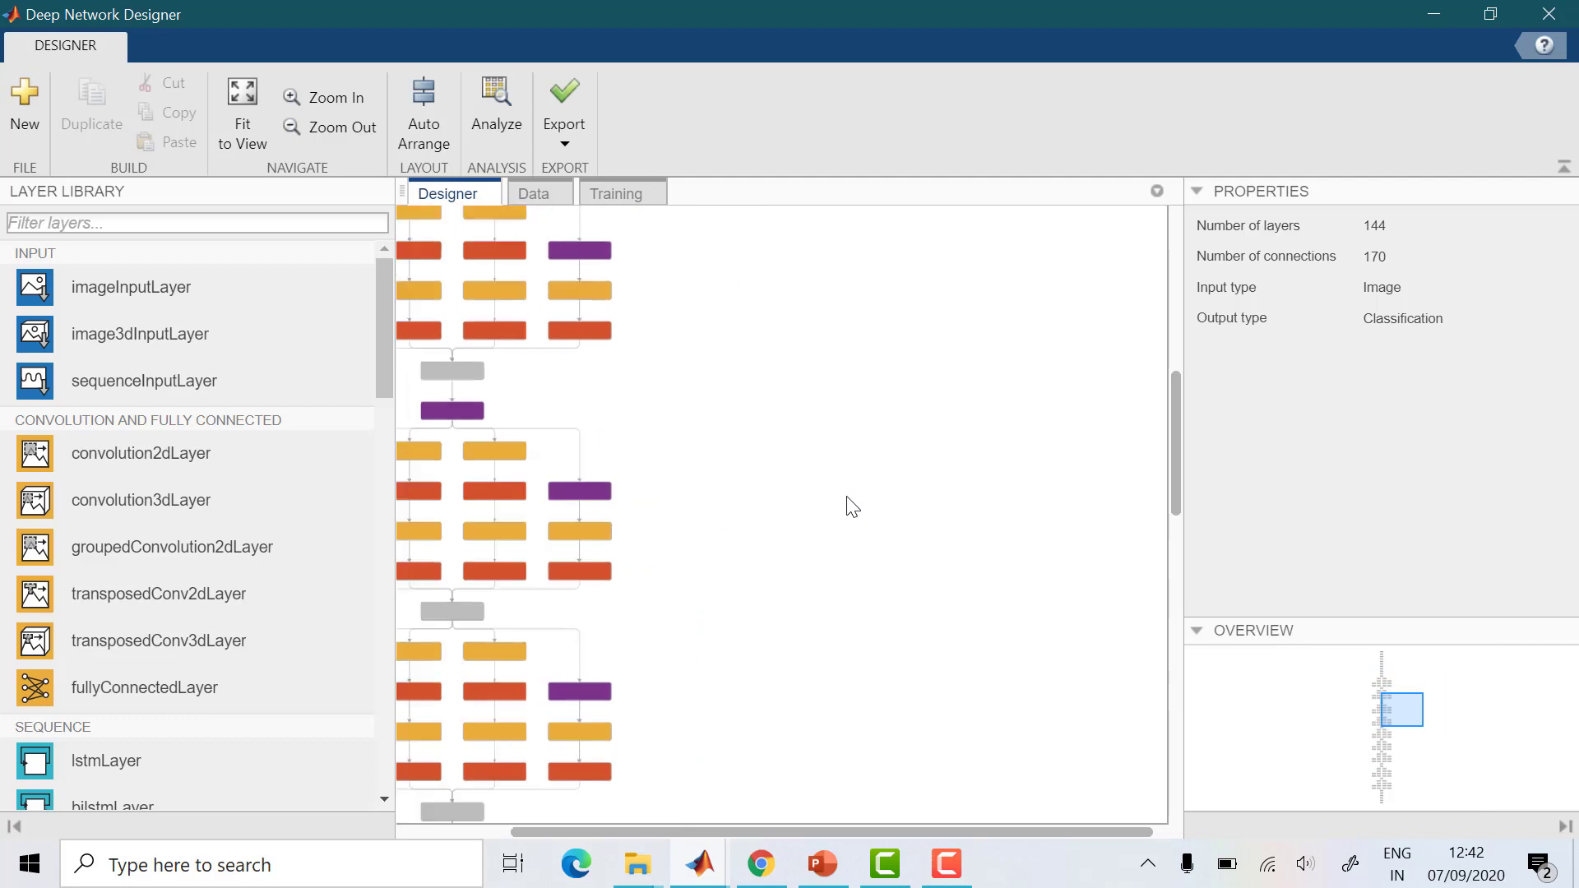
{"action": "scroll", "coordinate": [852, 505], "scroll_direction": "down", "scroll_amount": 3}
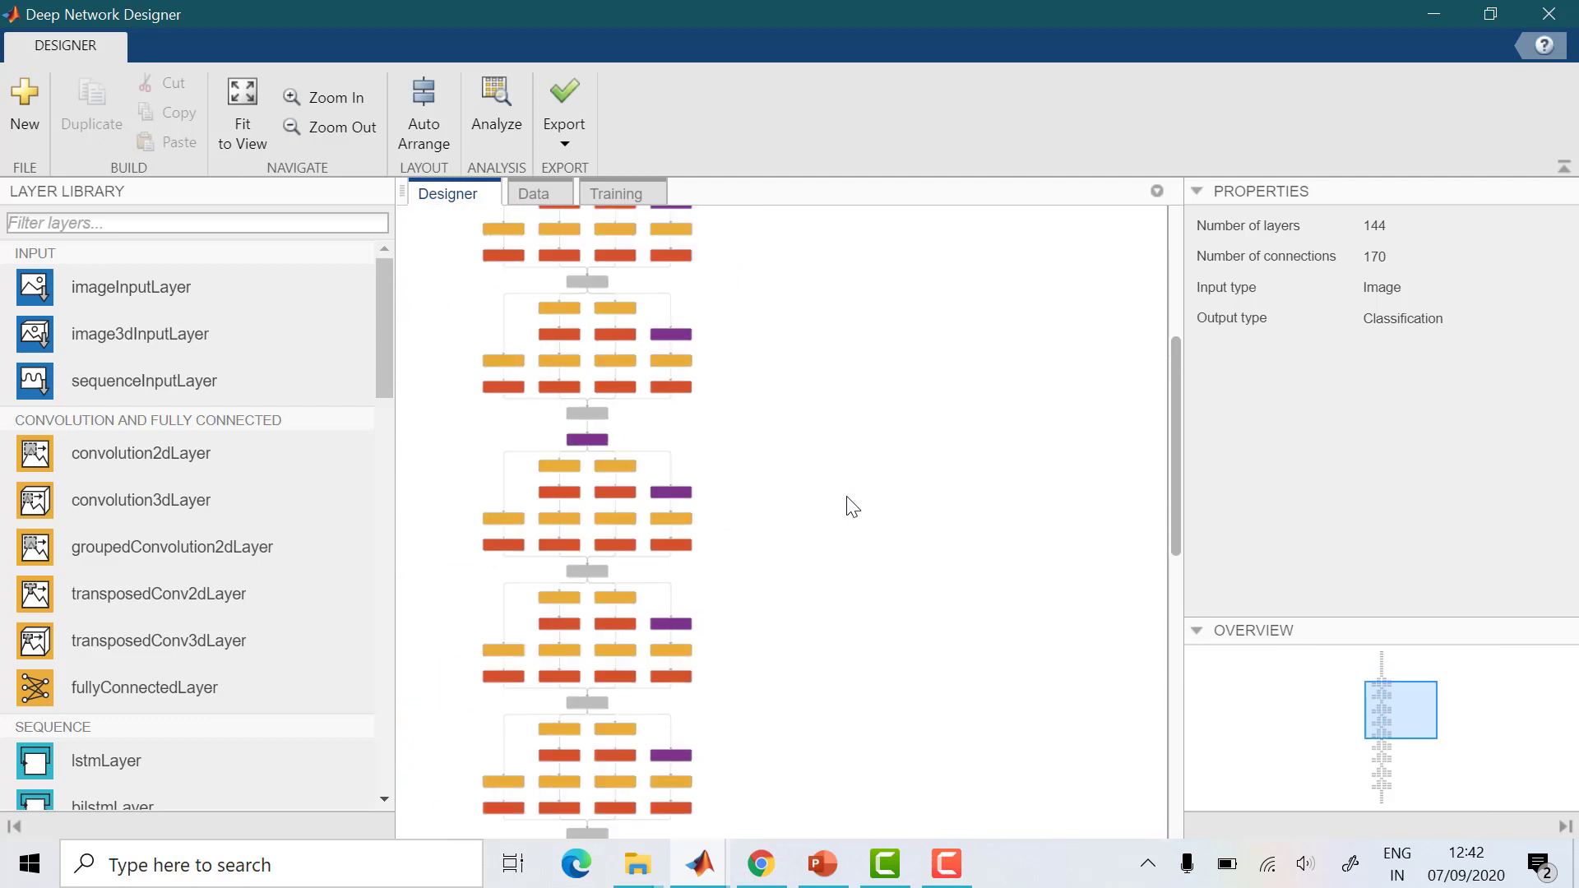
{"action": "left_click_drag", "start_coordinate": [1178, 466], "coordinate": [1176, 319]}
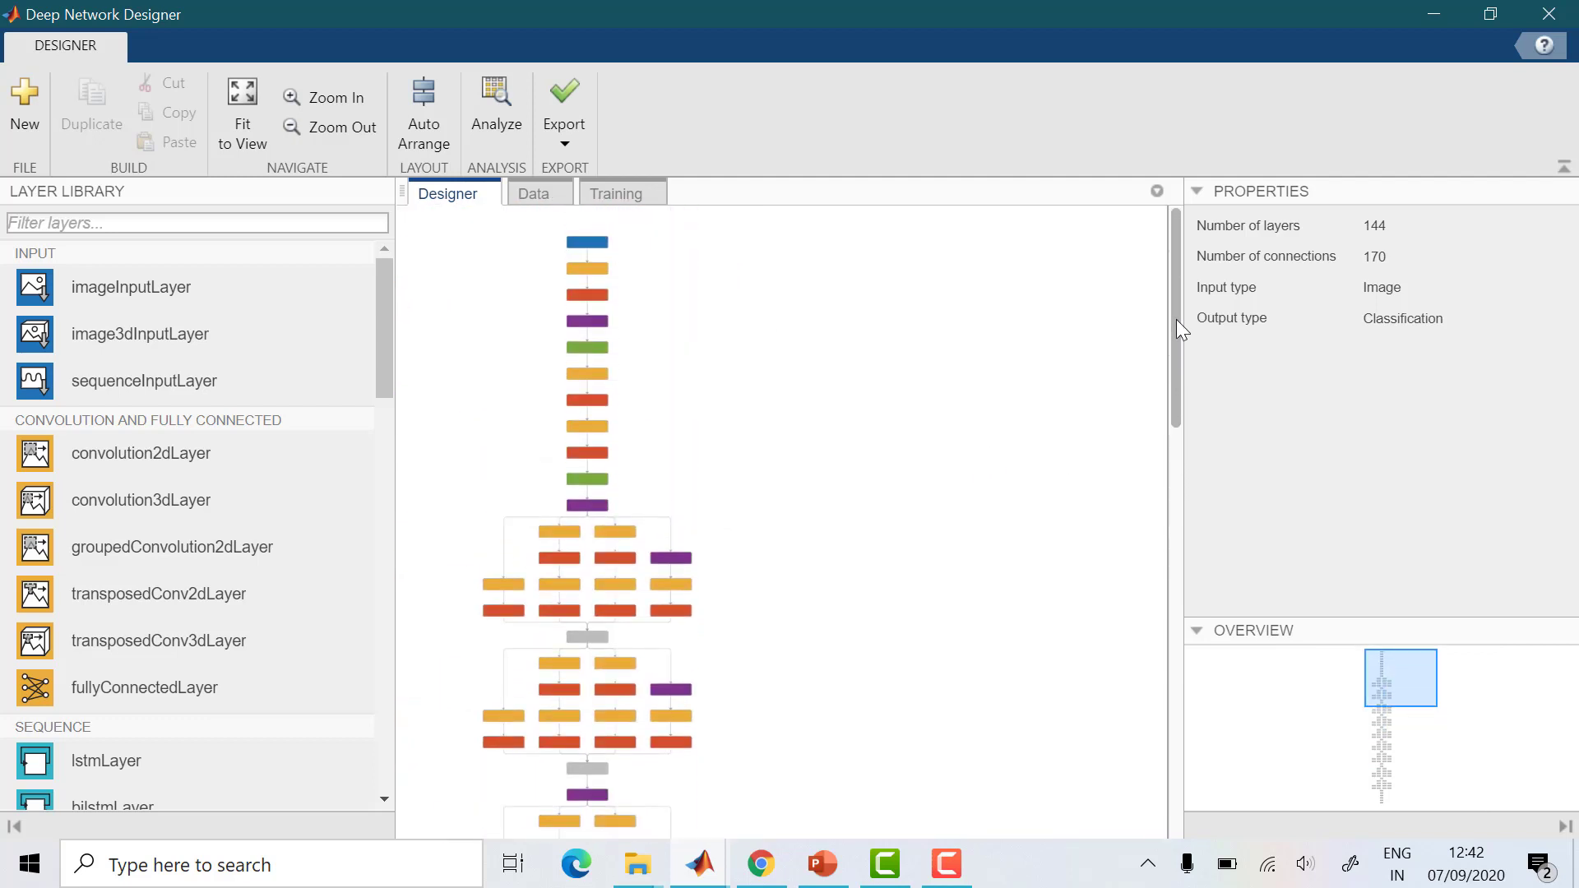
{"action": "left_click", "coordinate": [588, 246]}
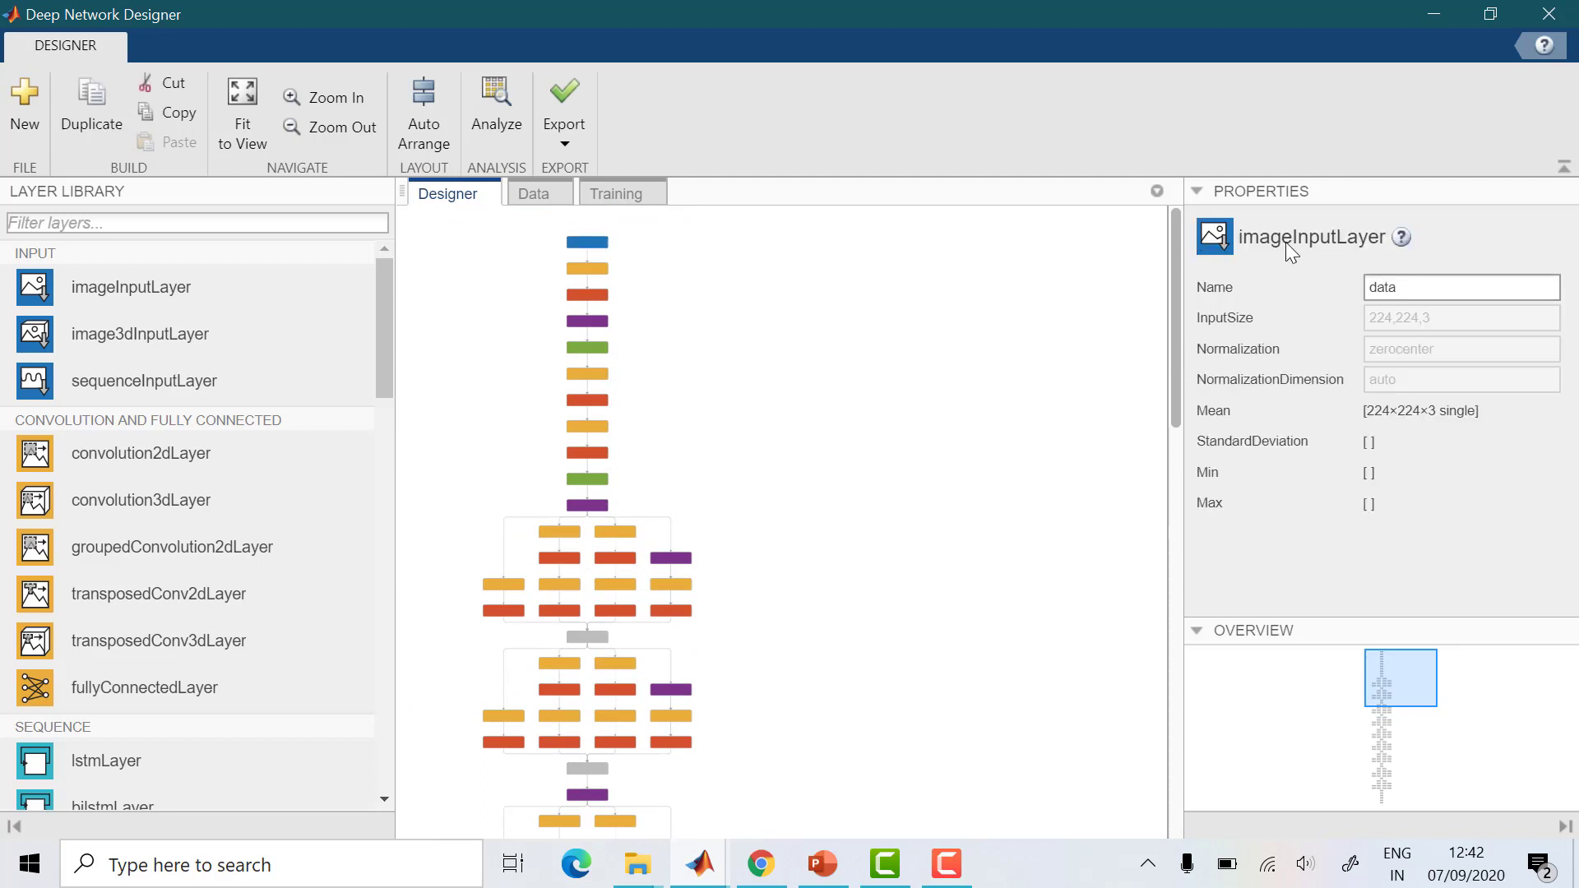
{"action": "left_click", "coordinate": [600, 268]}
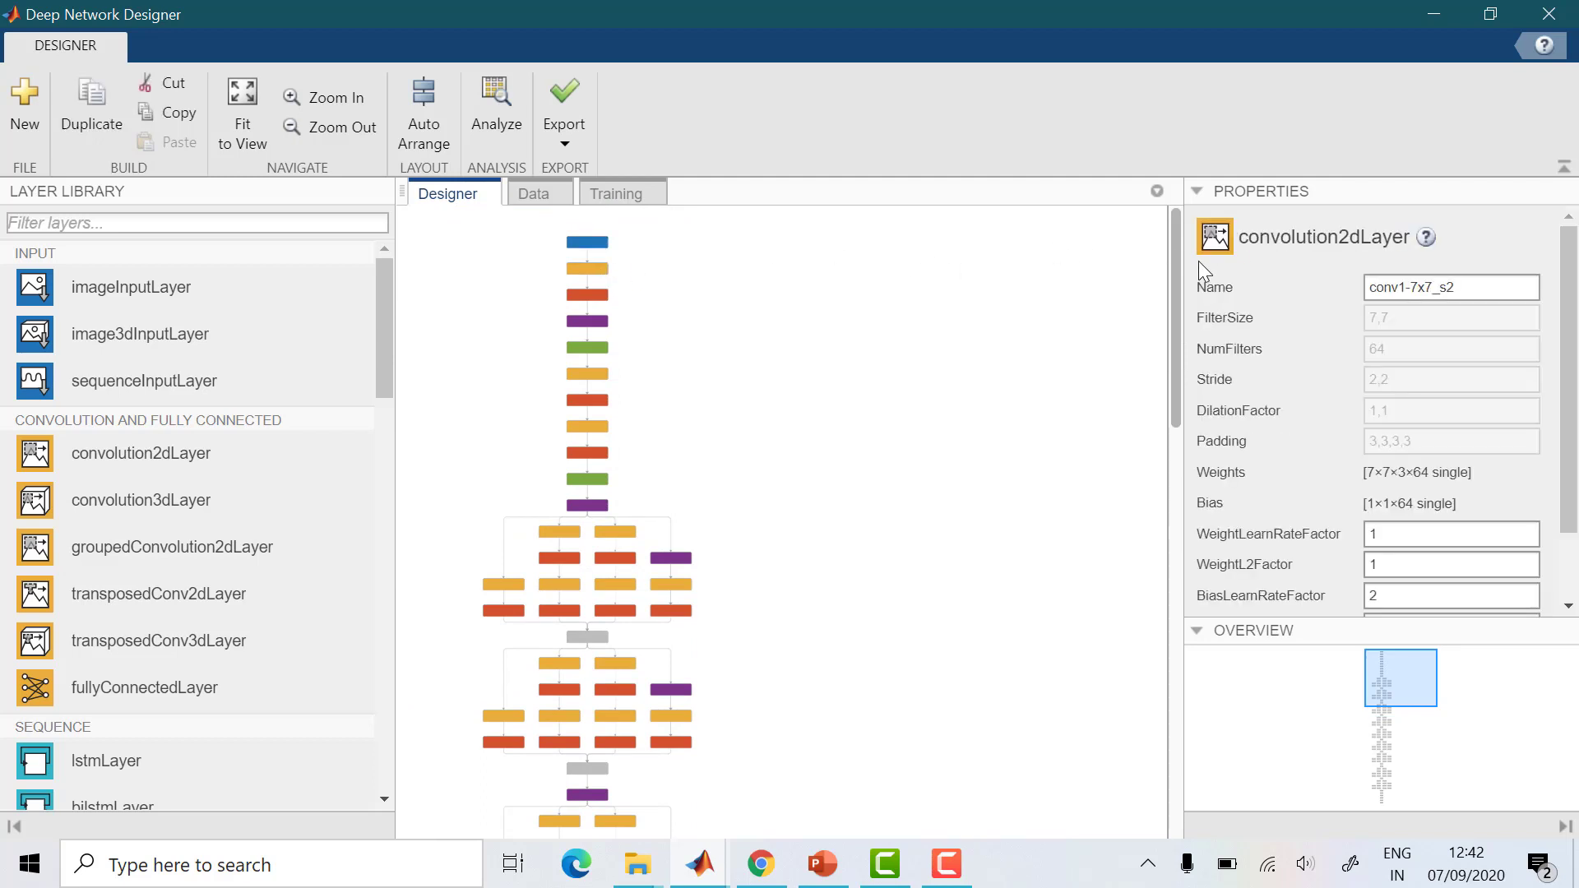
{"action": "left_click", "coordinate": [590, 296]}
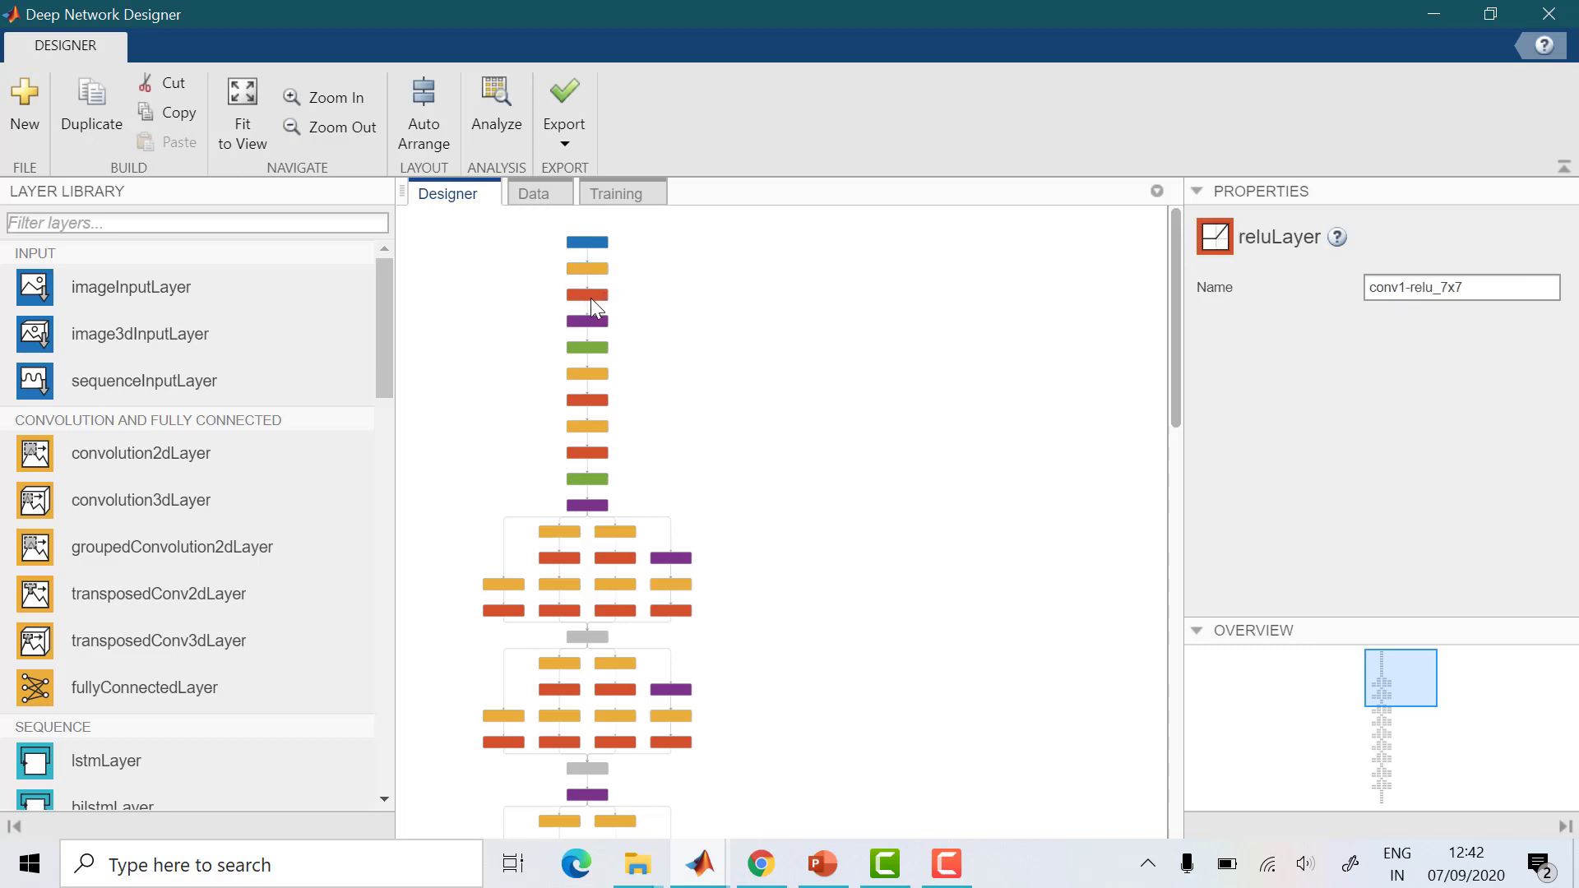
{"action": "left_click", "coordinate": [589, 321]}
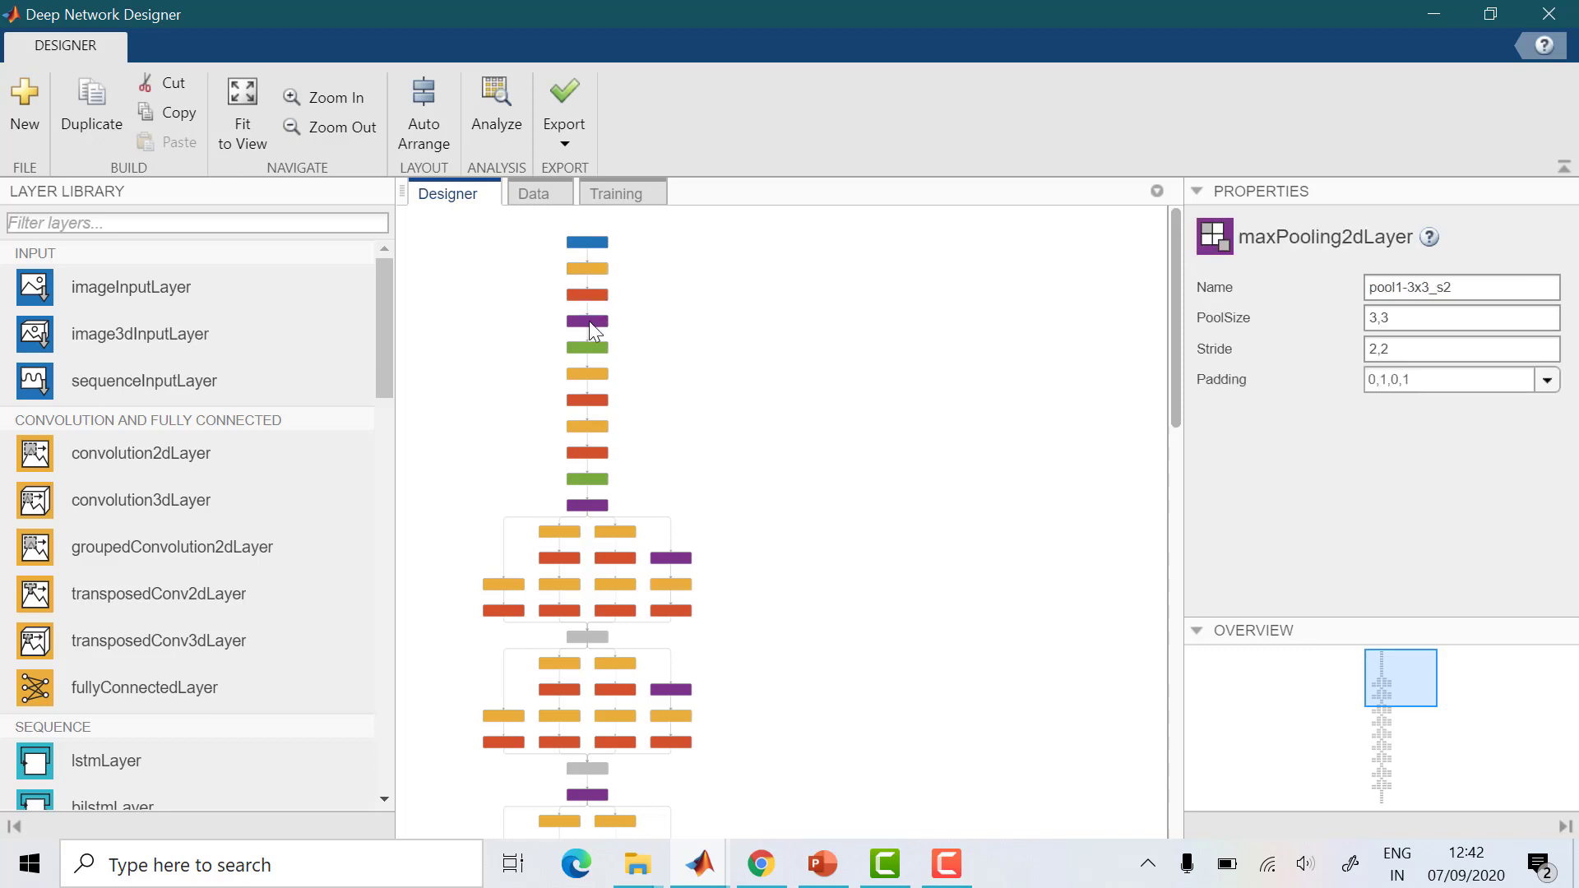
{"action": "left_click", "coordinate": [591, 346]}
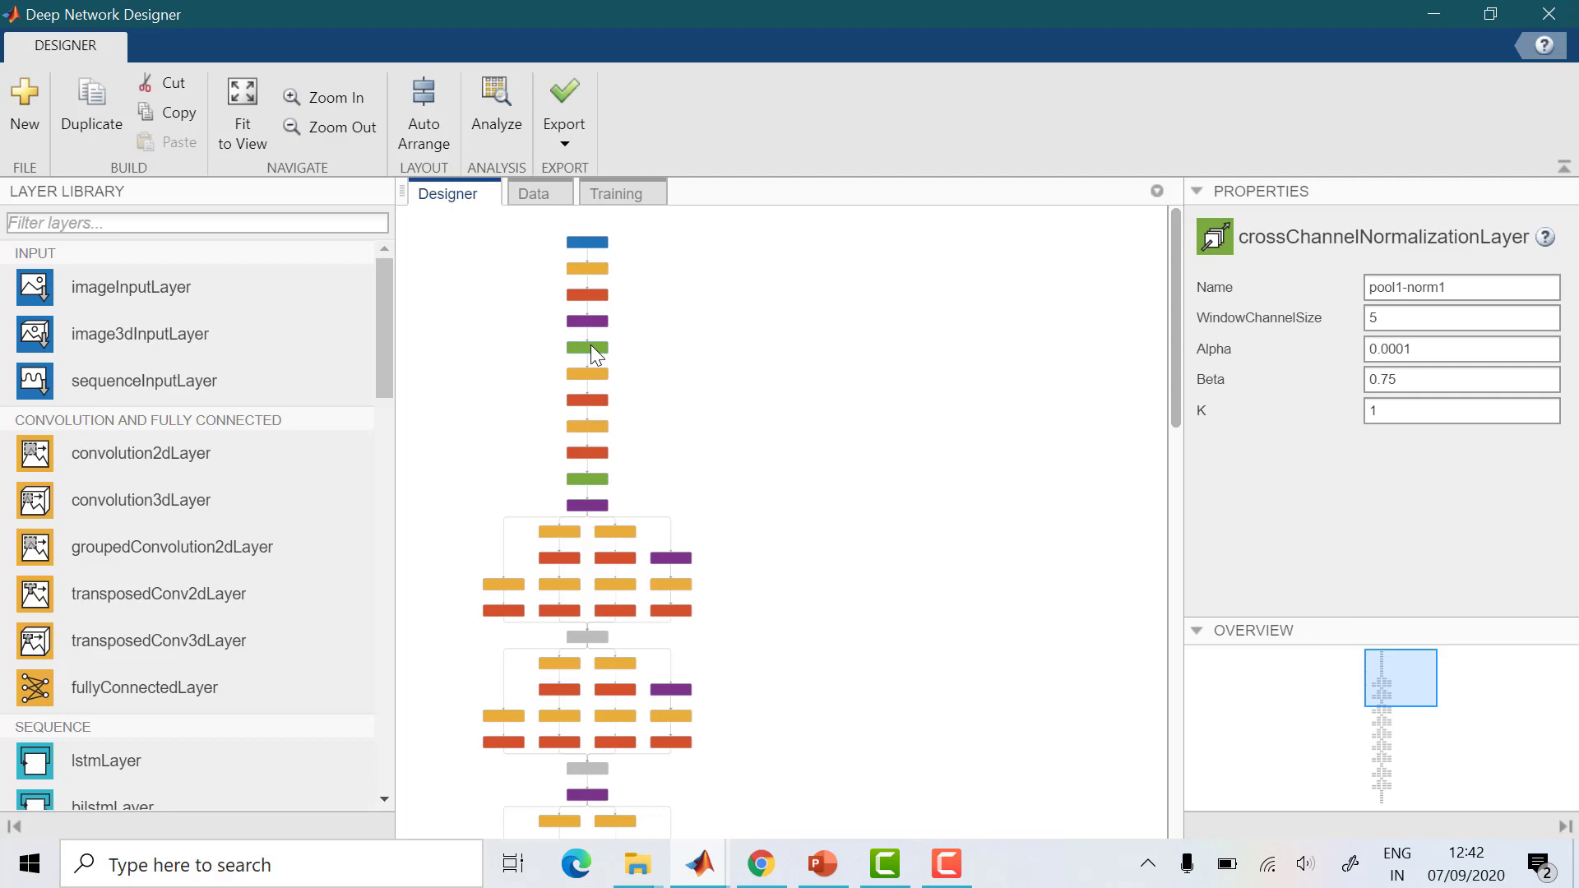
Review the image input layer's input size and normalization settings, plus the properties of the first convolution layer
{"action": "left_click", "coordinate": [599, 243]}
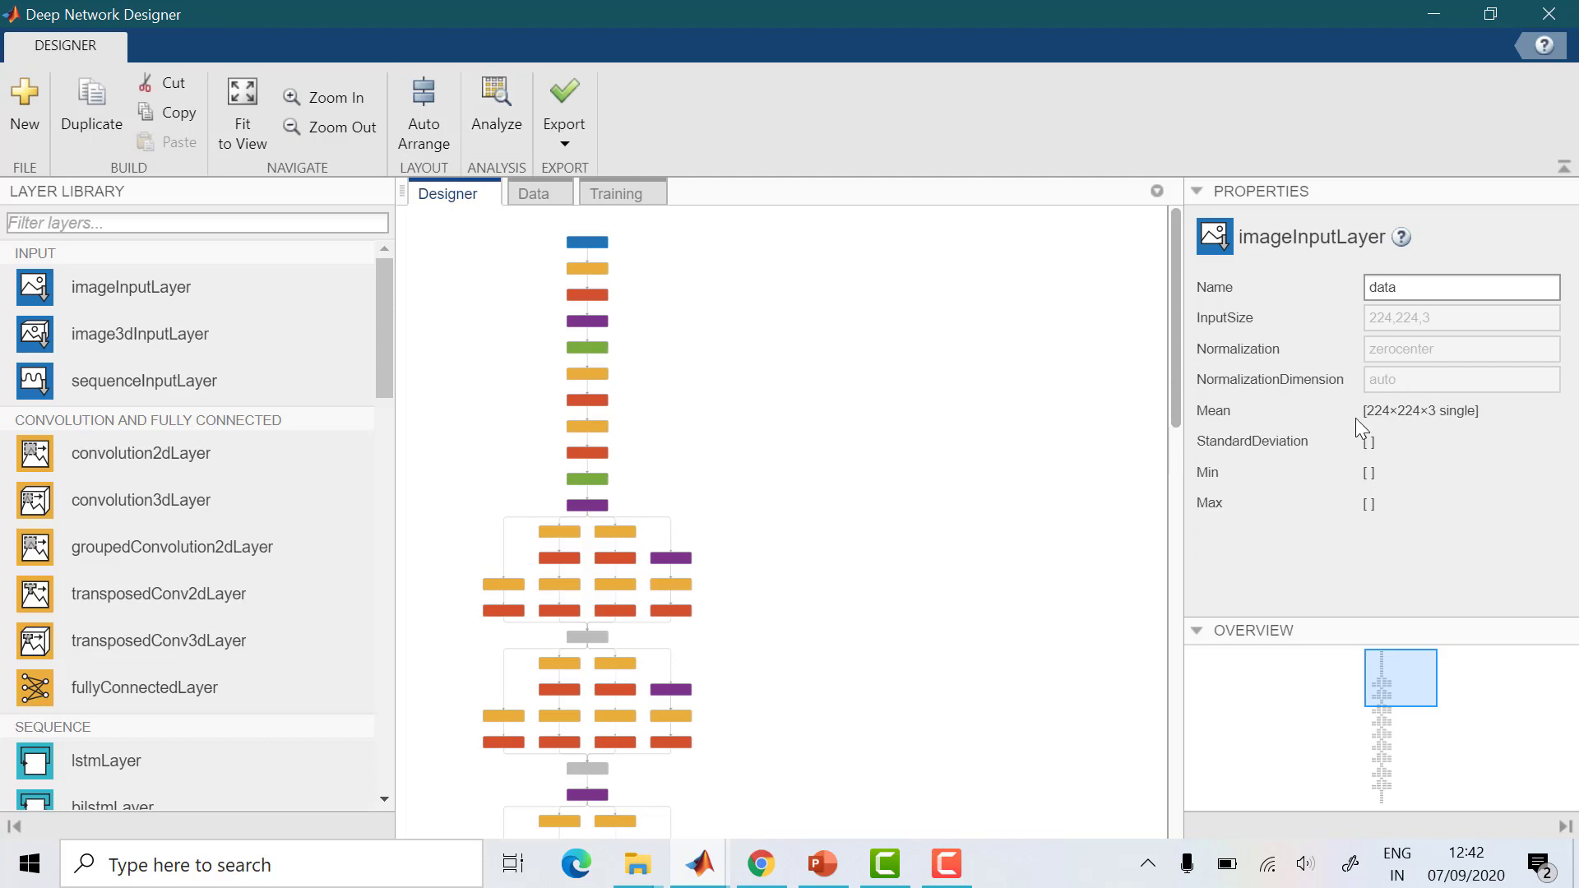
{"action": "mouse_move", "coordinate": [1457, 377]}
{"action": "left_click", "coordinate": [576, 268]}
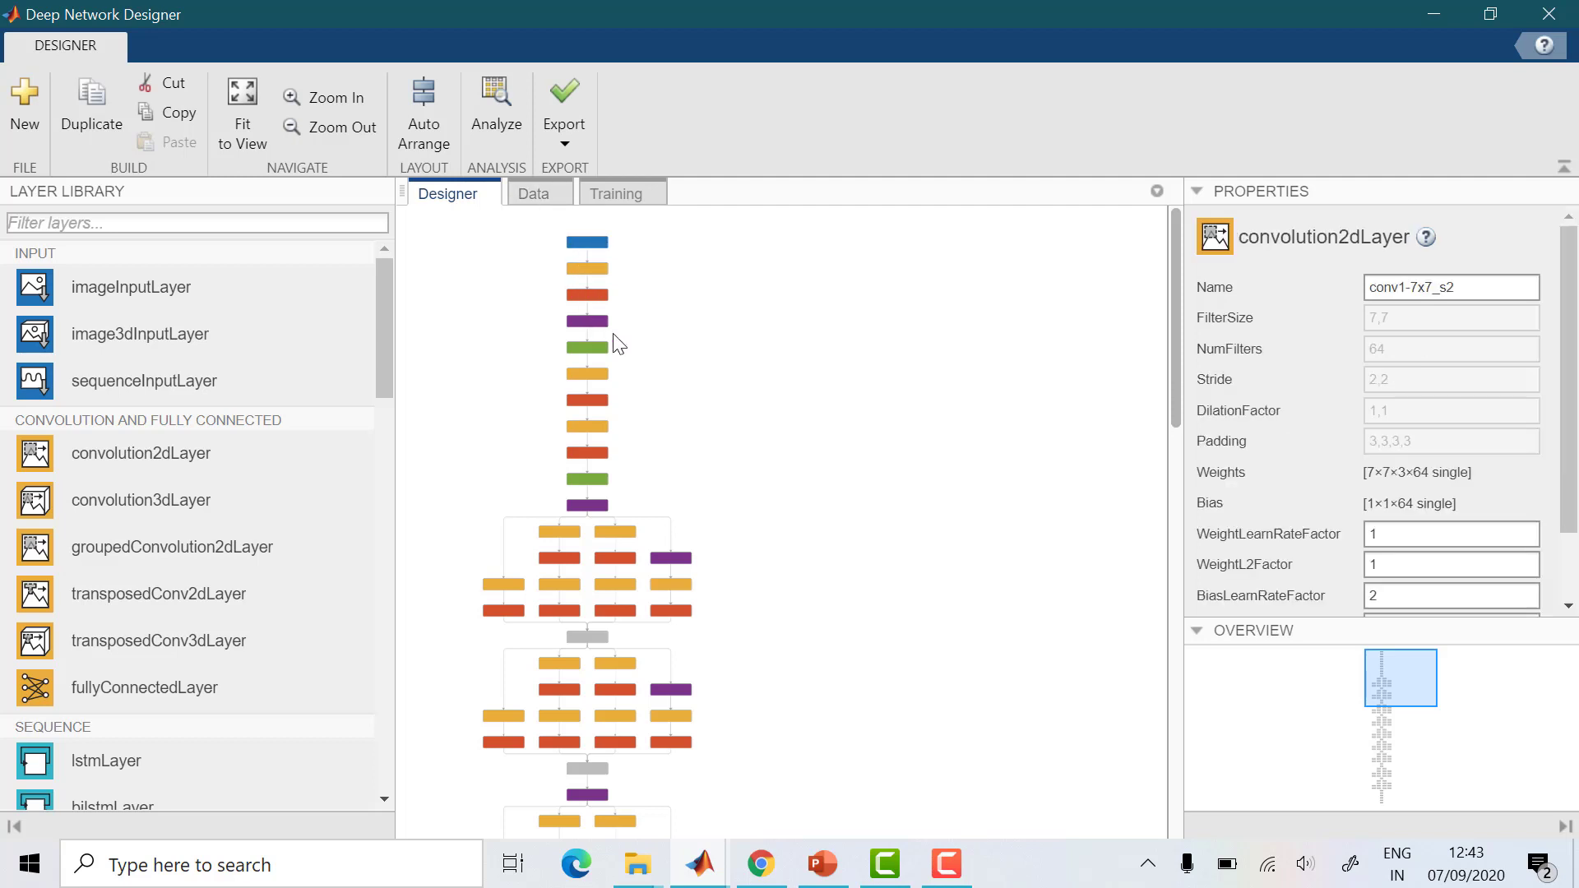
Delete the loss3-classifier layer near the network's end and place a new fullyConnectedLayer in its position
{"action": "scroll", "coordinate": [613, 337], "scroll_direction": "down", "scroll_amount": 3}
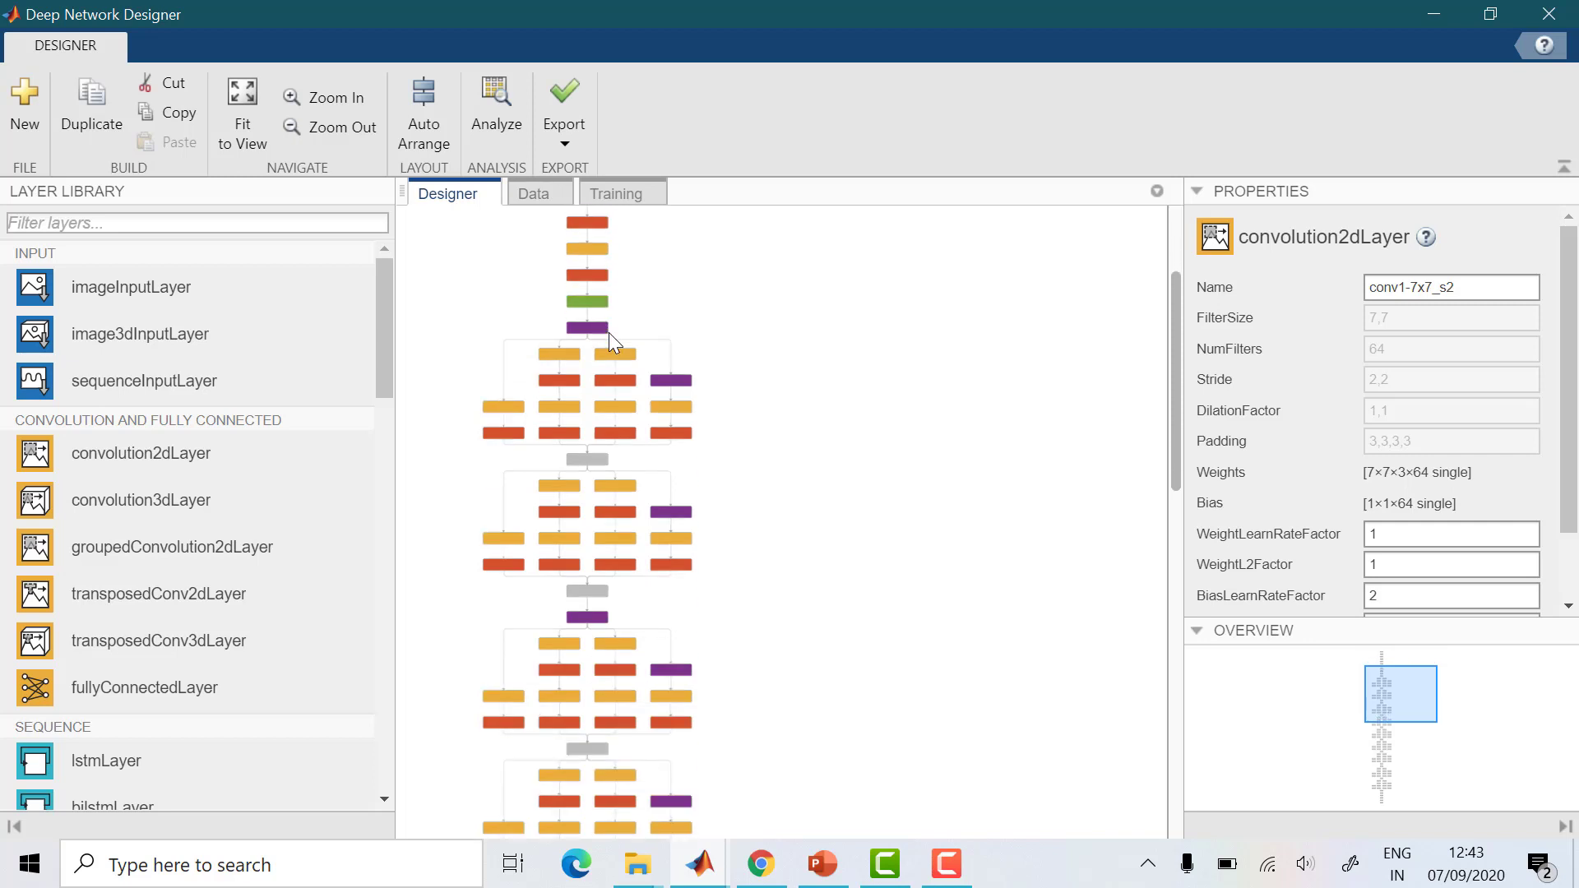
{"action": "scroll", "coordinate": [608, 332], "scroll_direction": "down", "scroll_amount": 2}
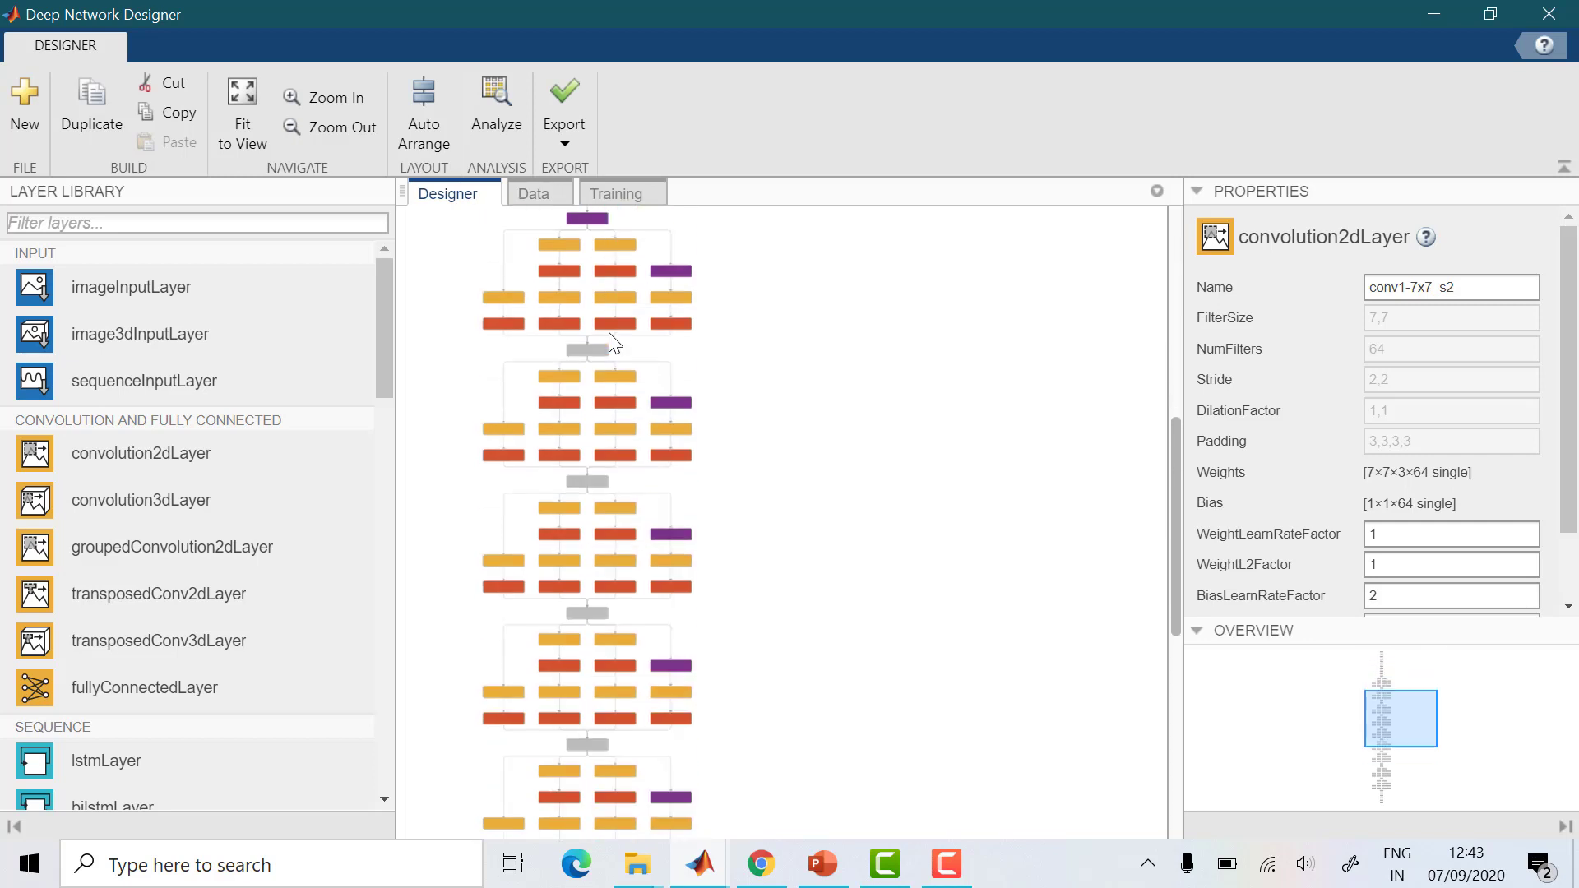
{"action": "scroll", "coordinate": [609, 333], "scroll_direction": "down", "scroll_amount": 10}
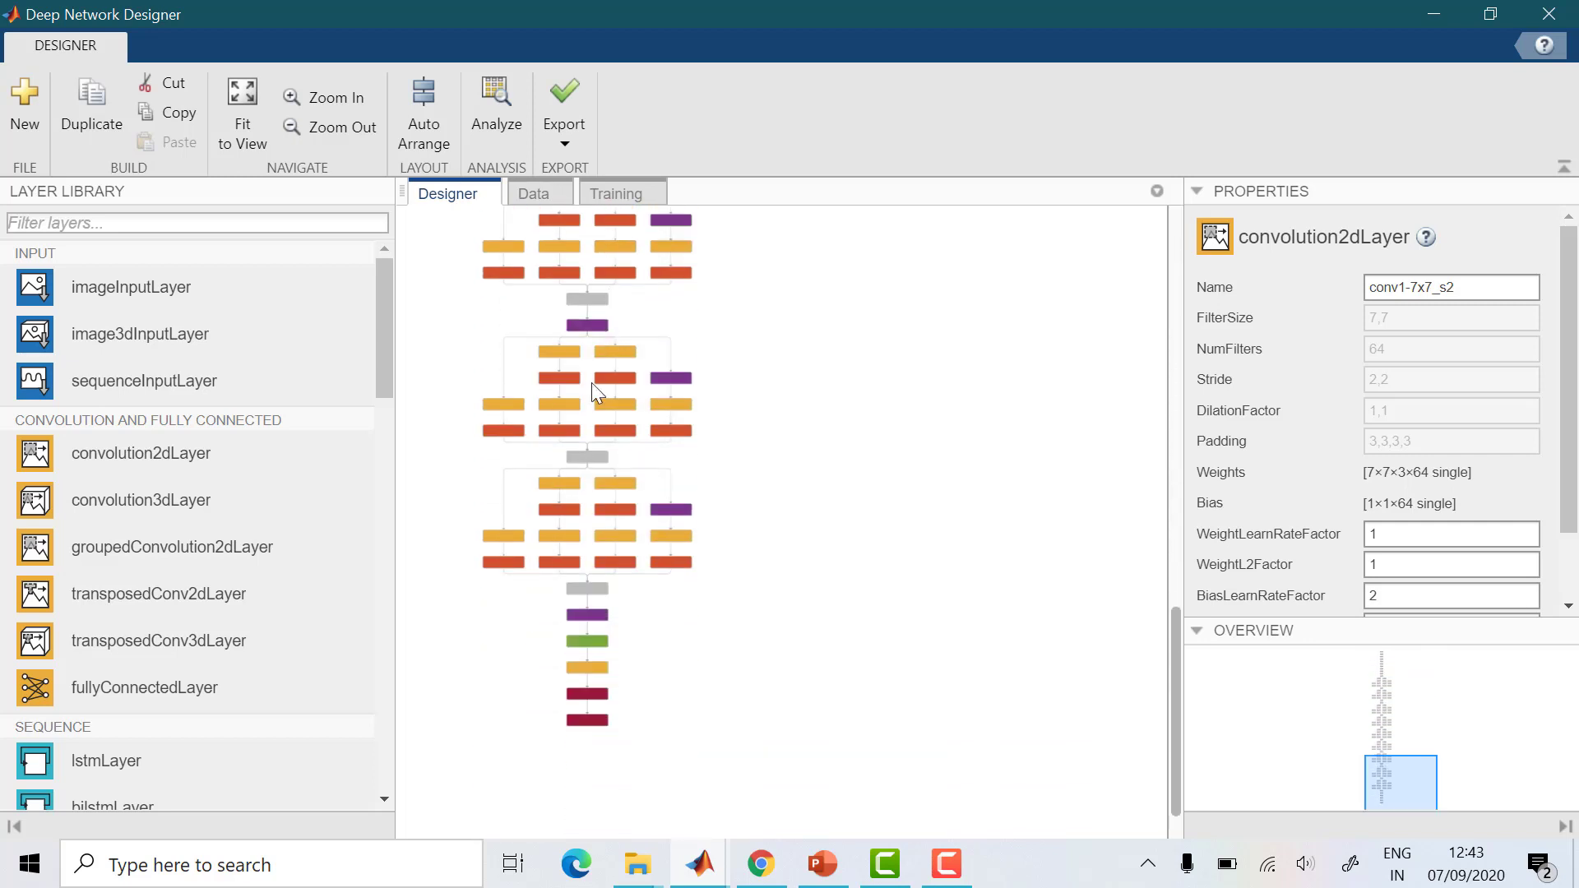
{"action": "left_click", "coordinate": [592, 667]}
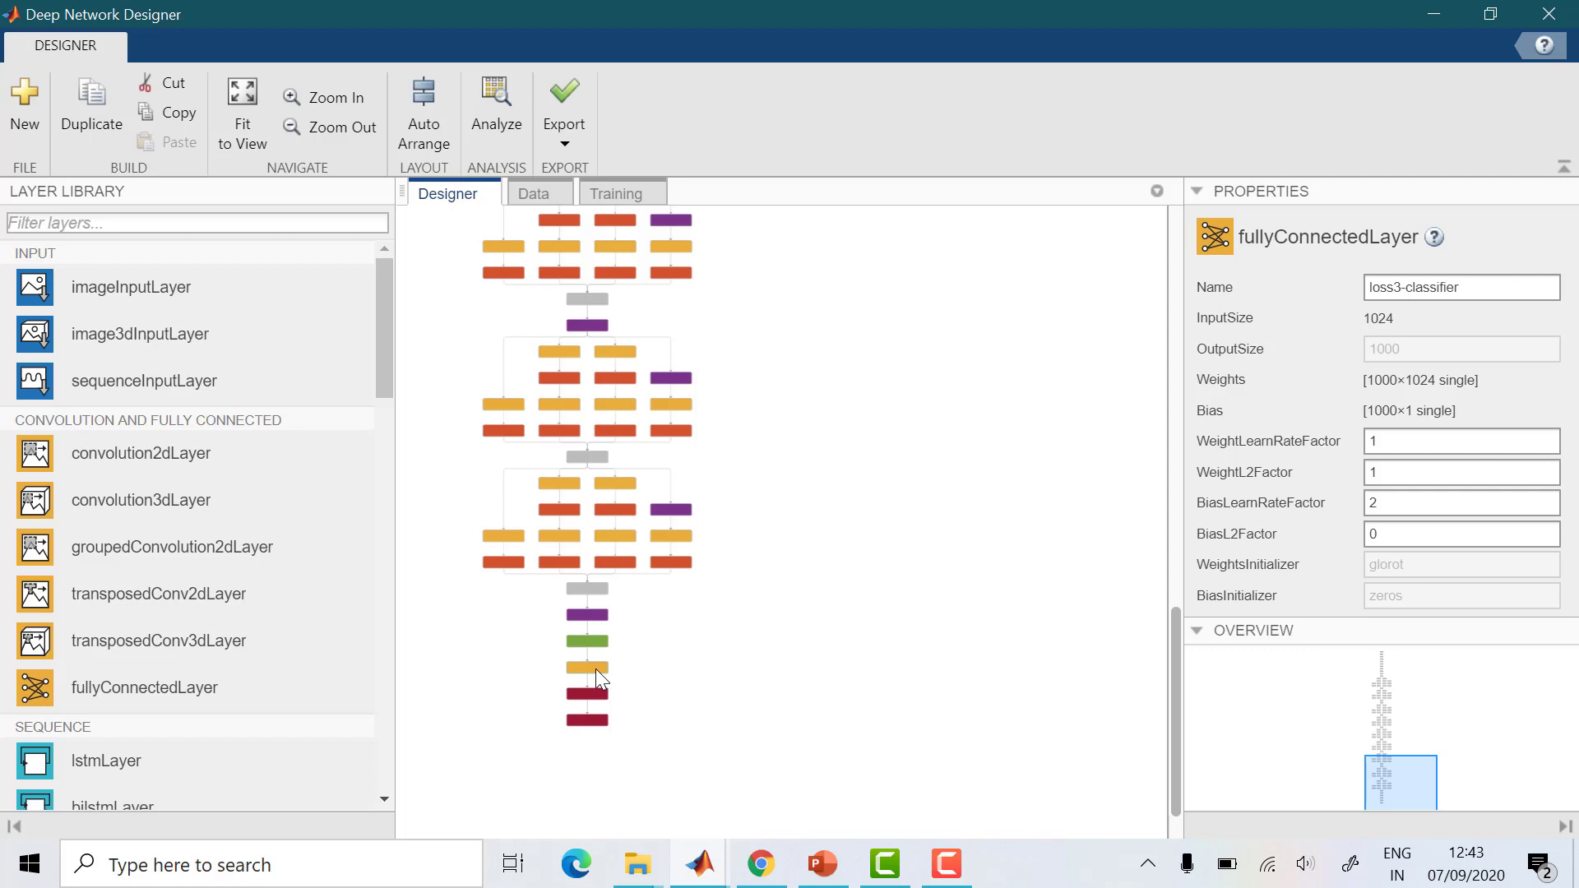
{"action": "key", "text": "Delete"}
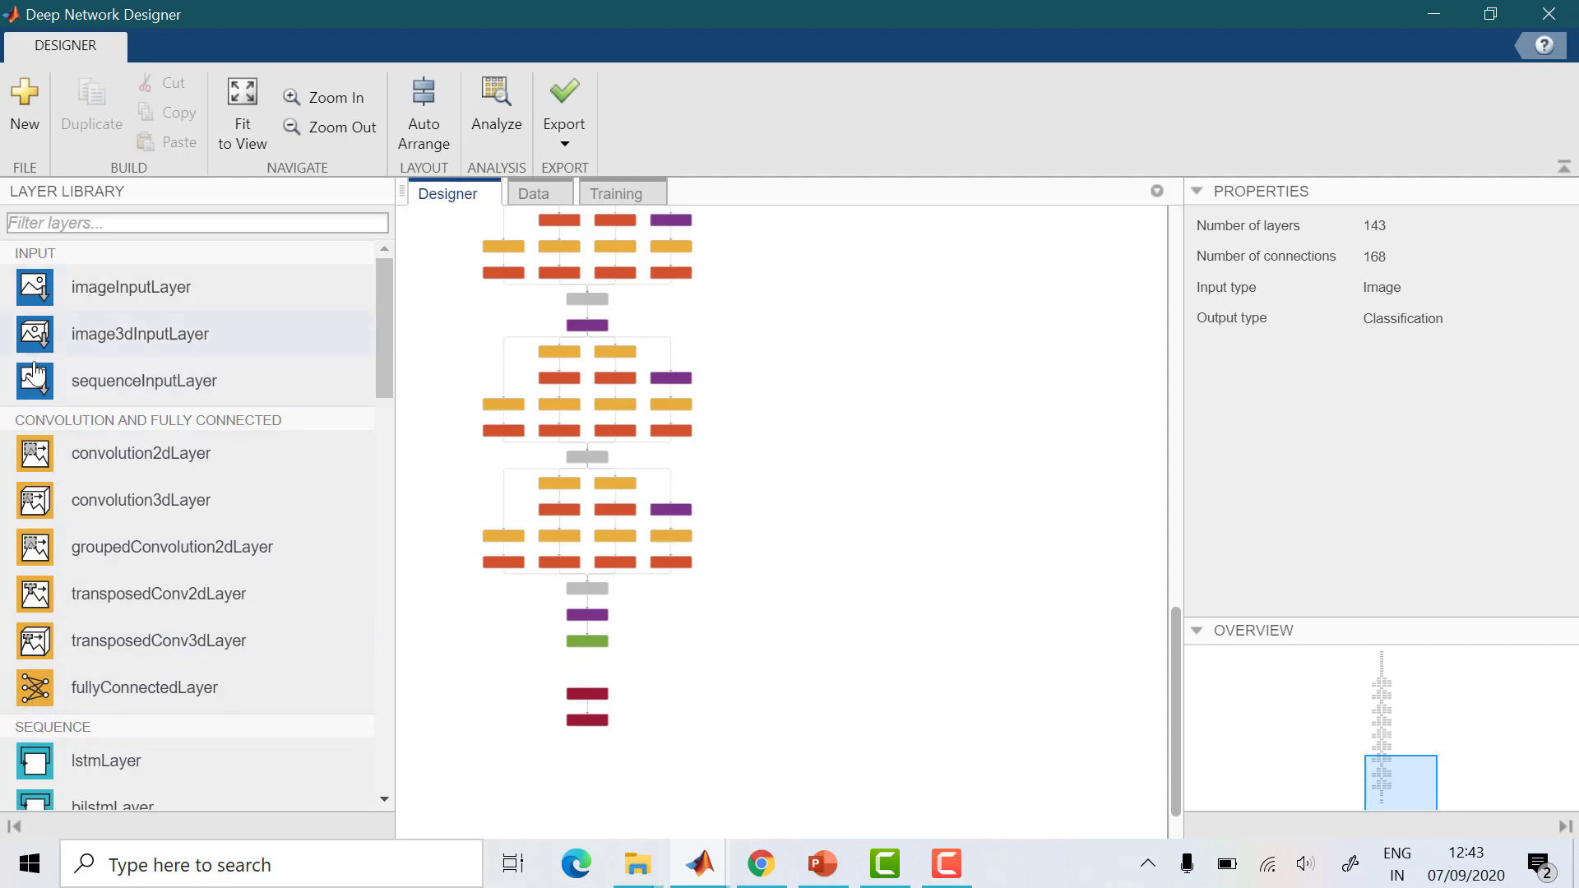
{"action": "left_click_drag", "start_coordinate": [79, 700], "coordinate": [587, 676]}
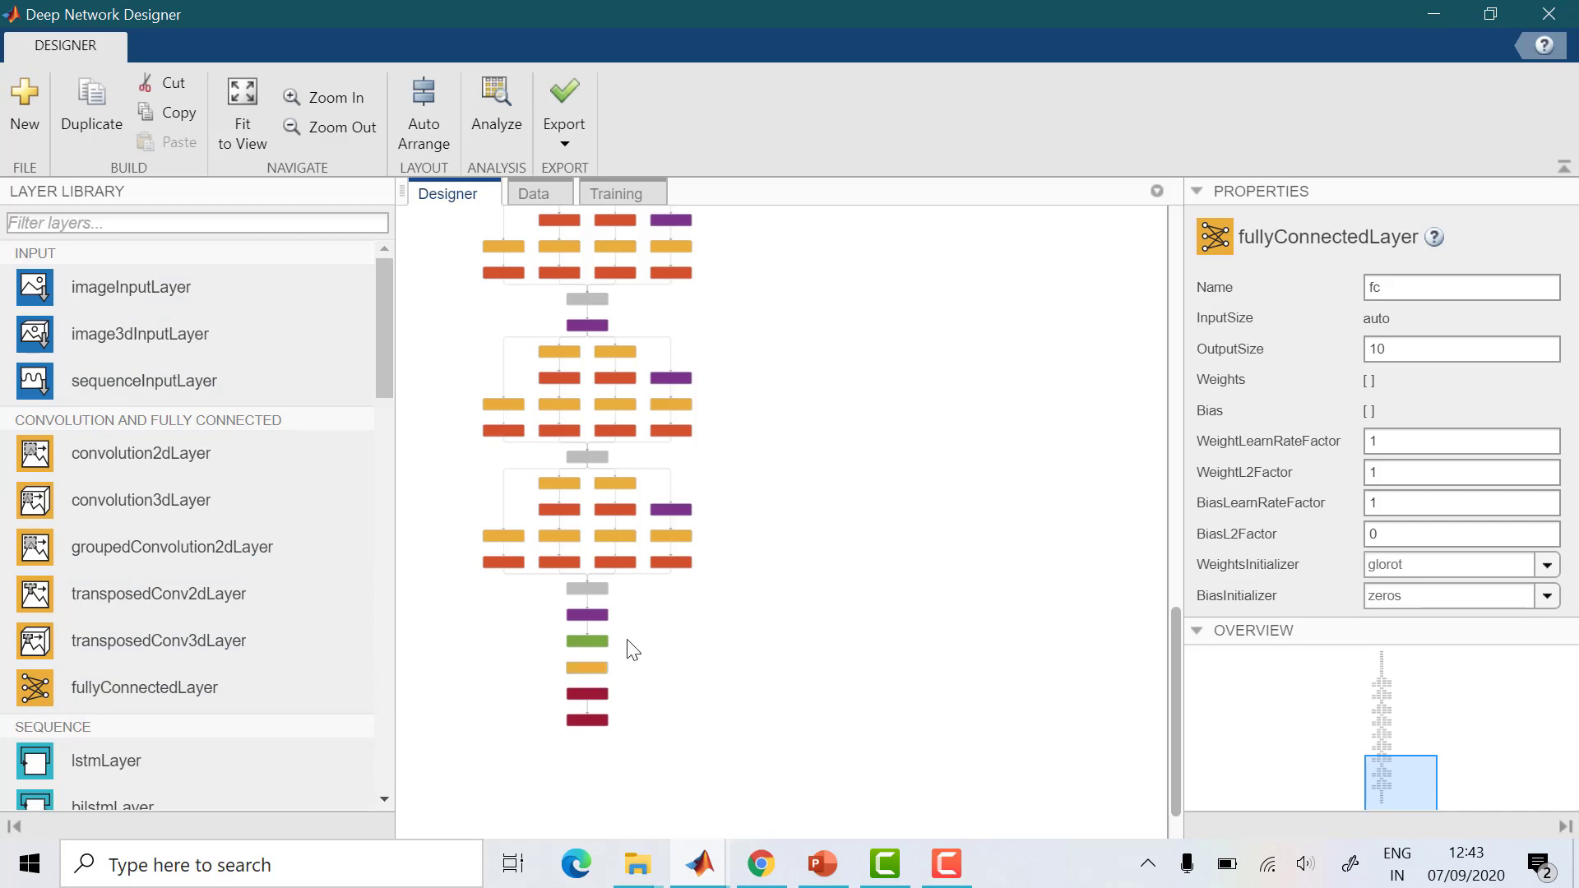
Connect the new fully connected layer between the dropout and softmax layers, and display its properties
{"action": "scroll", "coordinate": [664, 655], "scroll_direction": "up", "scroll_amount": 2}
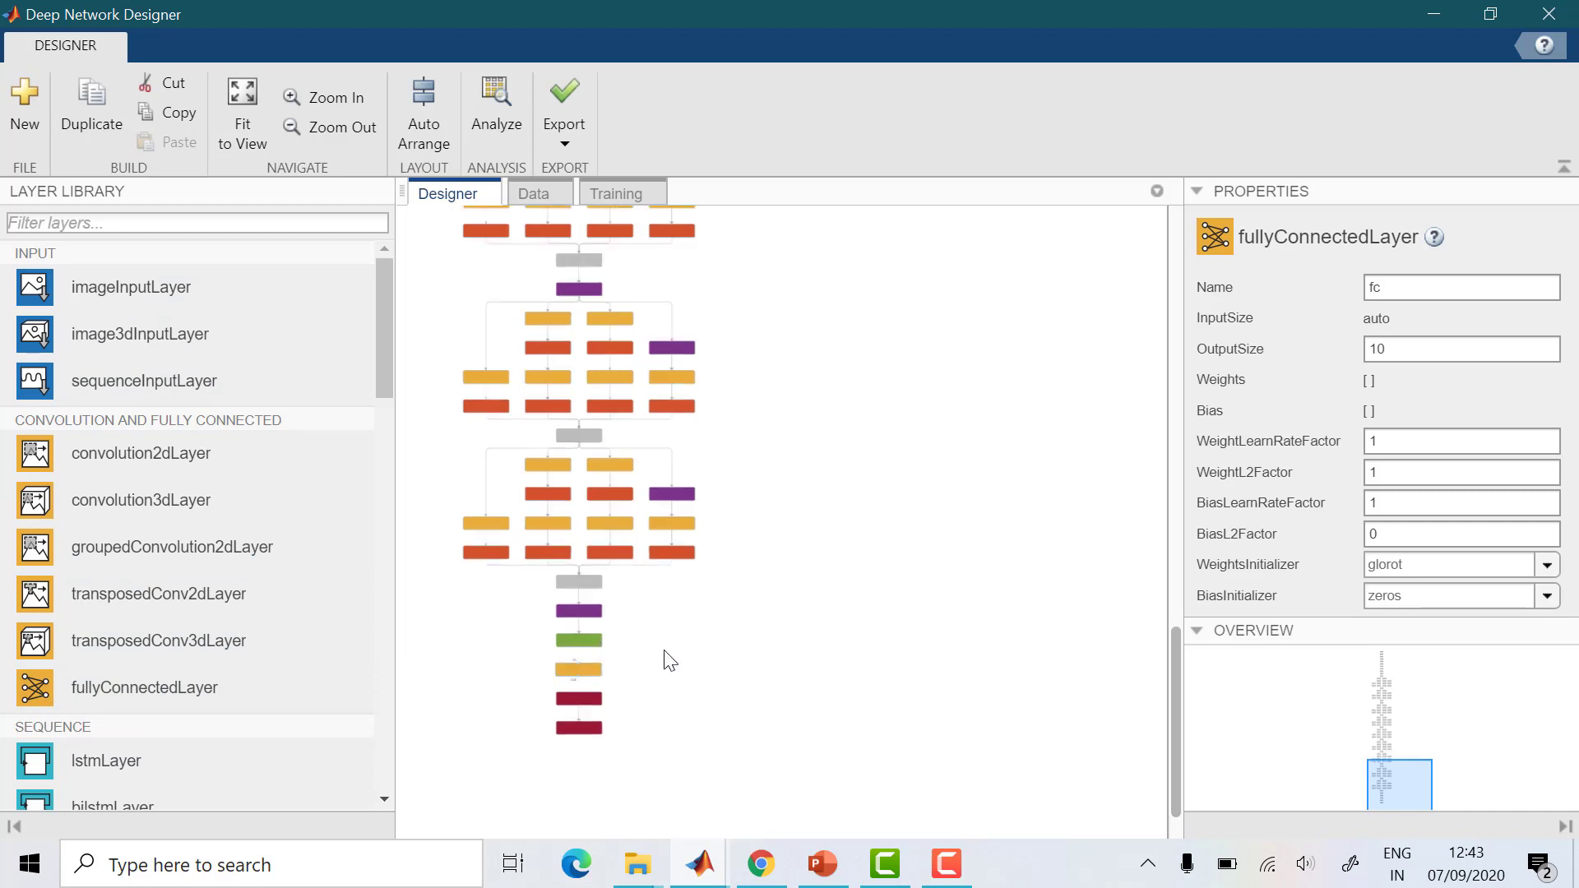
{"action": "scroll", "coordinate": [670, 660], "scroll_direction": "up", "scroll_amount": 1}
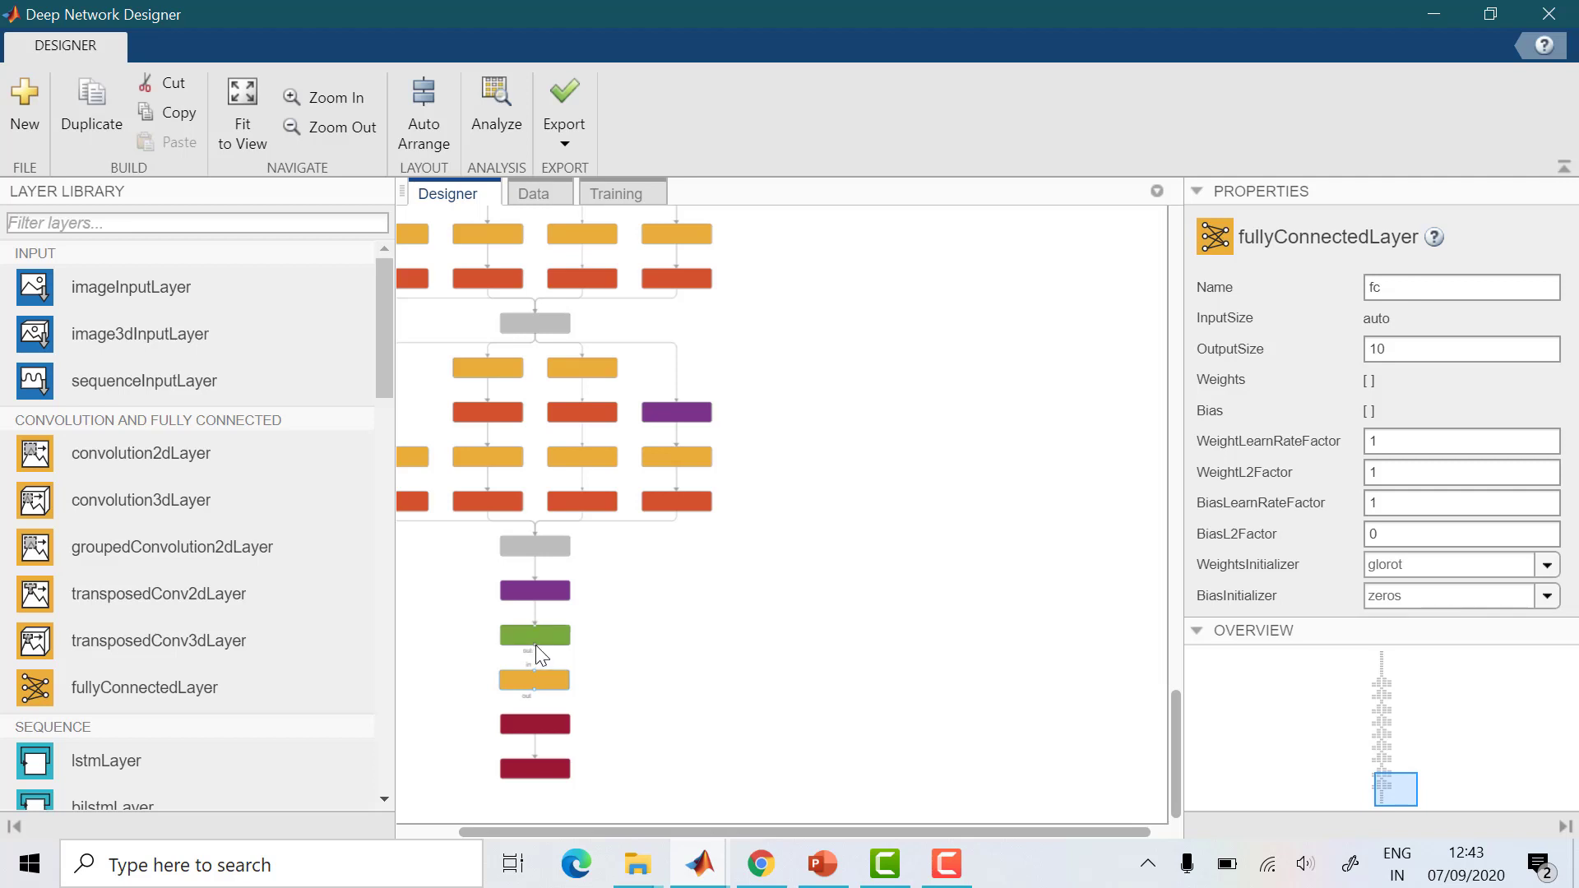
{"action": "left_click_drag", "start_coordinate": [534, 646], "coordinate": [534, 717]}
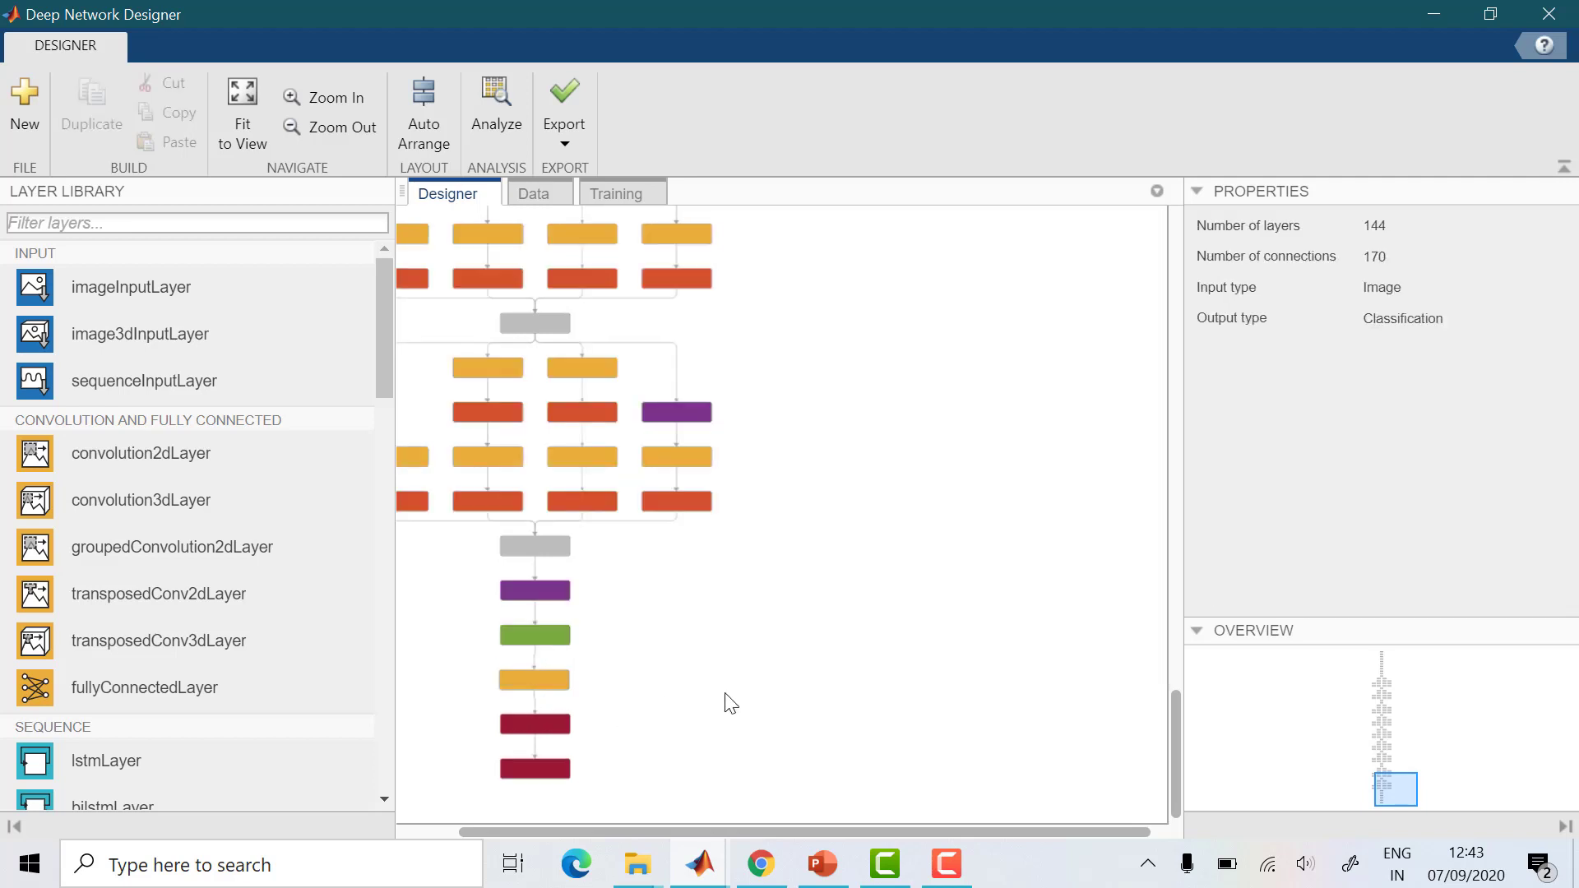
{"action": "left_click", "coordinate": [530, 680]}
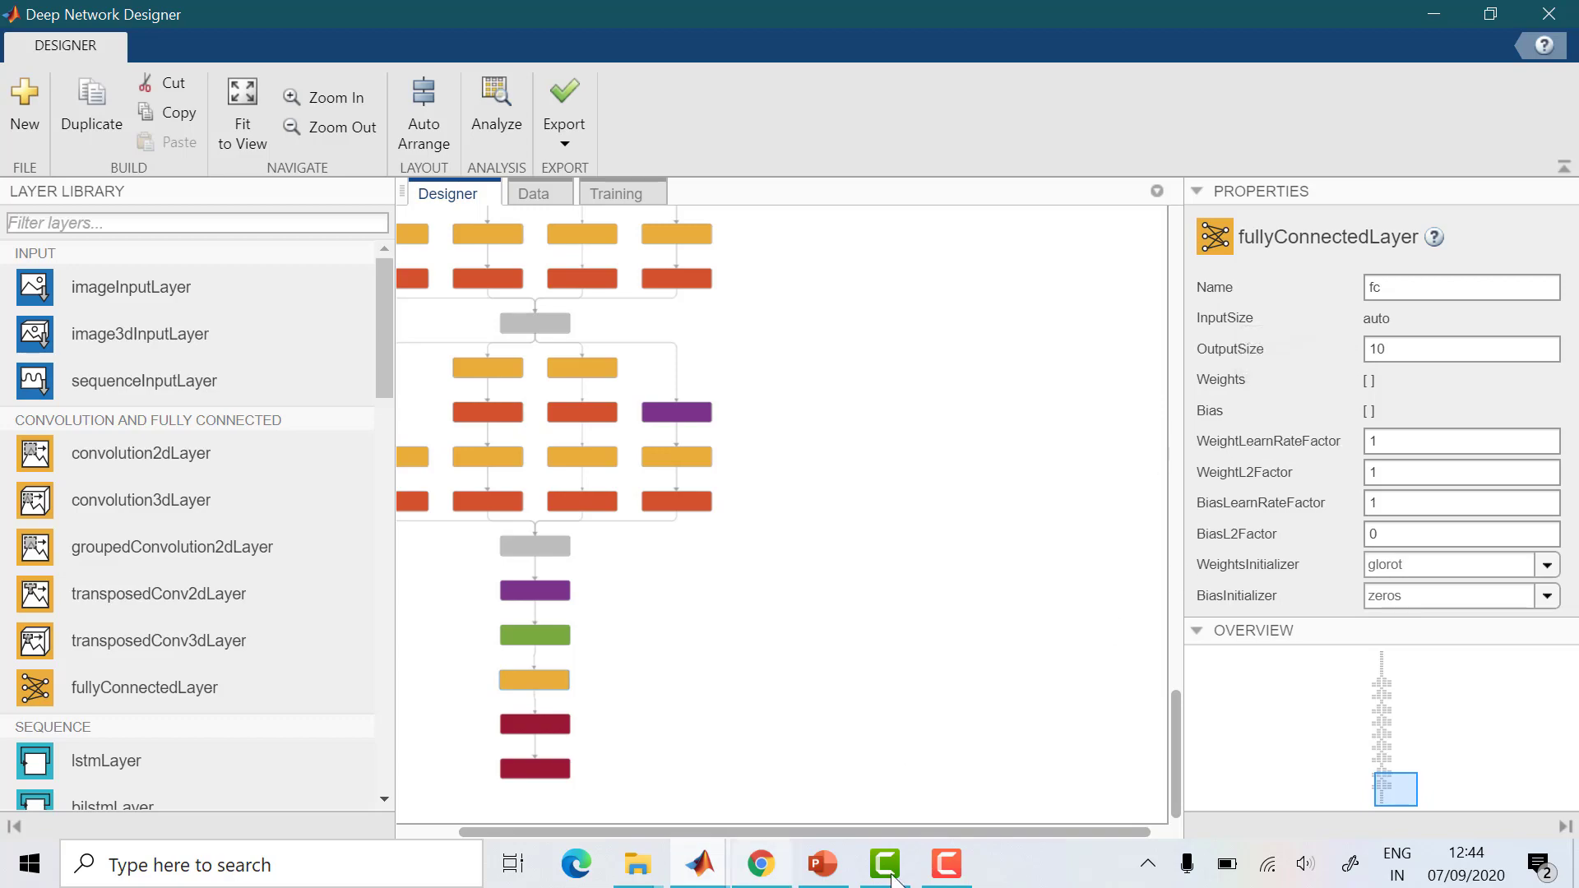
Switch to the MathWorks transfer learning help page in Chrome and read its sections on importing data, editing the network and training
{"action": "left_click", "coordinate": [760, 864]}
{"action": "scroll", "coordinate": [831, 618], "scroll_direction": "down", "scroll_amount": 5}
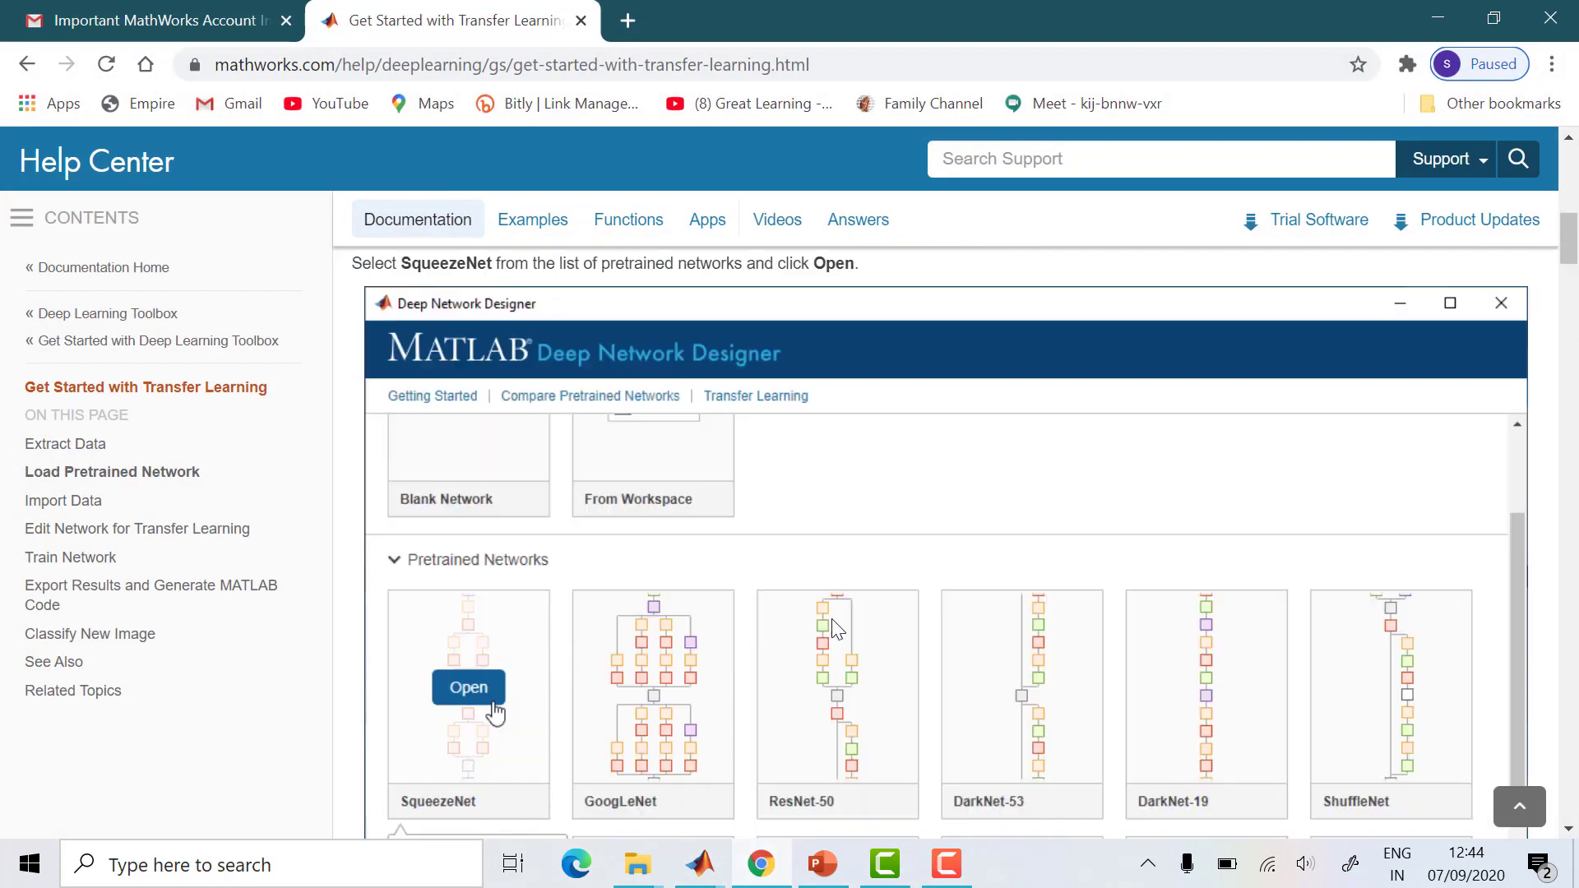
{"action": "scroll", "coordinate": [831, 619], "scroll_direction": "down", "scroll_amount": 15}
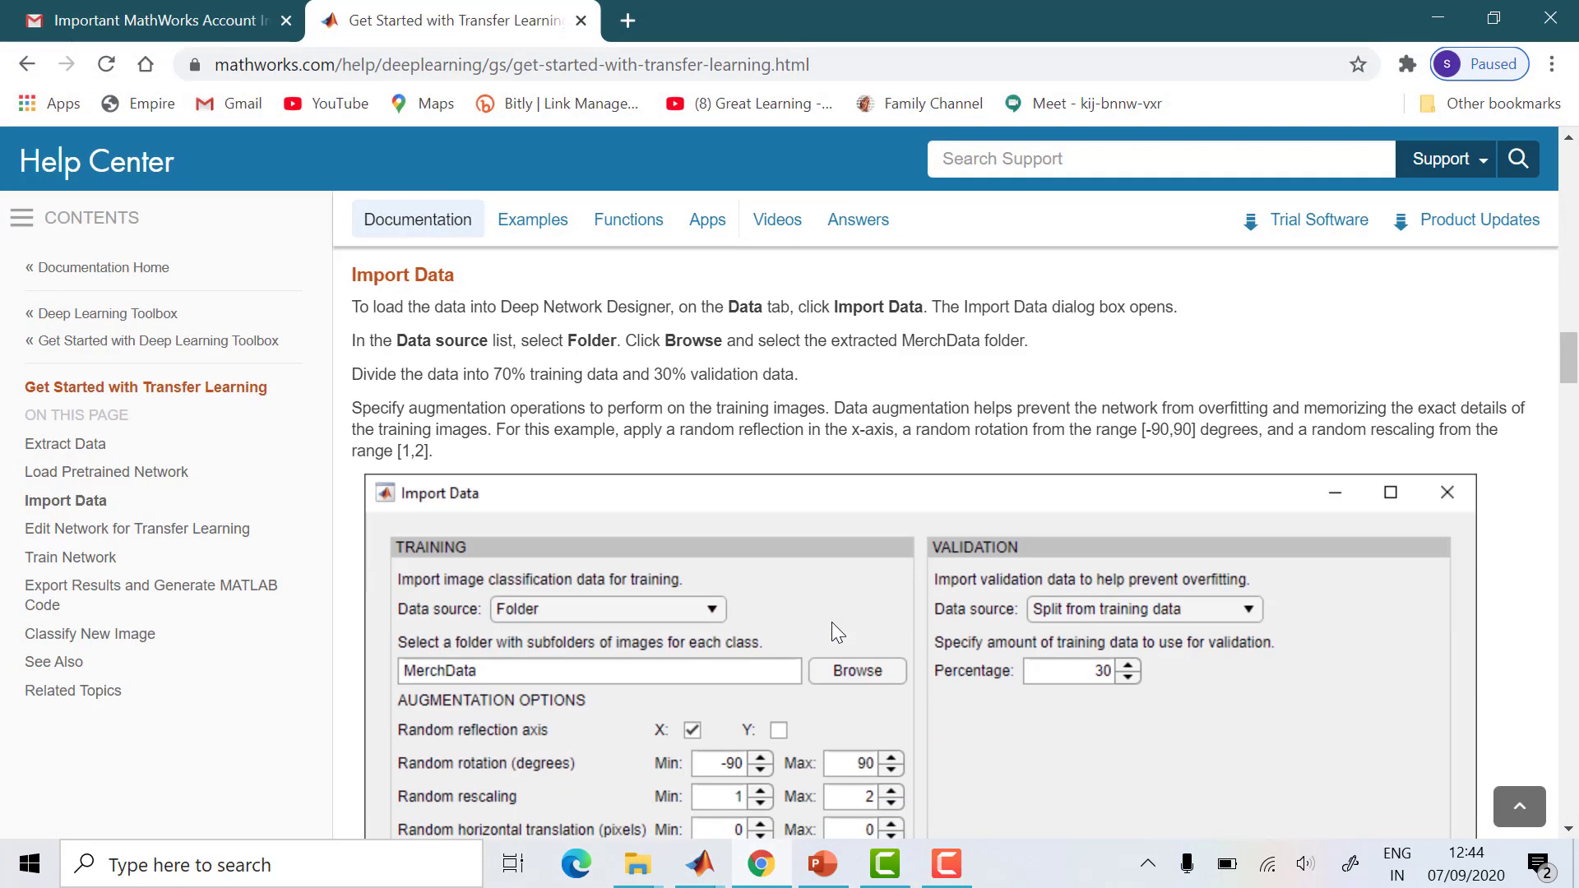
{"action": "scroll", "coordinate": [831, 621], "scroll_direction": "down", "scroll_amount": 20}
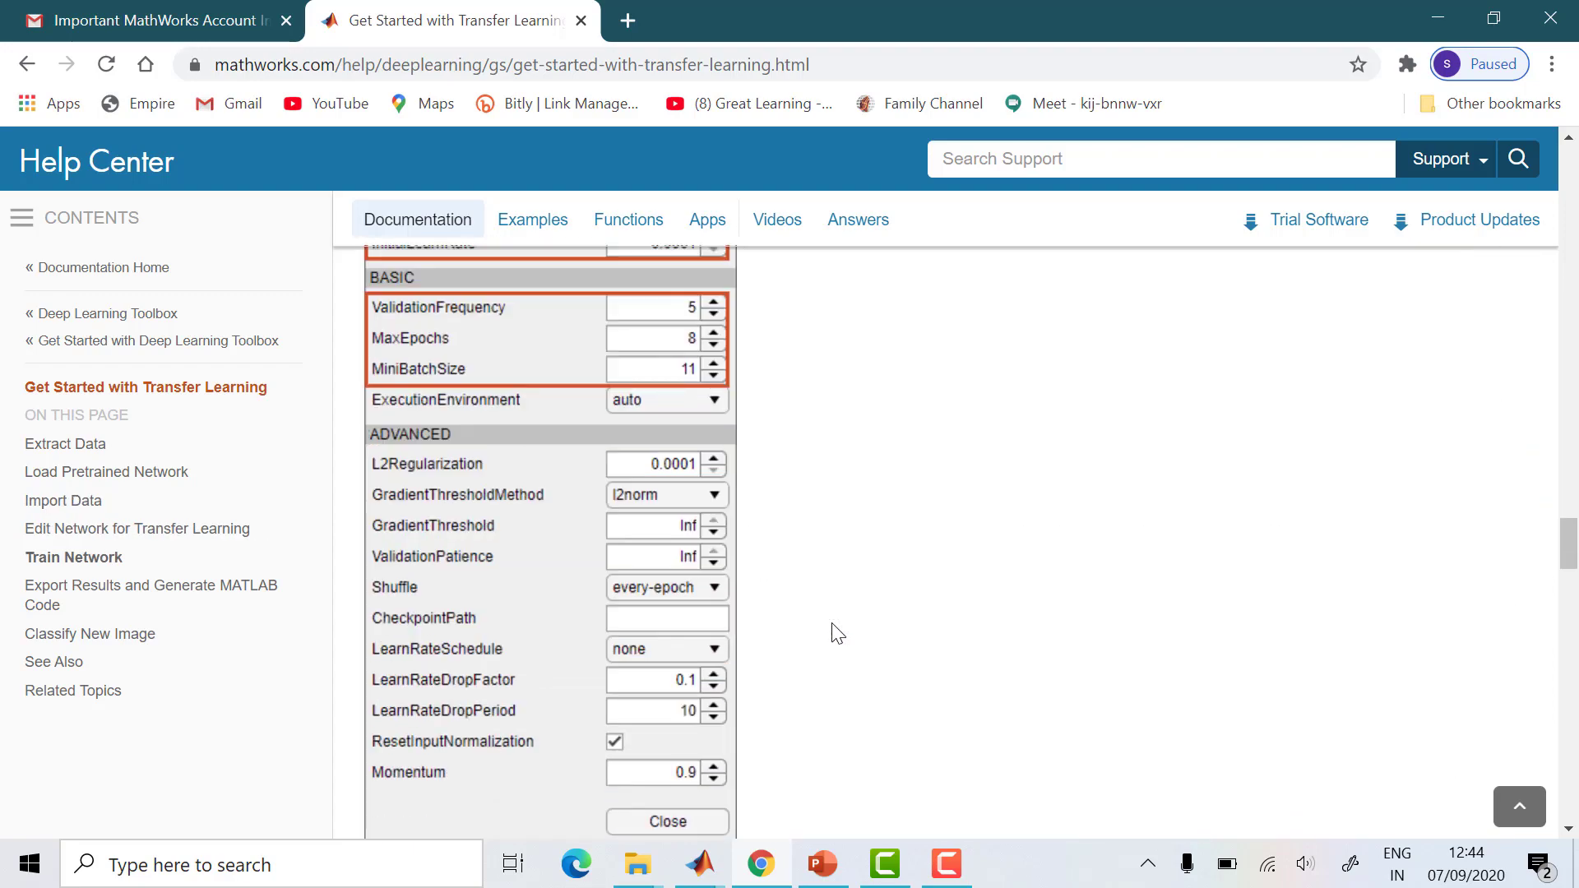
{"action": "scroll", "coordinate": [837, 634], "scroll_direction": "down", "scroll_amount": 5}
{"action": "scroll", "coordinate": [837, 633], "scroll_direction": "up", "scroll_amount": 10}
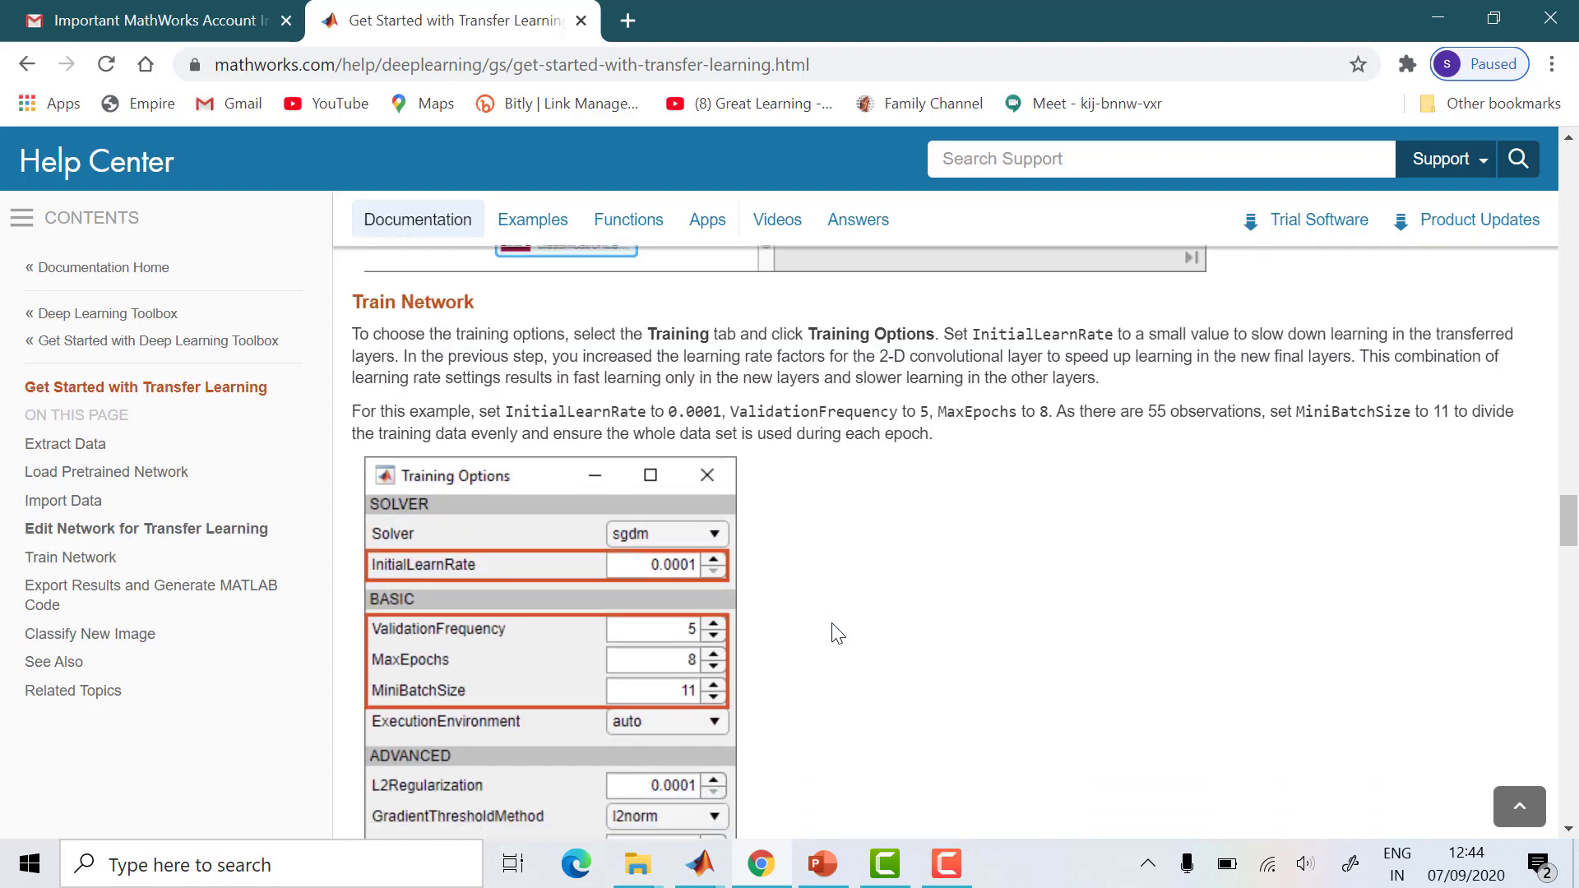
{"action": "scroll", "coordinate": [837, 634], "scroll_direction": "down", "scroll_amount": 1}
{"action": "scroll", "coordinate": [831, 623], "scroll_direction": "up", "scroll_amount": 6}
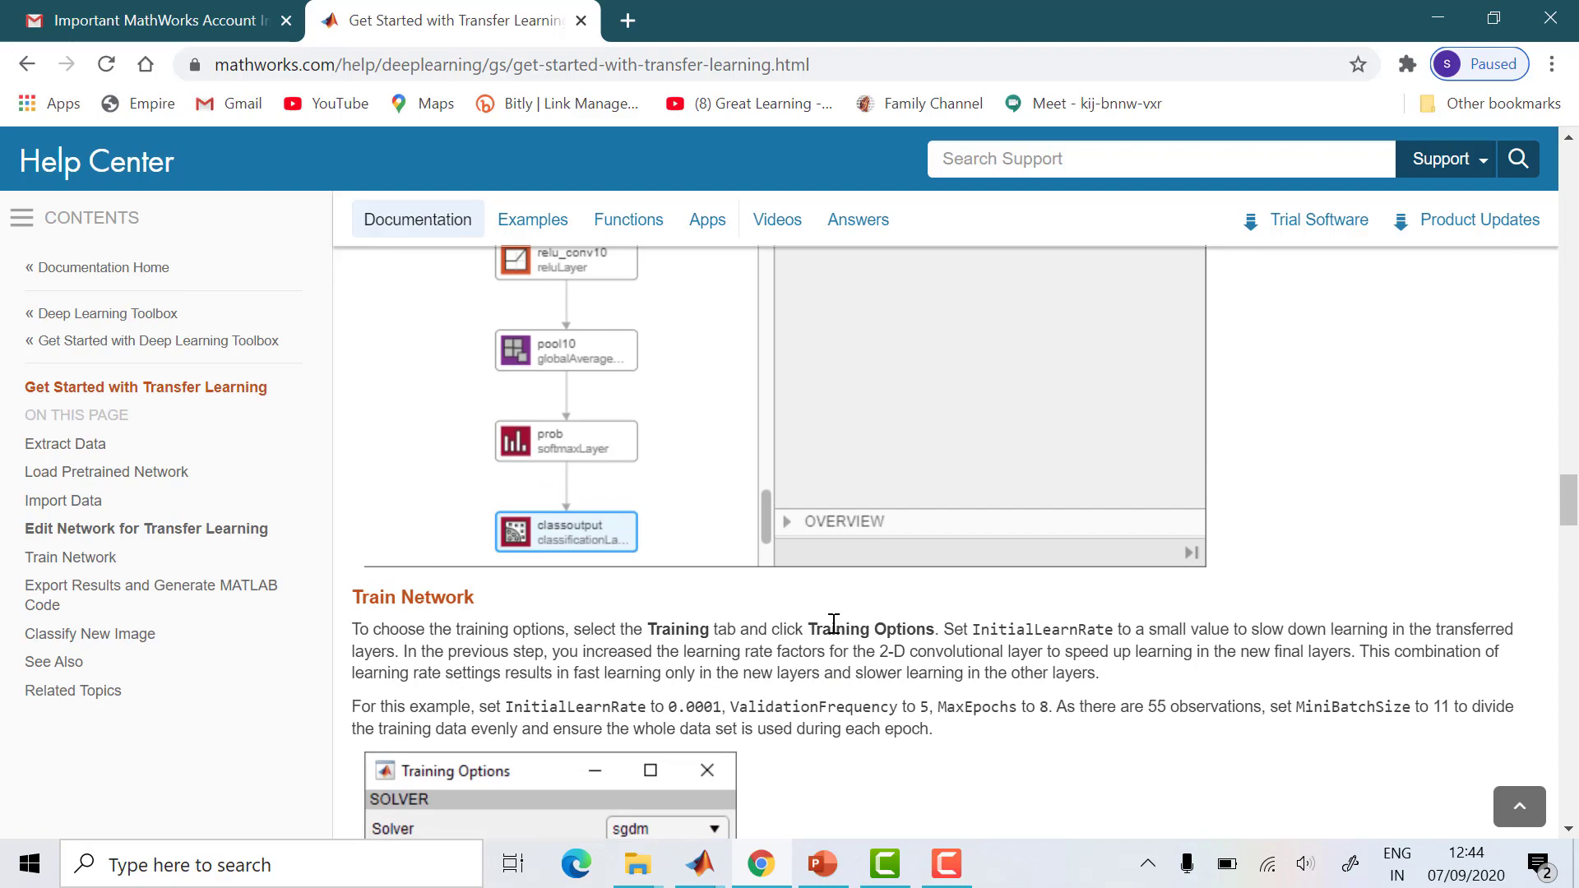
{"action": "scroll", "coordinate": [832, 624], "scroll_direction": "down", "scroll_amount": 6}
{"action": "scroll", "coordinate": [832, 623], "scroll_direction": "up", "scroll_amount": 9}
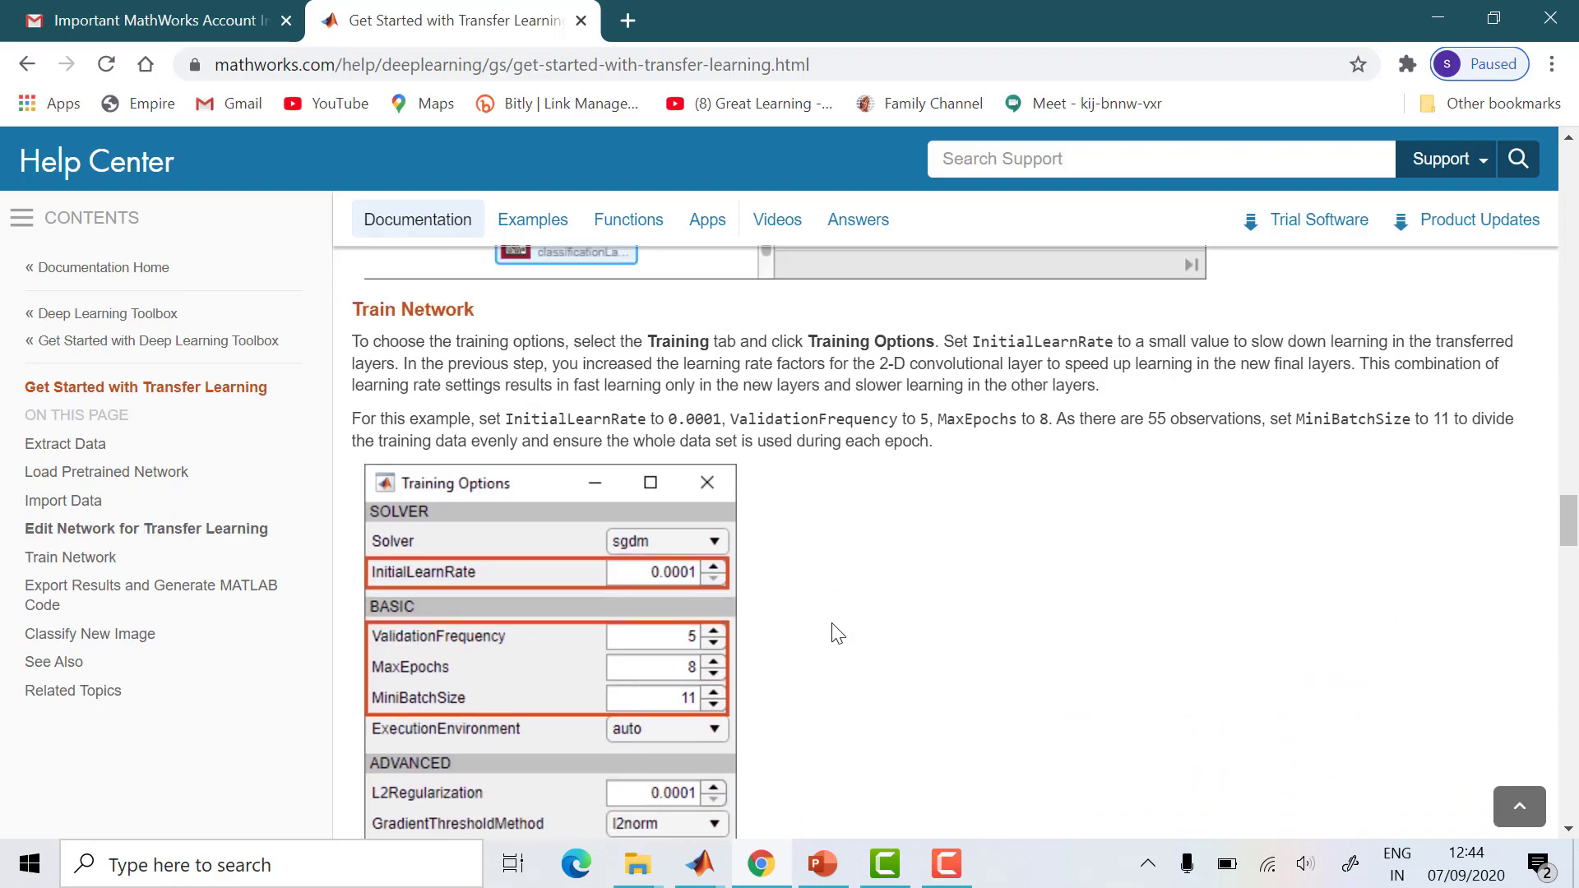
{"action": "scroll", "coordinate": [831, 623], "scroll_direction": "up", "scroll_amount": 9}
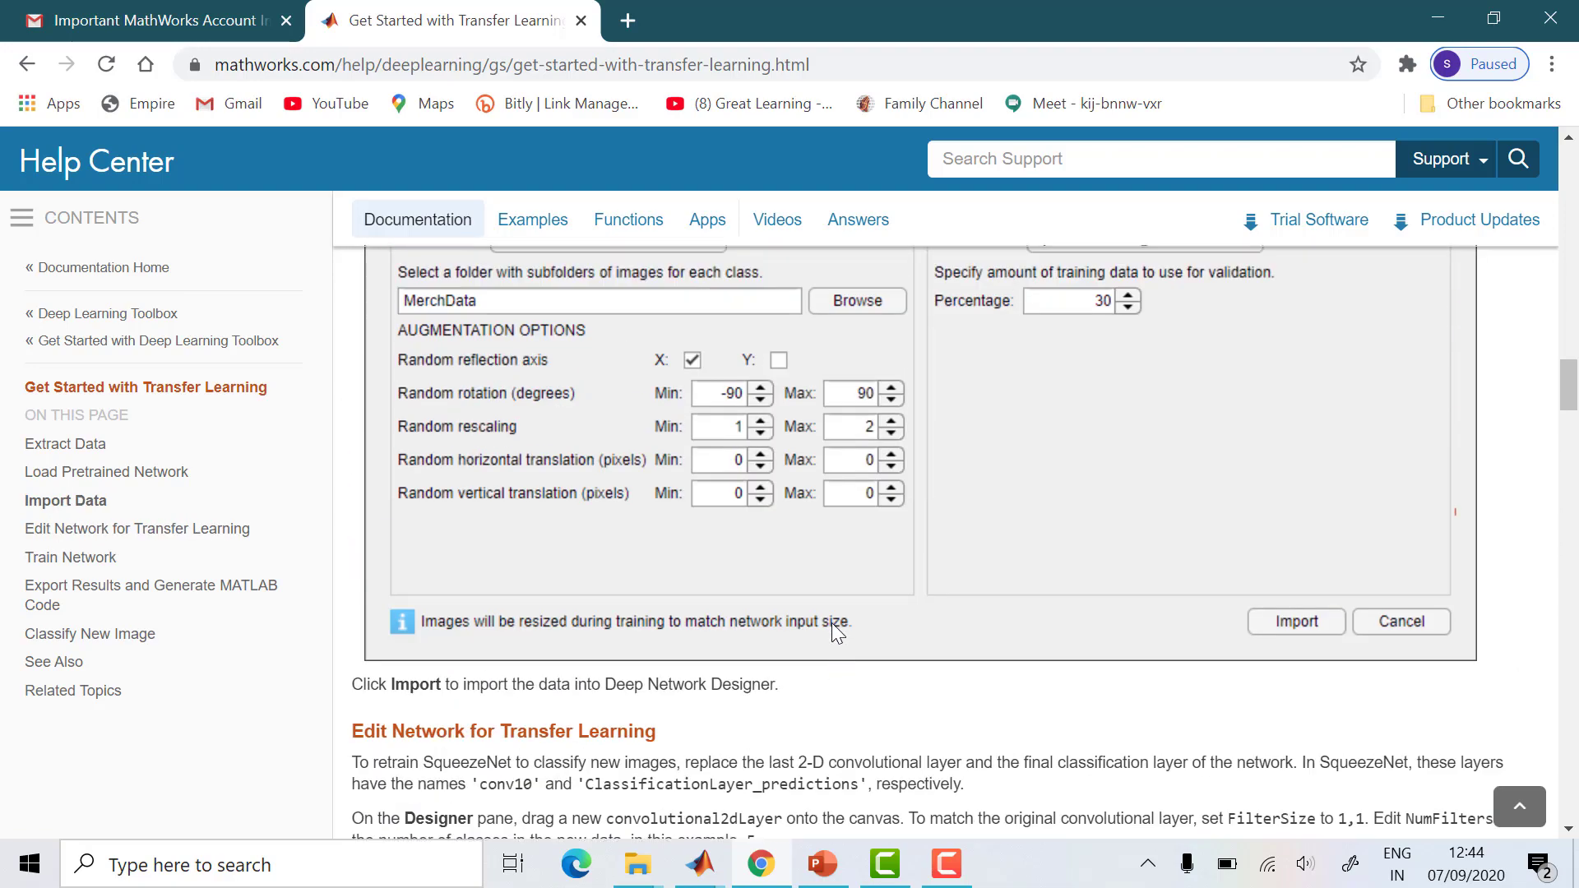
{"action": "scroll", "coordinate": [832, 624], "scroll_direction": "down", "scroll_amount": 5}
{"action": "scroll", "coordinate": [832, 624], "scroll_direction": "down", "scroll_amount": 5}
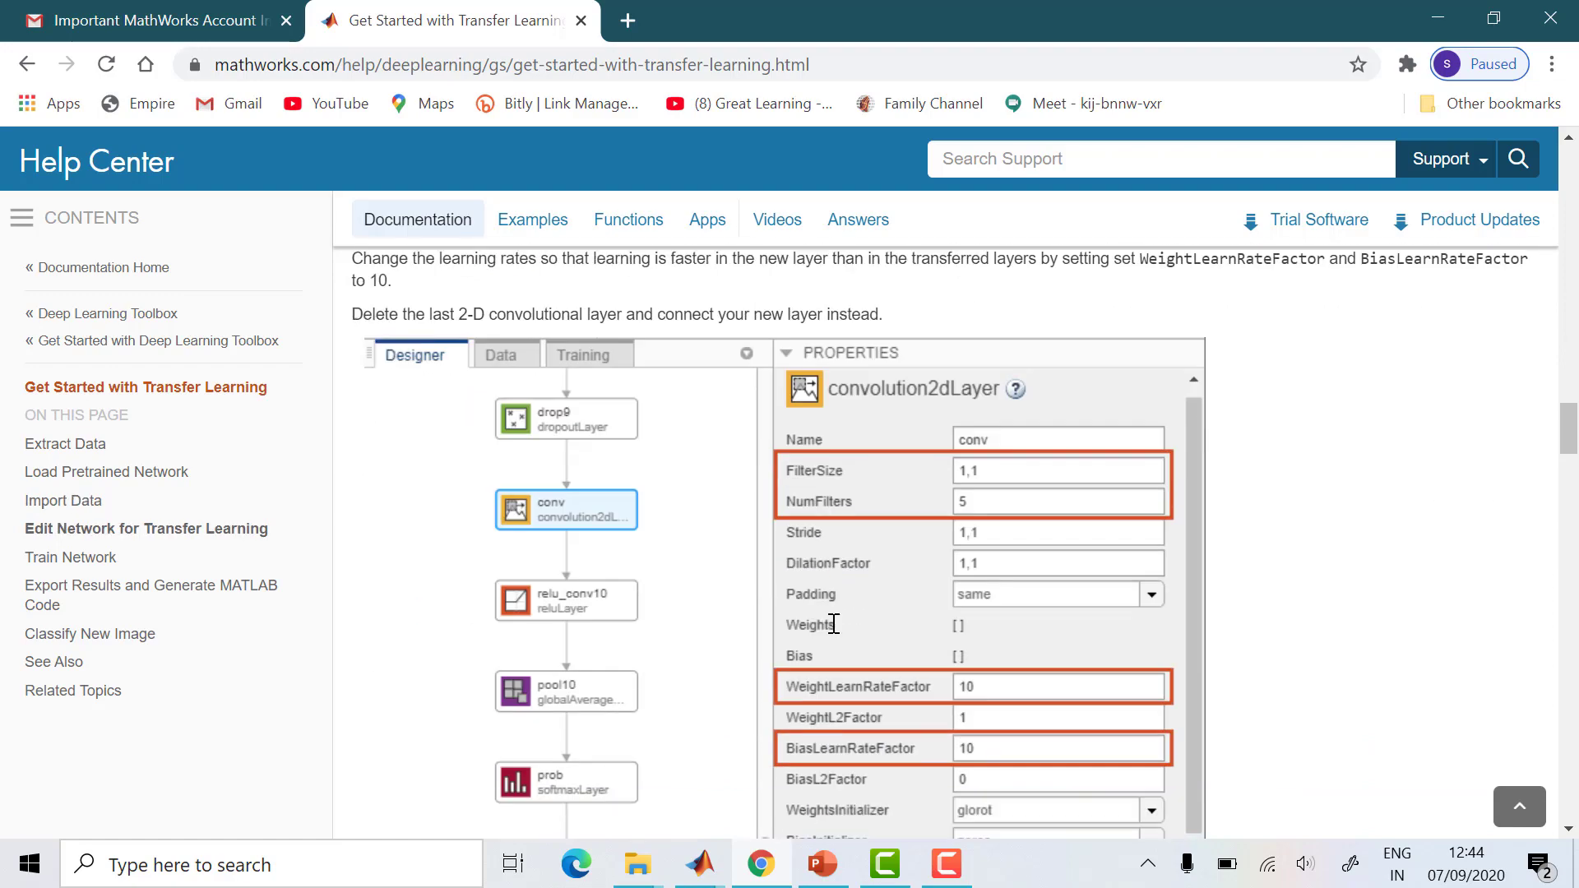
{"action": "scroll", "coordinate": [832, 623], "scroll_direction": "down", "scroll_amount": 9}
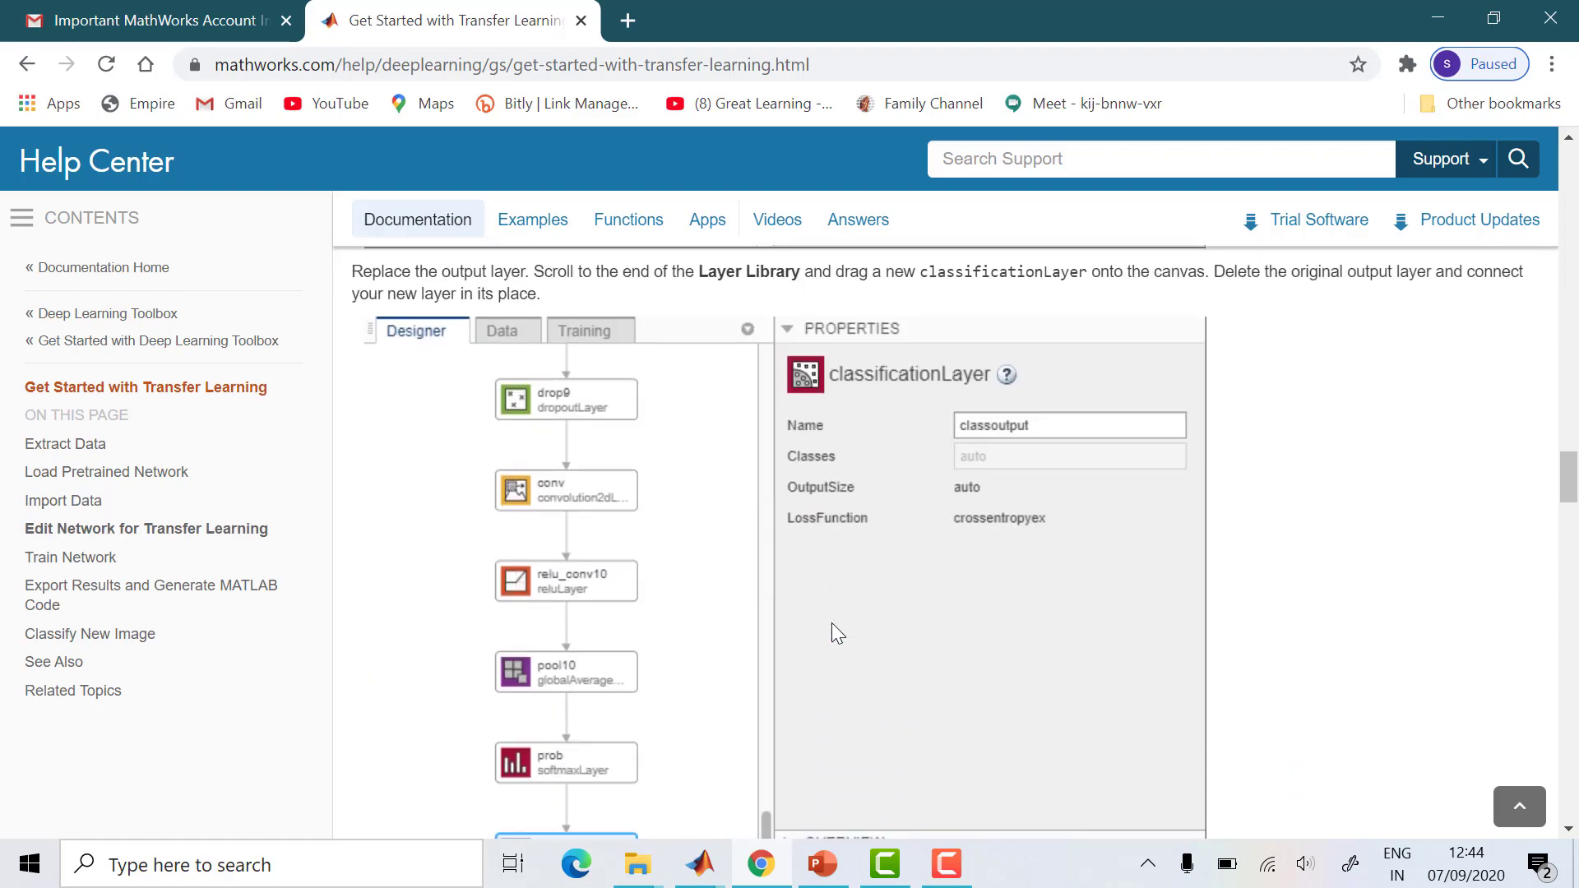
{"action": "scroll", "coordinate": [831, 623], "scroll_direction": "up", "scroll_amount": 2}
{"action": "scroll", "coordinate": [831, 623], "scroll_direction": "down", "scroll_amount": 6}
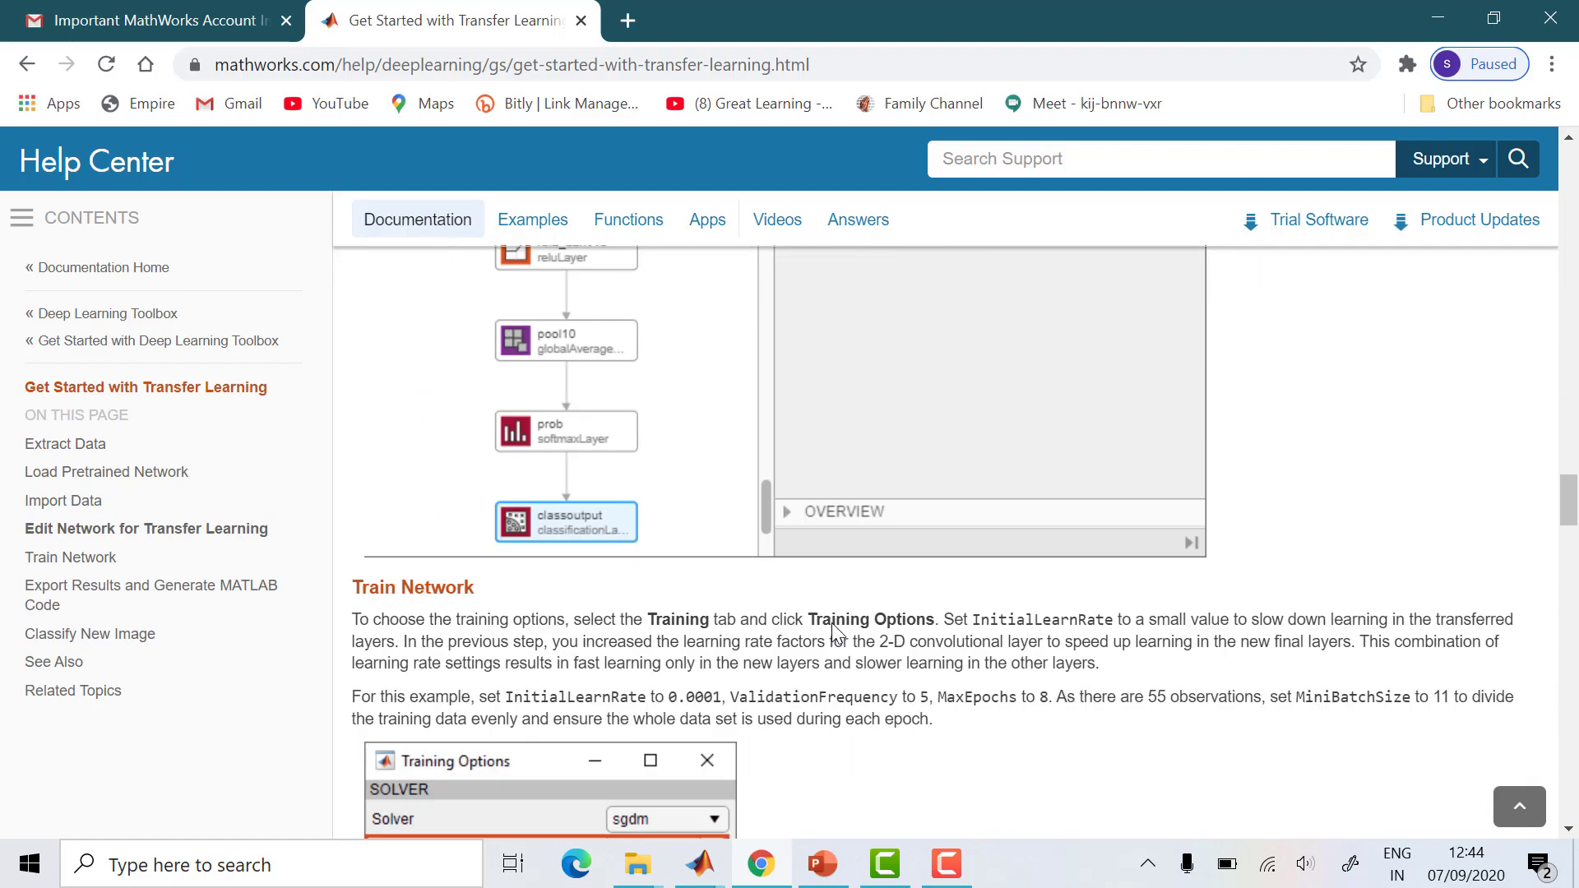
{"action": "scroll", "coordinate": [831, 623], "scroll_direction": "down", "scroll_amount": 8}
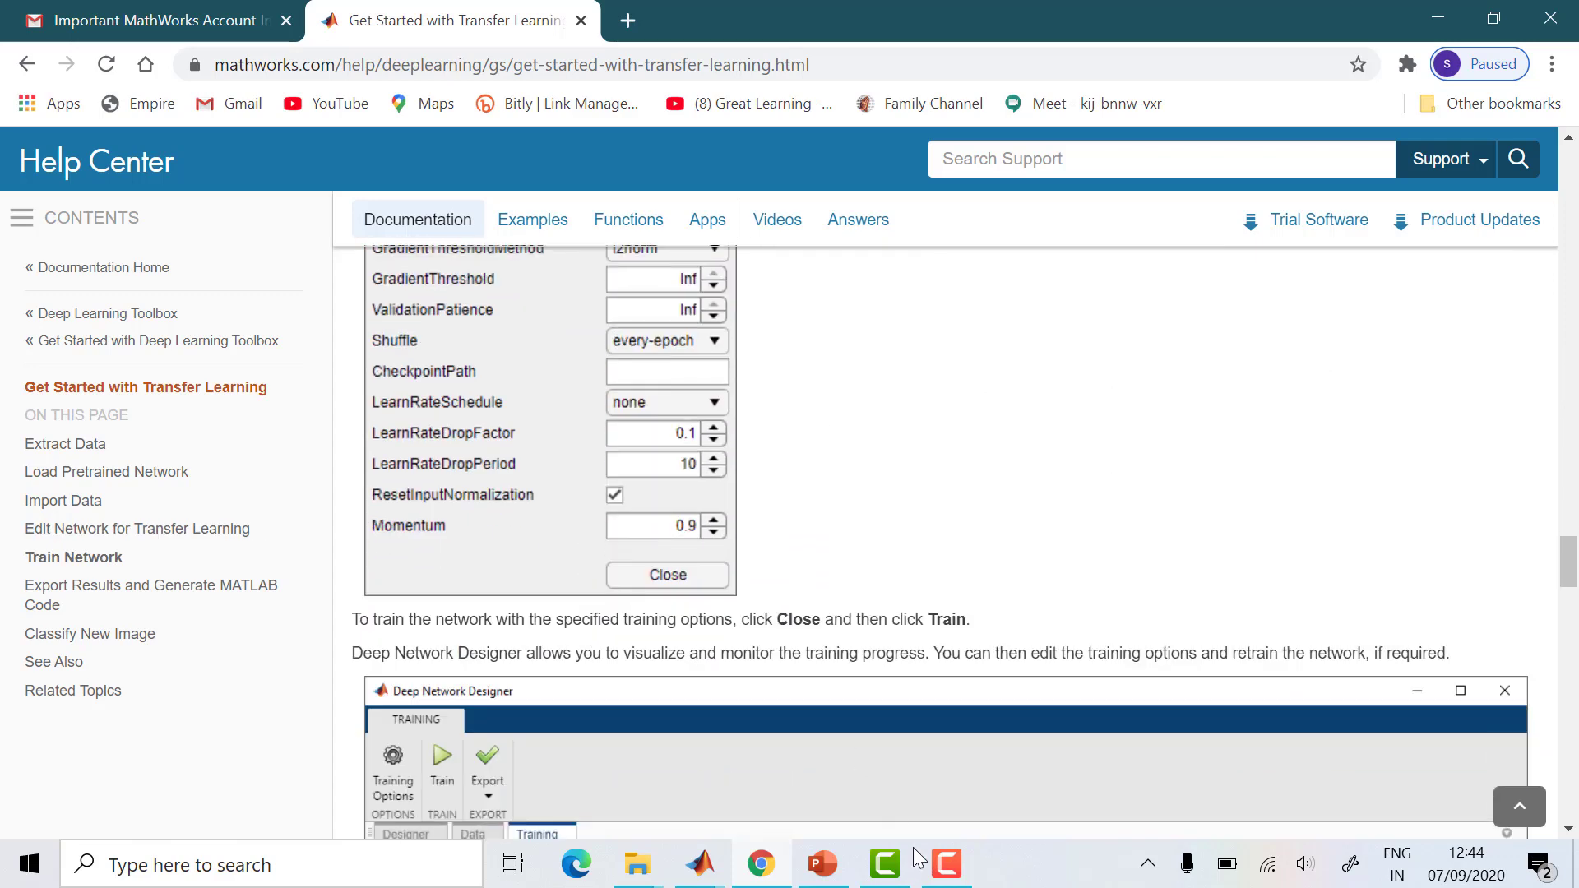
Switch to the PowerPoint presentation and check the fully connected layer settings on the "Change the layer" slide, then minimize it
{"action": "left_click", "coordinate": [839, 863]}
{"action": "scroll", "coordinate": [515, 566], "scroll_direction": "up", "scroll_amount": 3}
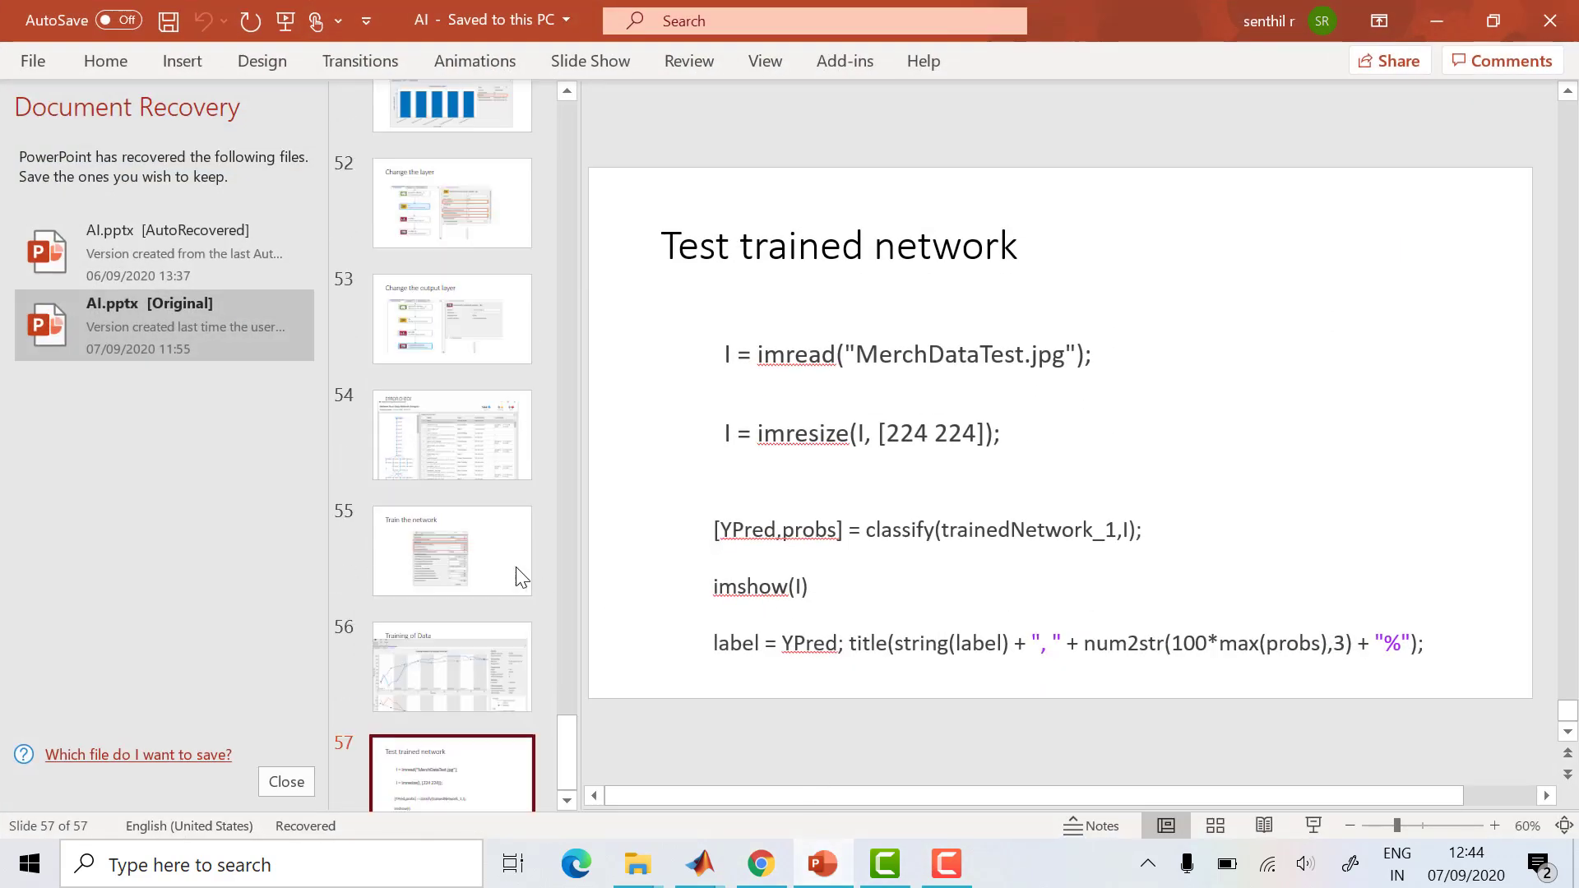
{"action": "left_click", "coordinate": [449, 365]}
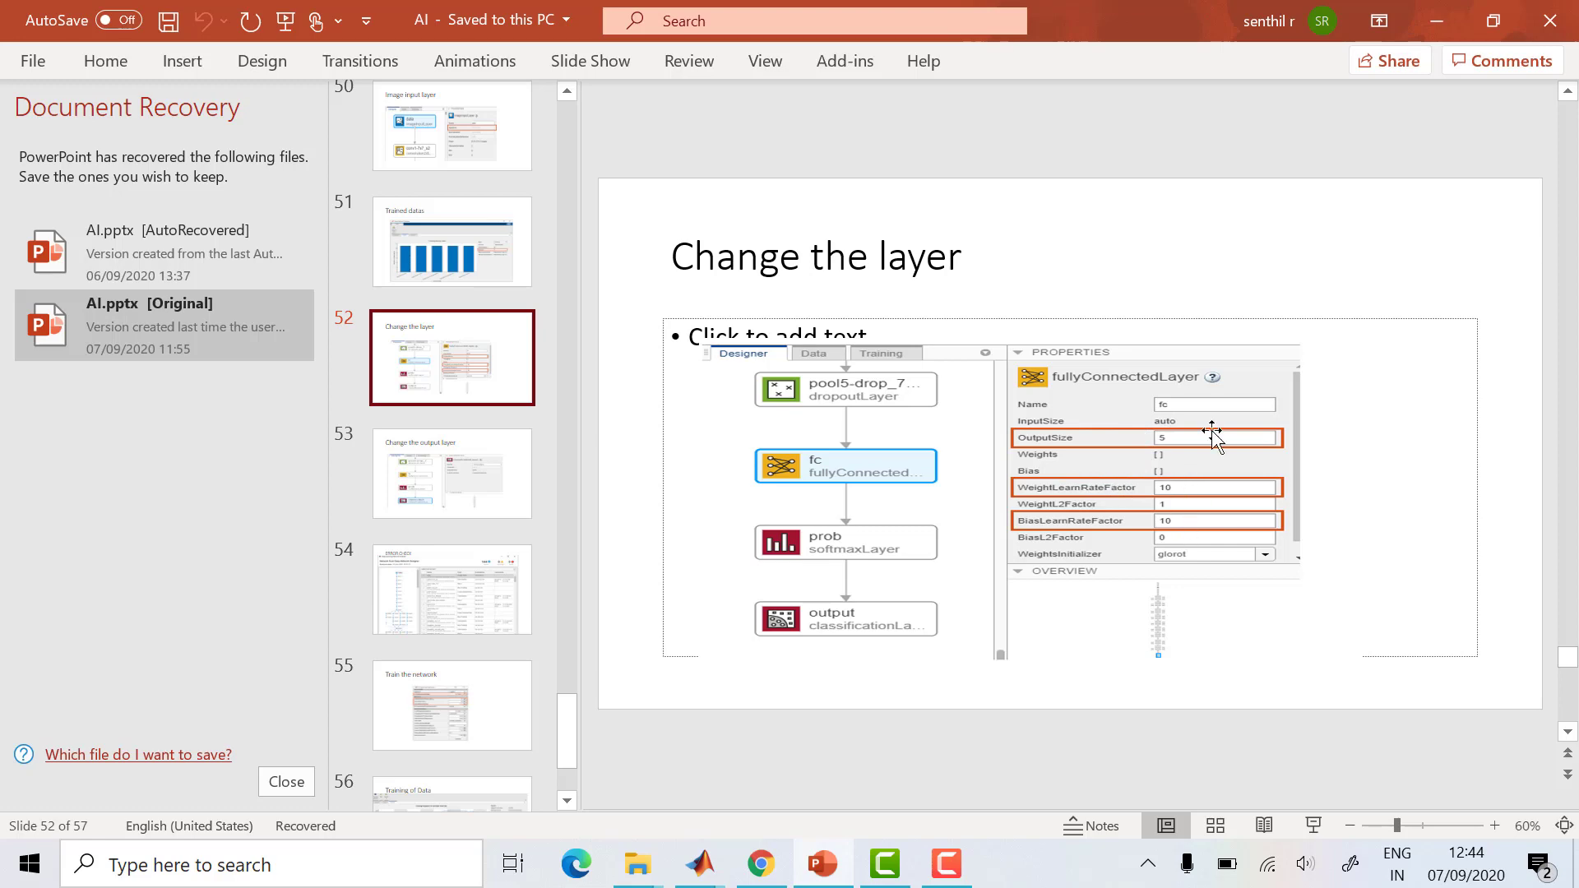
{"action": "left_click", "coordinate": [1443, 17]}
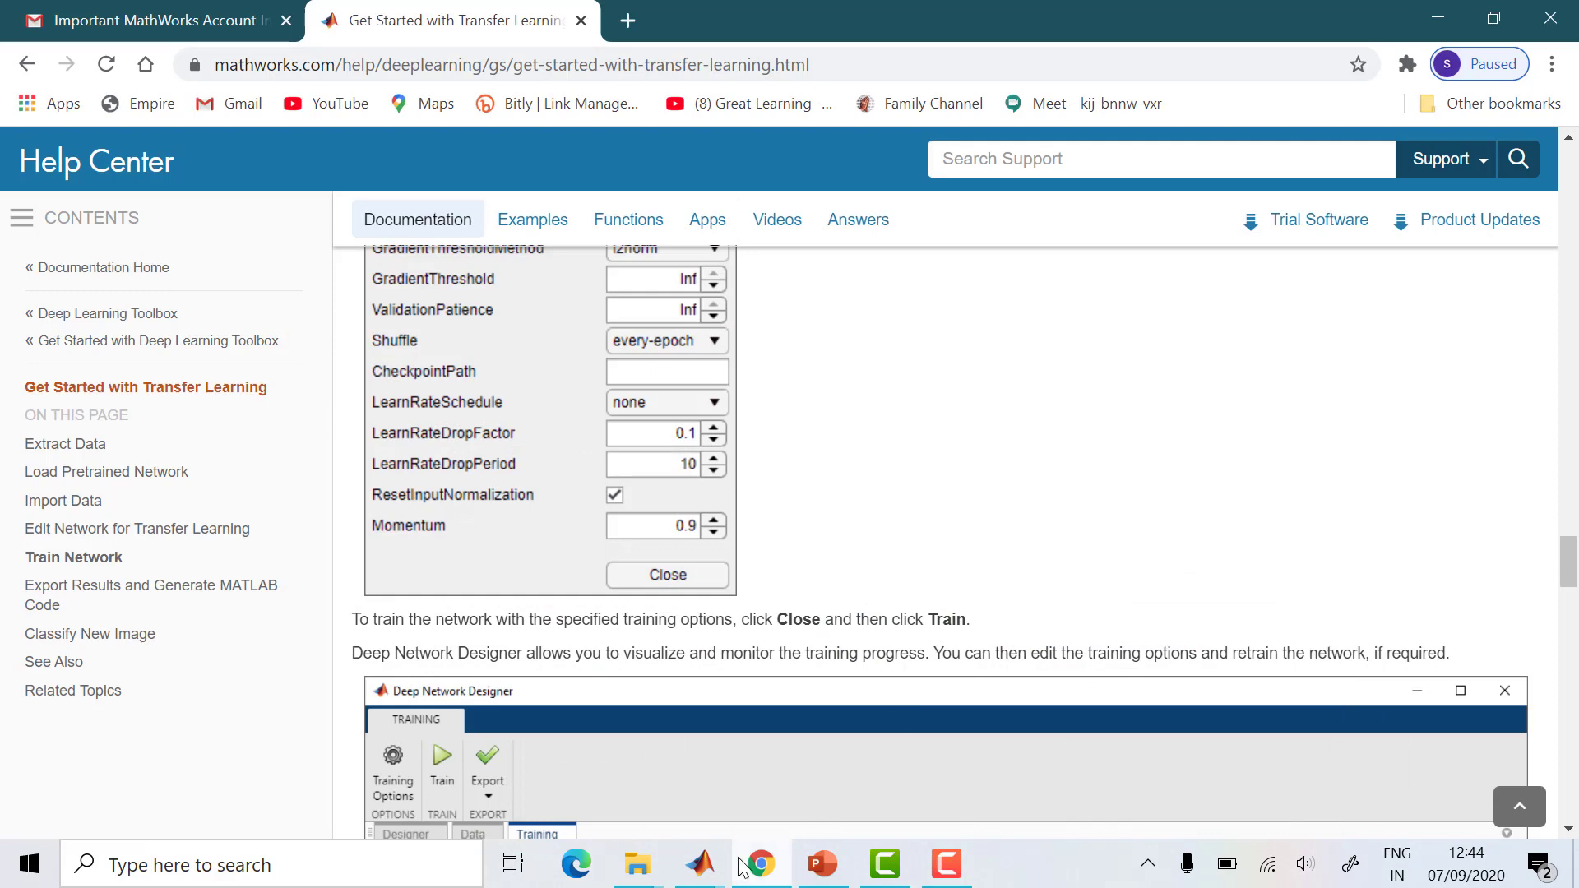
Return to Deep Network Designer and set the new fully connected layer's OutputSize to 5, WeightLearnRateFactor to 10 and BiasLearnRateFactor to 10
{"action": "mouse_move", "coordinate": [700, 864]}
{"action": "left_click", "coordinate": [794, 775]}
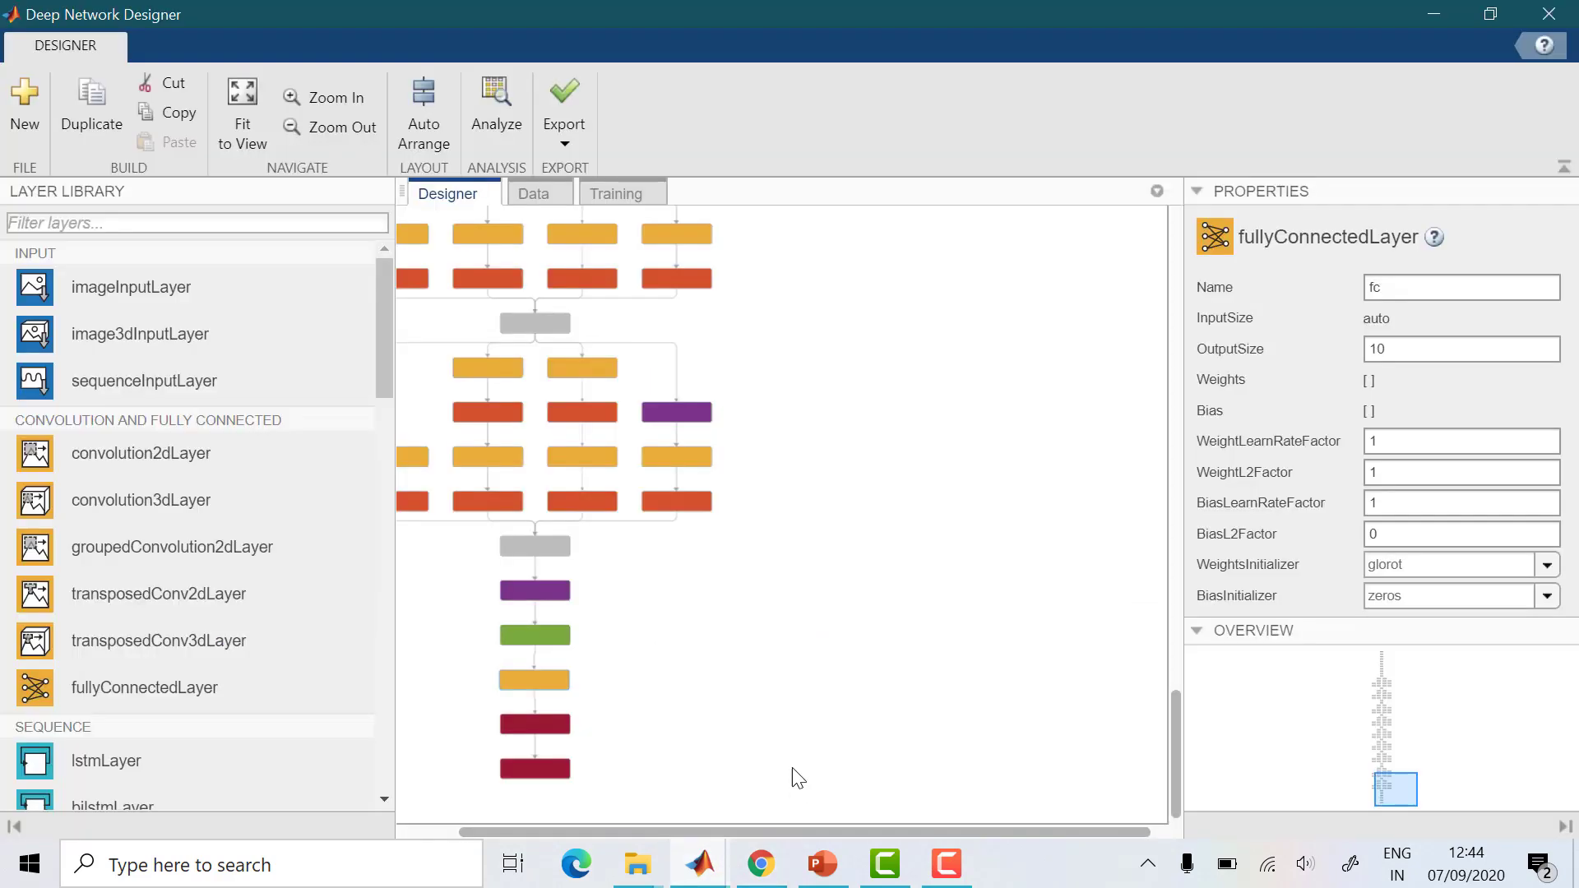
{"action": "left_click", "coordinate": [1395, 347]}
{"action": "key", "text": "BackSpace"}
{"action": "key", "text": "BackSpace"}
{"action": "type", "text": "5"}
{"action": "left_click", "coordinate": [1395, 440]}
{"action": "type", "text": "10"}
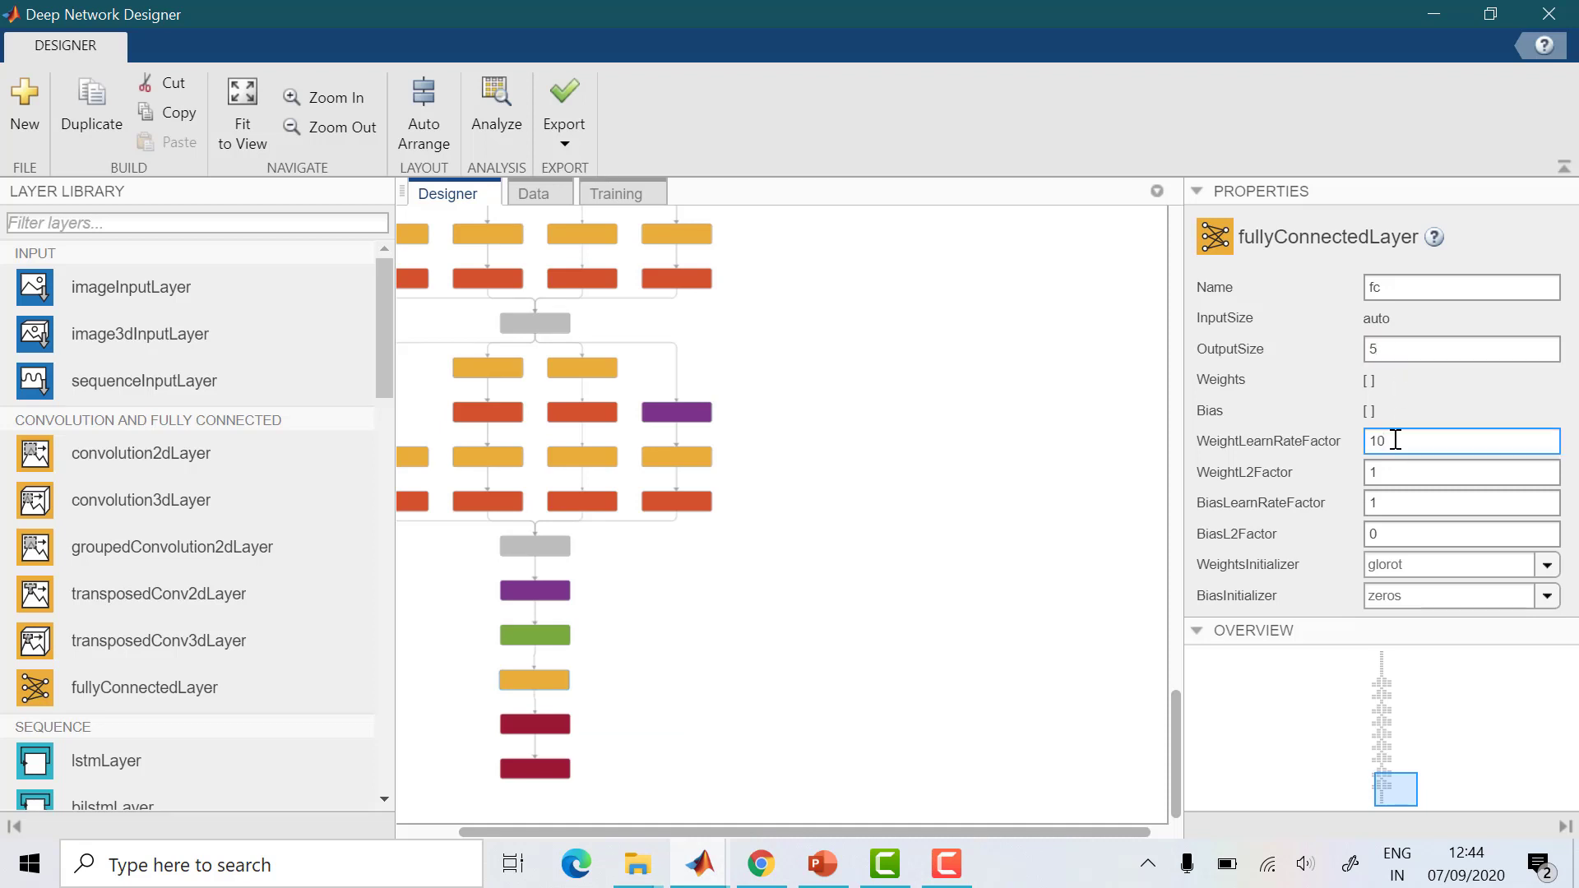
{"action": "left_click", "coordinate": [1393, 503]}
{"action": "type", "text": "0"}
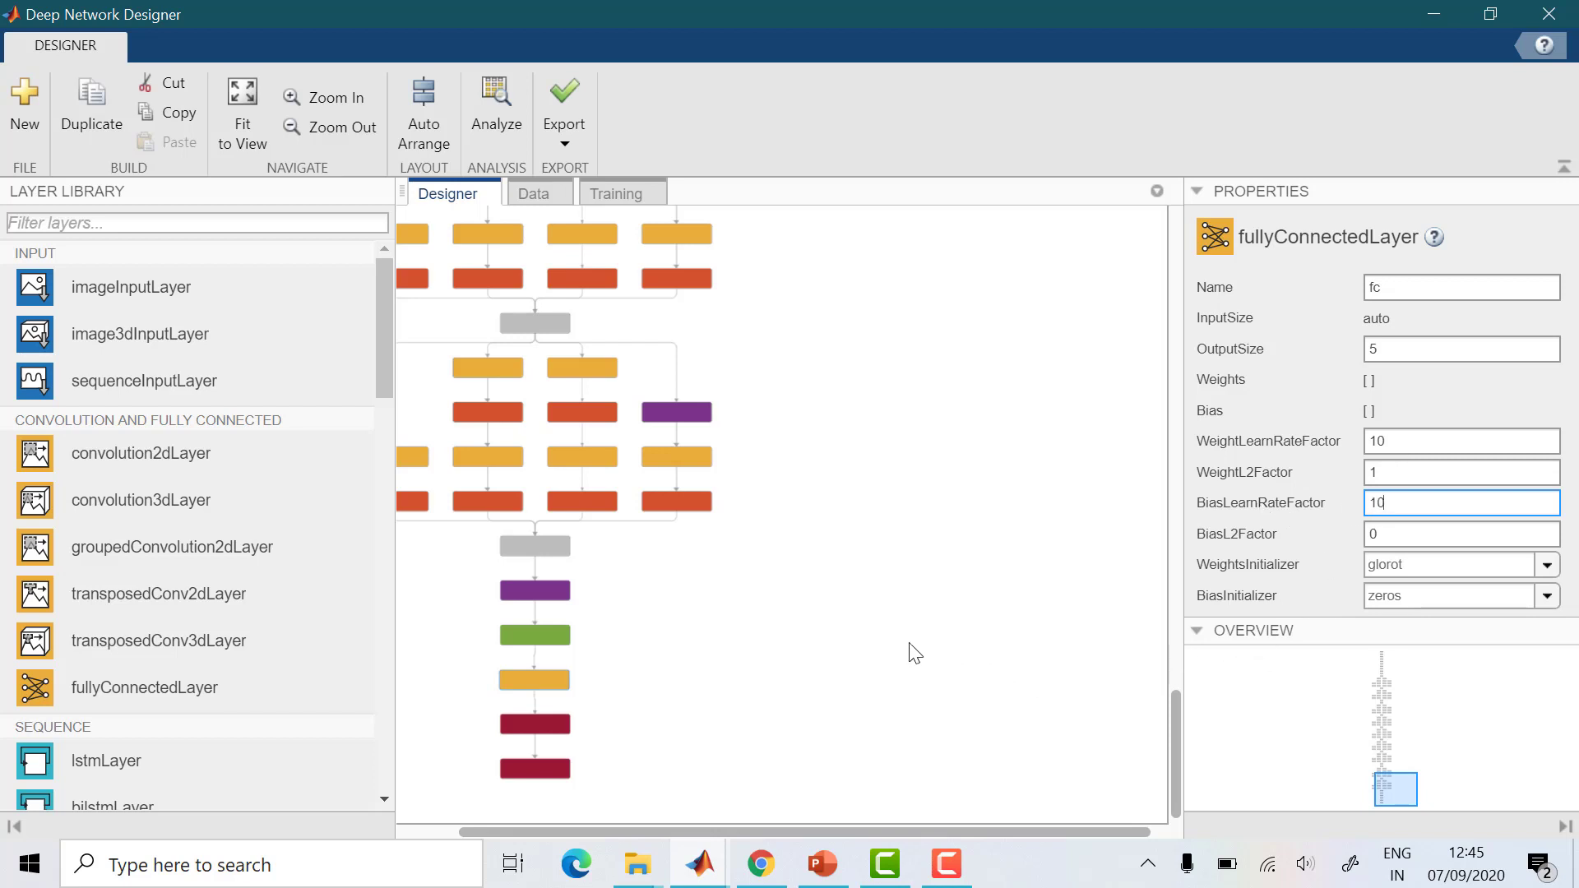
Review the properties of the network's last layers and delete the original classification layer named output
{"action": "scroll", "coordinate": [769, 682], "scroll_direction": "down", "scroll_amount": 1}
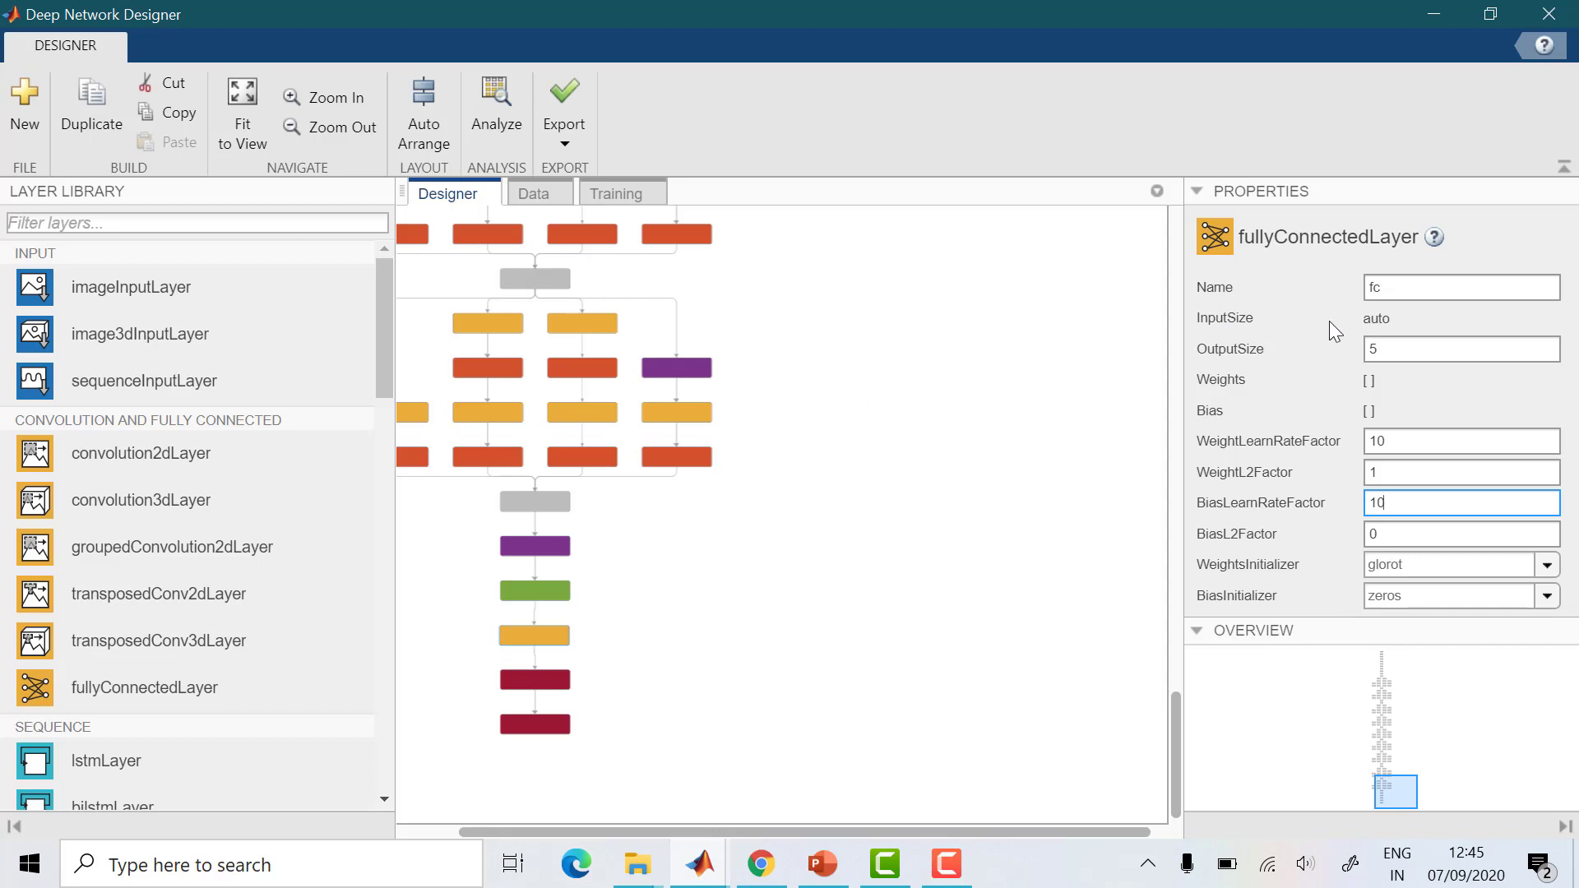
{"action": "left_click", "coordinate": [531, 722]}
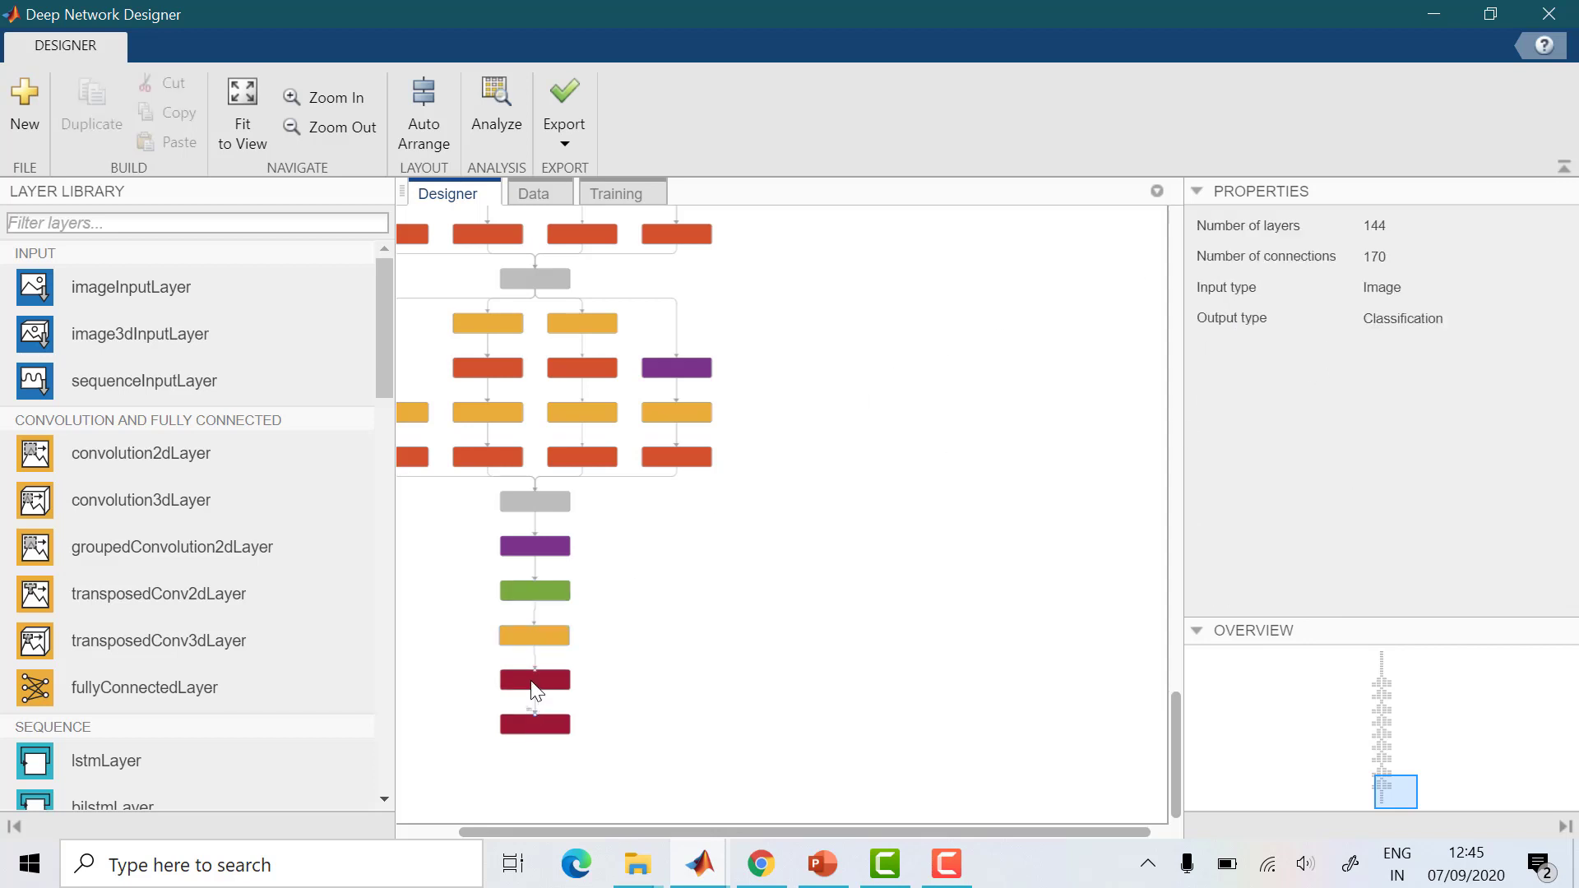
{"action": "left_click", "coordinate": [532, 682]}
{"action": "left_click", "coordinate": [535, 638]}
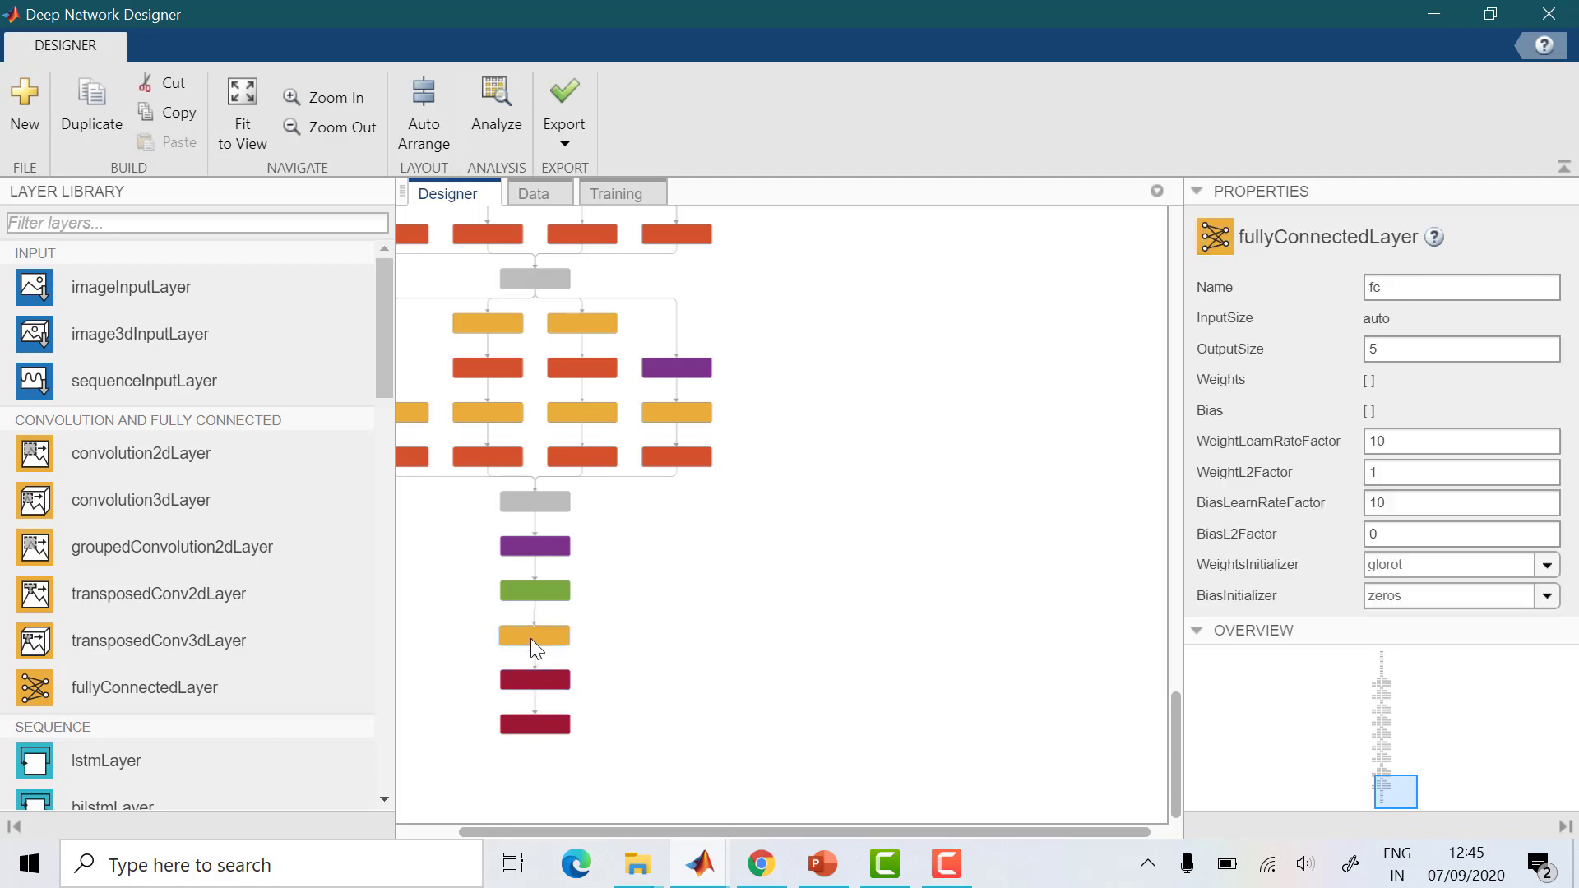
{"action": "left_click", "coordinate": [526, 687]}
{"action": "left_click", "coordinate": [526, 726]}
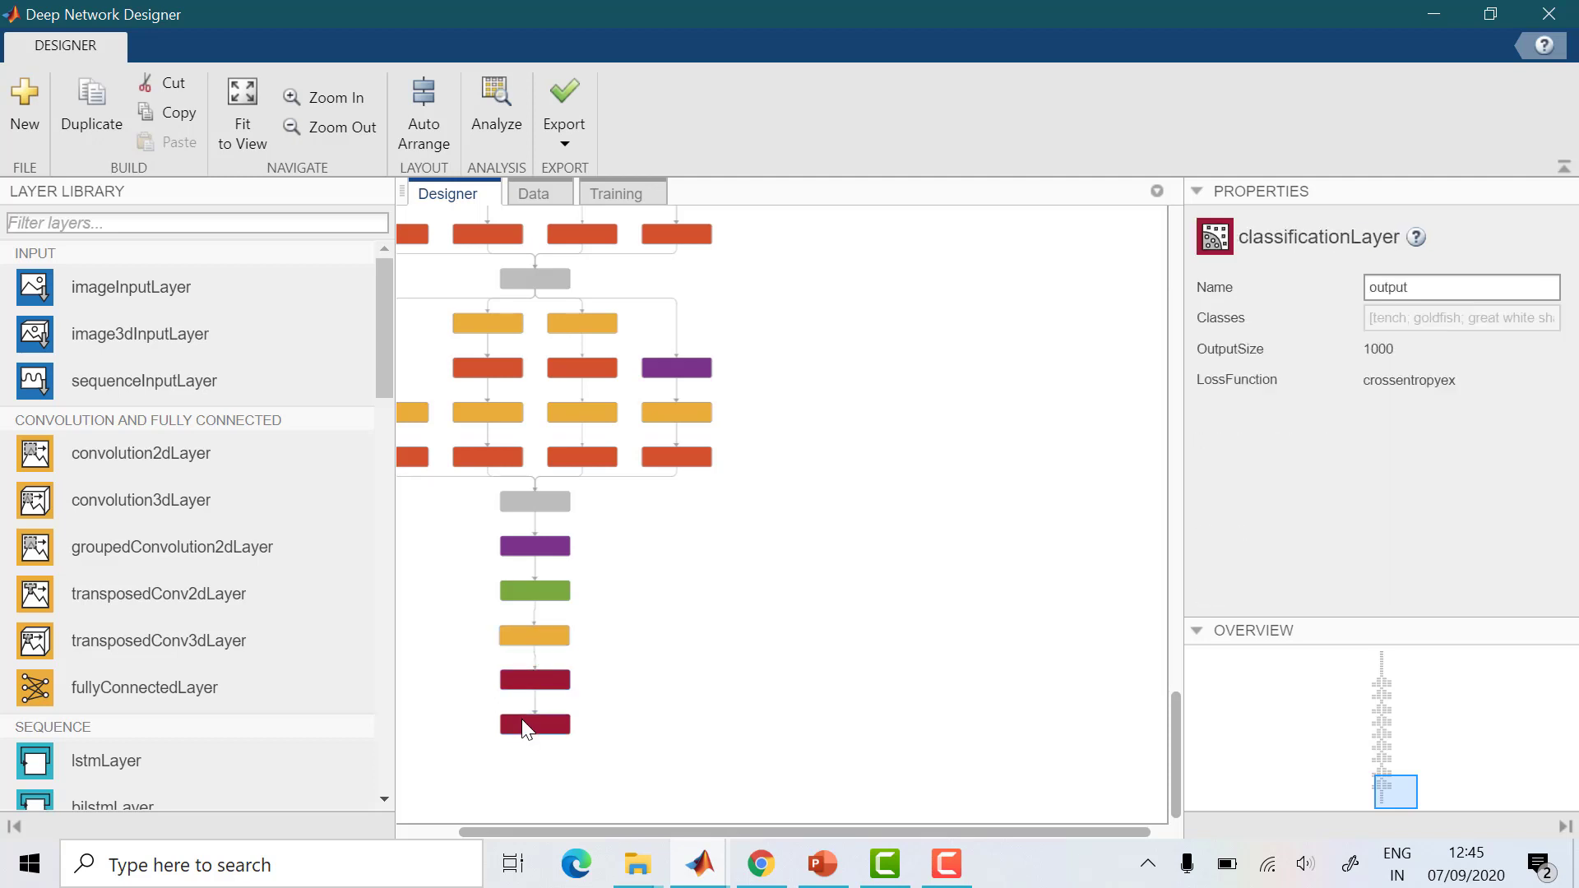
{"action": "scroll", "coordinate": [263, 668], "scroll_direction": "down", "scroll_amount": 3}
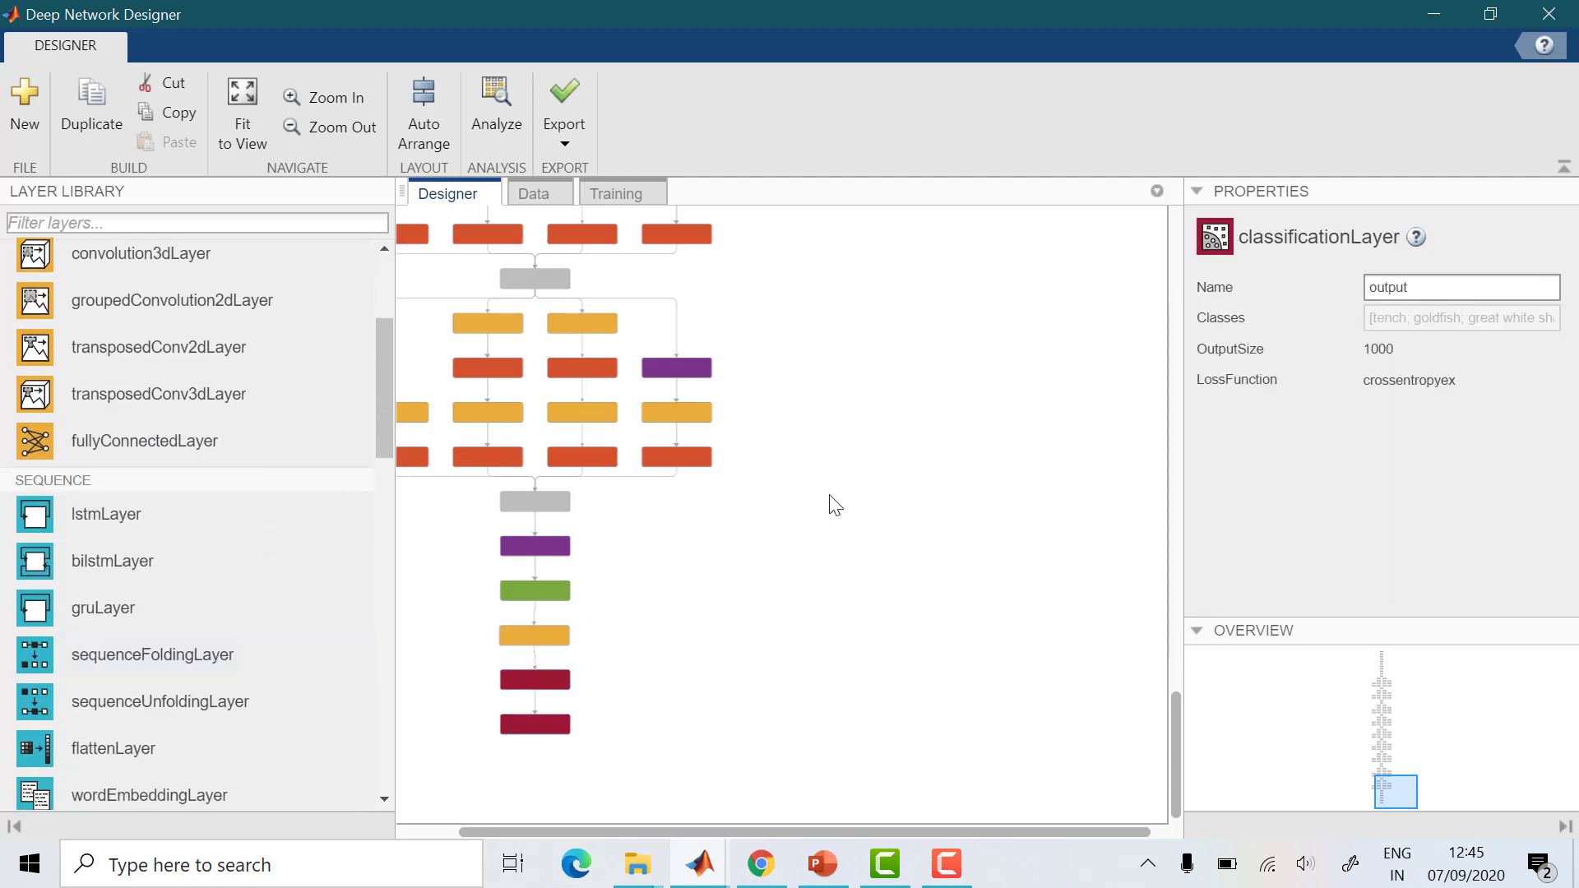
{"action": "scroll", "coordinate": [250, 671], "scroll_direction": "down", "scroll_amount": 12}
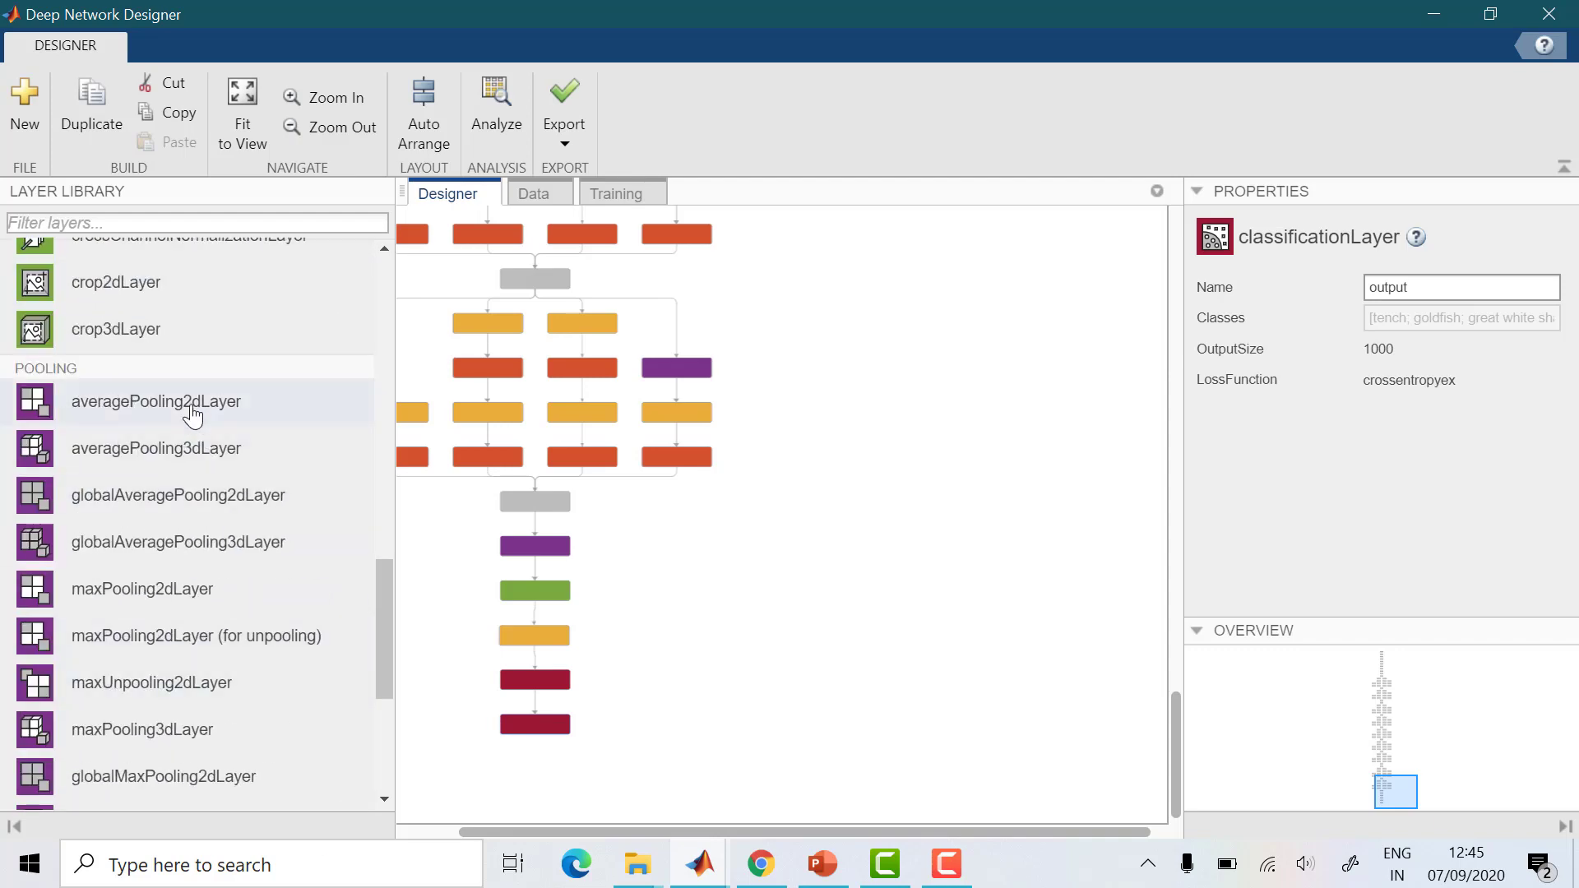
{"action": "scroll", "coordinate": [142, 589], "scroll_direction": "down", "scroll_amount": 5}
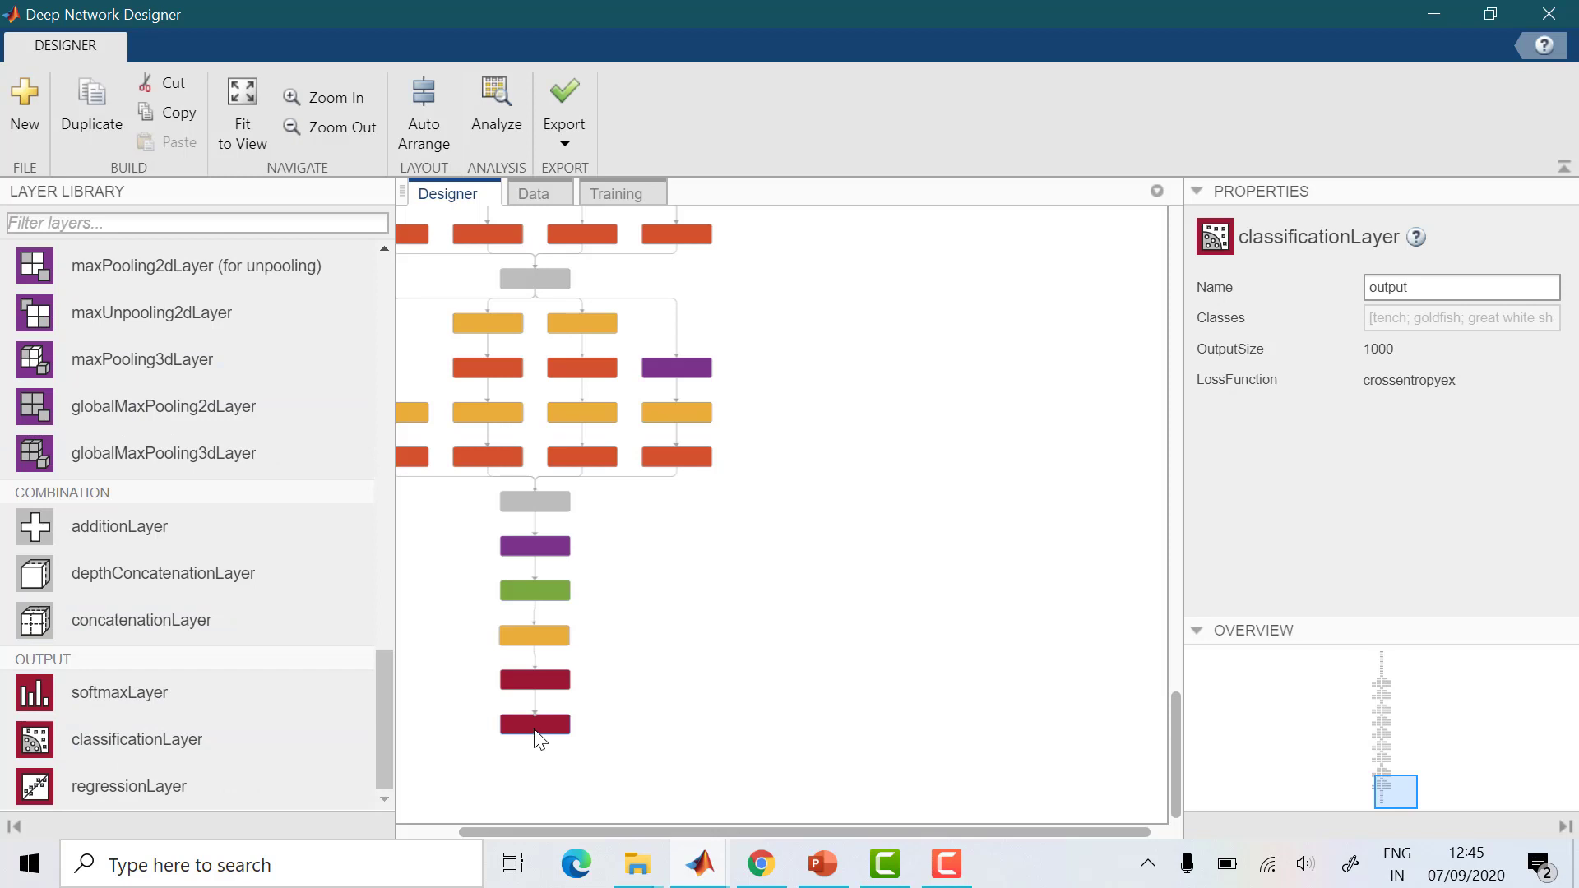
{"action": "key", "text": "Delete"}
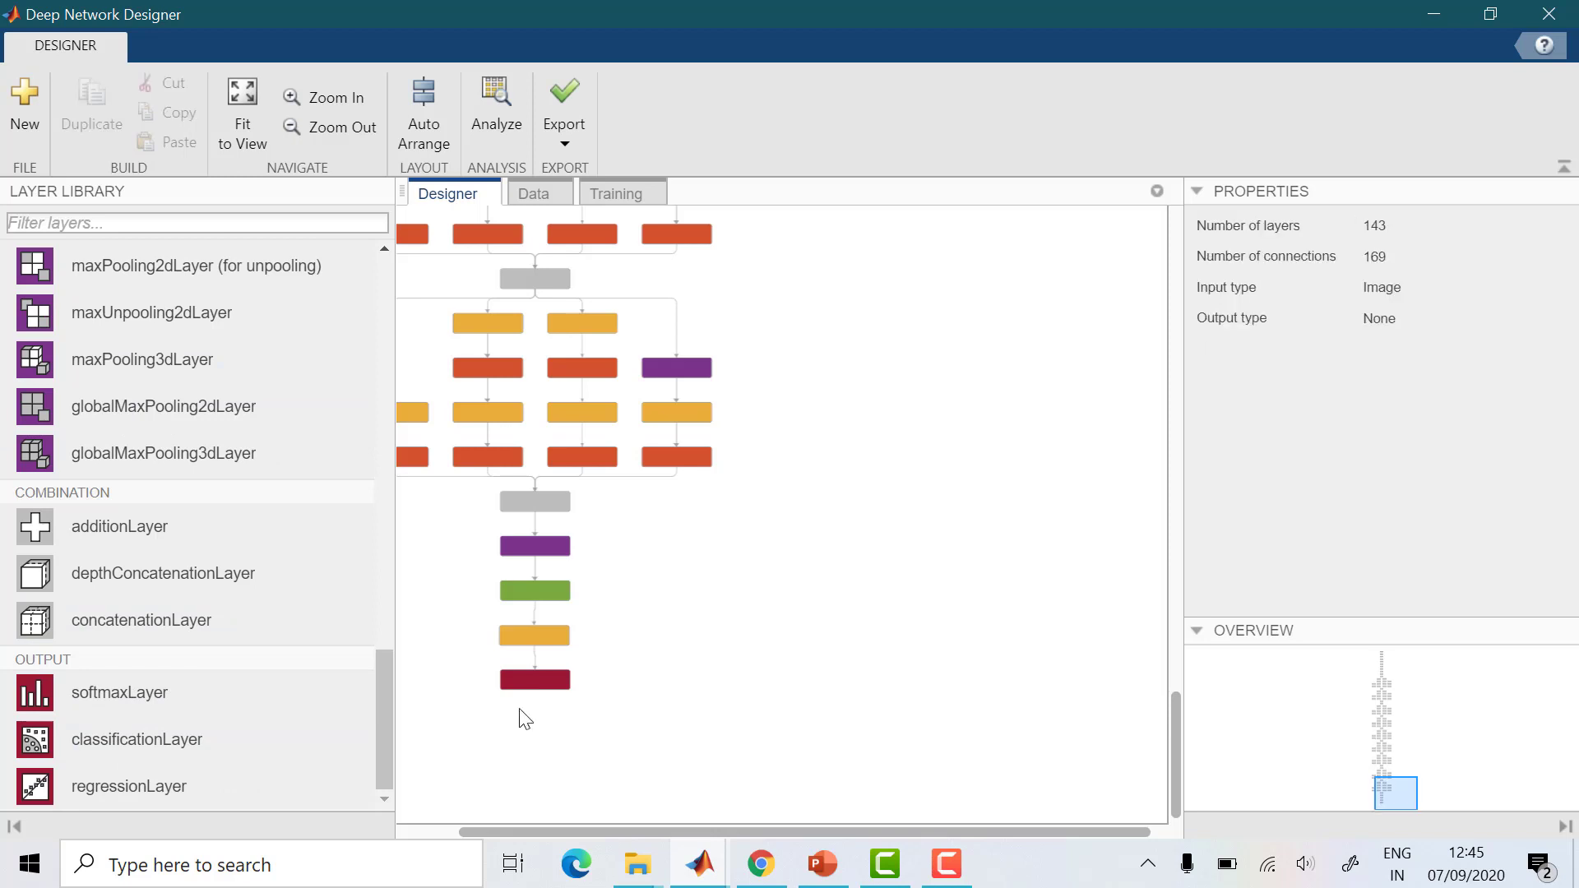
Place a new classificationLayer below the softmax layer and connect the softmax layer to it
{"action": "left_click_drag", "start_coordinate": [165, 741], "coordinate": [544, 741]}
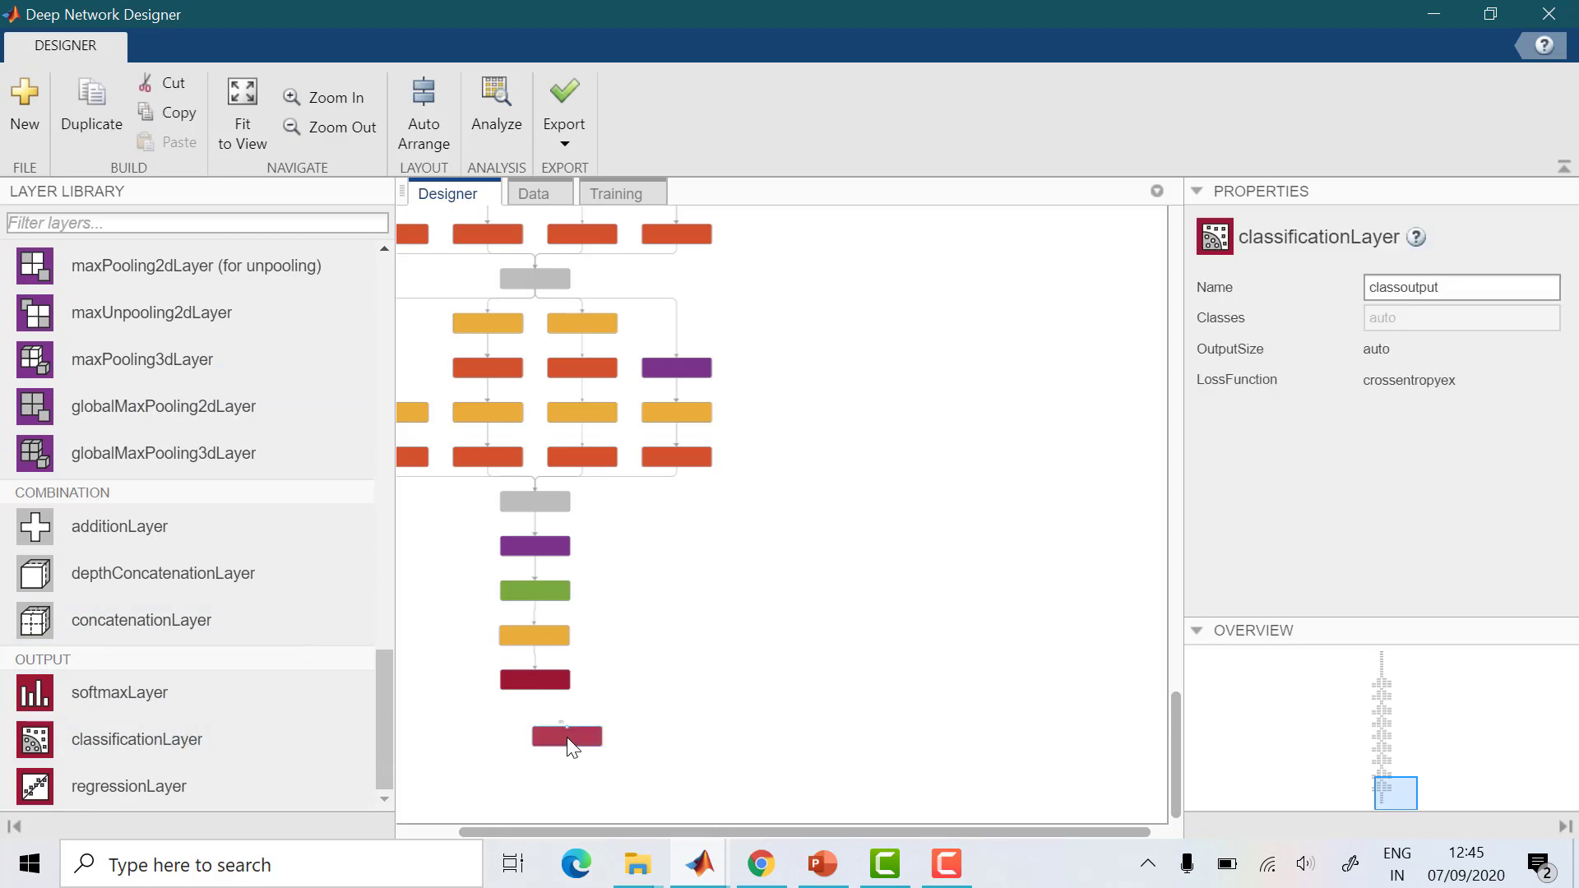
{"action": "left_click", "coordinate": [536, 698]}
{"action": "left_click_drag", "start_coordinate": [536, 697], "coordinate": [536, 723]}
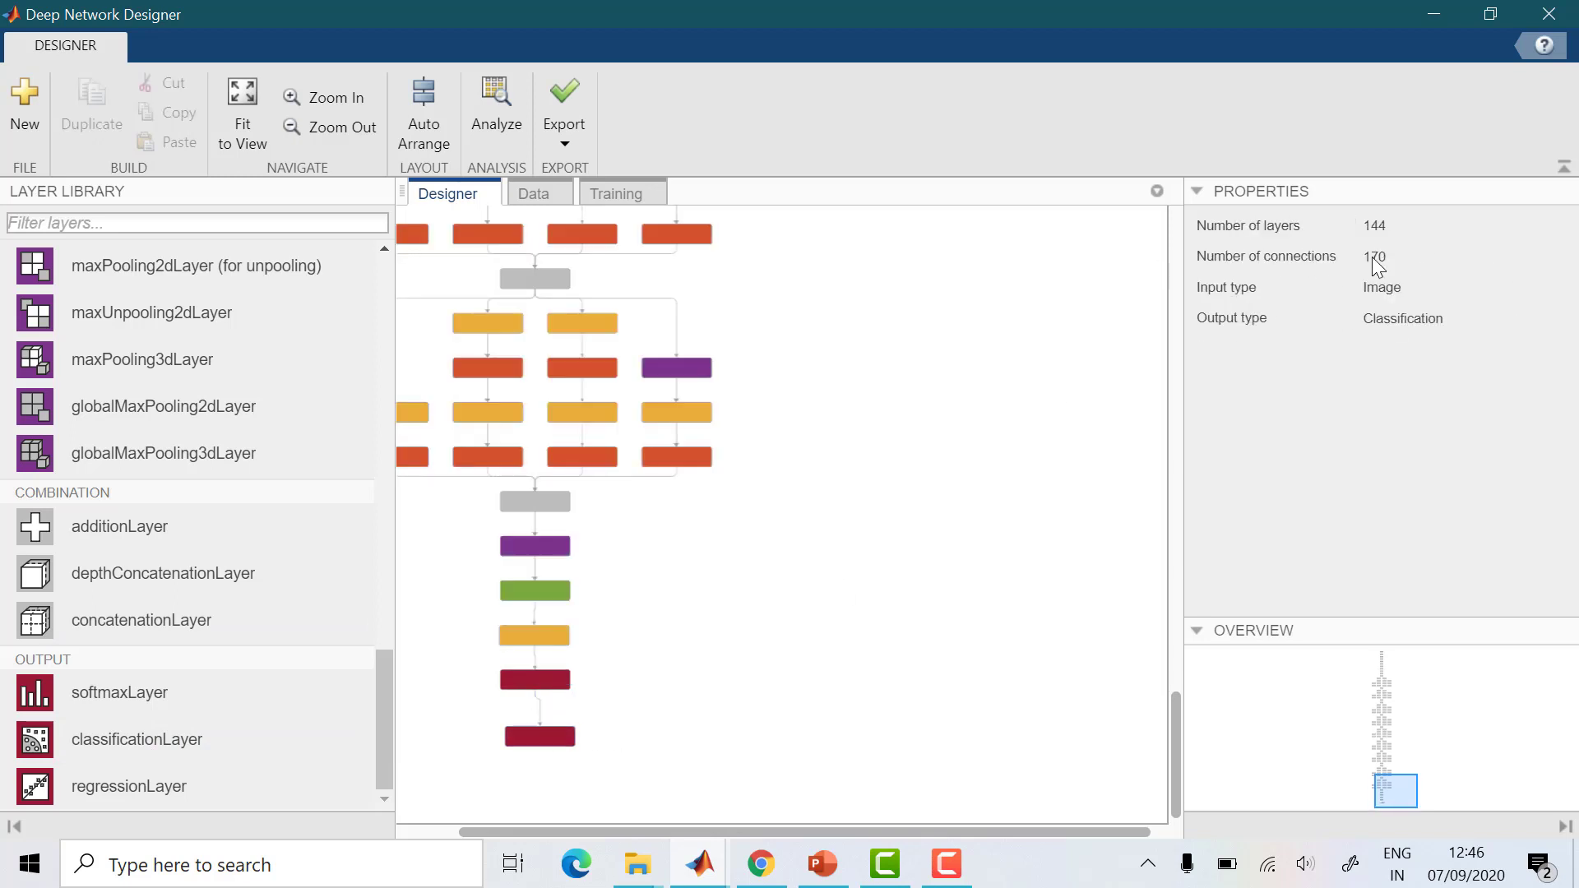
Examine the properties of the network's image input layer, the new fully connected layer and the new classification layer
{"action": "scroll", "coordinate": [822, 435], "scroll_direction": "up", "scroll_amount": 10}
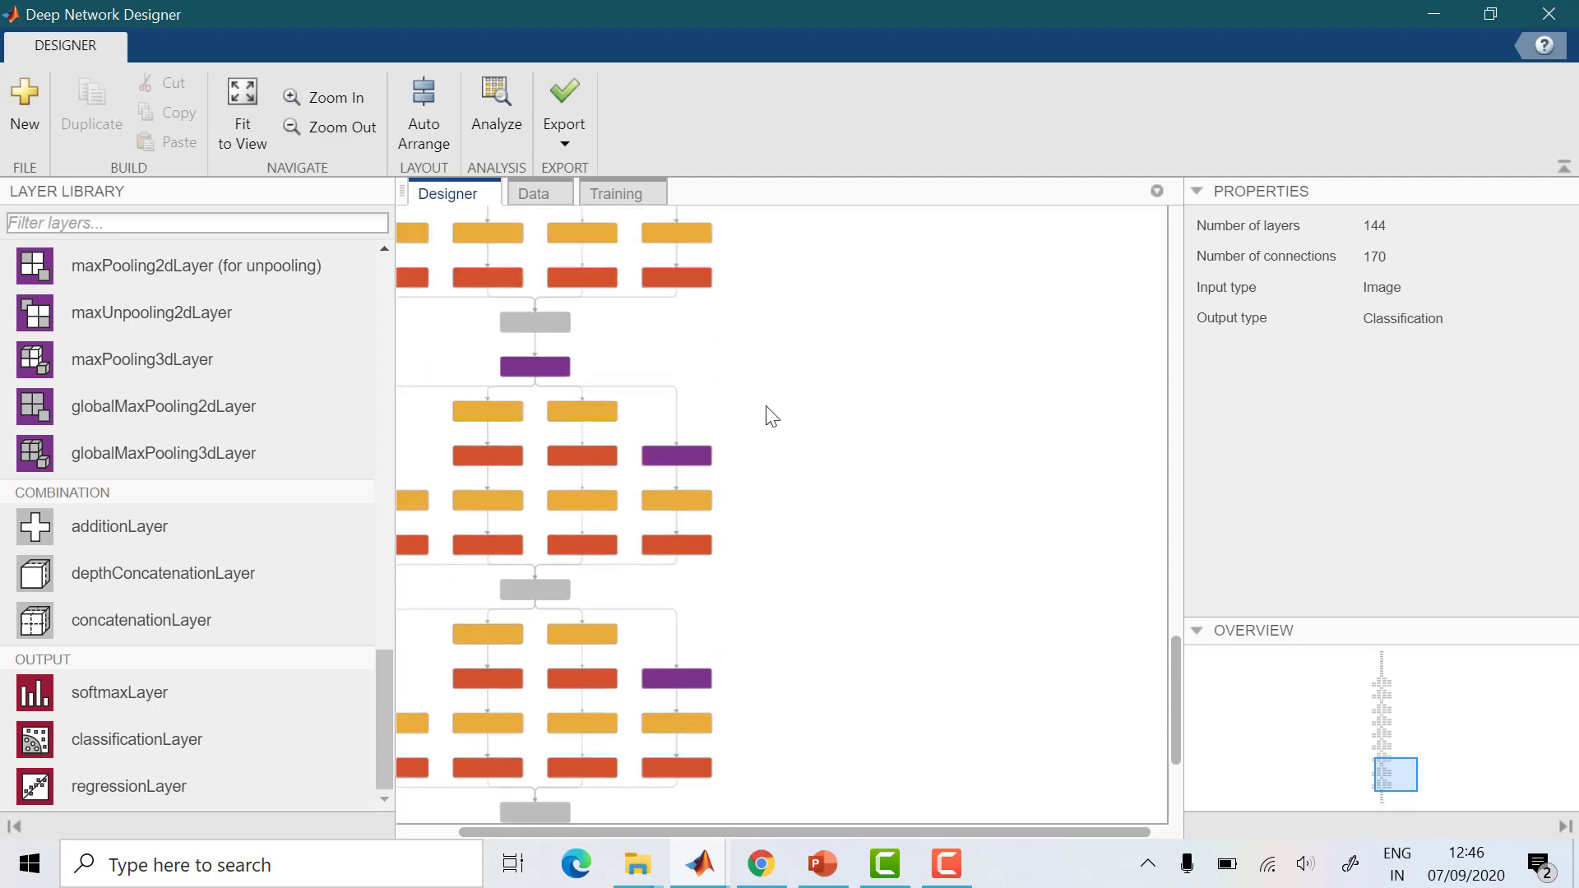
{"action": "scroll", "coordinate": [771, 416], "scroll_direction": "up", "scroll_amount": 10}
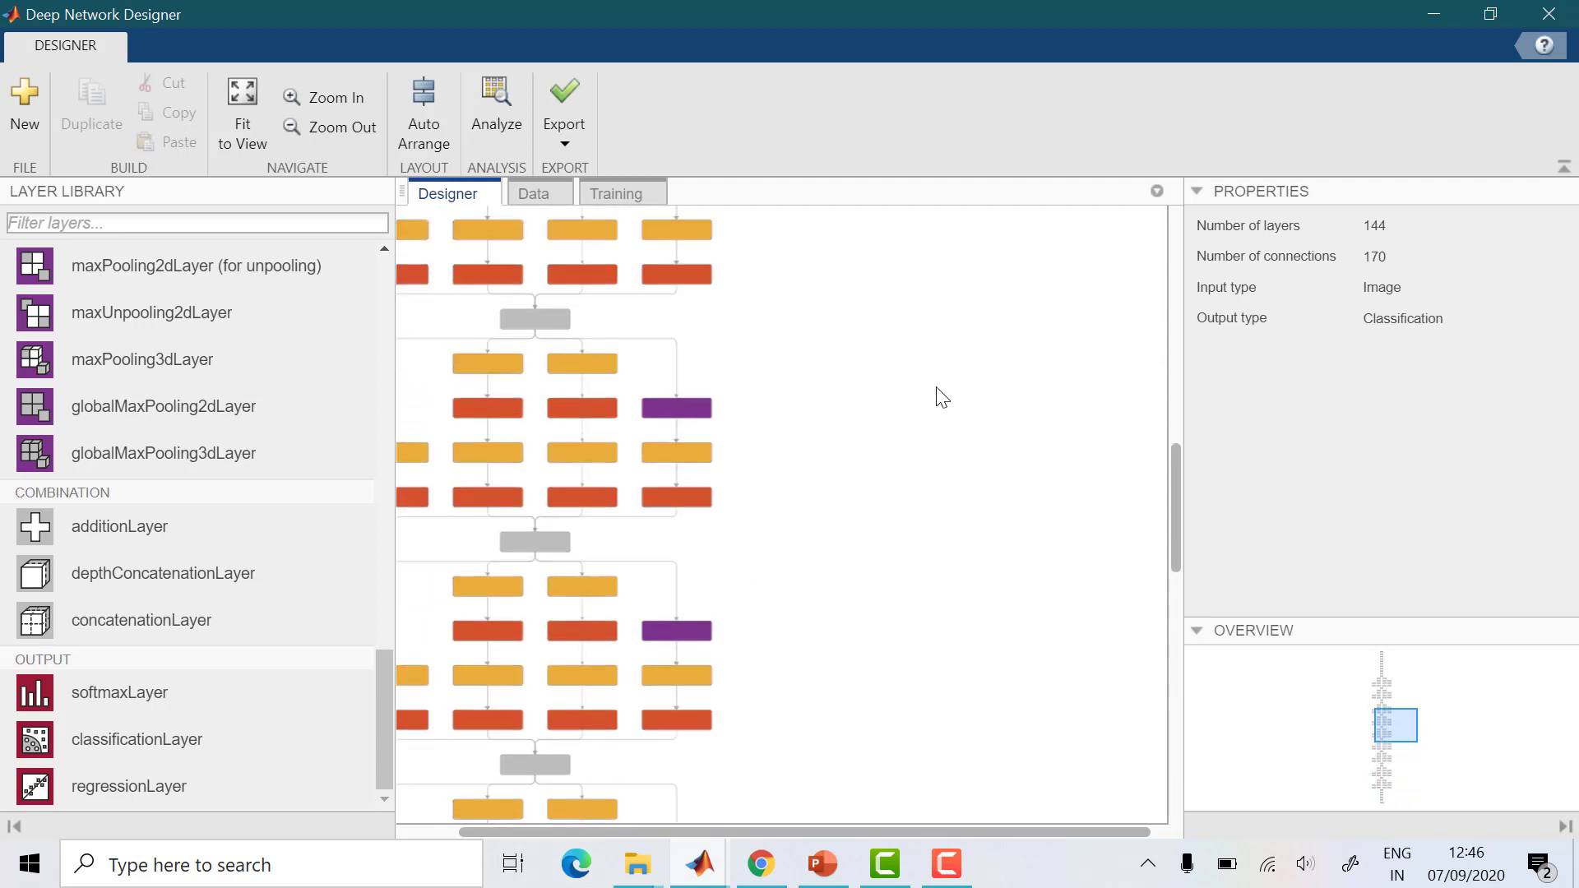
{"action": "left_click_drag", "start_coordinate": [1172, 500], "coordinate": [1168, 249]}
{"action": "left_click", "coordinate": [557, 247]}
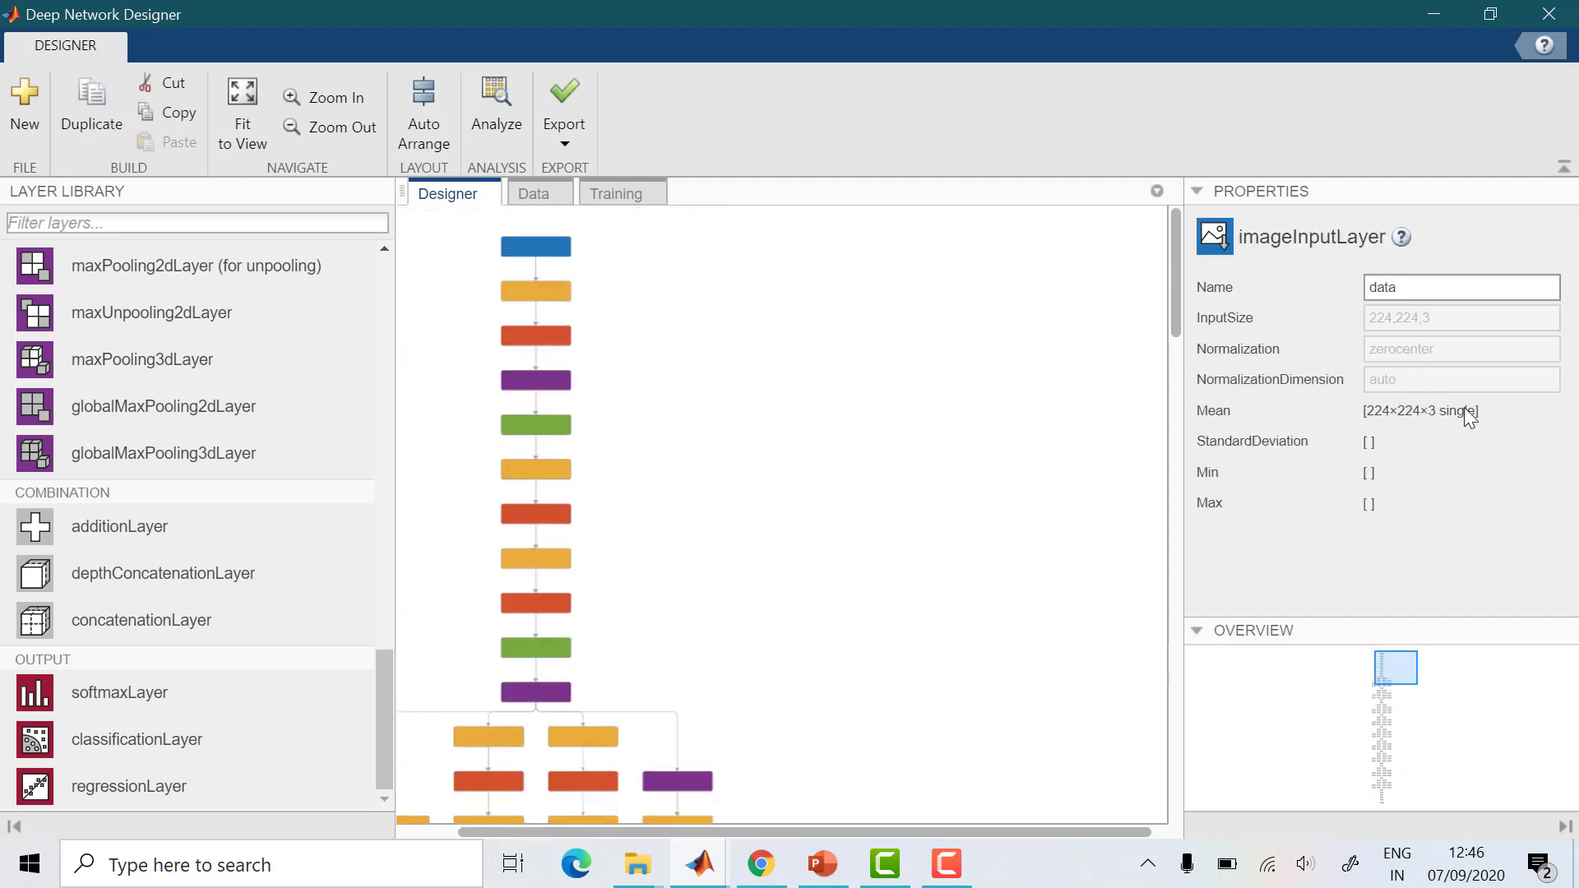
{"action": "left_click_drag", "start_coordinate": [1171, 314], "coordinate": [1167, 803]}
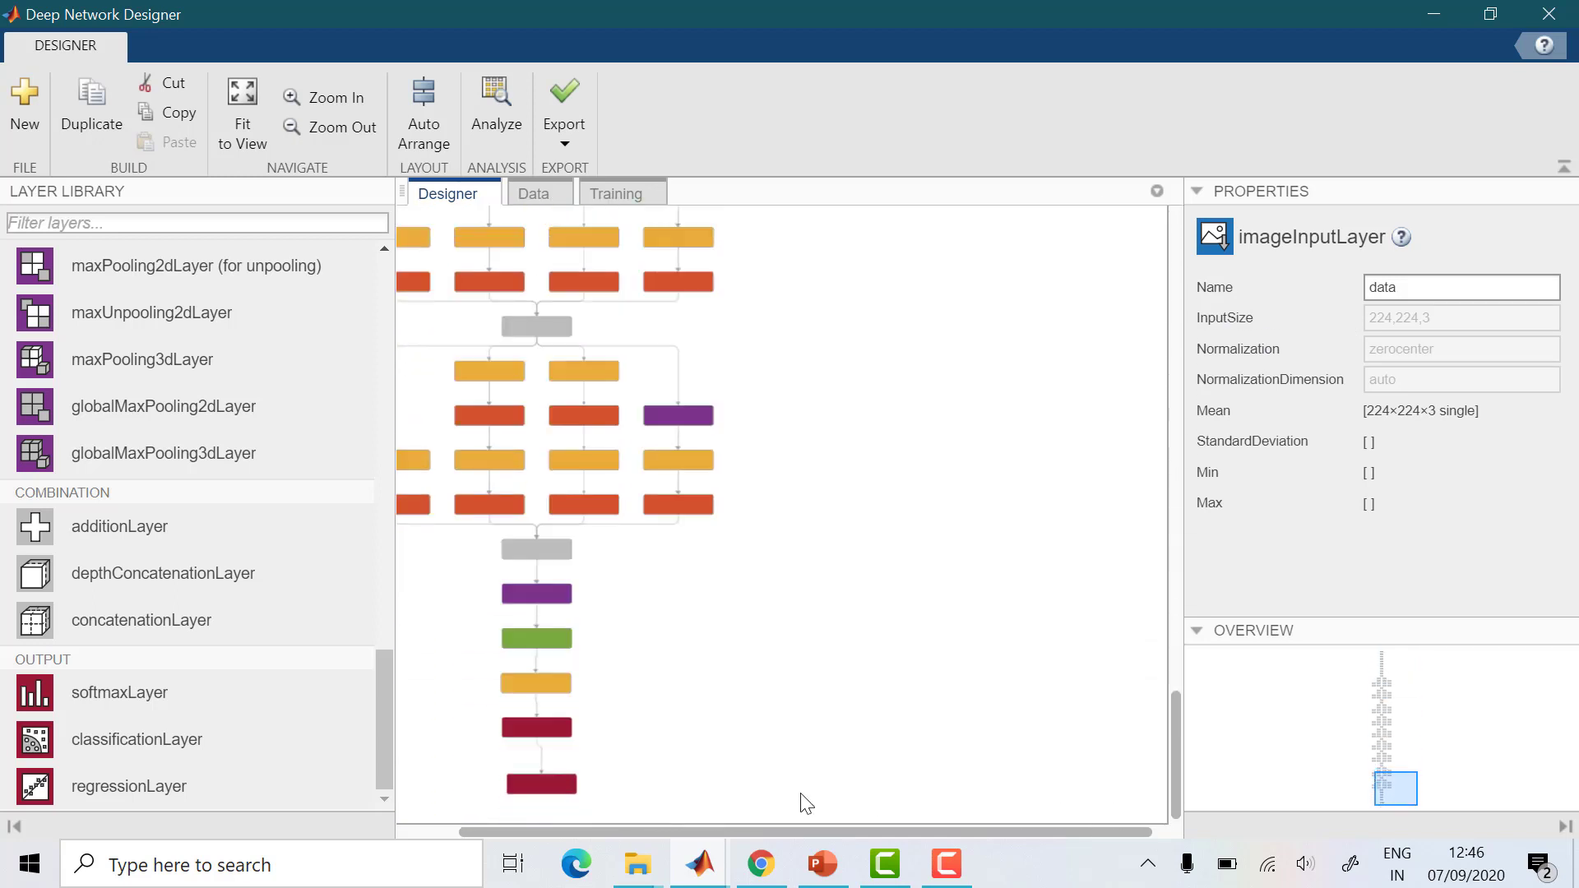
{"action": "left_click", "coordinate": [549, 689]}
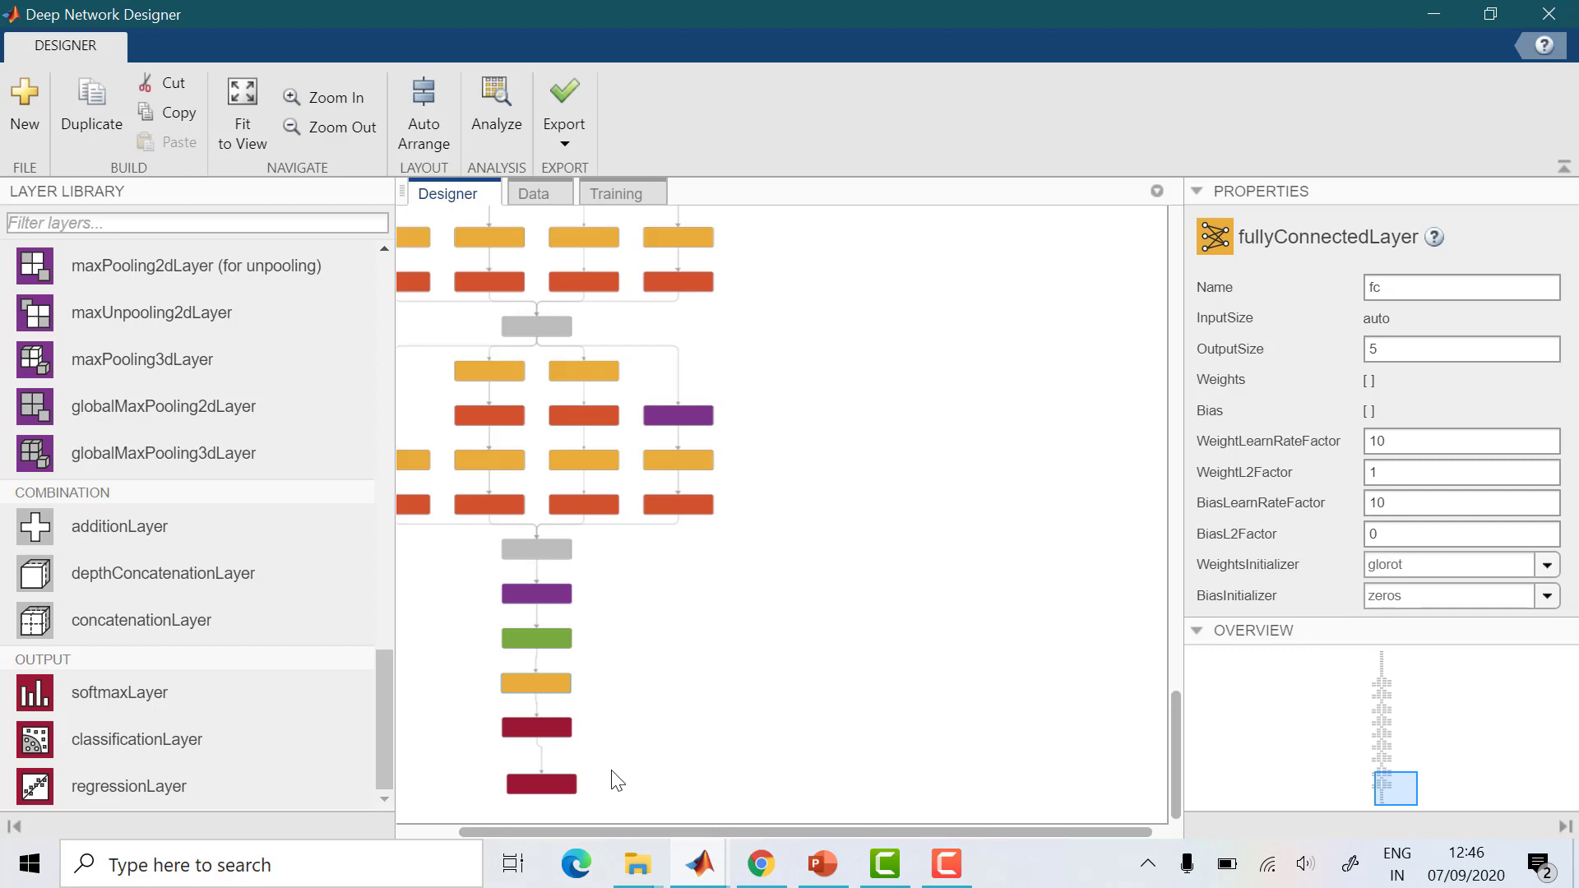
{"action": "left_click", "coordinate": [566, 788]}
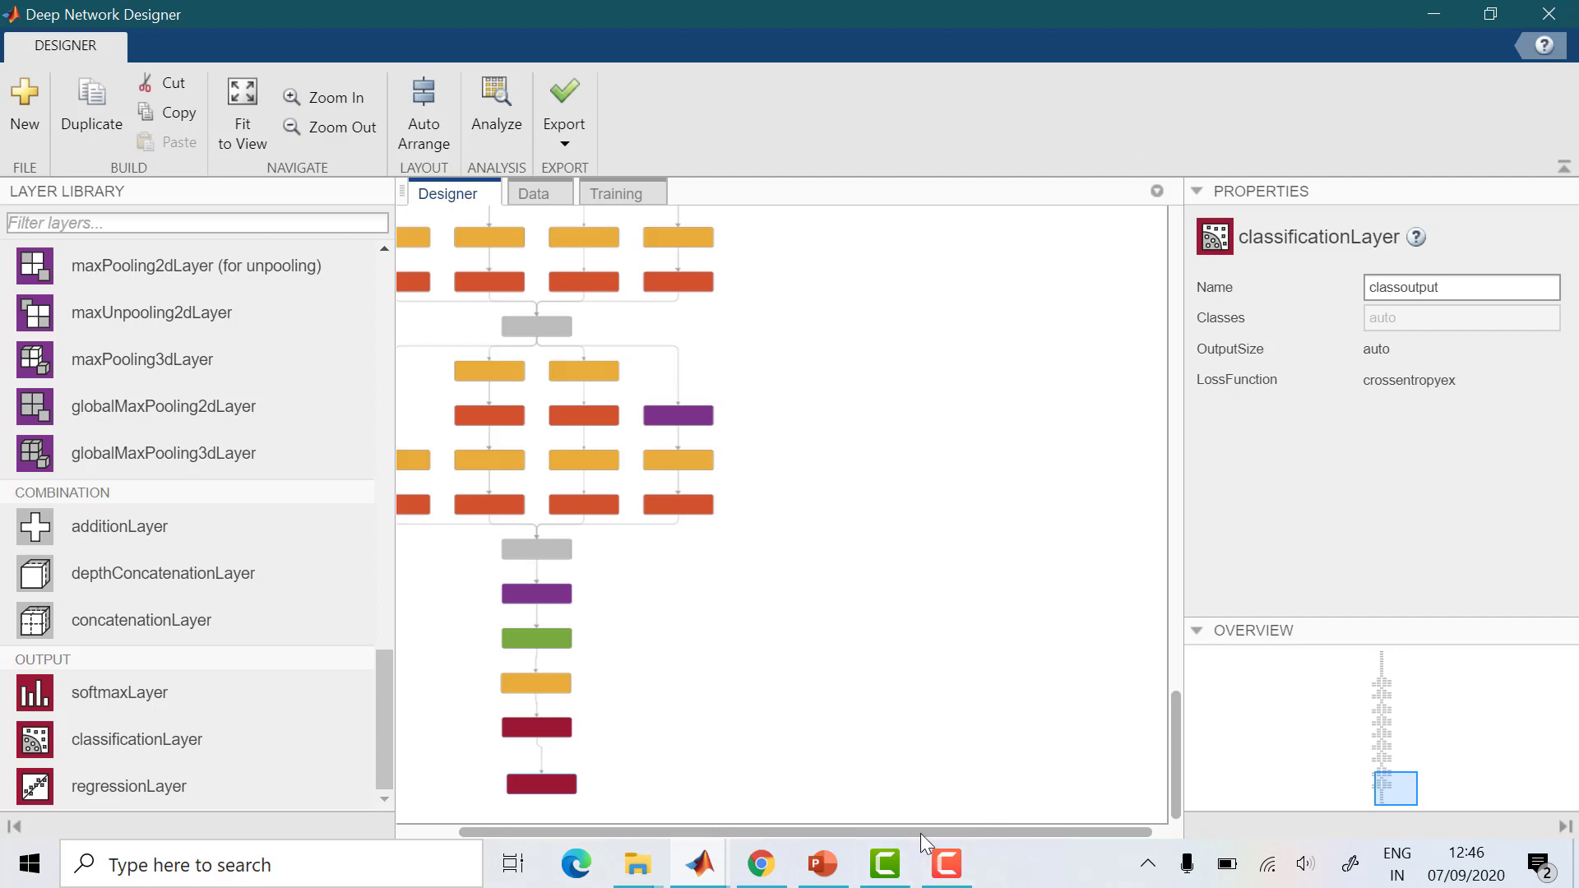
{"action": "left_click_drag", "start_coordinate": [920, 832], "coordinate": [844, 832]}
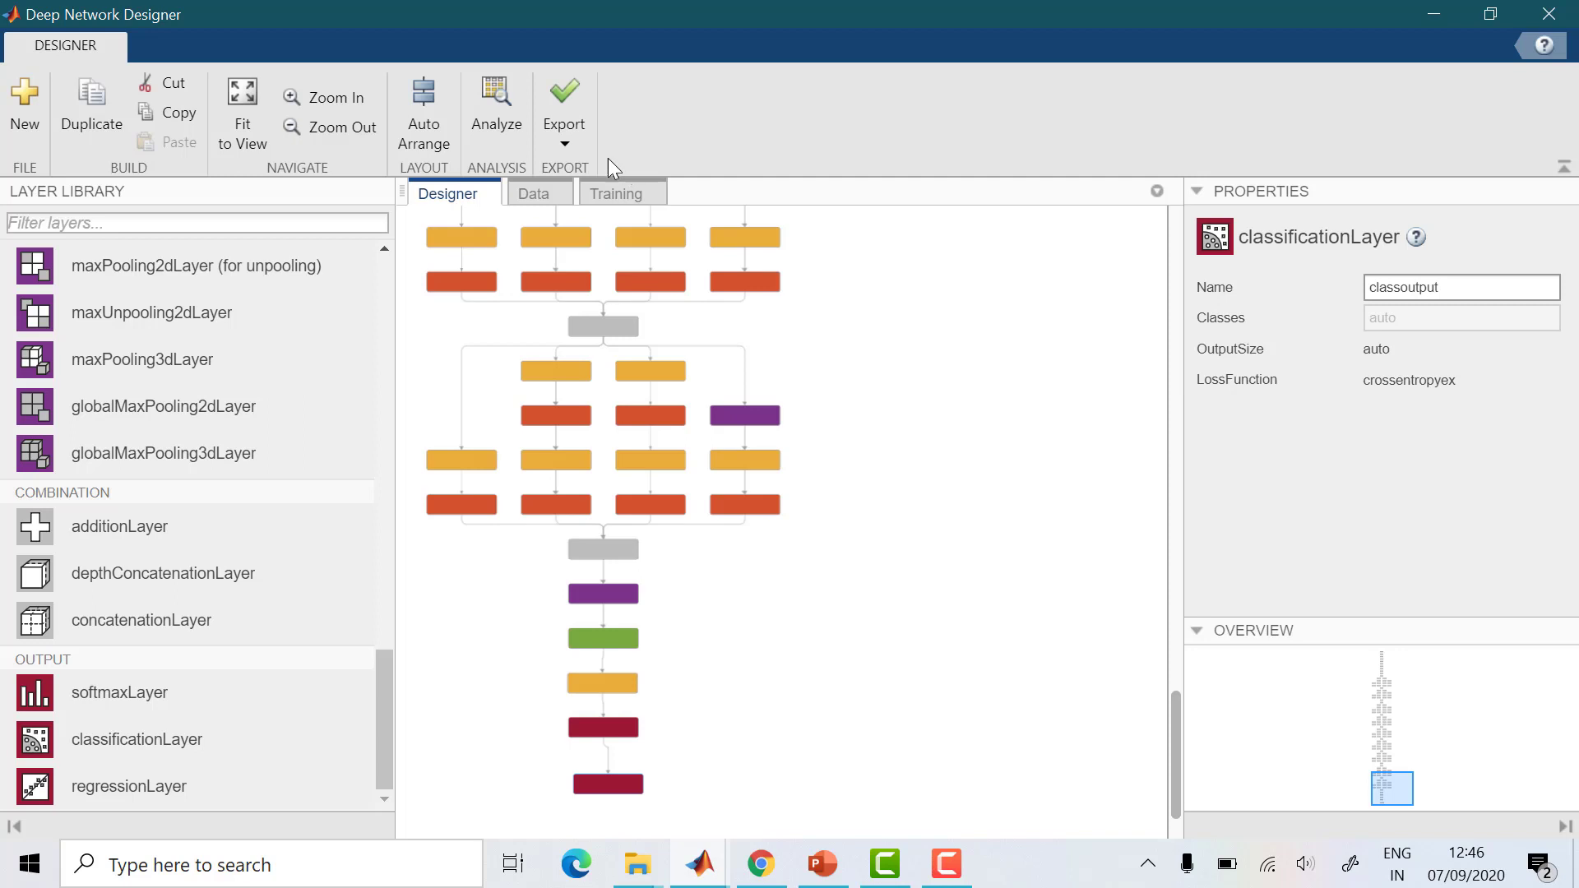
Start a data import and choose the MerchData folder on the Desktop as the training data source
{"action": "left_click", "coordinate": [542, 197]}
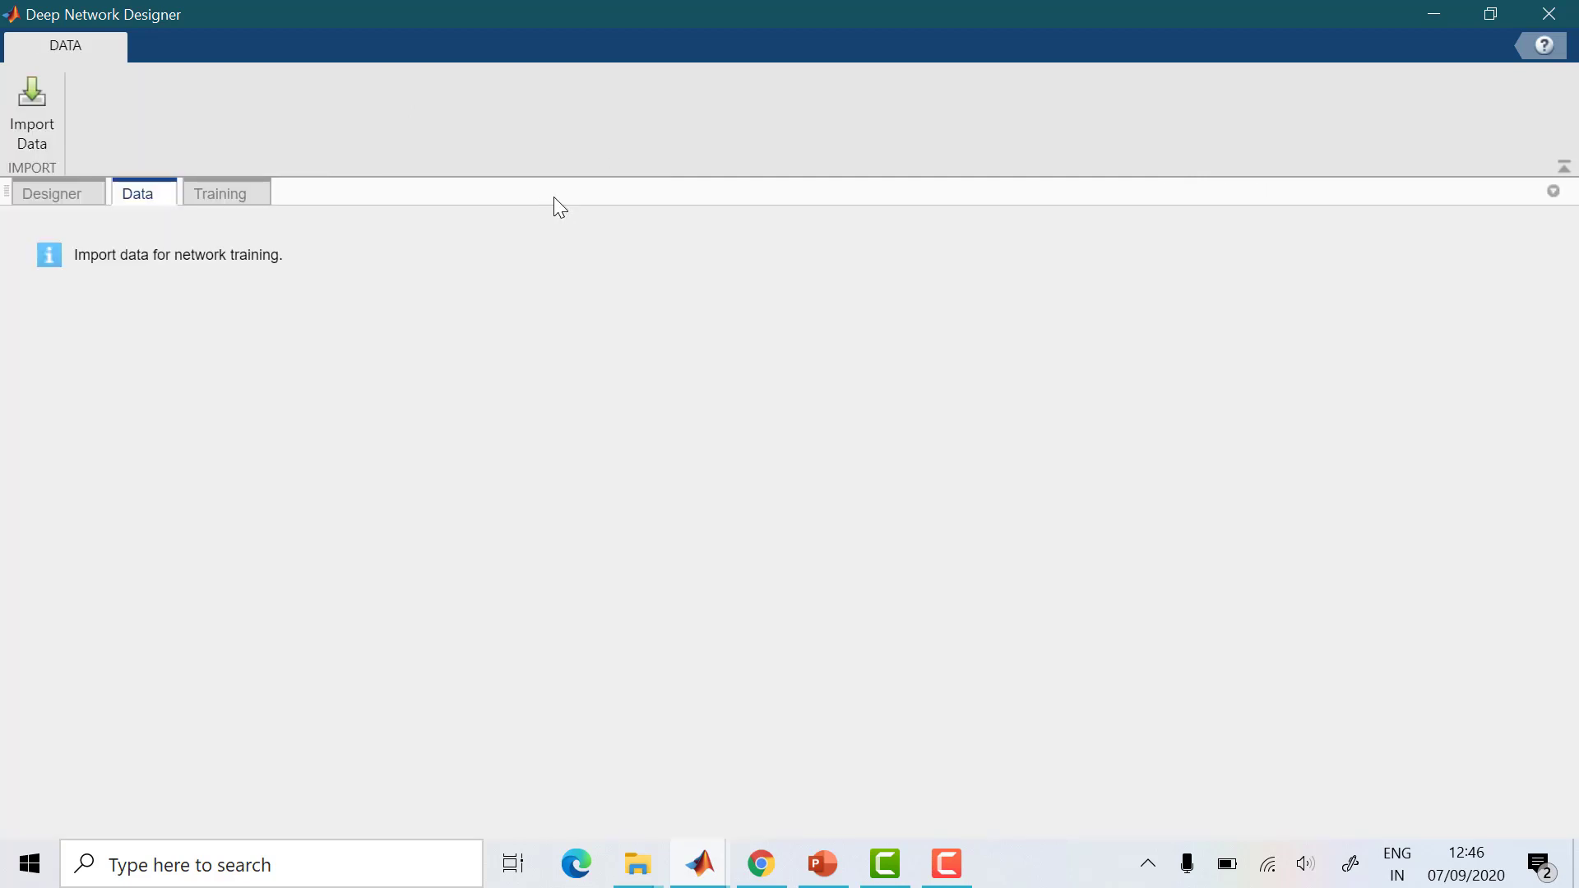
{"action": "left_click", "coordinate": [28, 92]}
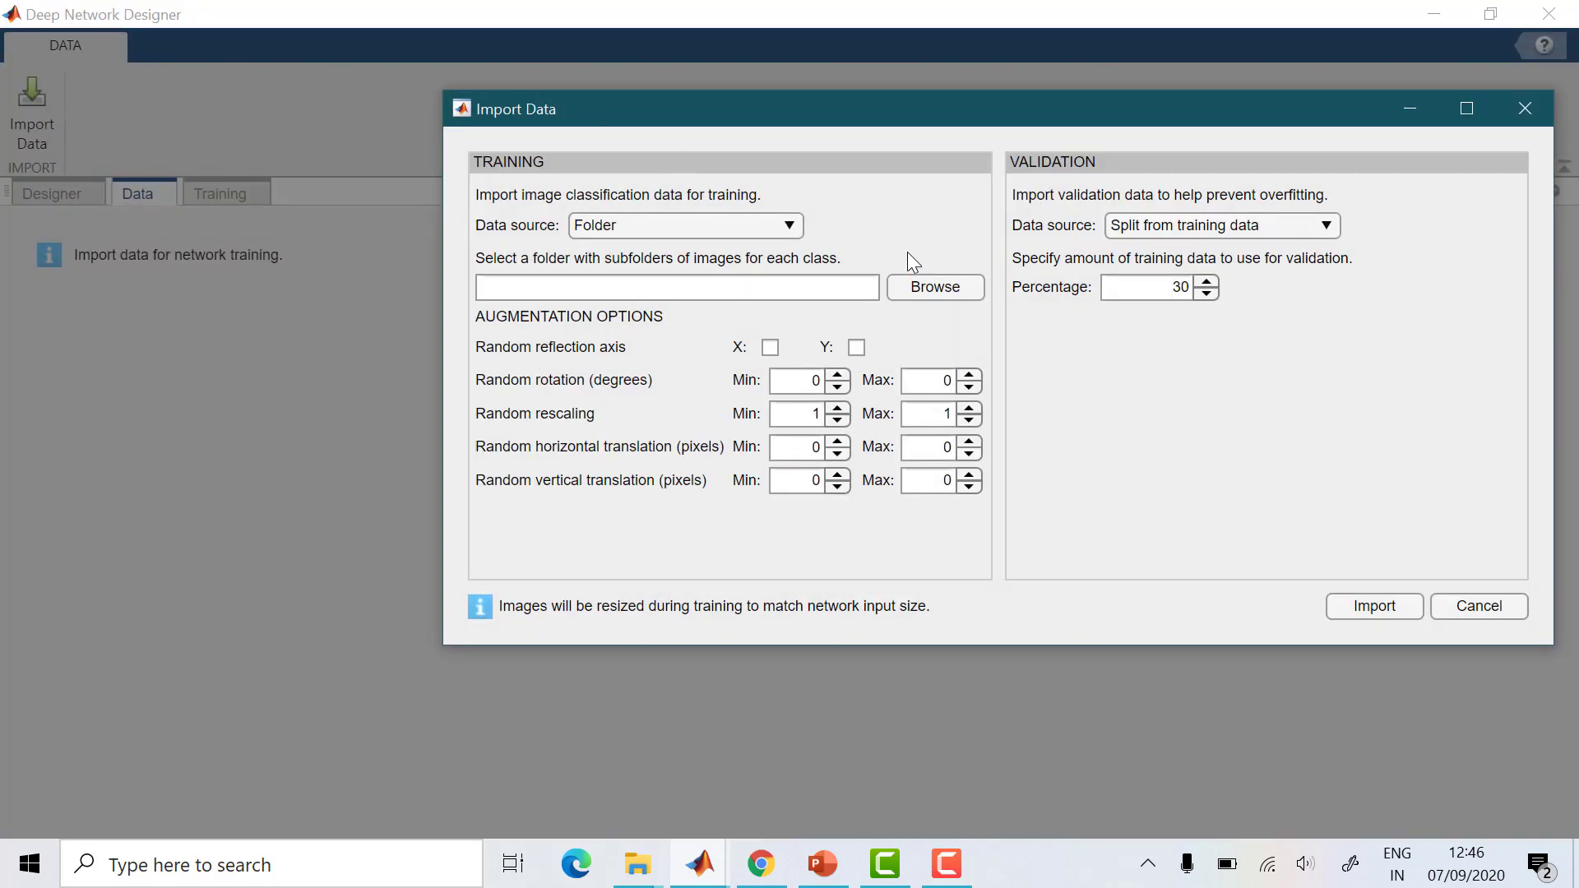
{"action": "left_click", "coordinate": [933, 288]}
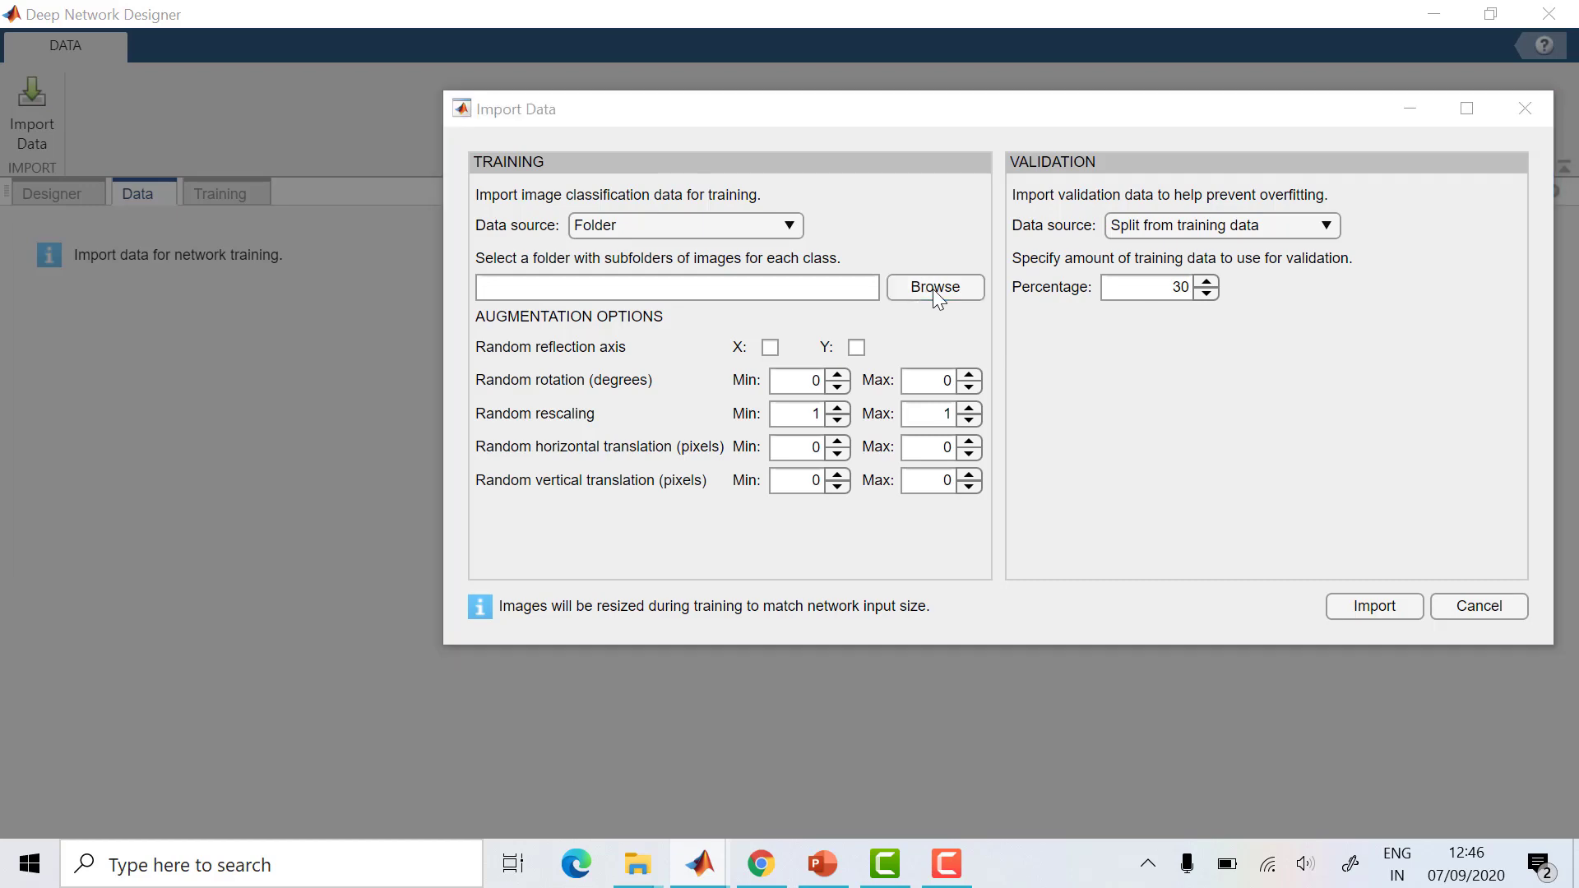
{"action": "left_click", "coordinate": [121, 244]}
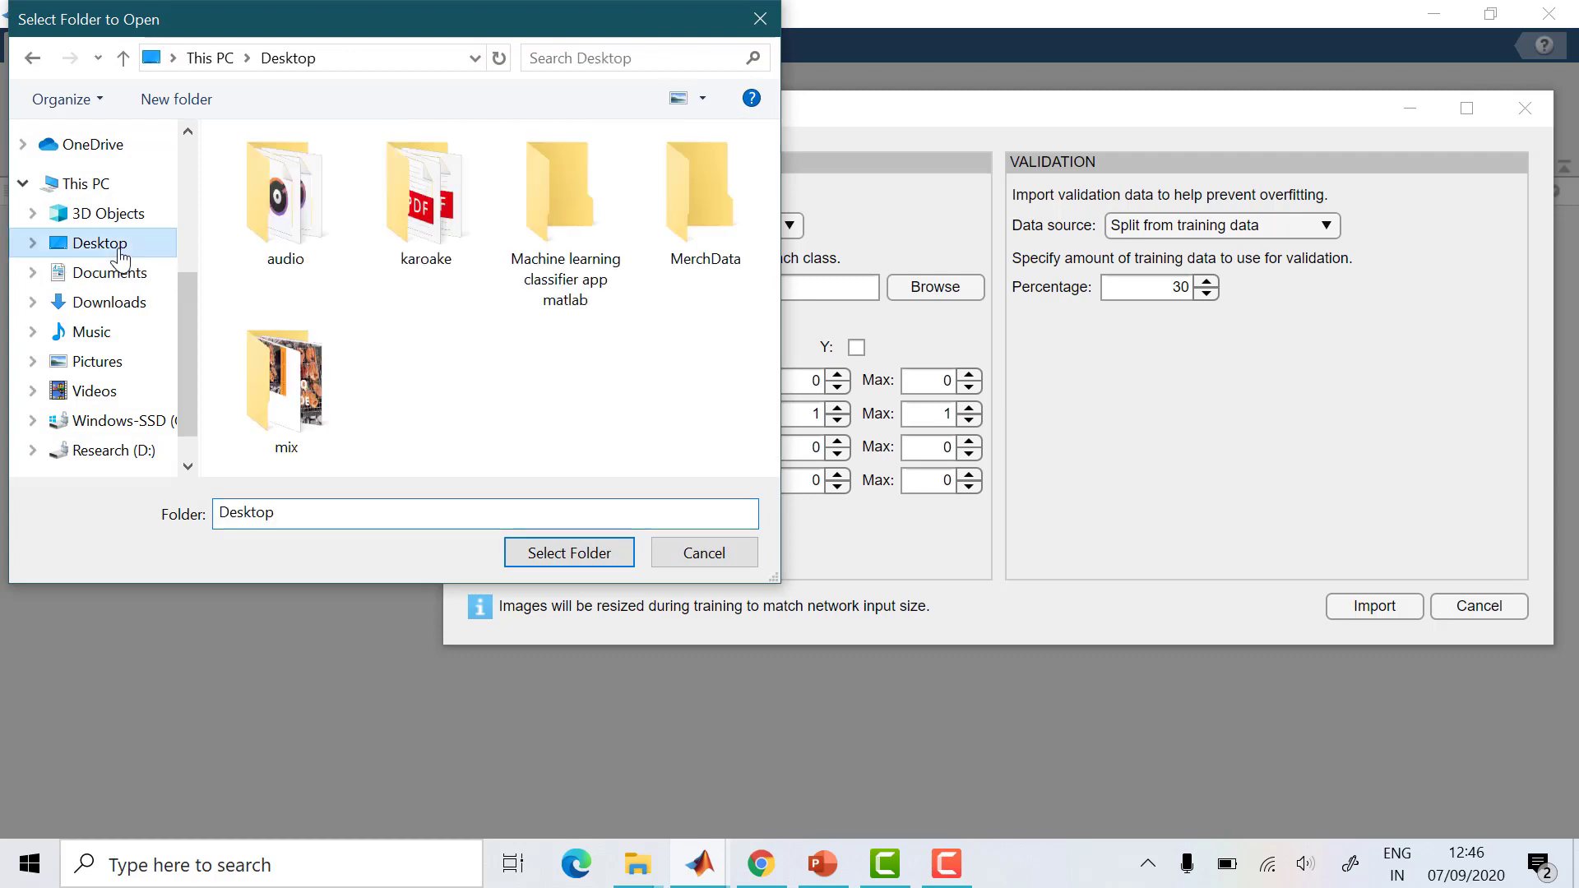
{"action": "left_click", "coordinate": [702, 225]}
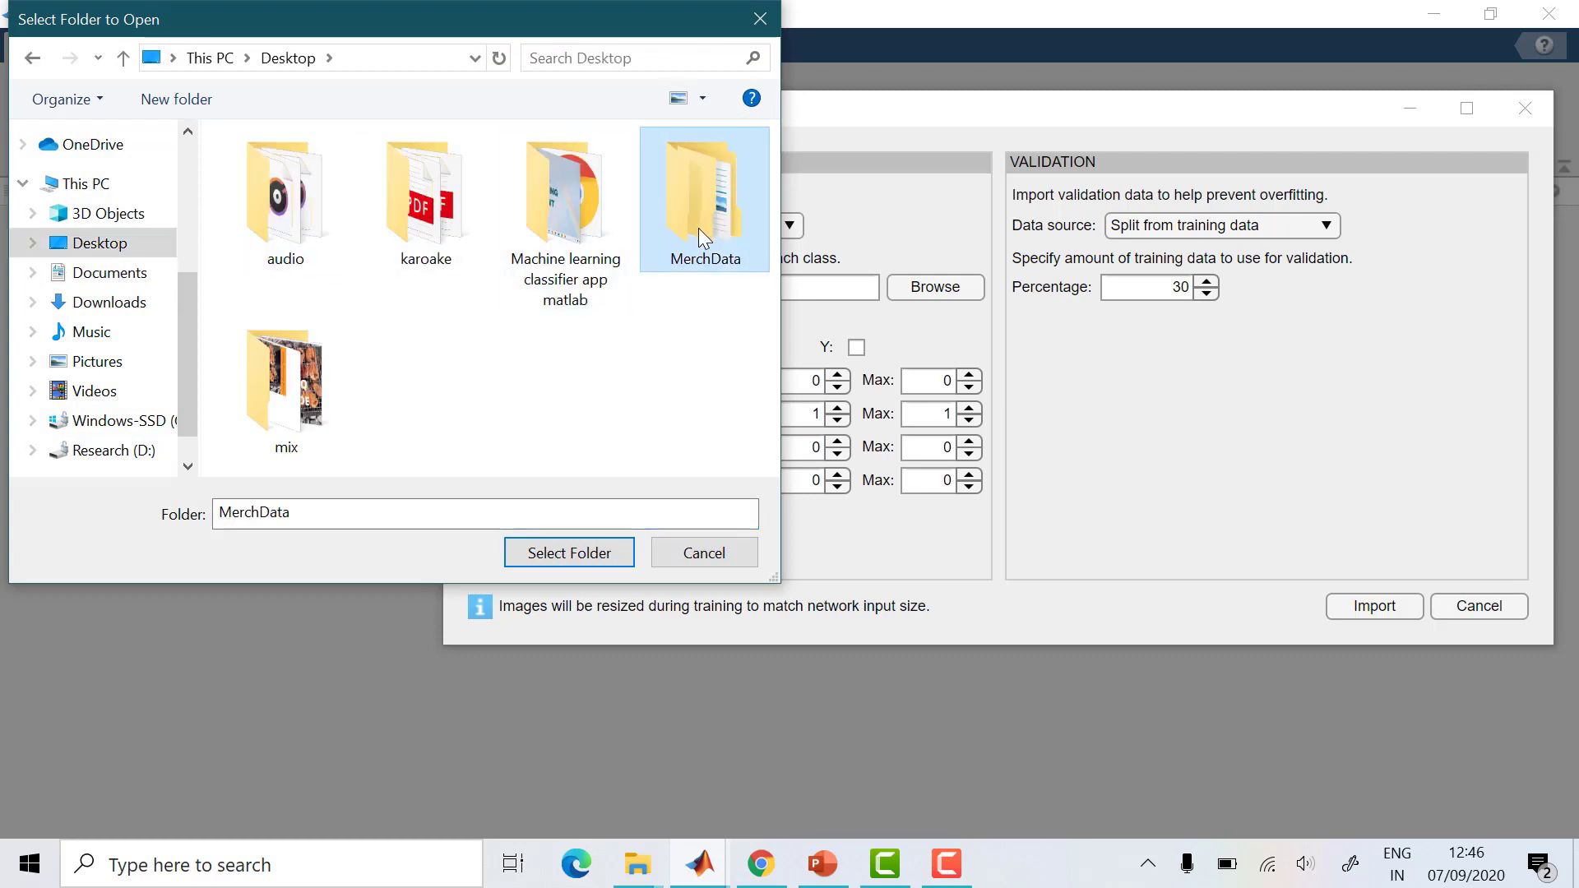
{"action": "left_click", "coordinate": [564, 553]}
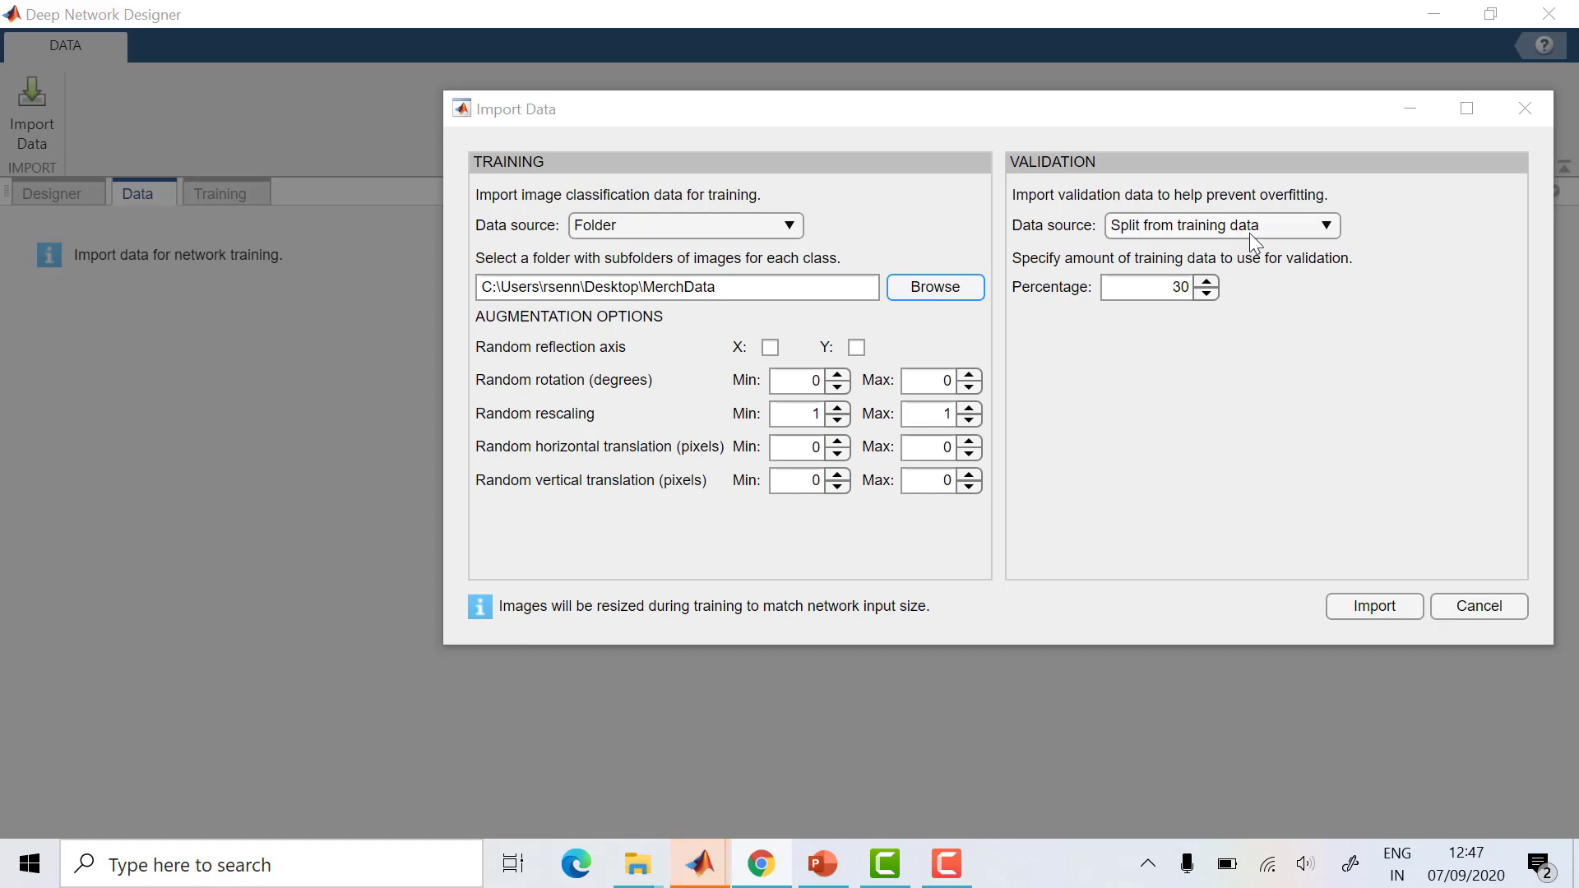
Keep the validation data split from the training data at 30 percent and import the images
{"action": "left_click", "coordinate": [1284, 227]}
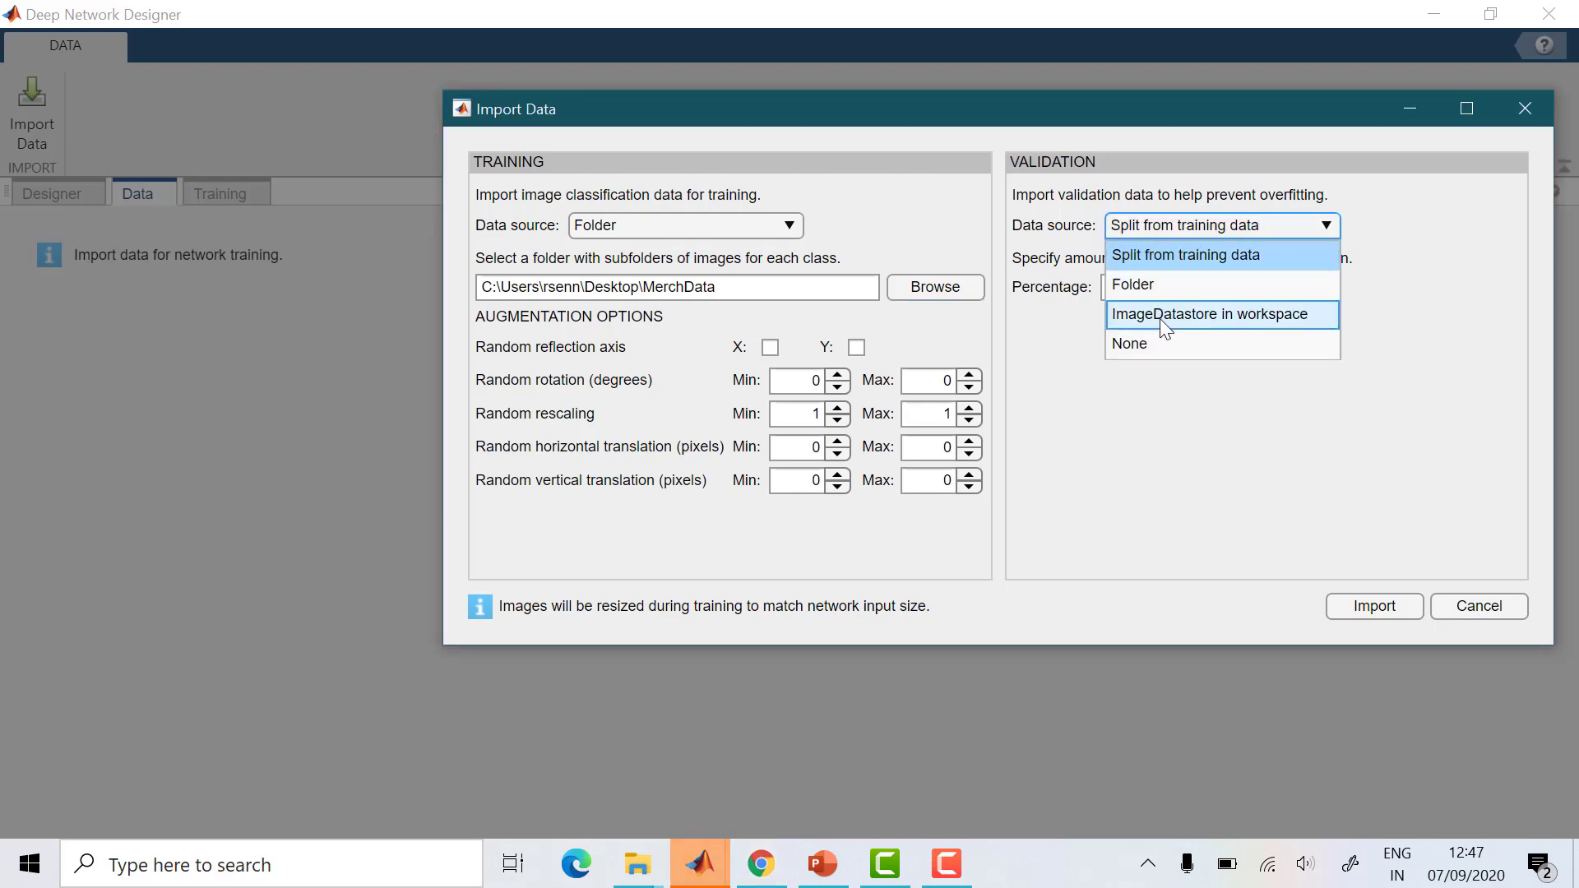
{"action": "left_click", "coordinate": [1182, 260]}
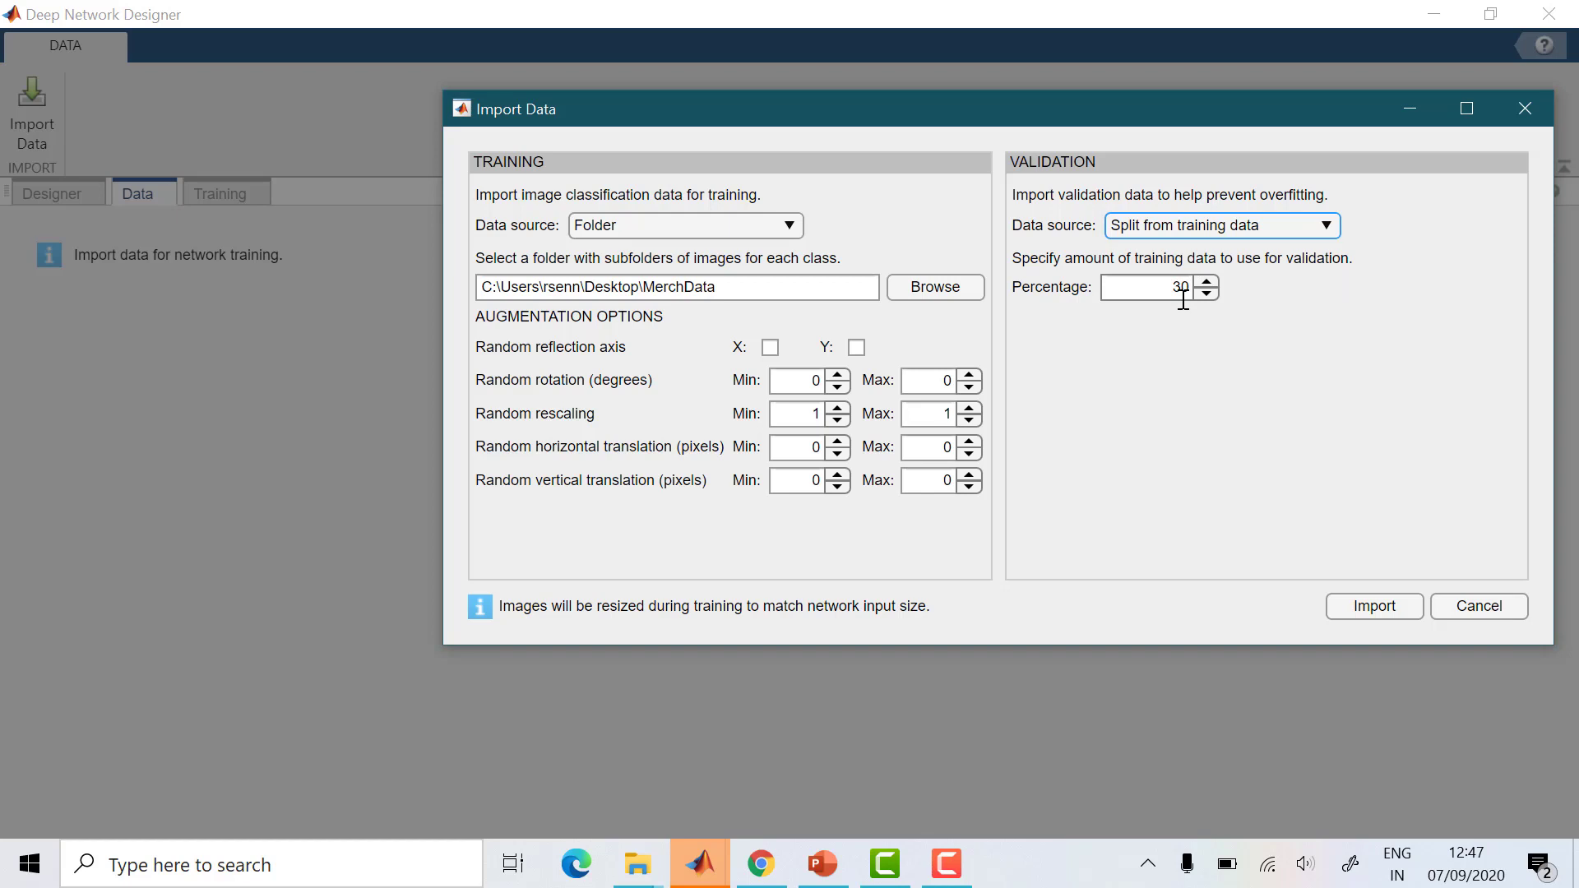
{"action": "left_click", "coordinate": [1372, 608]}
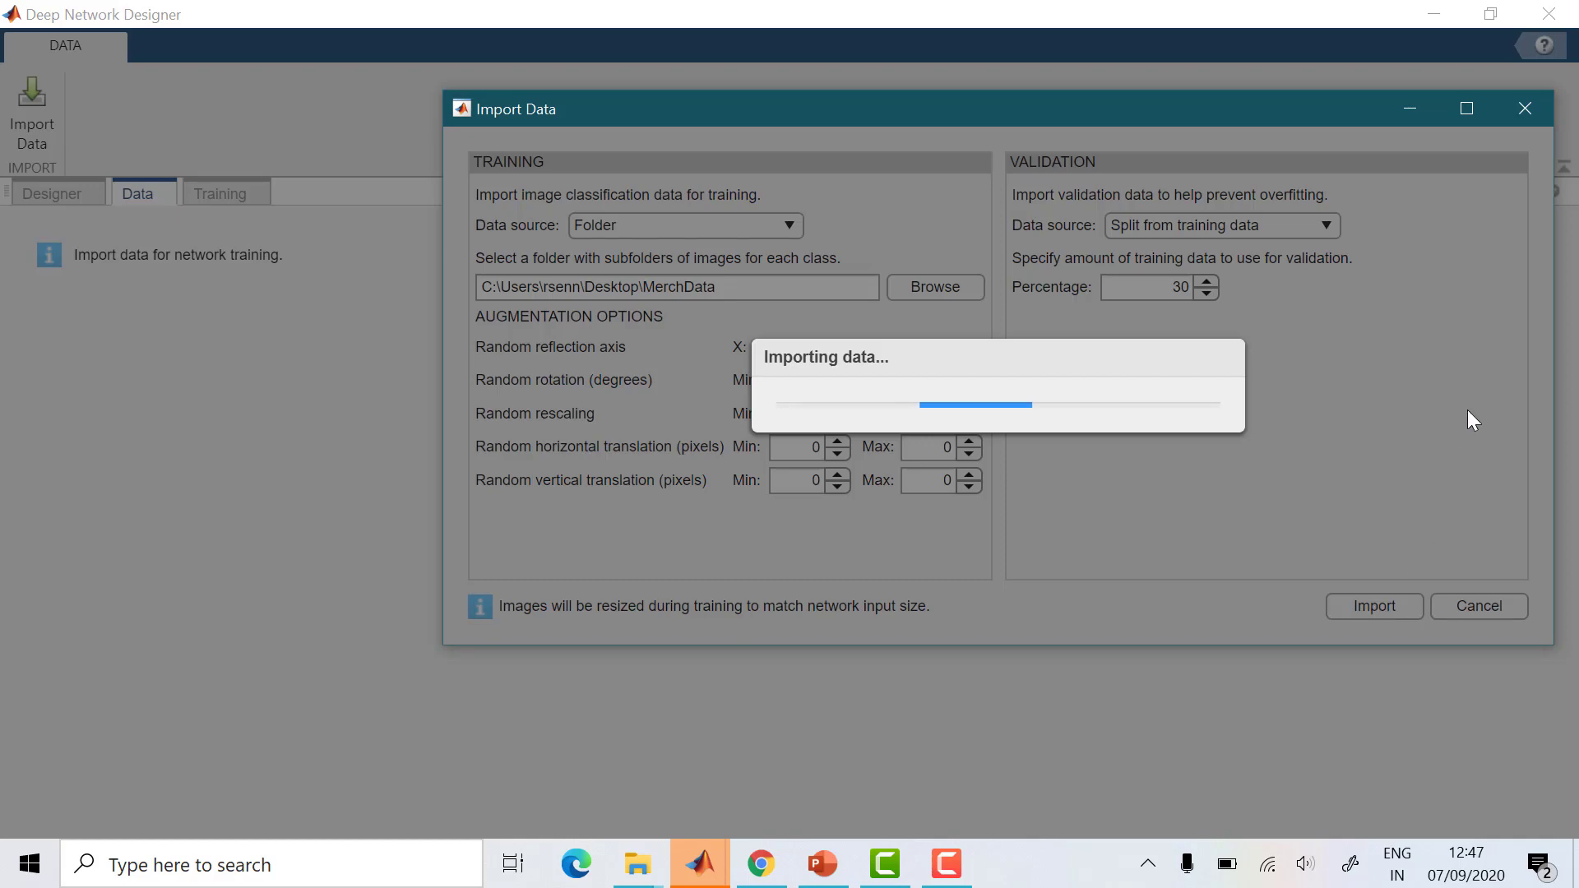
Return to Deep Network Designer, examine the imported training data's class distribution chart, and display the network training view
{"action": "key", "text": "alt+Tab"}
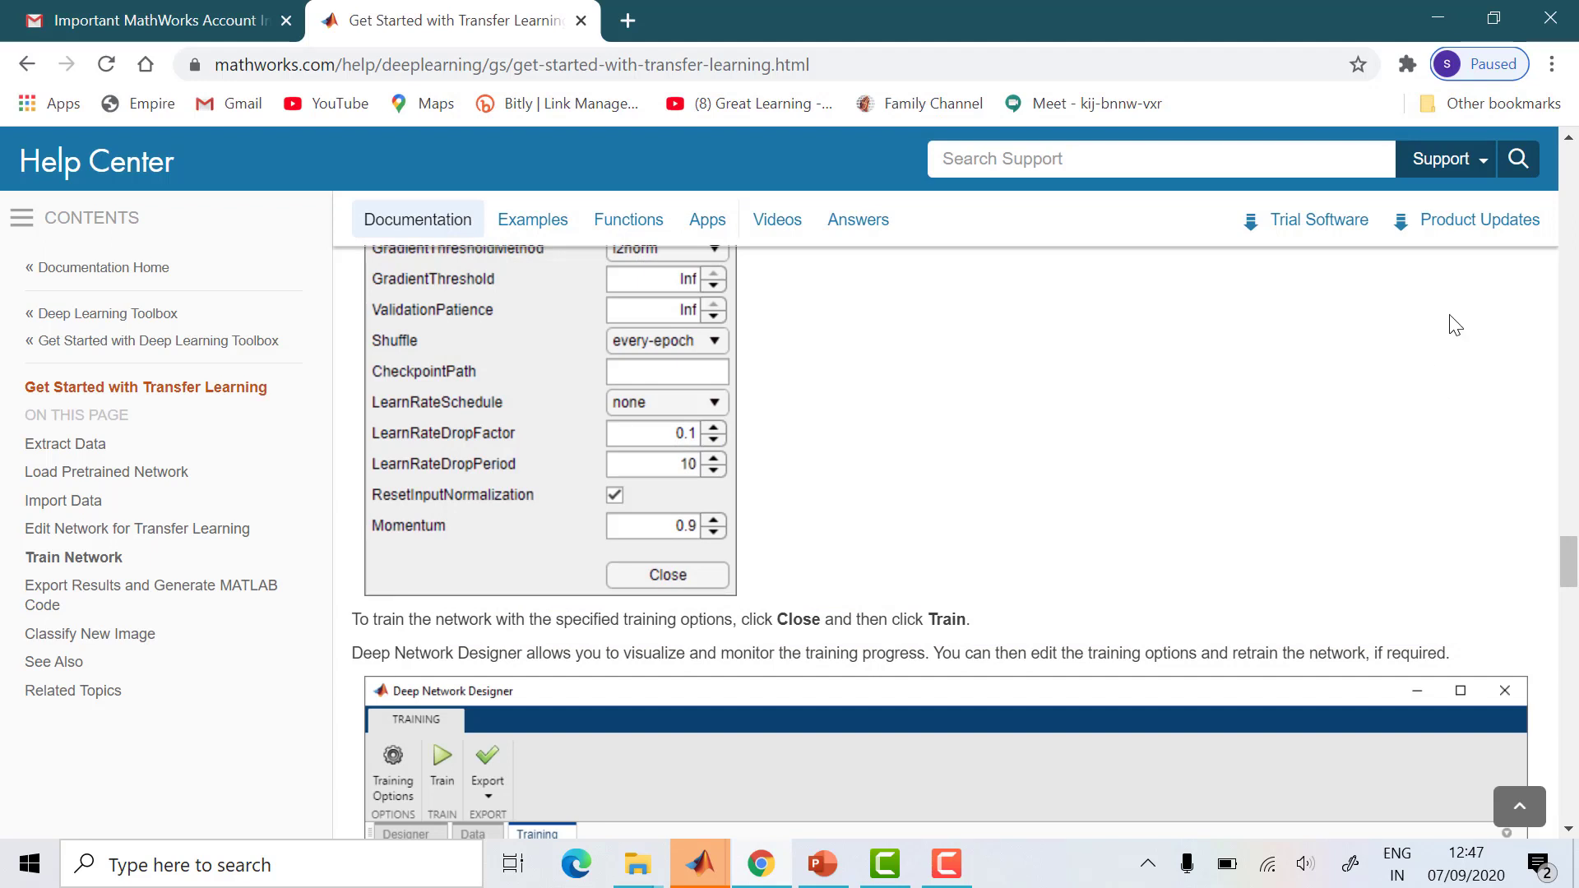
{"action": "mouse_move", "coordinate": [705, 865]}
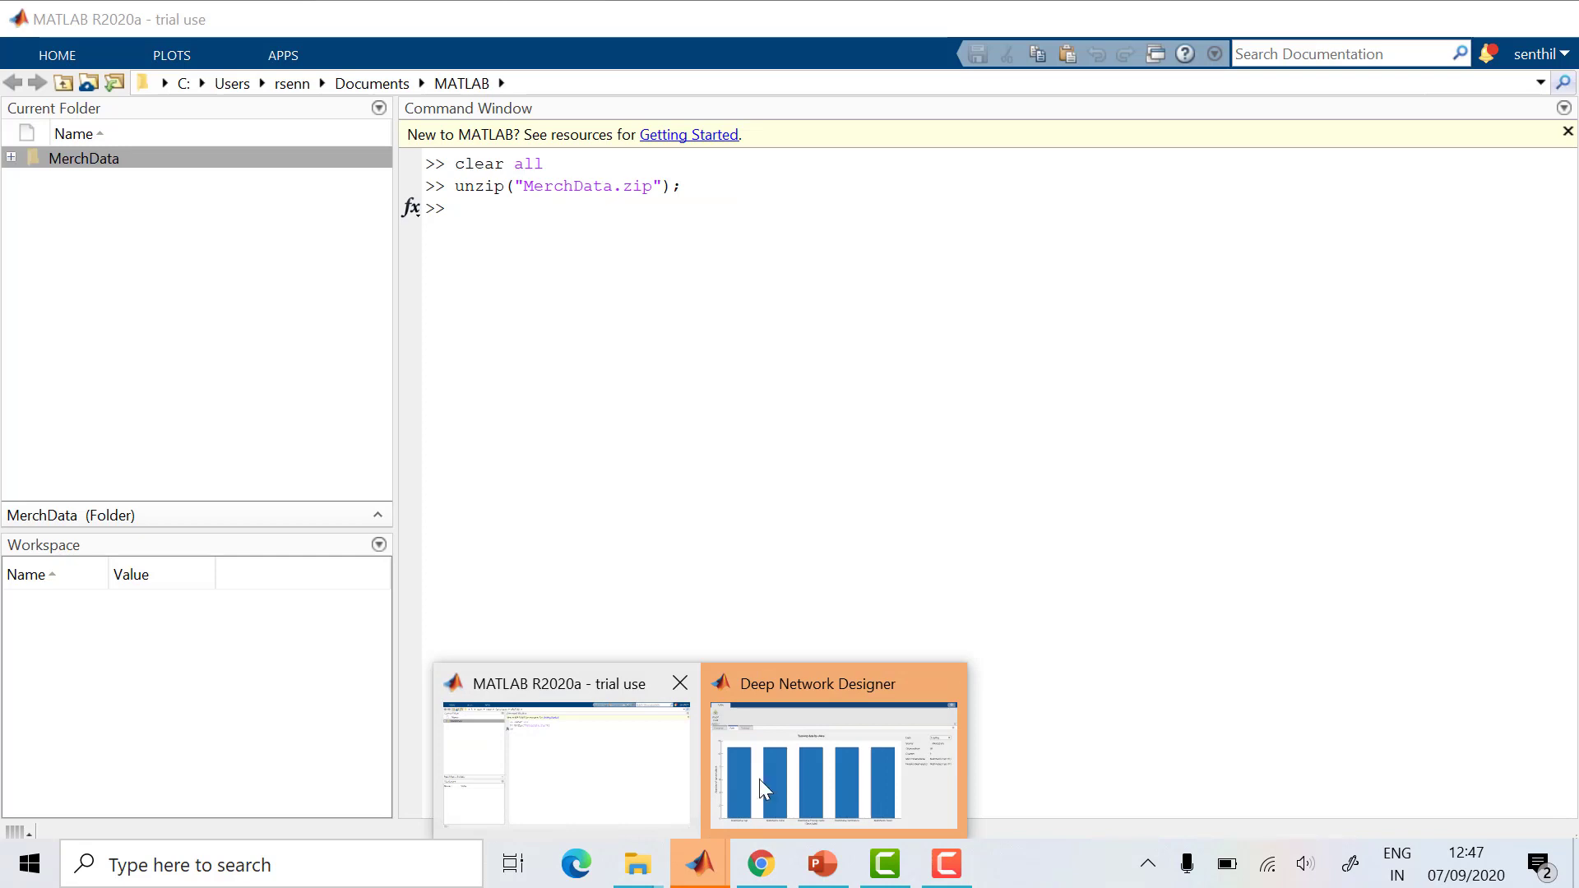
{"action": "left_click", "coordinate": [787, 788]}
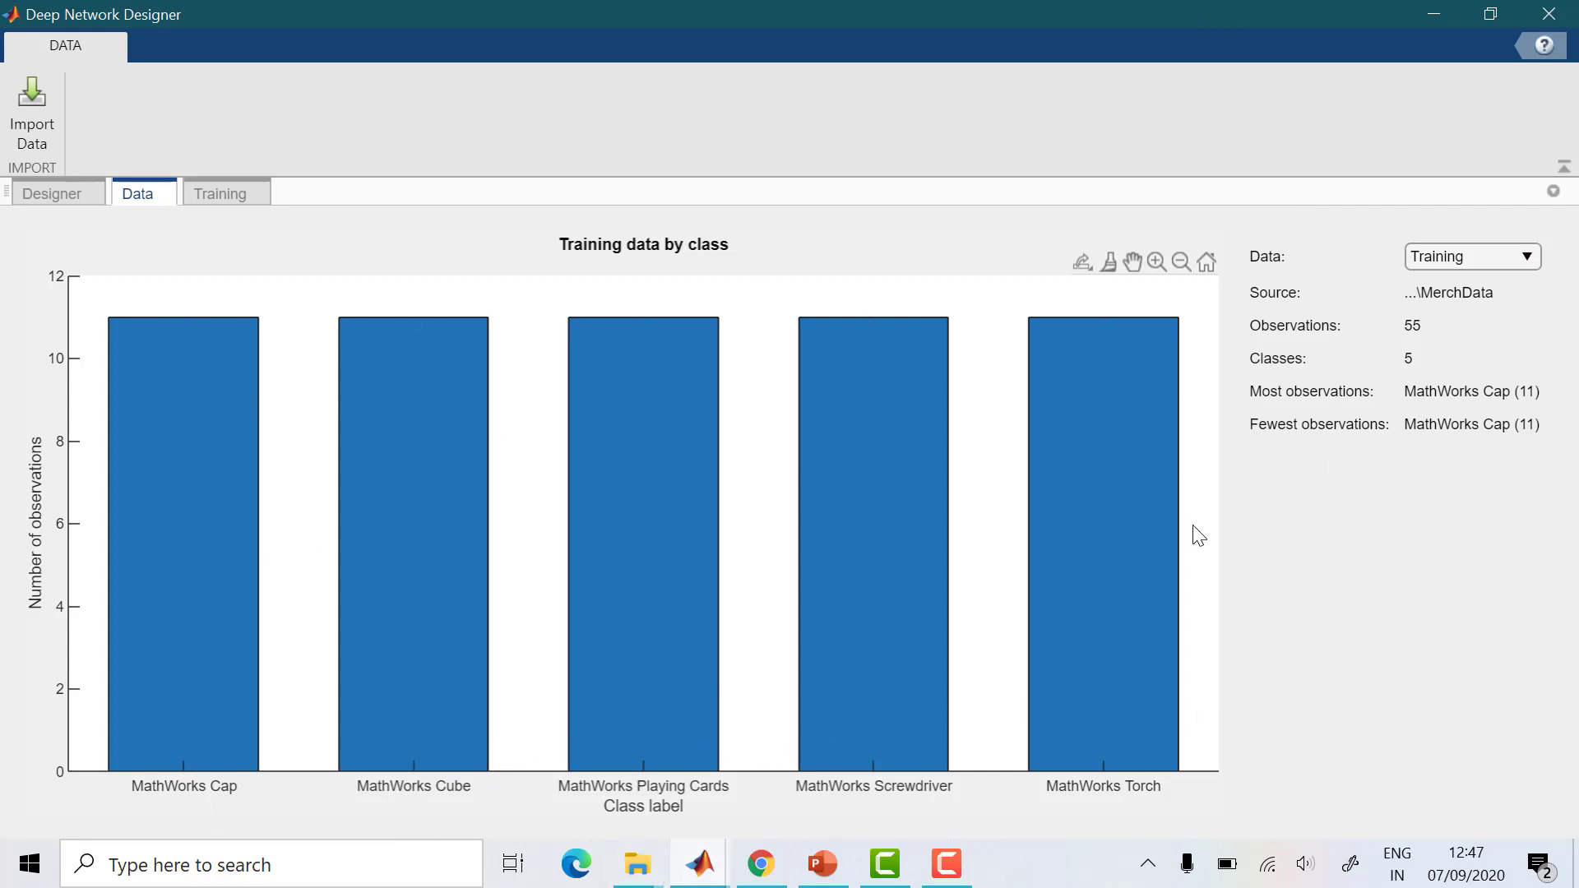
{"action": "left_click", "coordinate": [84, 195]}
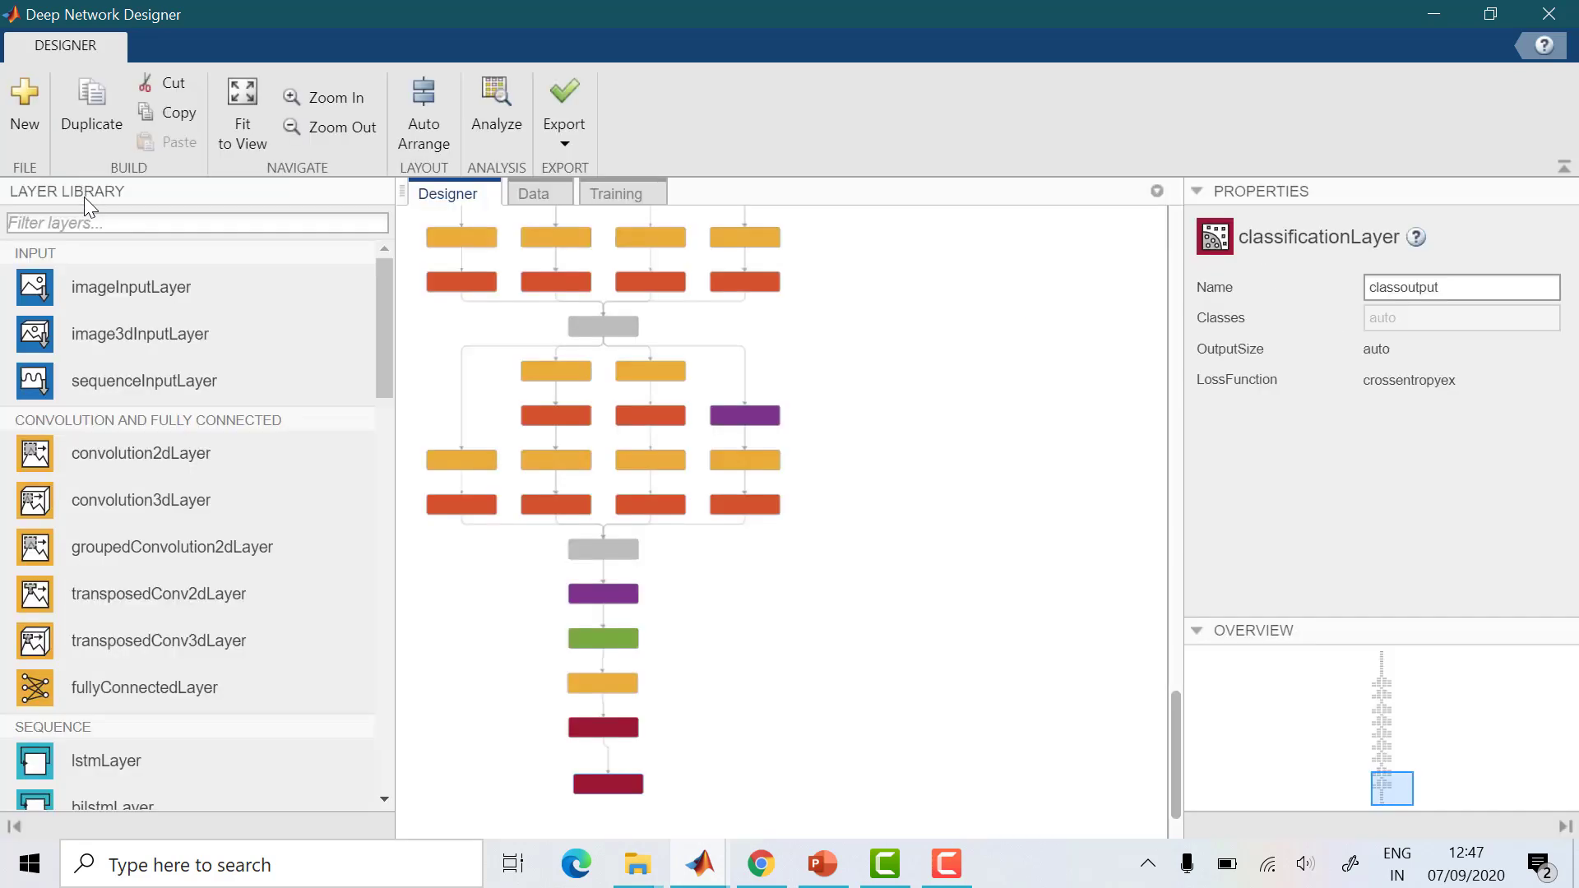
{"action": "left_click", "coordinate": [530, 194]}
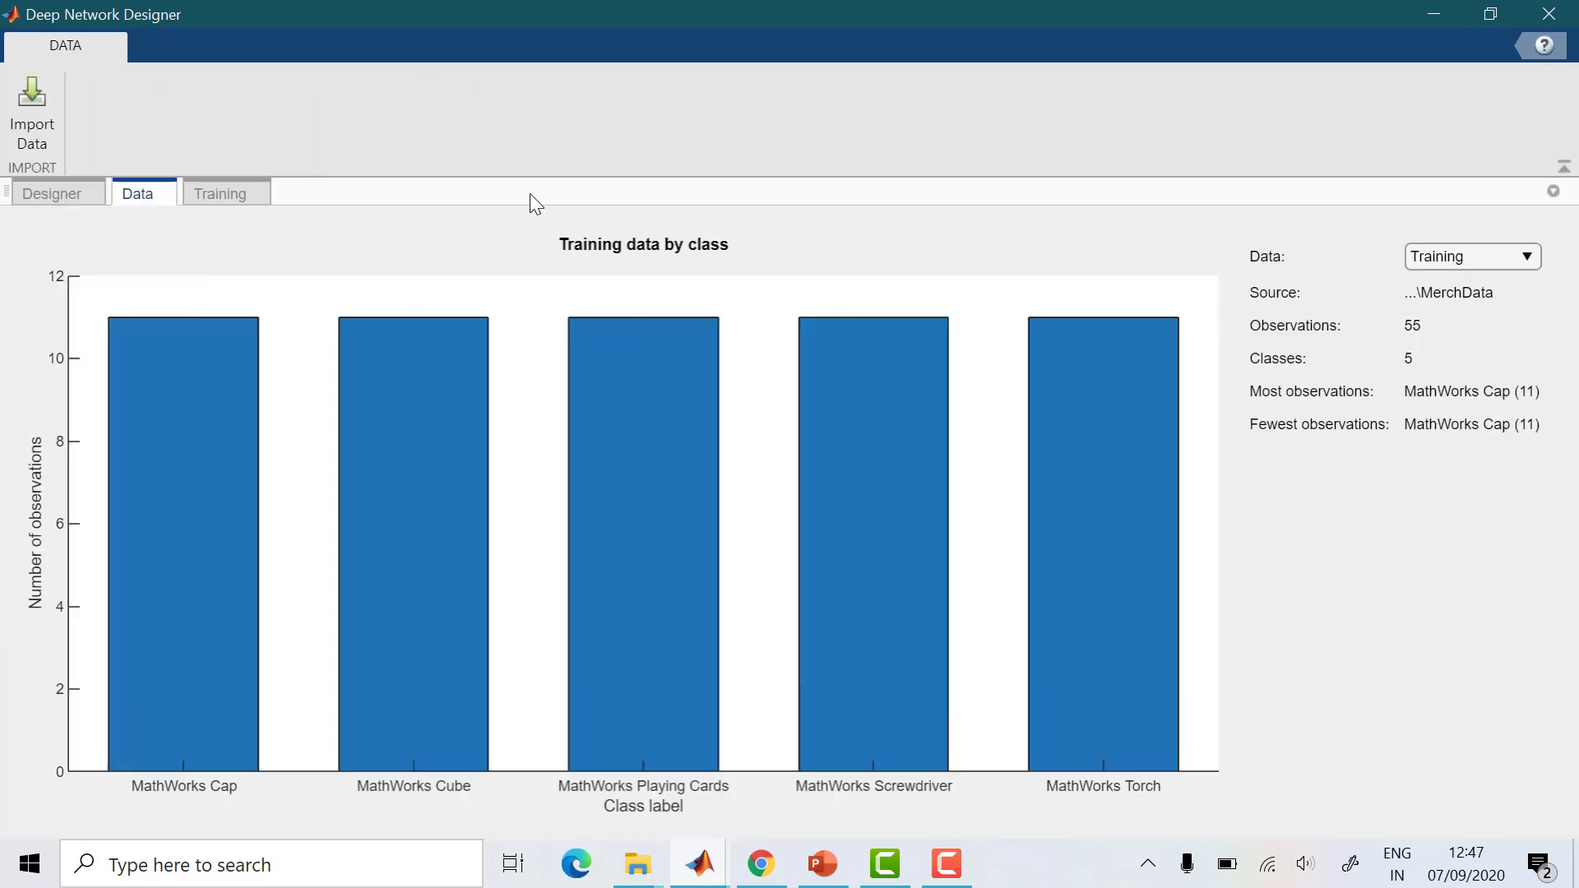
{"action": "left_click", "coordinate": [230, 198]}
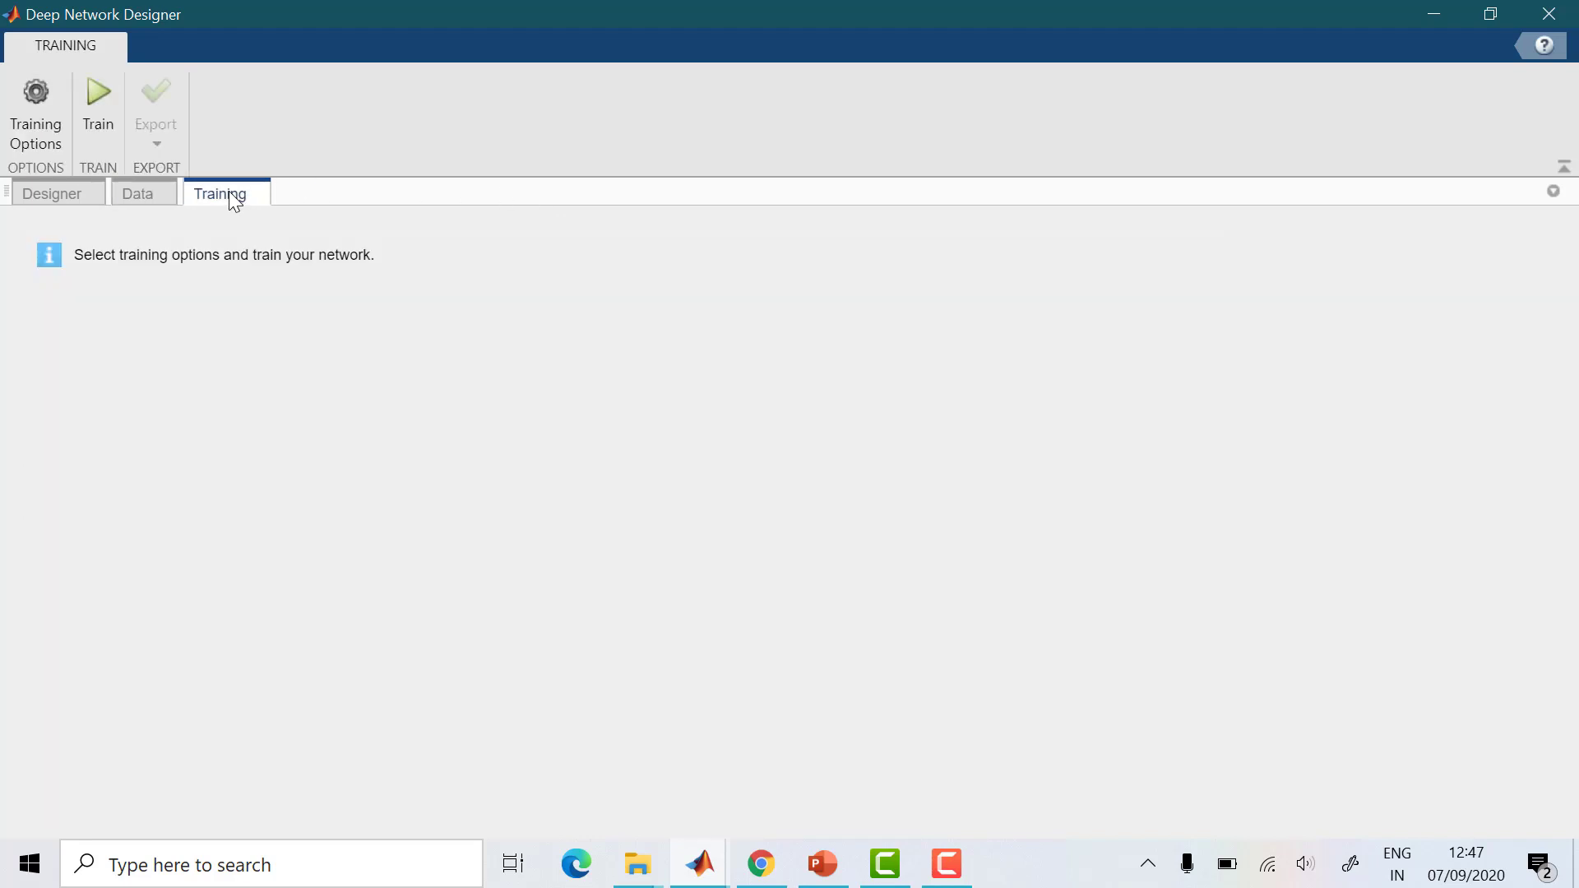
In the training options, set ValidationFrequency to 5, MaxEpochs to 8 and MiniBatchSize to 11
{"action": "left_click", "coordinate": [45, 100]}
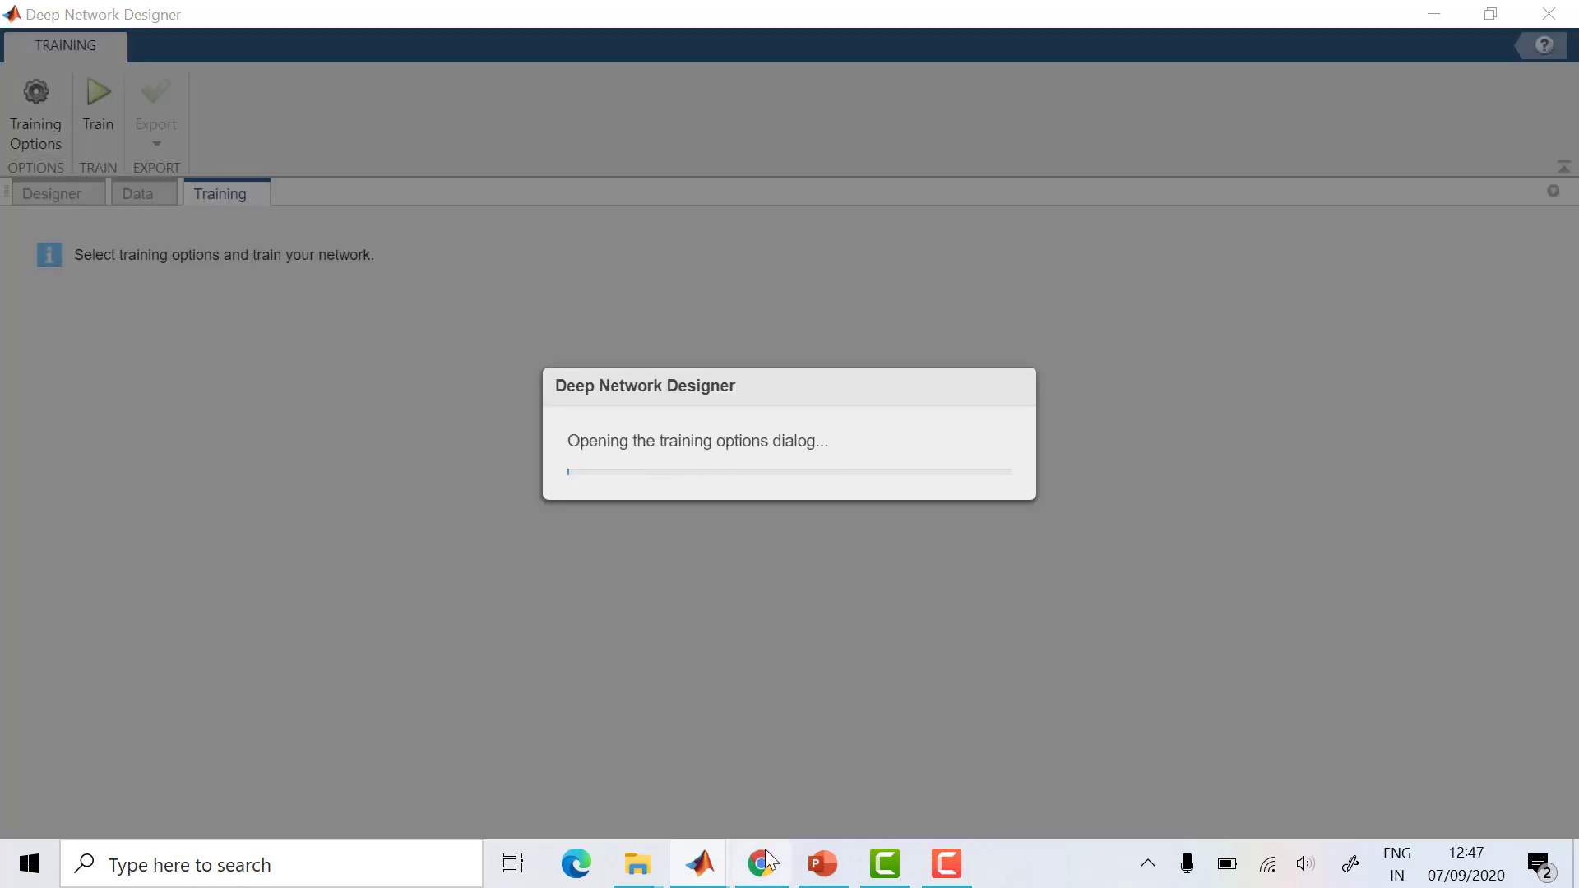
{"action": "mouse_move", "coordinate": [711, 863]}
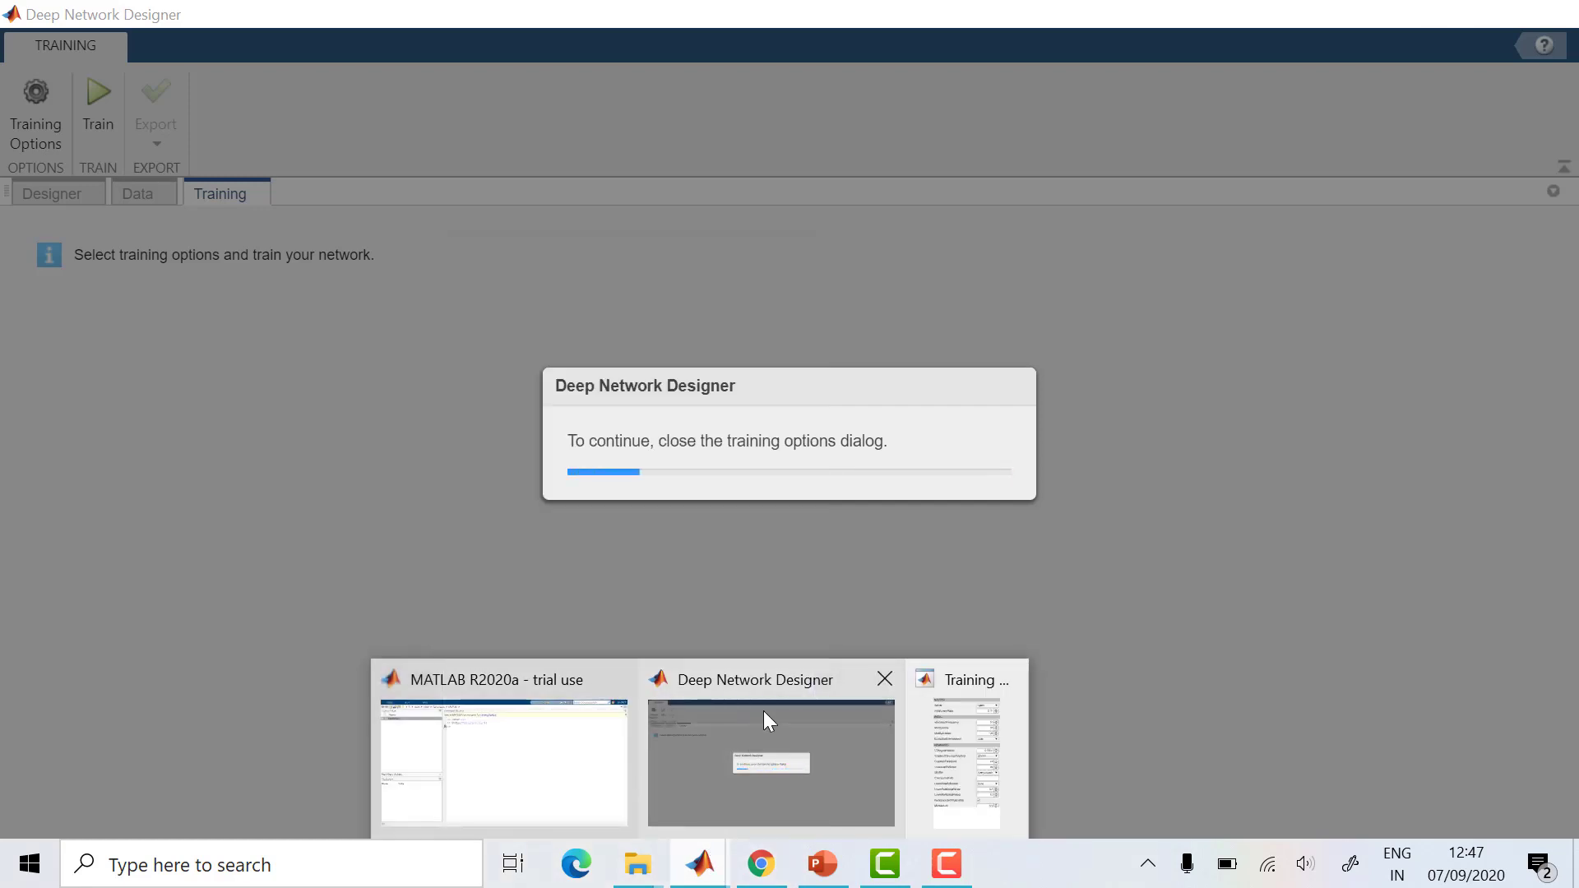
{"action": "mouse_move", "coordinate": [770, 868]}
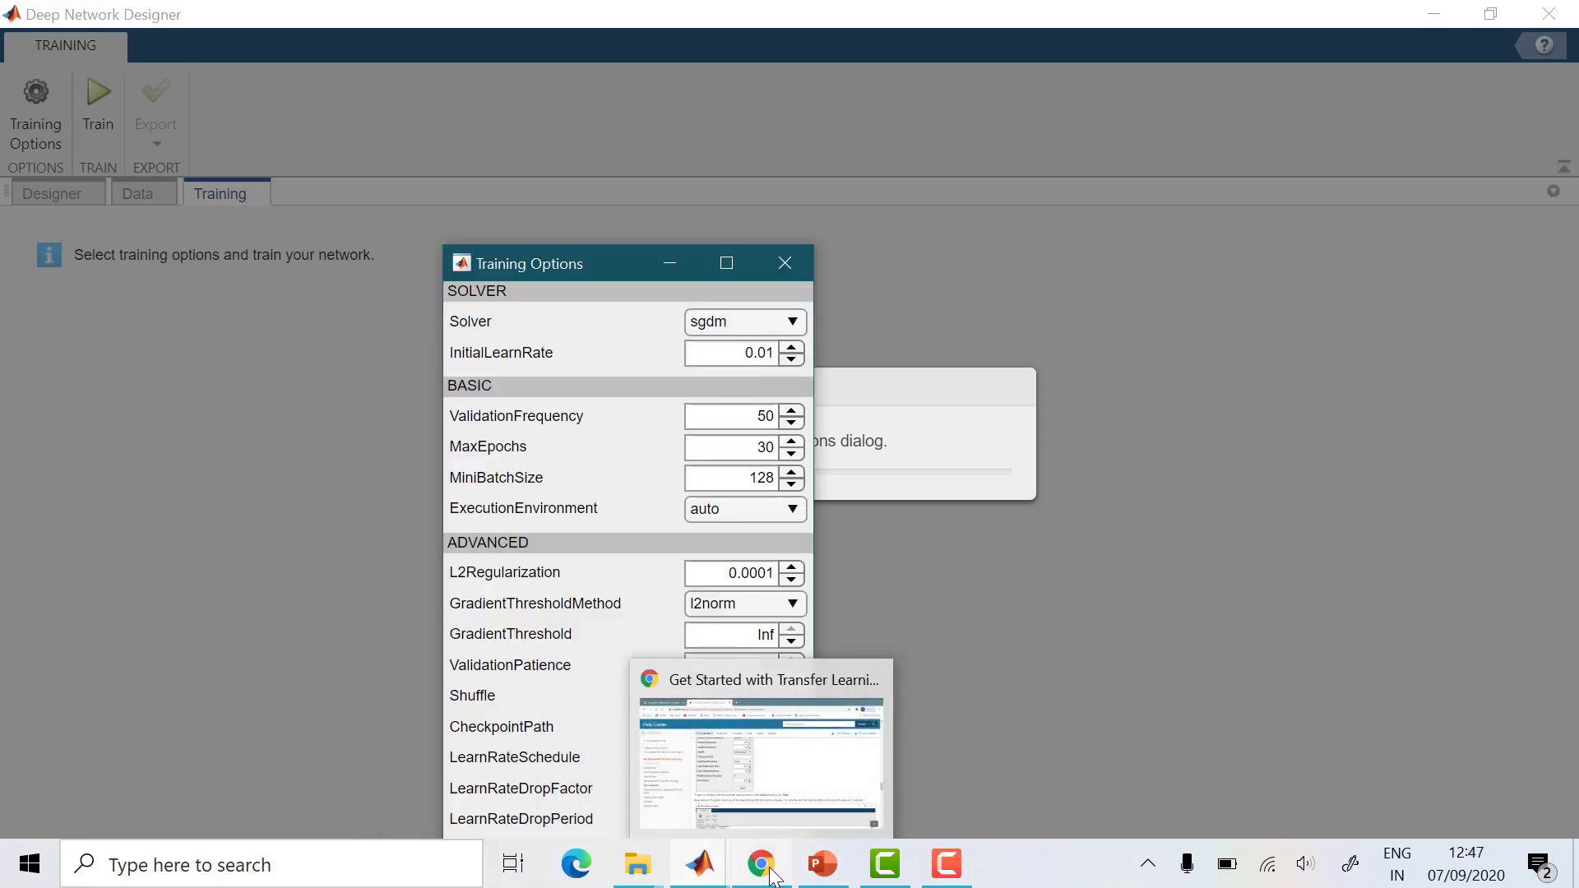
{"action": "double_click", "coordinate": [771, 419]}
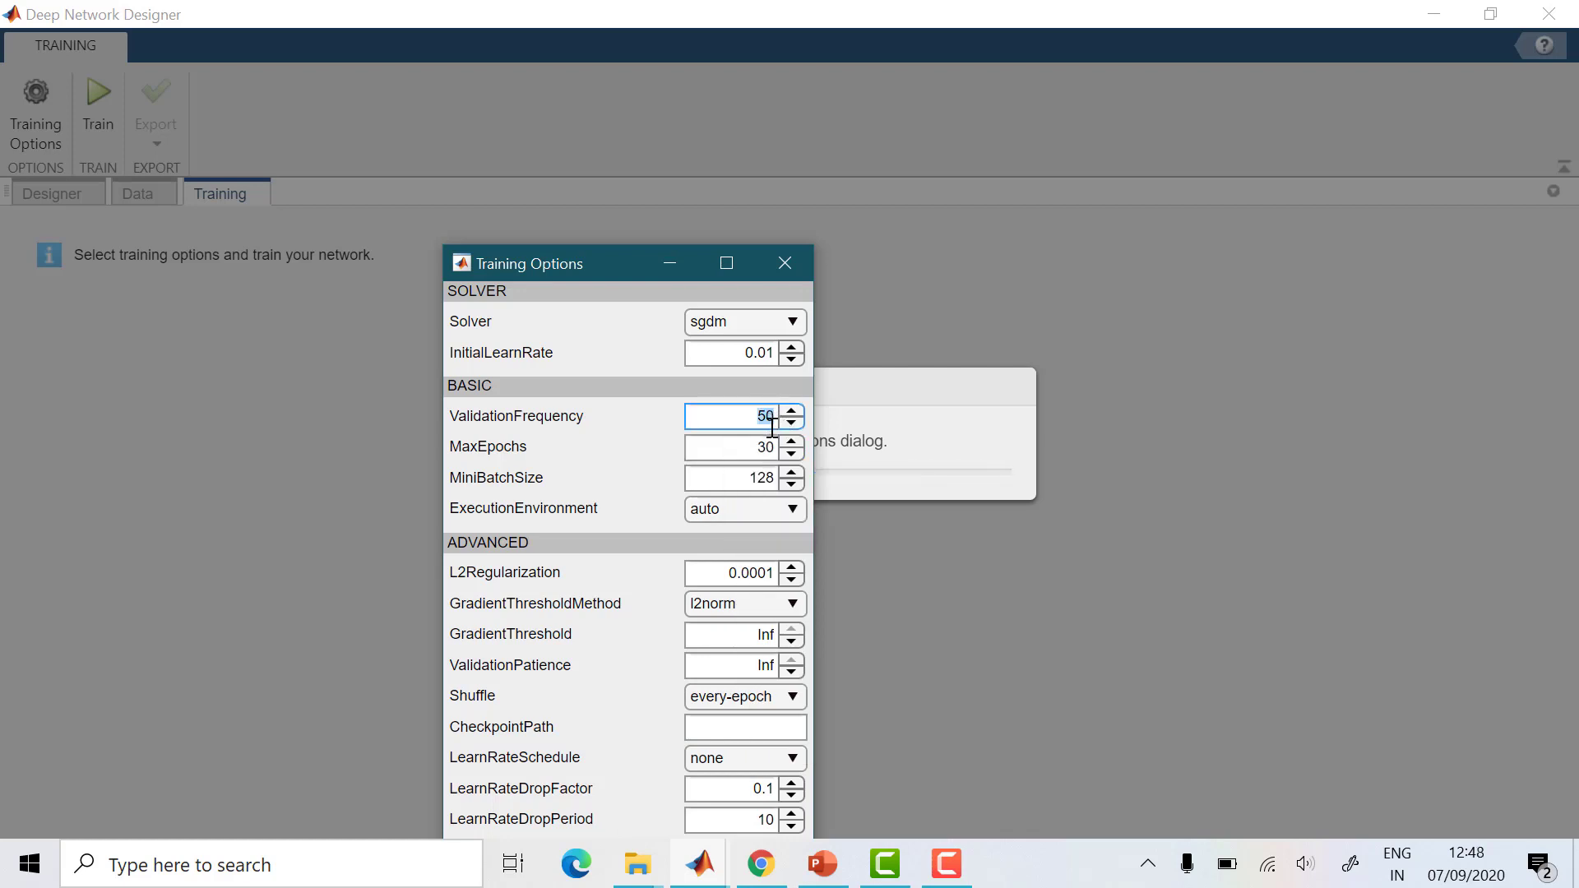
{"action": "type", "text": "5"}
{"action": "double_click", "coordinate": [765, 448]}
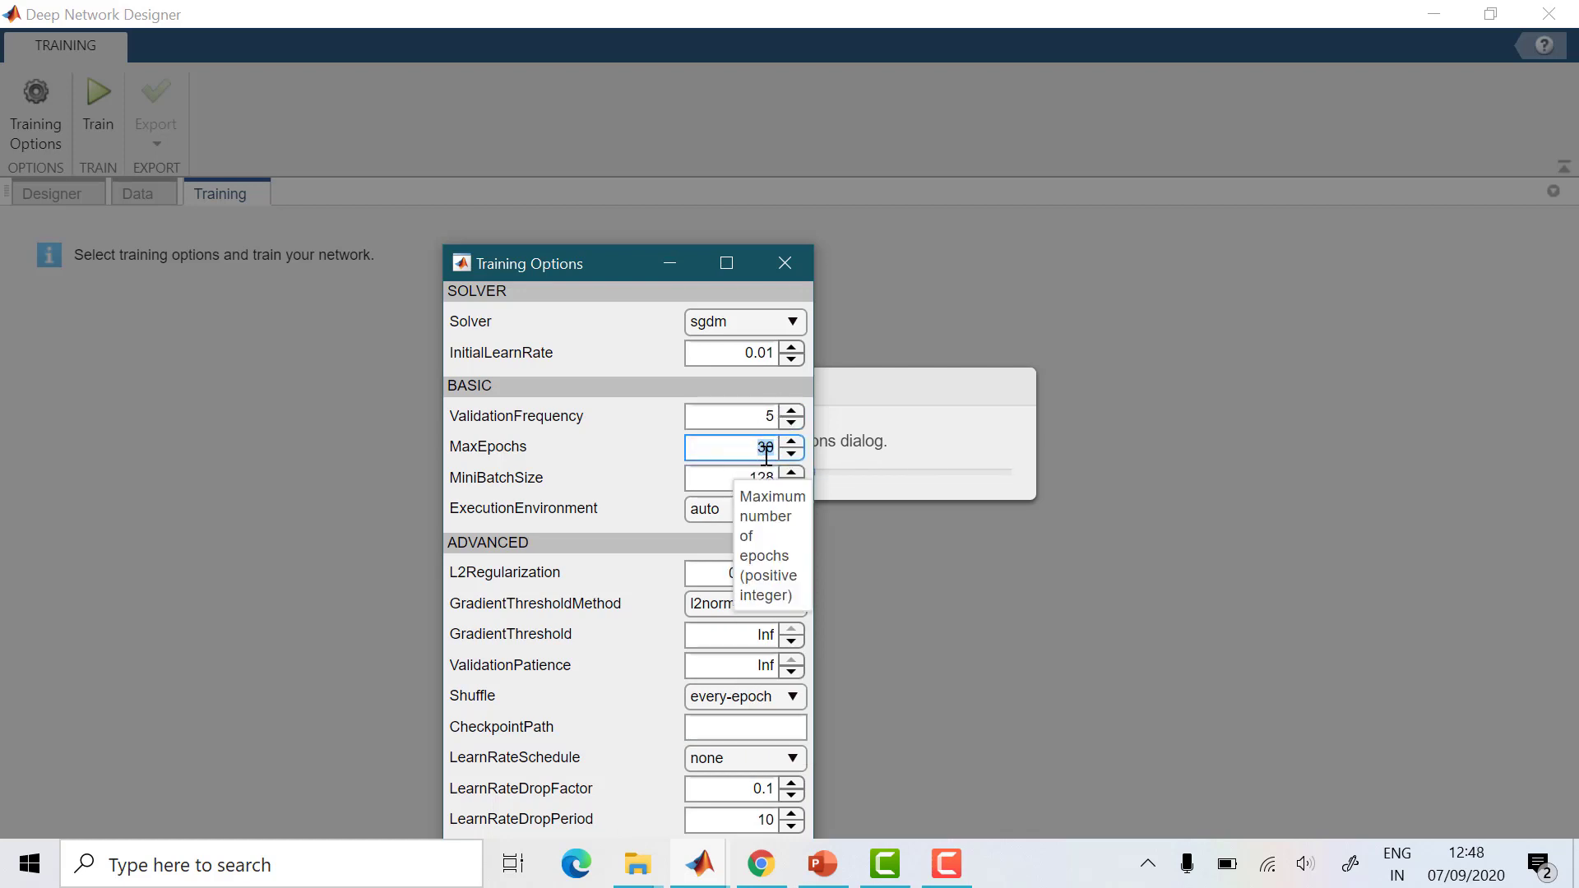
{"action": "type", "text": "8"}
{"action": "double_click", "coordinate": [766, 478]}
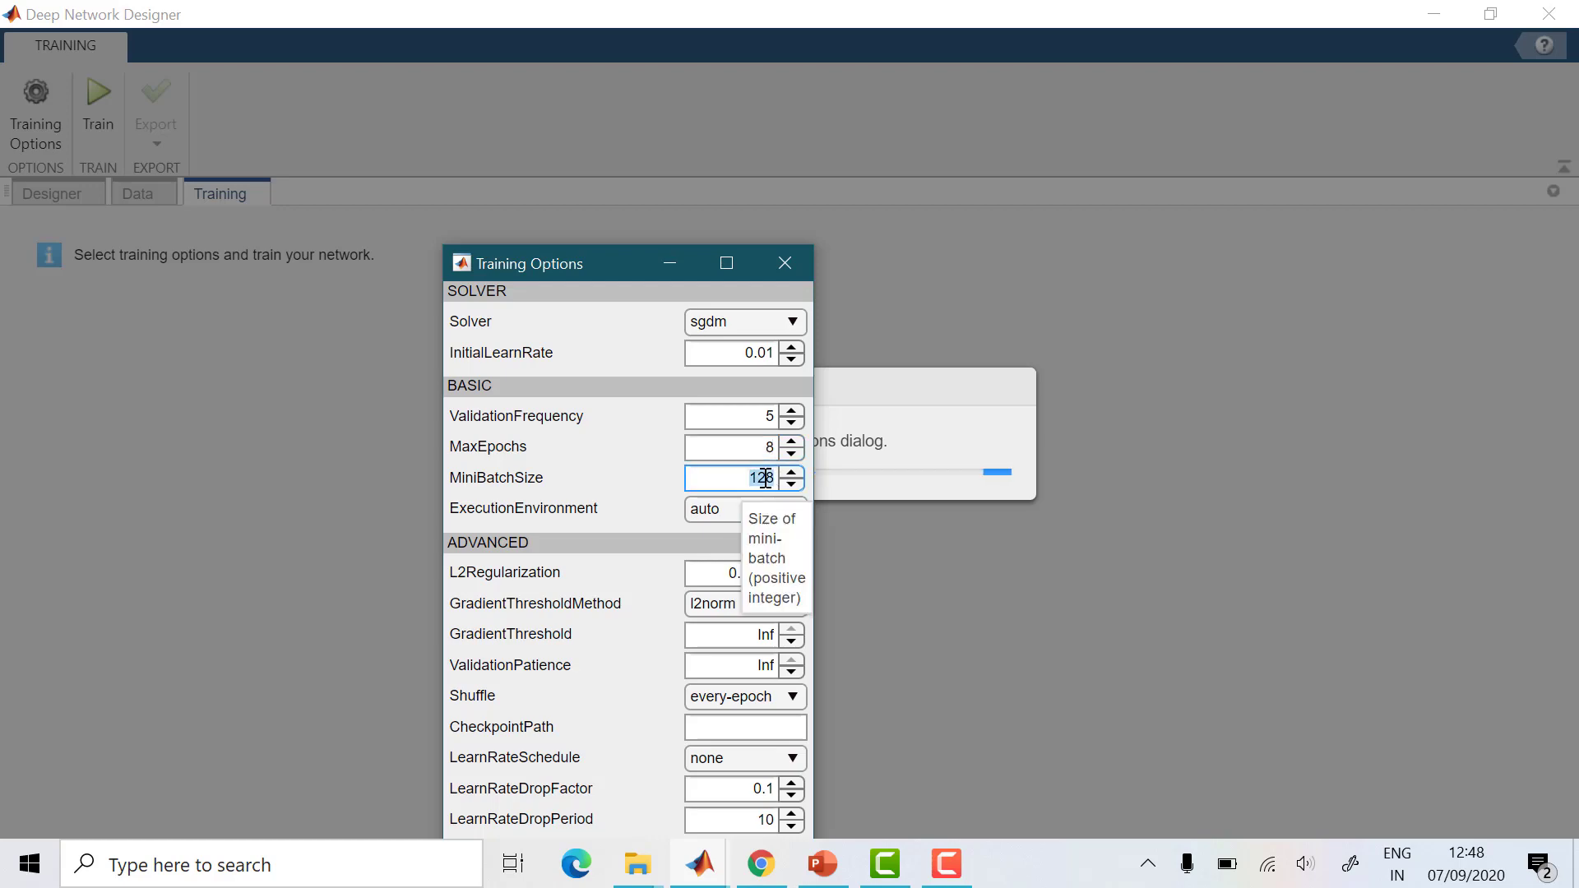
{"action": "type", "text": "11"}
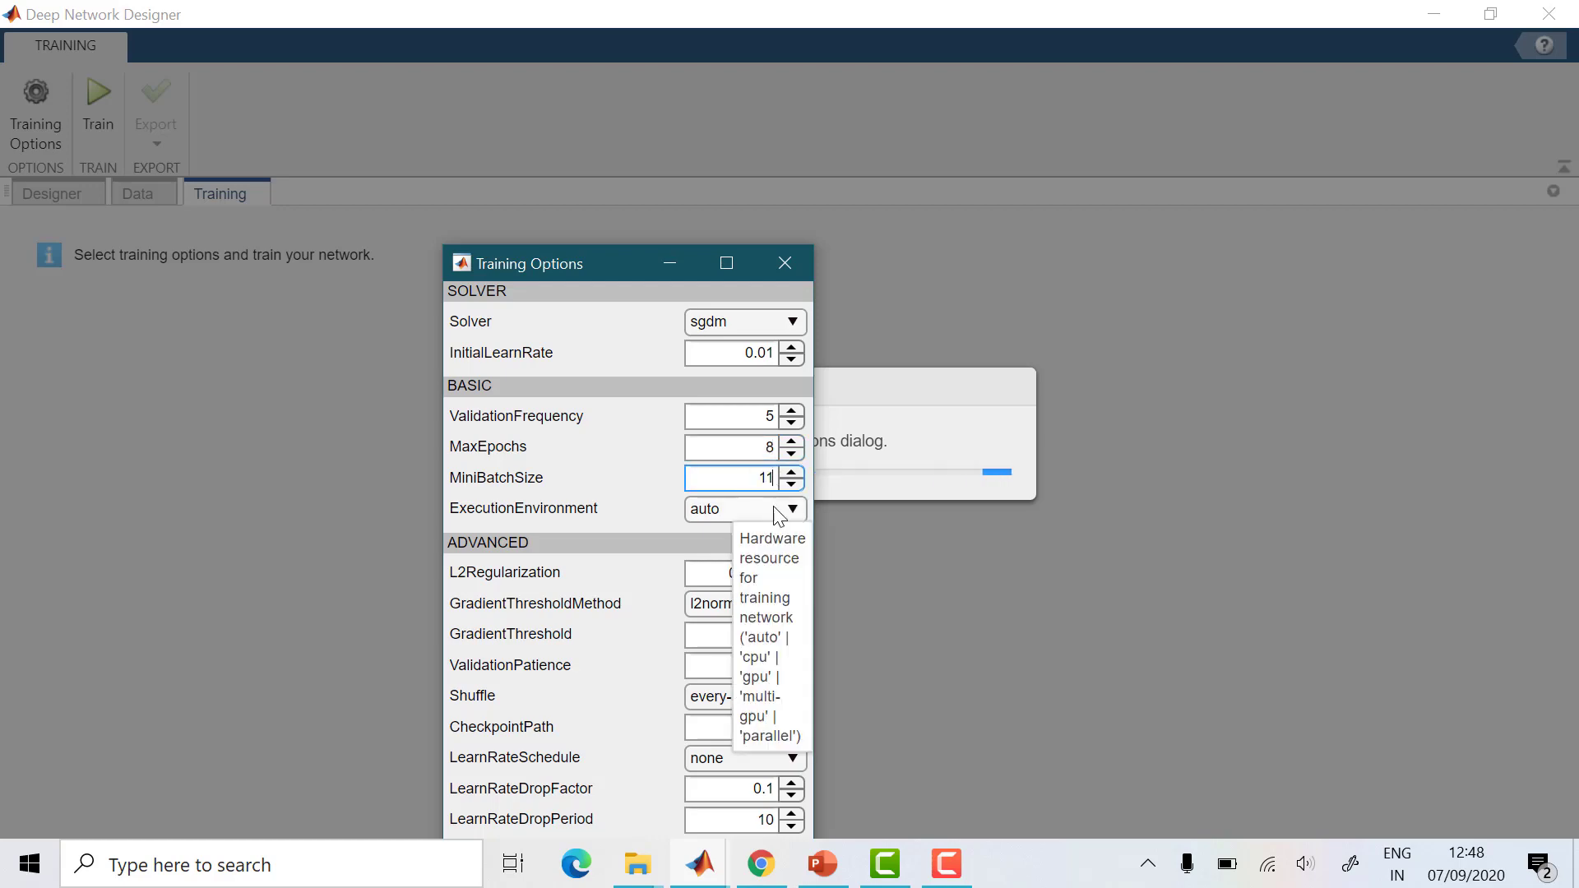
Check the recommended training options in the MathWorks documentation in Chrome, then close the Training Options dialog and train the network
{"action": "left_click", "coordinate": [763, 864]}
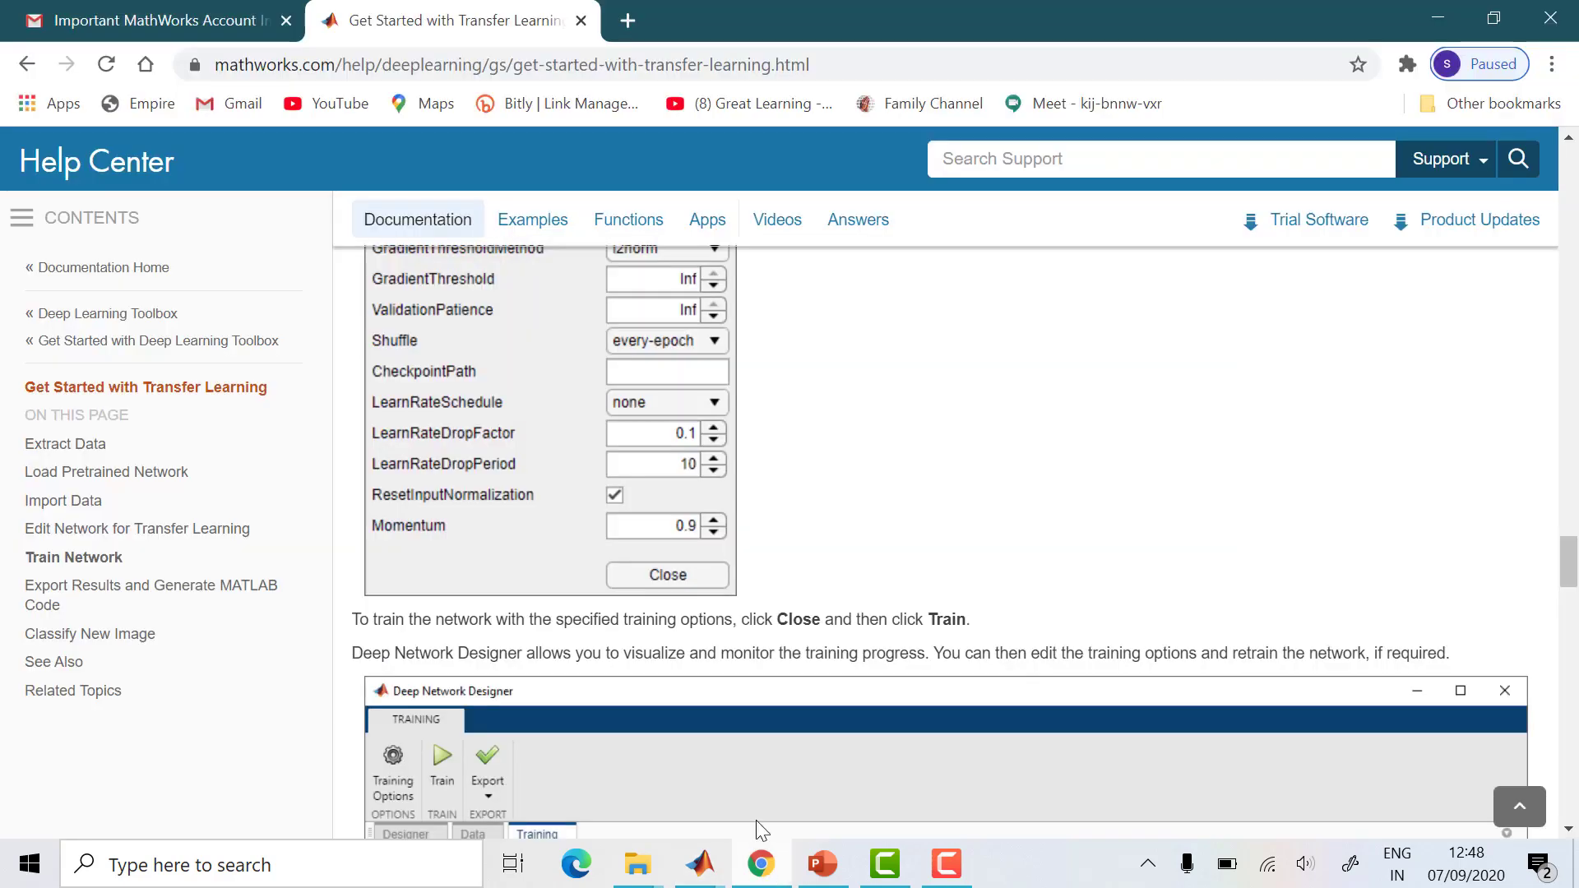
{"action": "scroll", "coordinate": [765, 589], "scroll_direction": "up", "scroll_amount": 5}
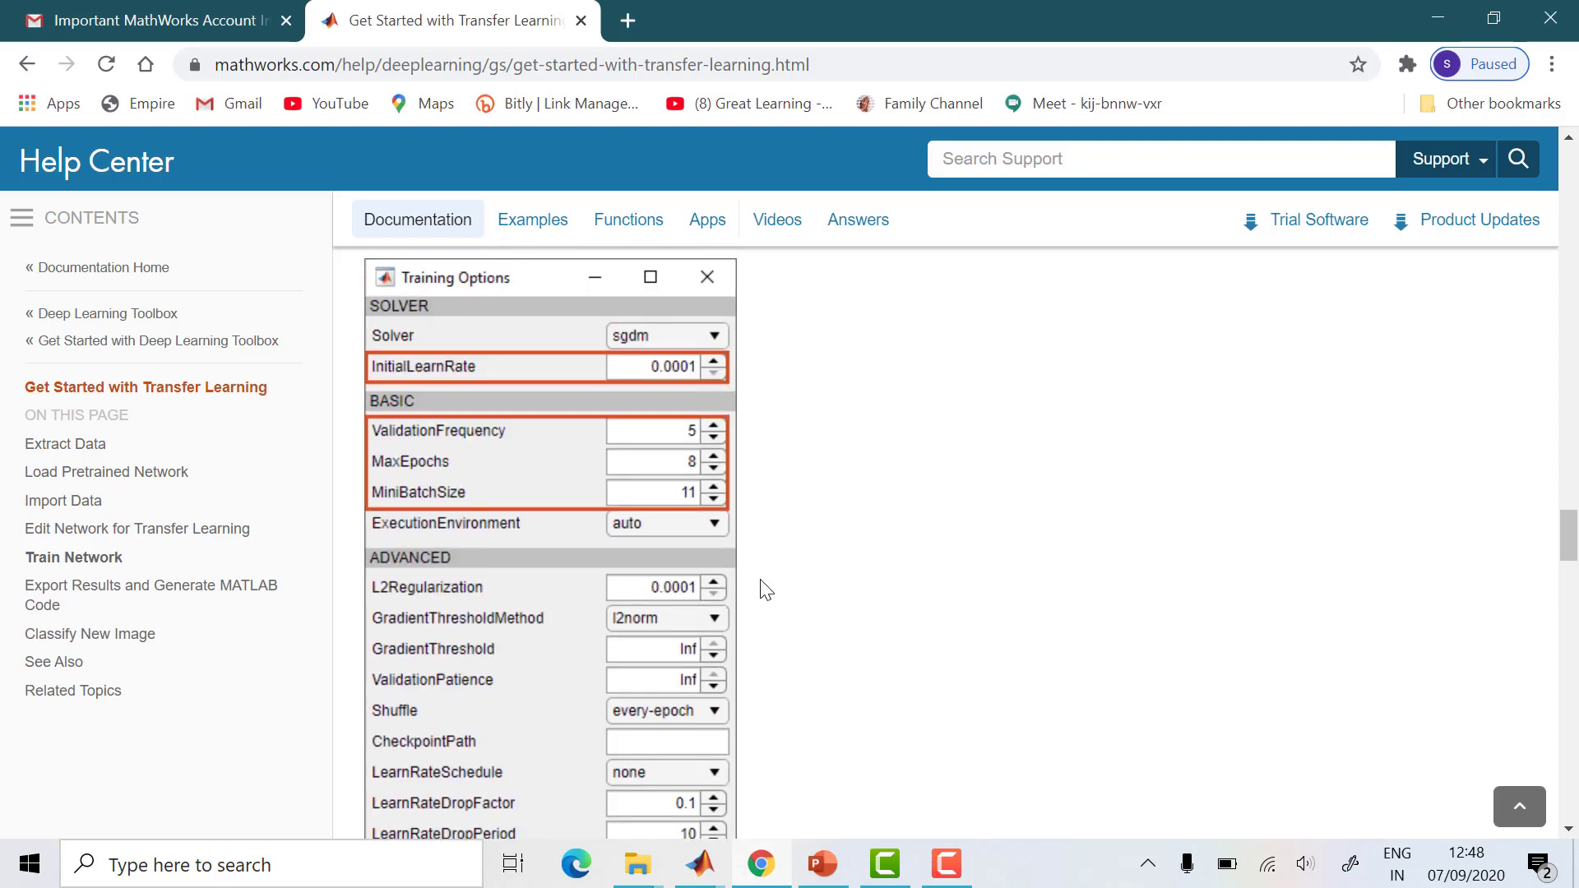
{"action": "left_click", "coordinate": [1440, 18]}
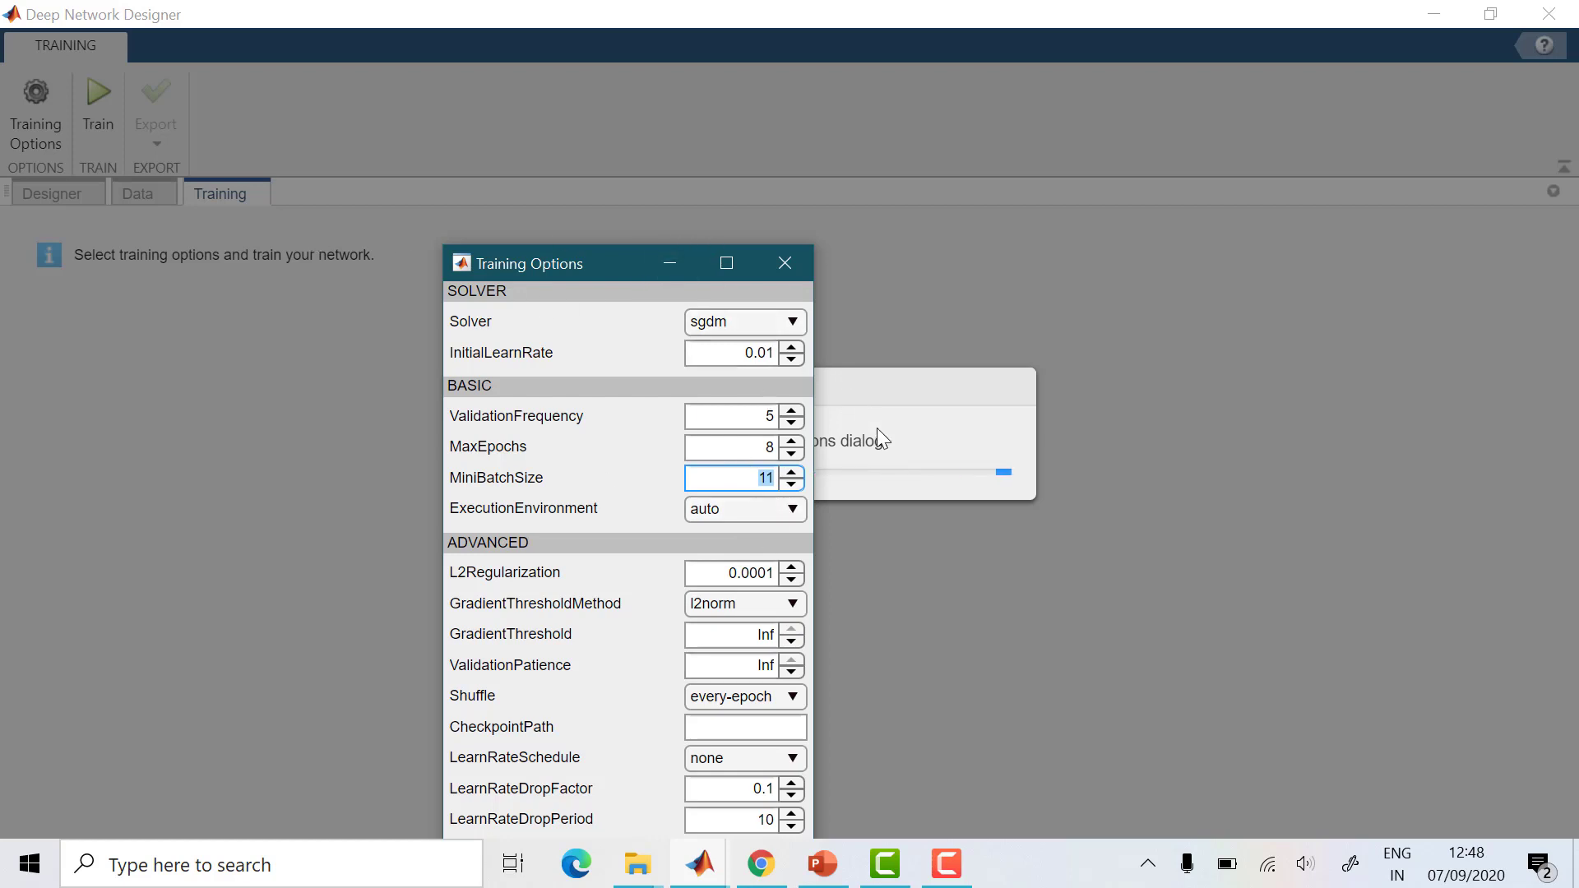
{"action": "left_click", "coordinate": [784, 262]}
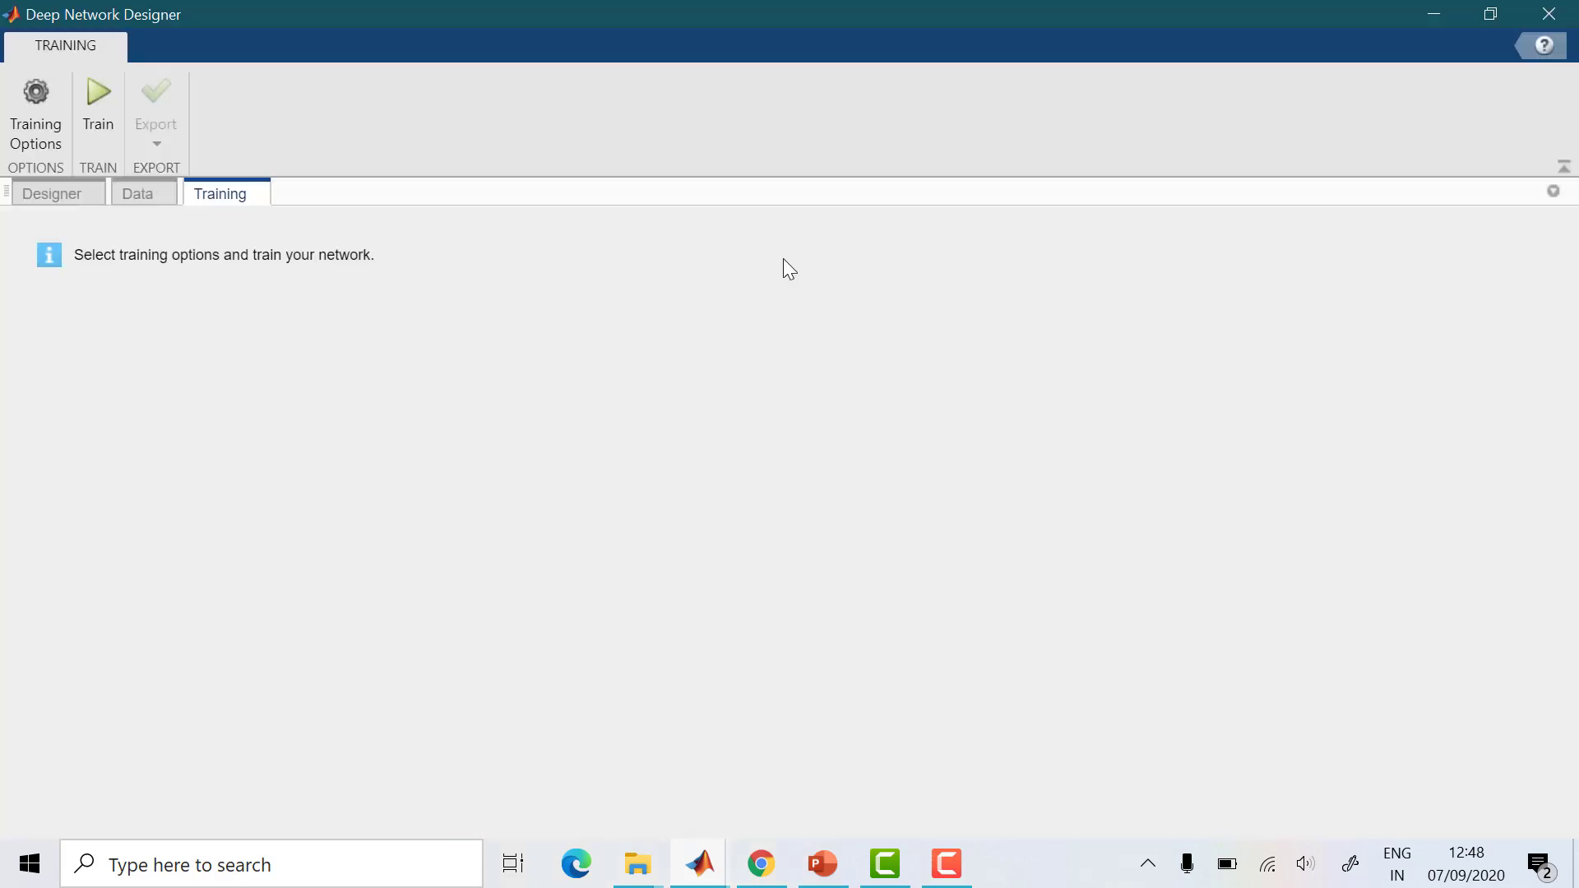
{"action": "left_click", "coordinate": [94, 87]}
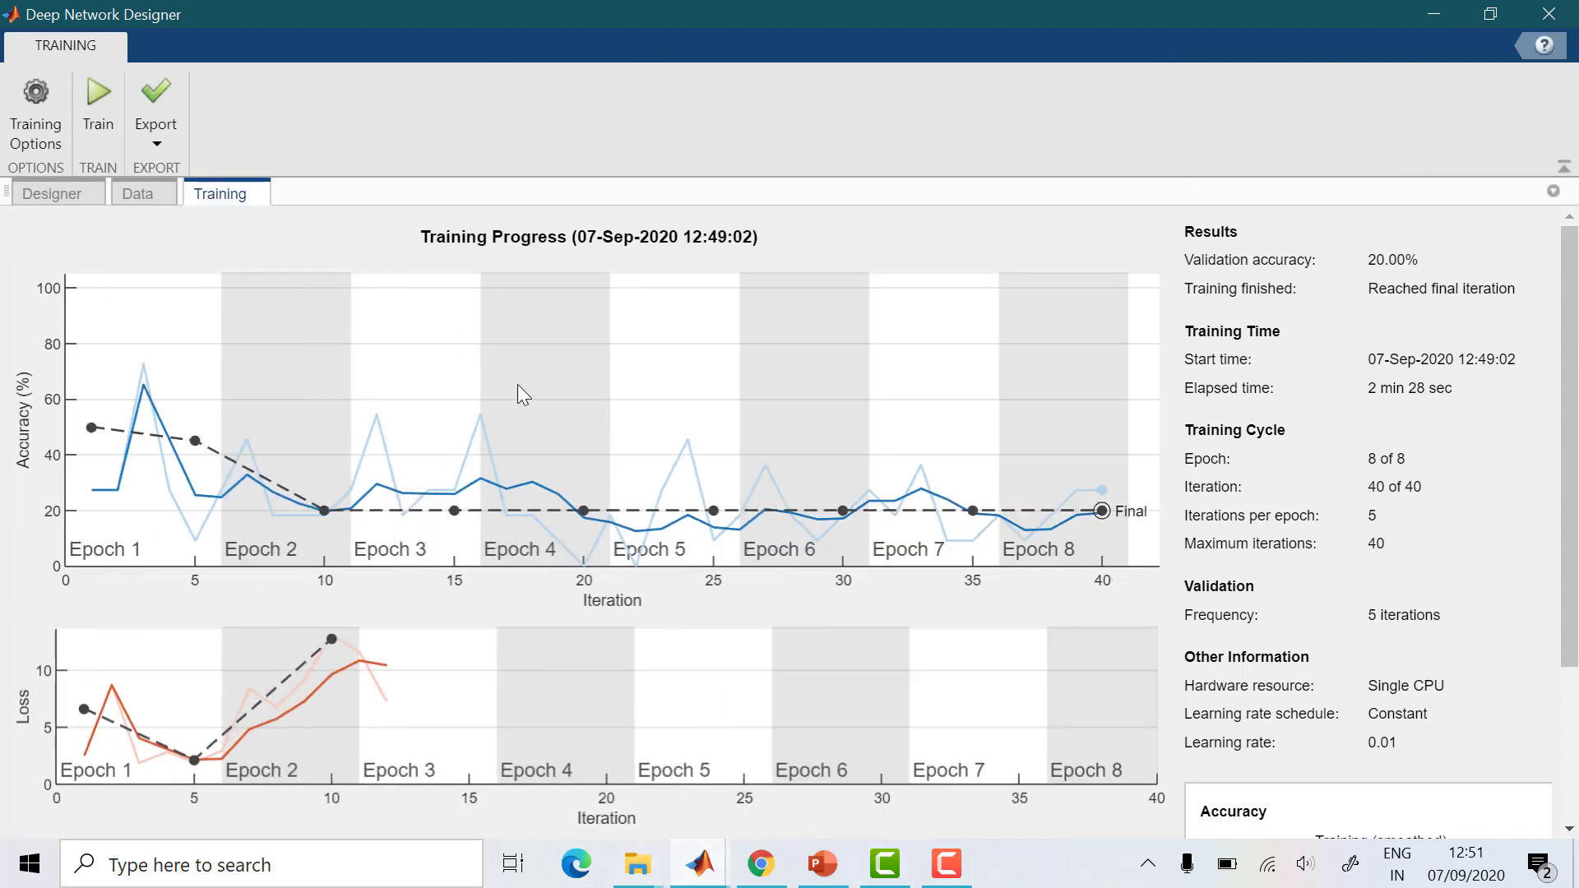
Export the trained network and results to the workspace, and switch to the Command Window of the main MATLAB window
{"action": "left_click", "coordinate": [149, 145]}
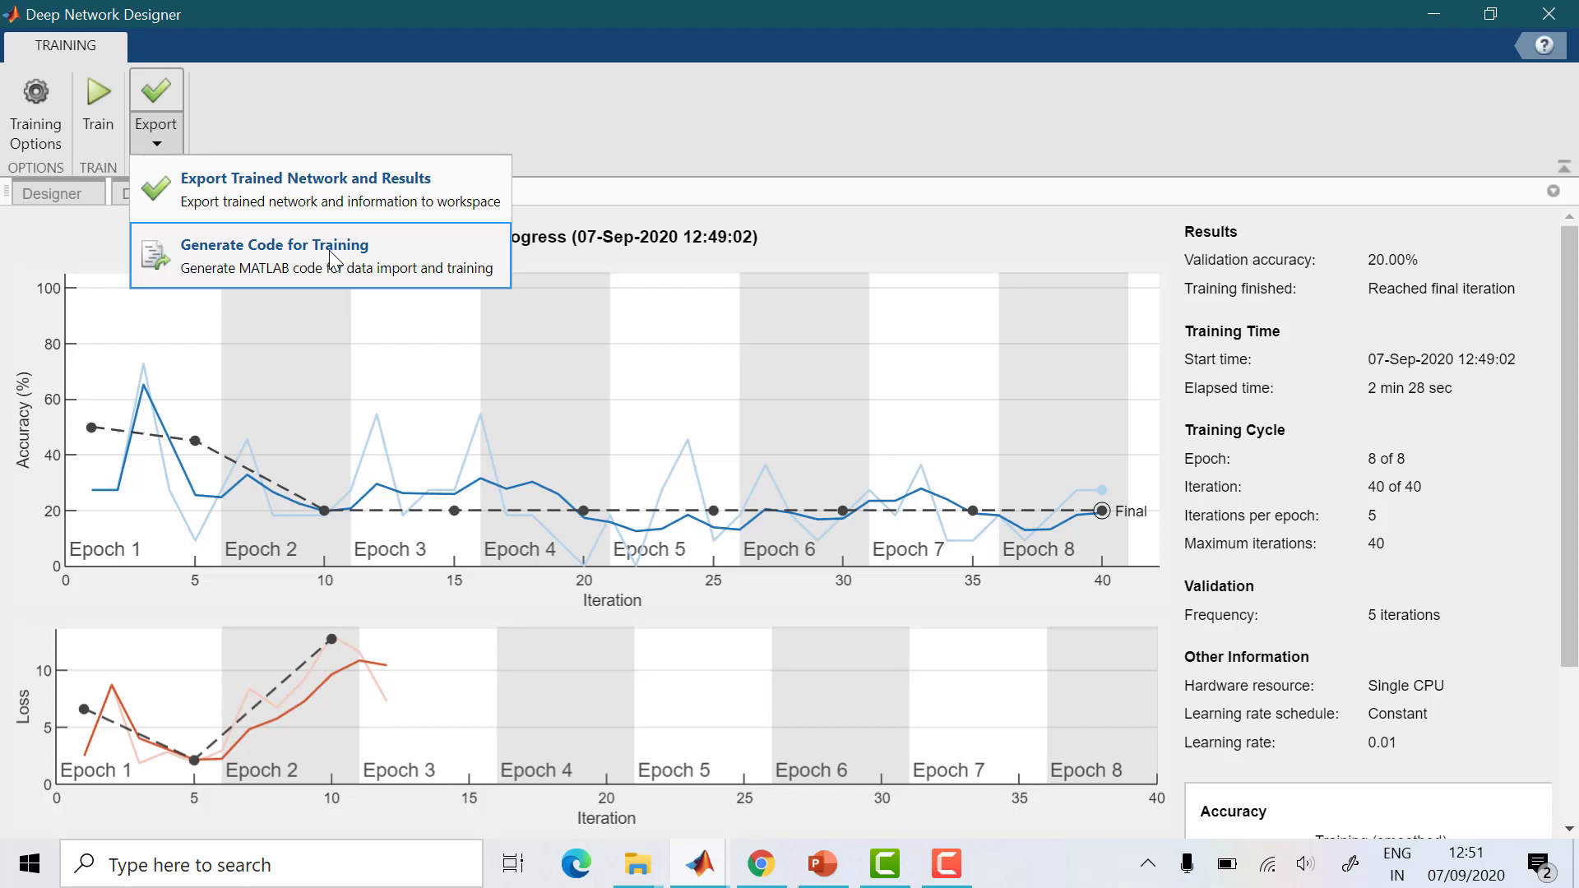
{"action": "left_click", "coordinate": [343, 203]}
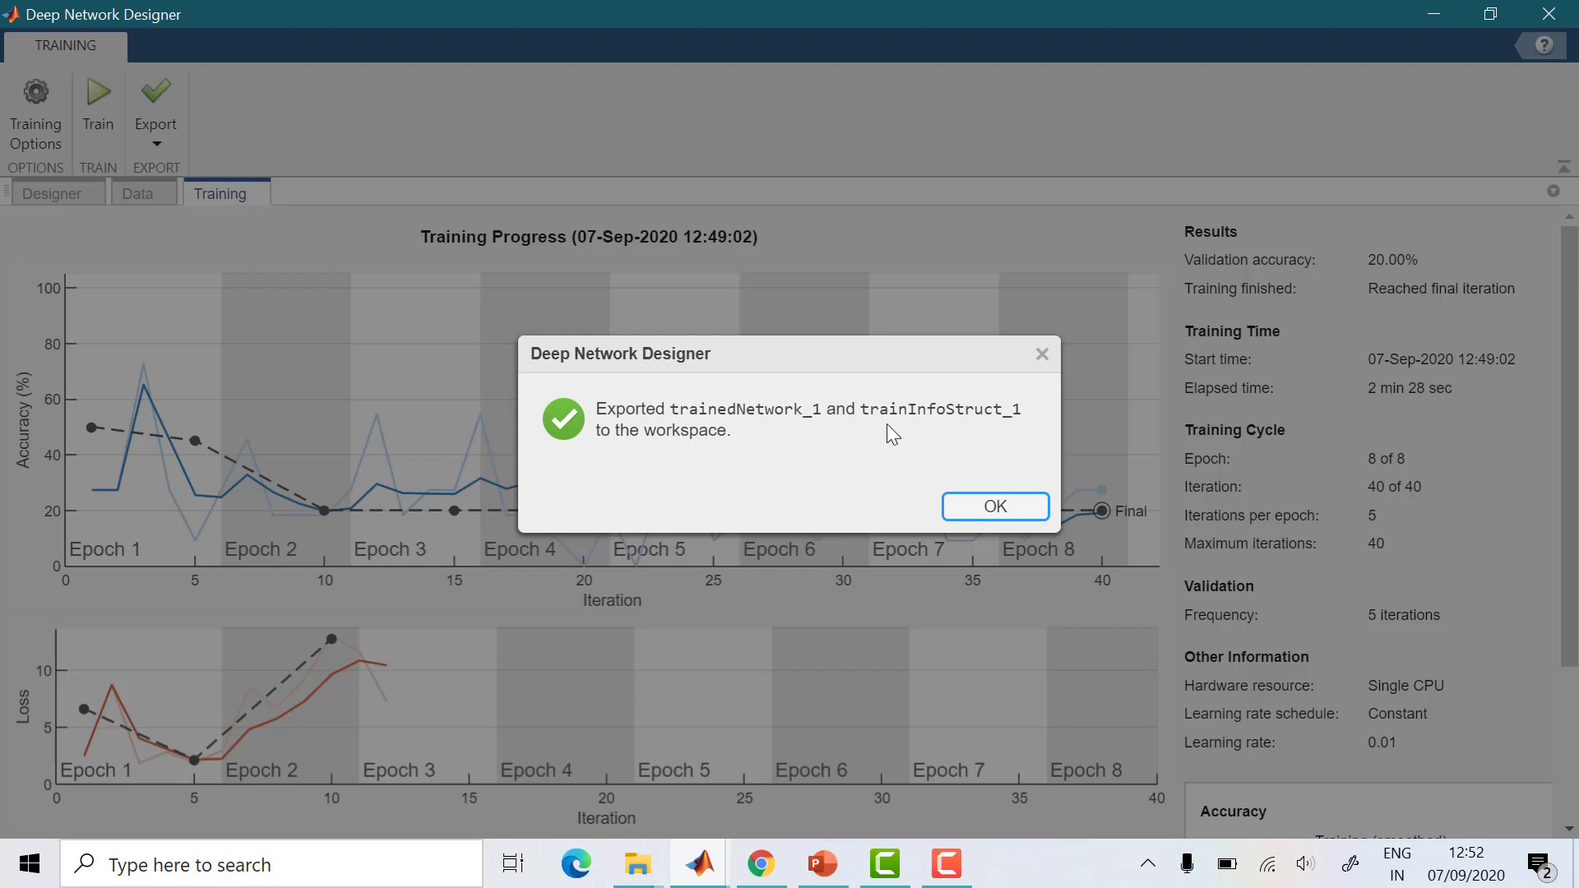
{"action": "left_click", "coordinate": [995, 506]}
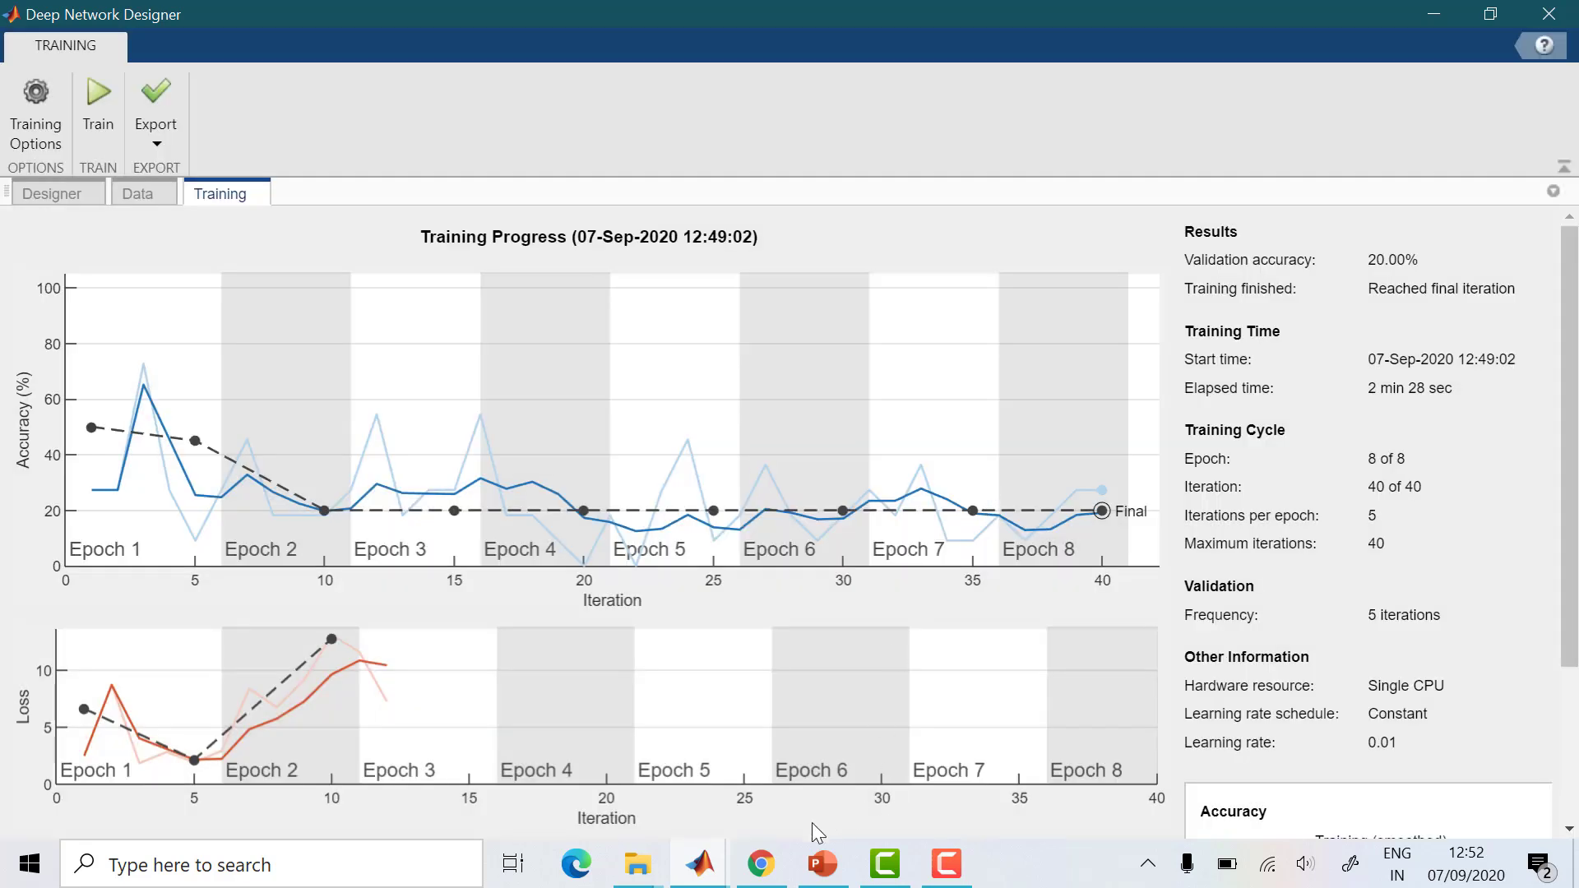
{"action": "mouse_move", "coordinate": [706, 870]}
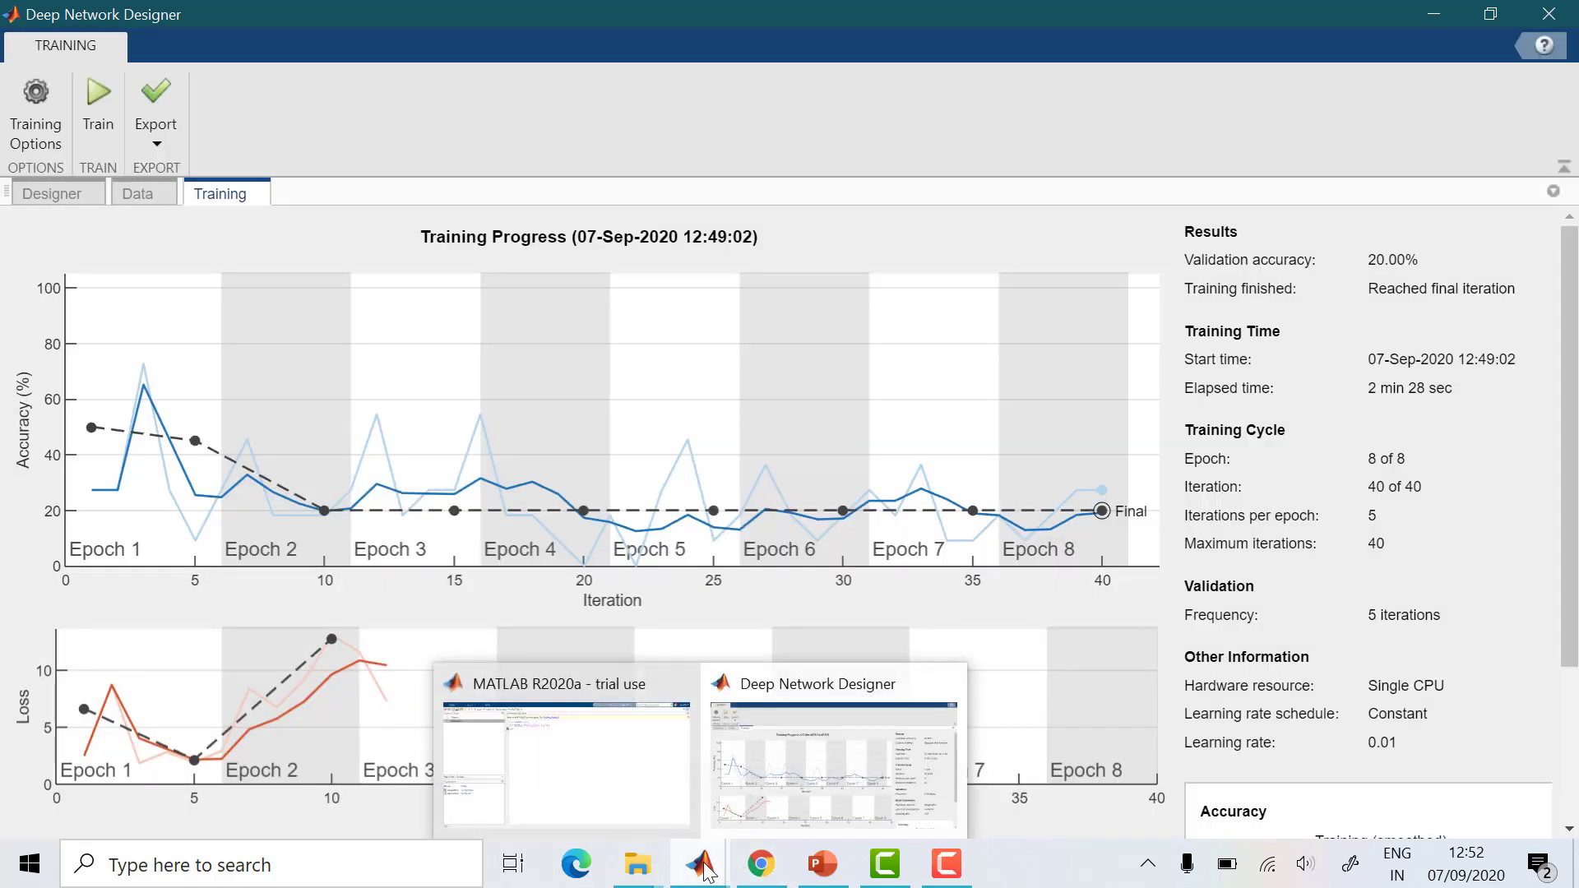
{"action": "left_click", "coordinate": [626, 799]}
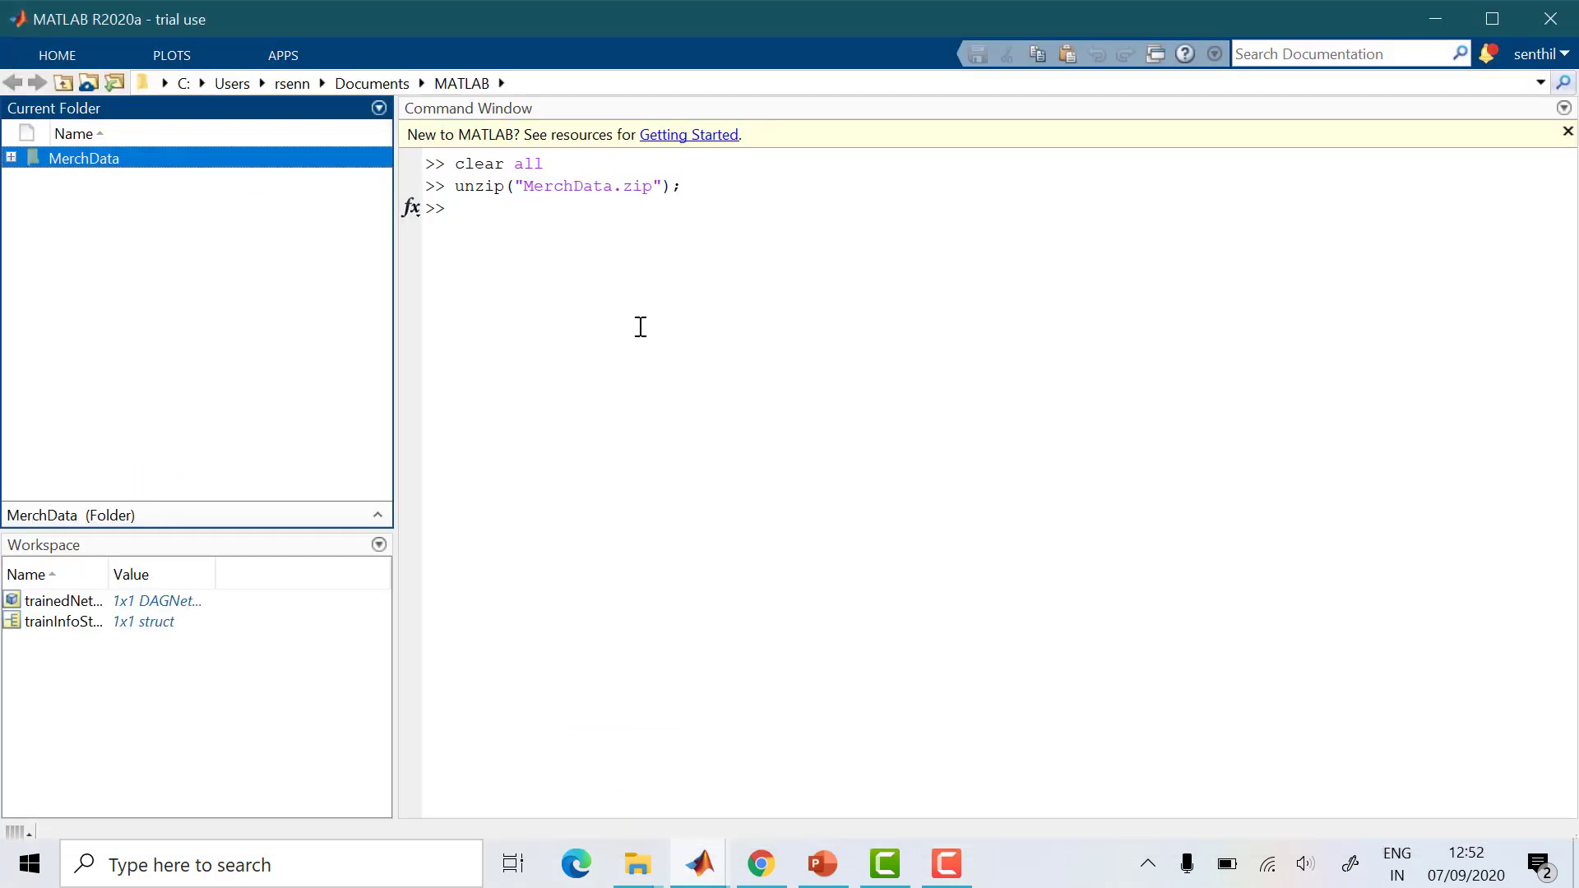
{"action": "left_click", "coordinate": [547, 241]}
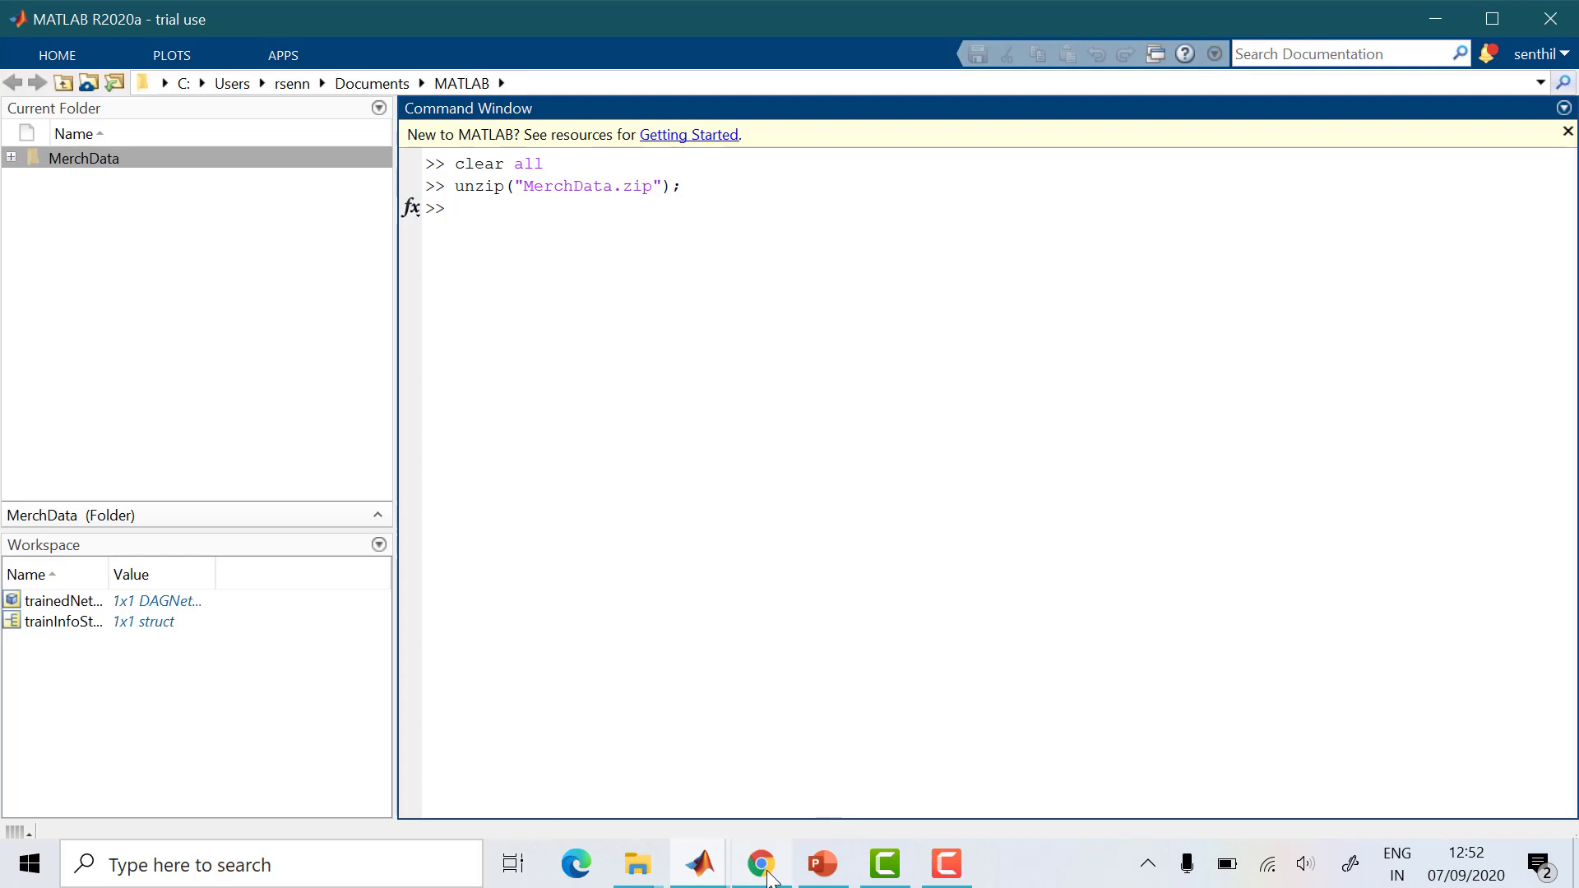
{"action": "mouse_move", "coordinate": [769, 878]}
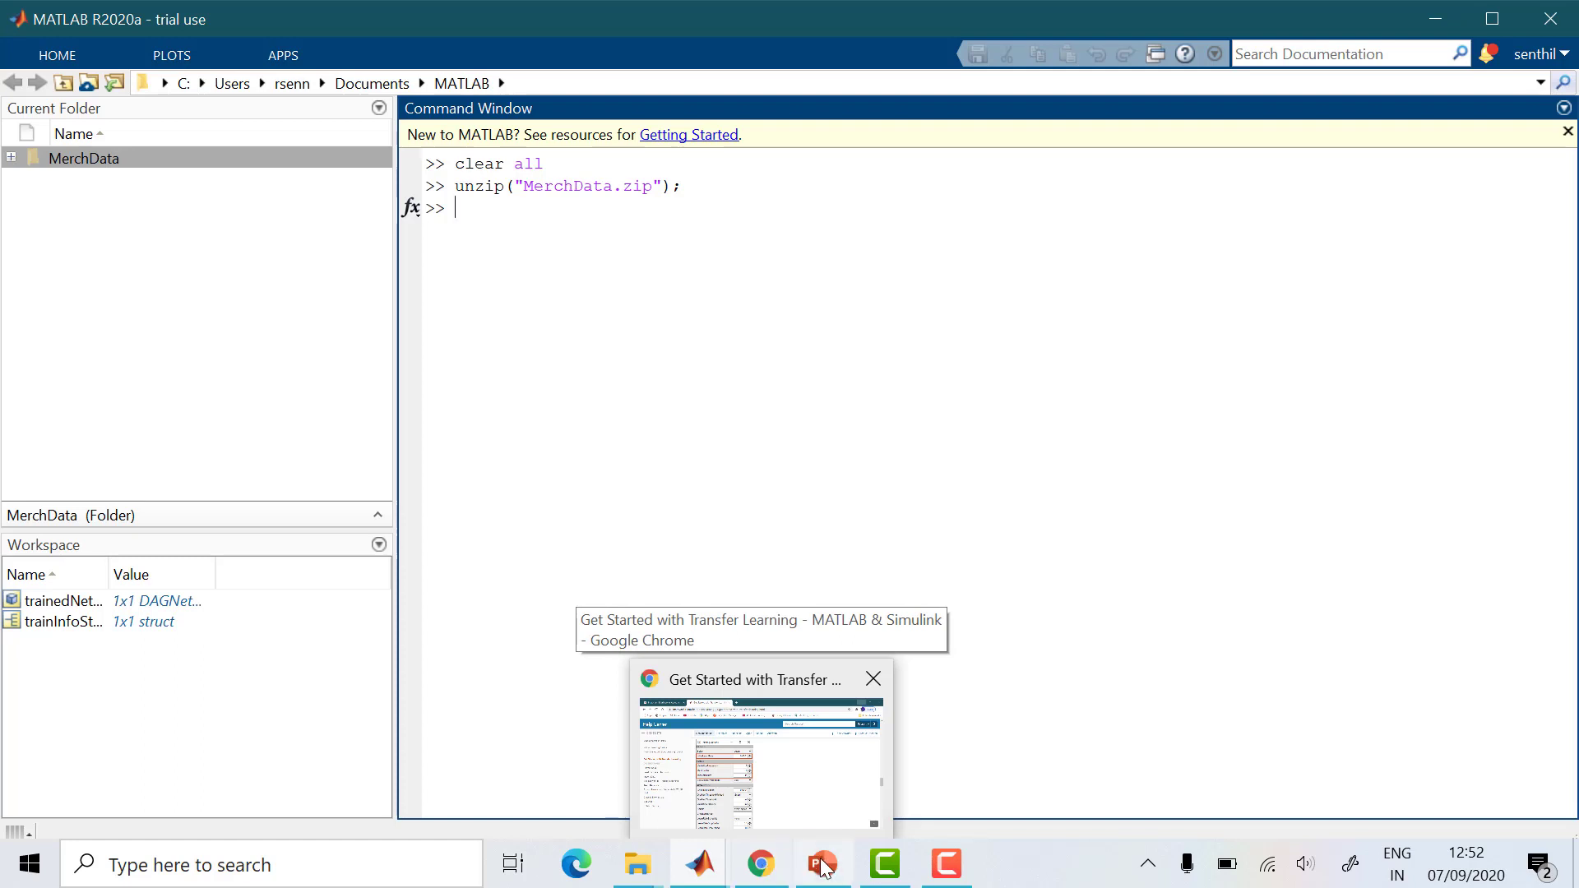
{"action": "left_click", "coordinate": [763, 870]}
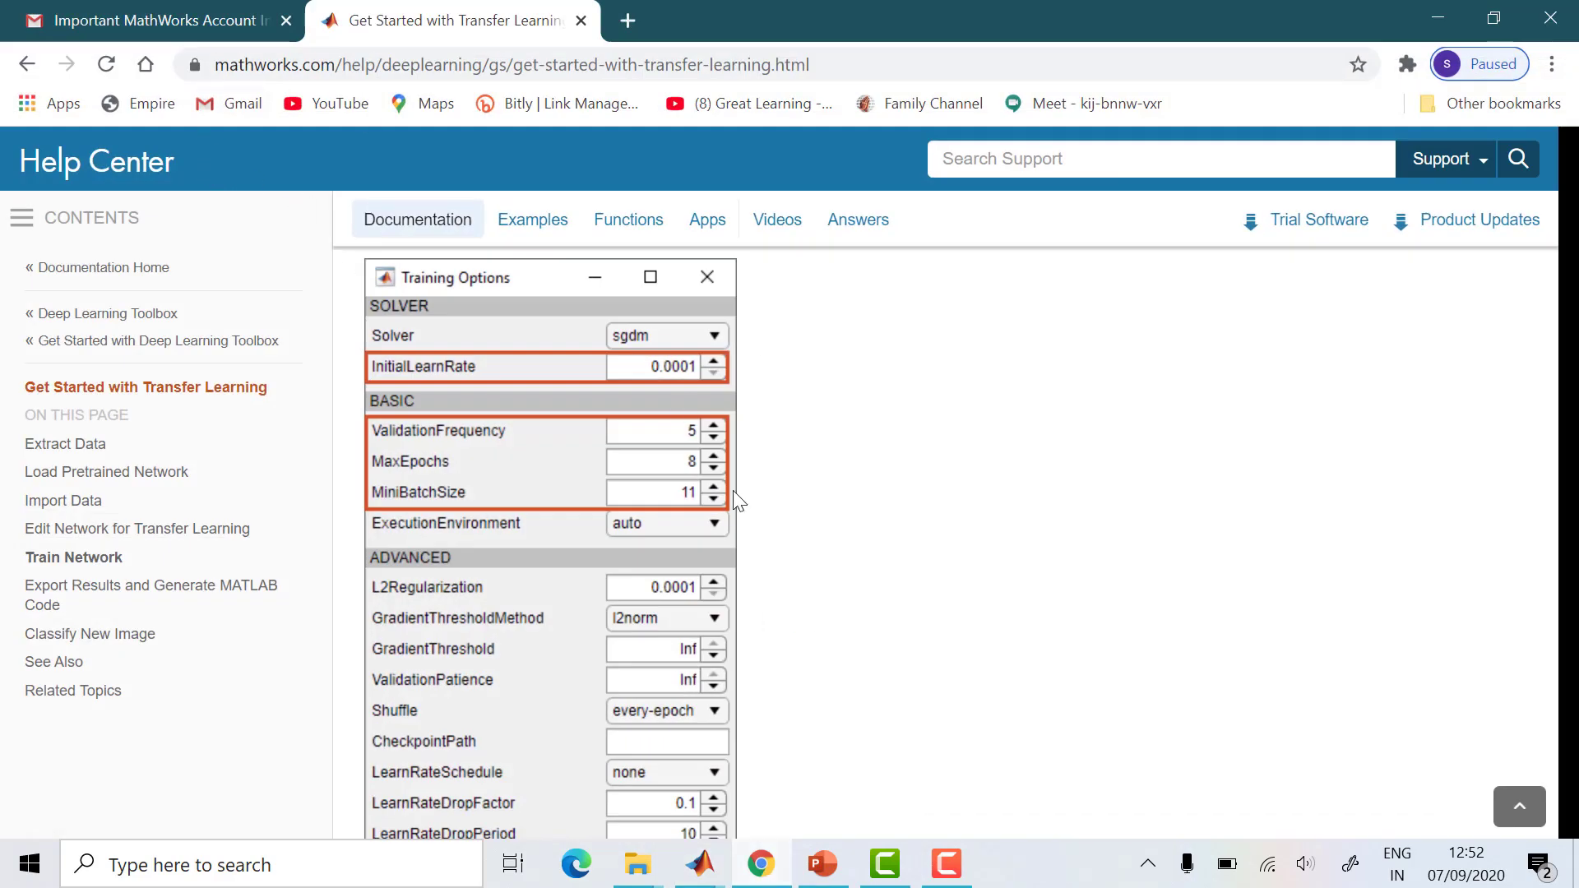
{"action": "left_click", "coordinate": [1435, 20]}
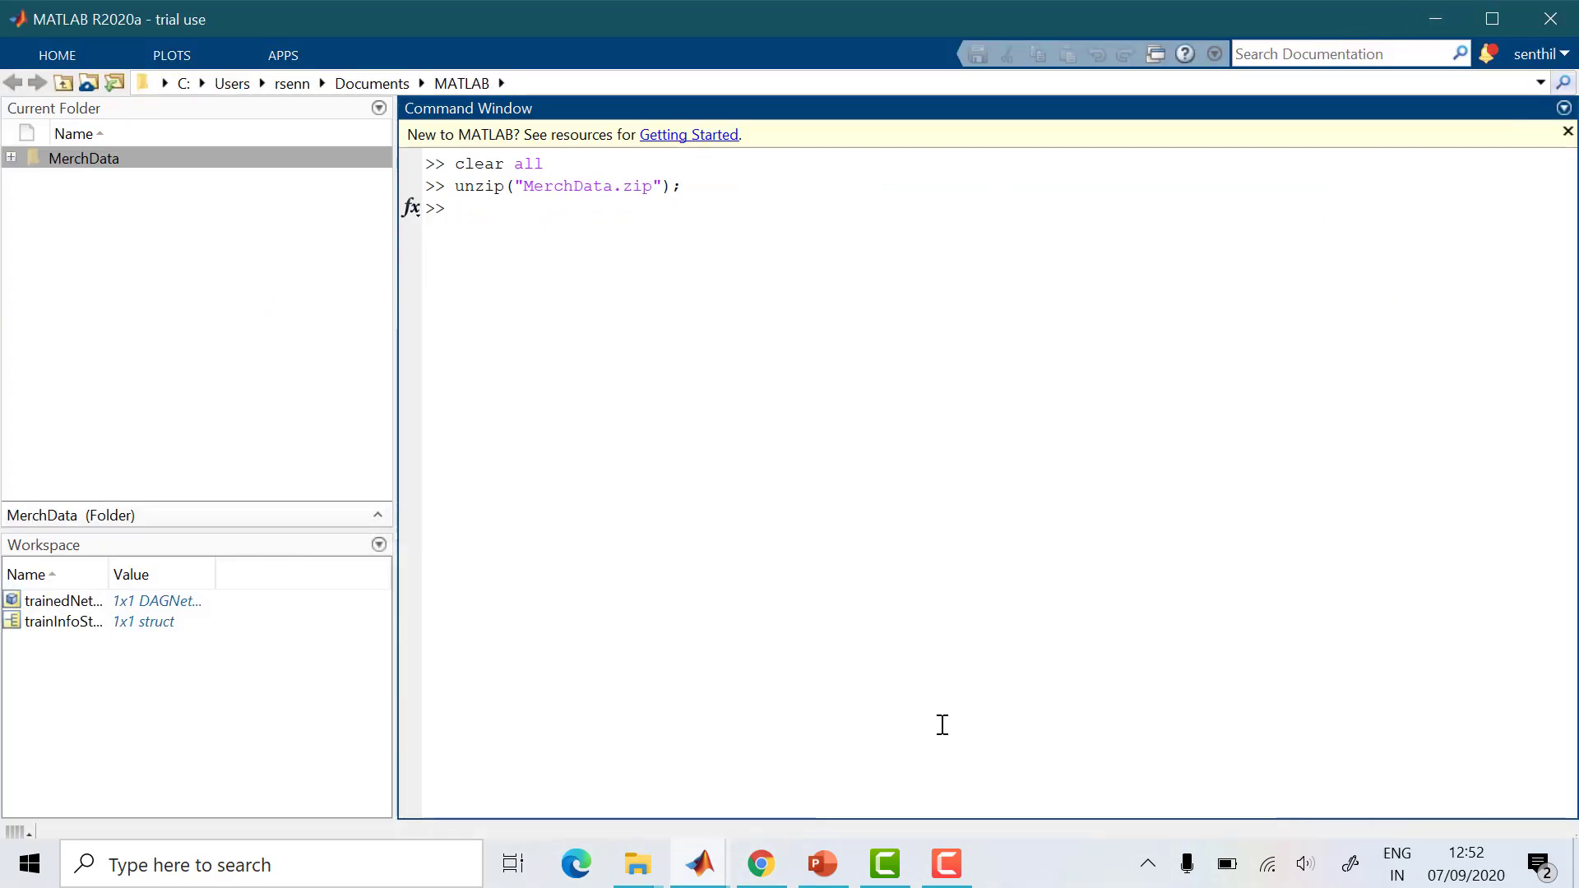
Switch to the AI presentation in PowerPoint and display slide 57, "Test trained network"
{"action": "left_click", "coordinate": [823, 864]}
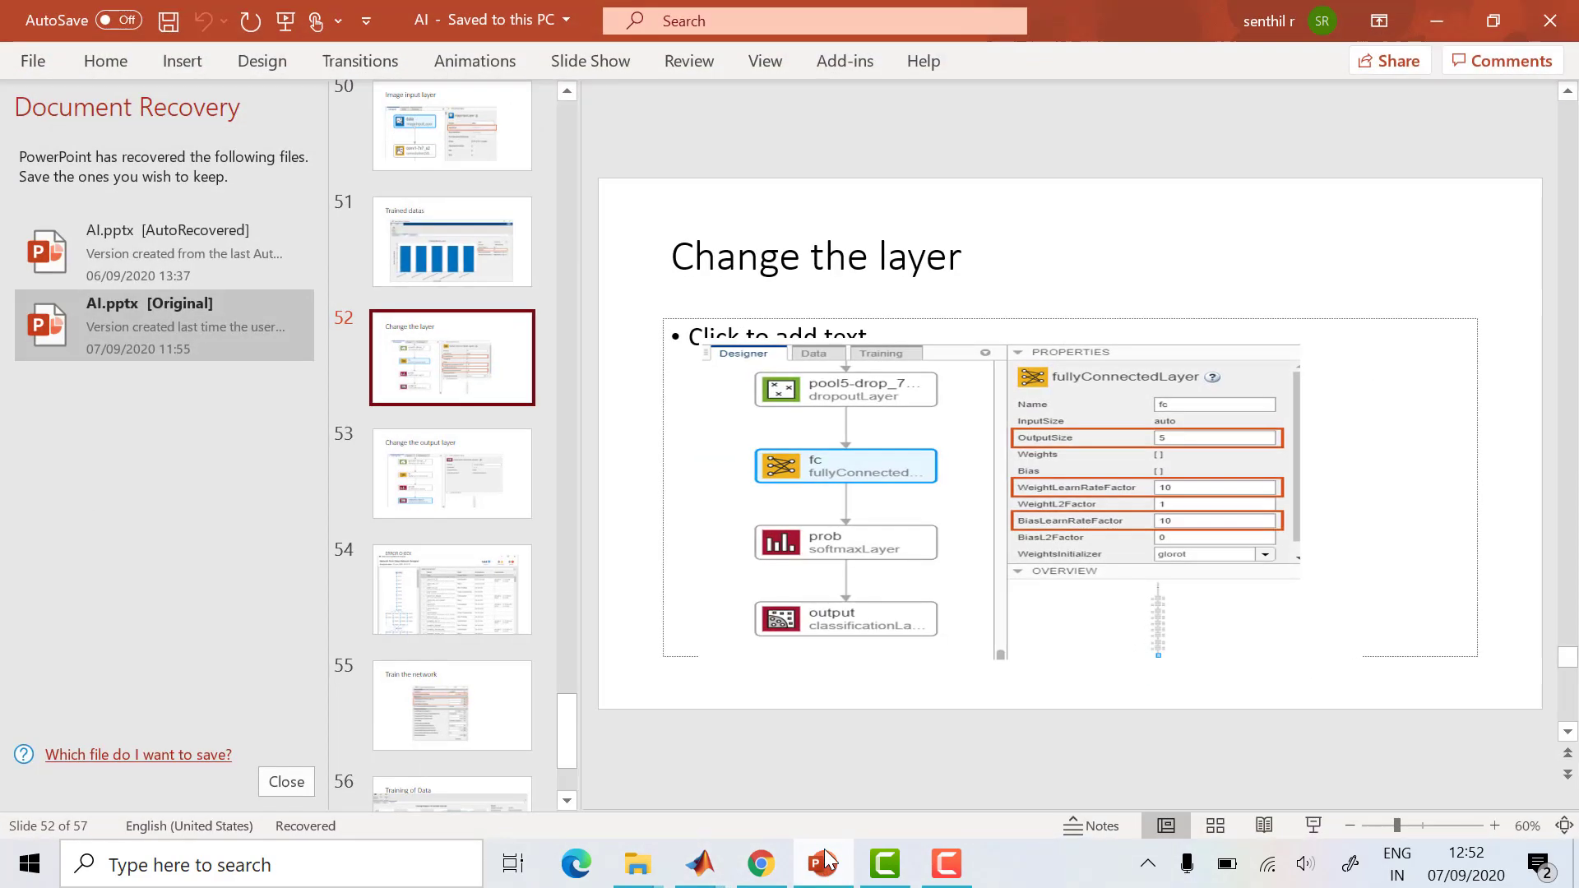
{"action": "left_click", "coordinate": [462, 709]}
{"action": "scroll", "coordinate": [465, 704], "scroll_direction": "down", "scroll_amount": 2}
{"action": "left_click", "coordinate": [465, 699]}
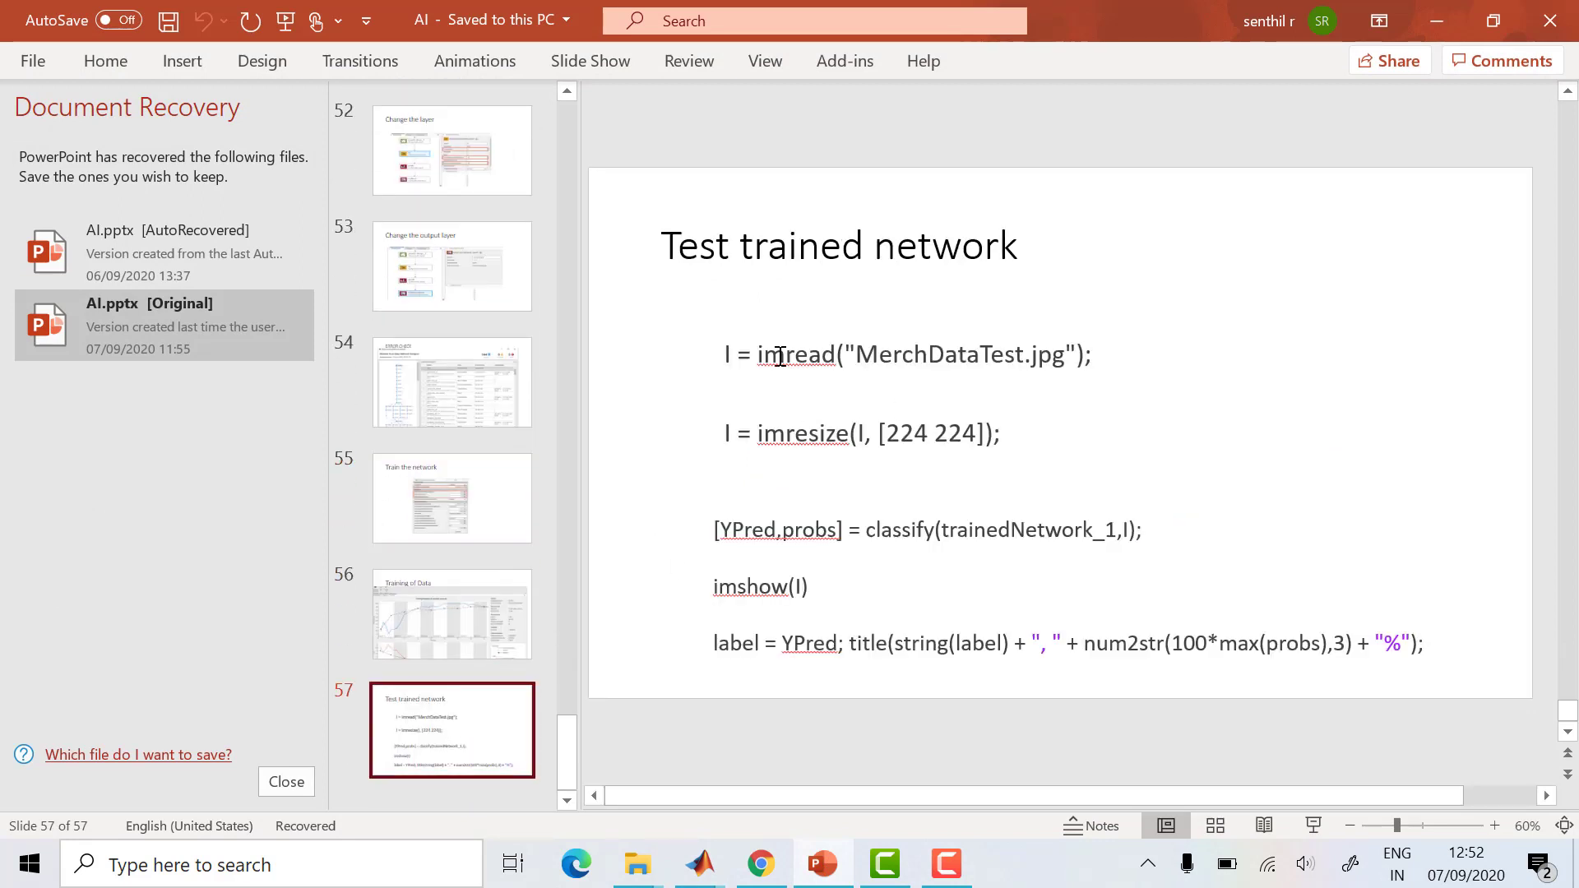
Copy the imread line from the slide and run I = imread("MerchDataTest.jpg"); in the MATLAB Command Window
{"action": "left_click_drag", "start_coordinate": [728, 356], "coordinate": [1083, 355]}
{"action": "key", "text": "ctrl+c"}
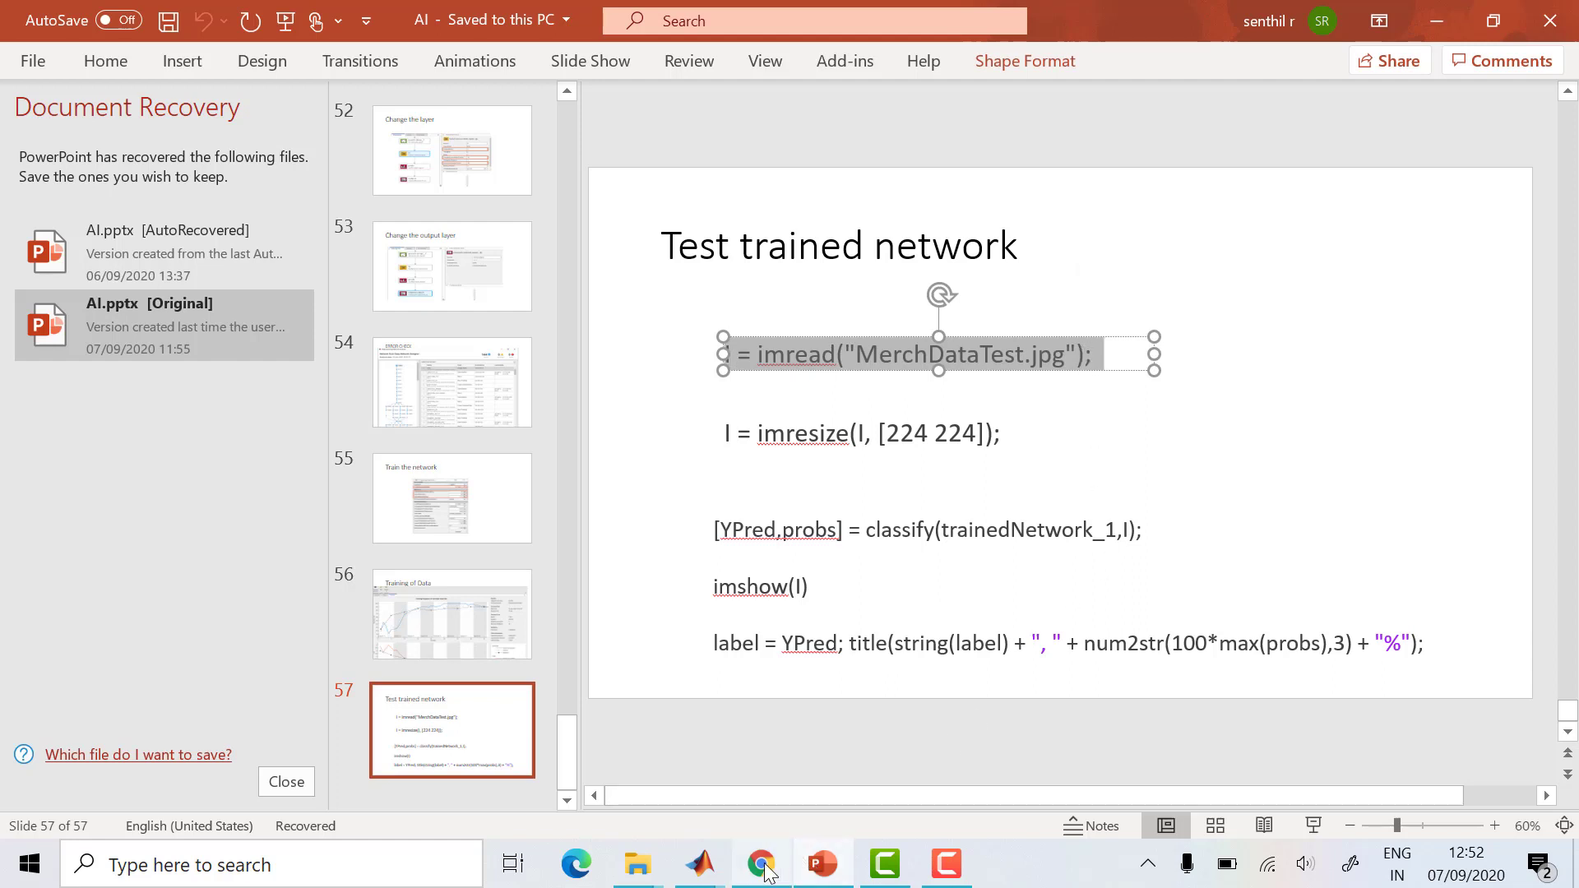
{"action": "mouse_move", "coordinate": [711, 865]}
{"action": "left_click", "coordinate": [646, 809]}
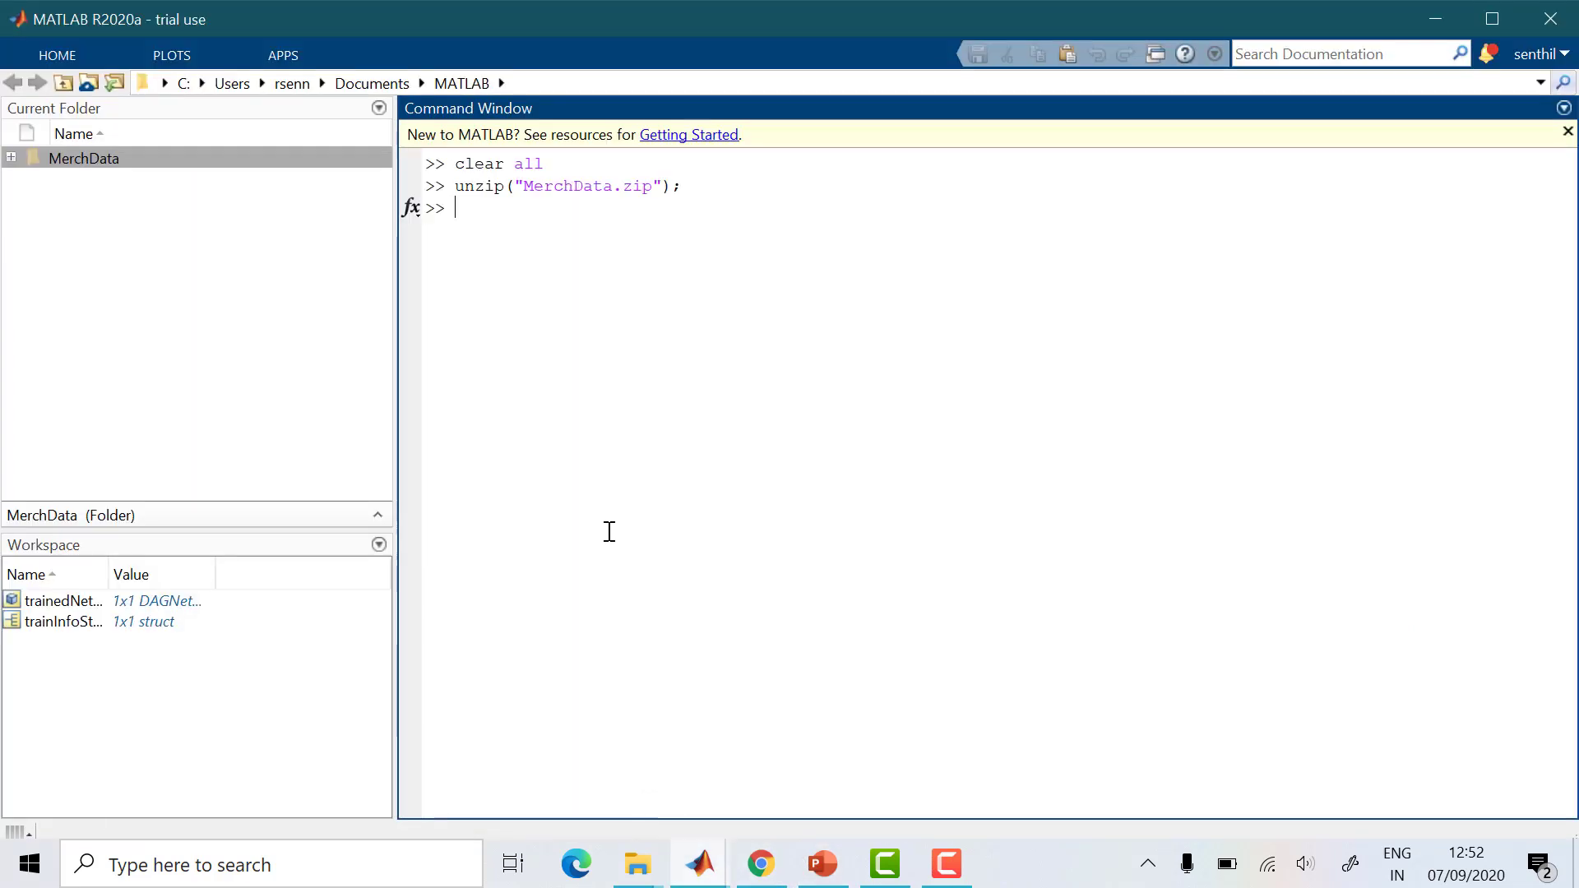
{"action": "key", "text": "ctrl+v"}
{"action": "key", "text": "Return"}
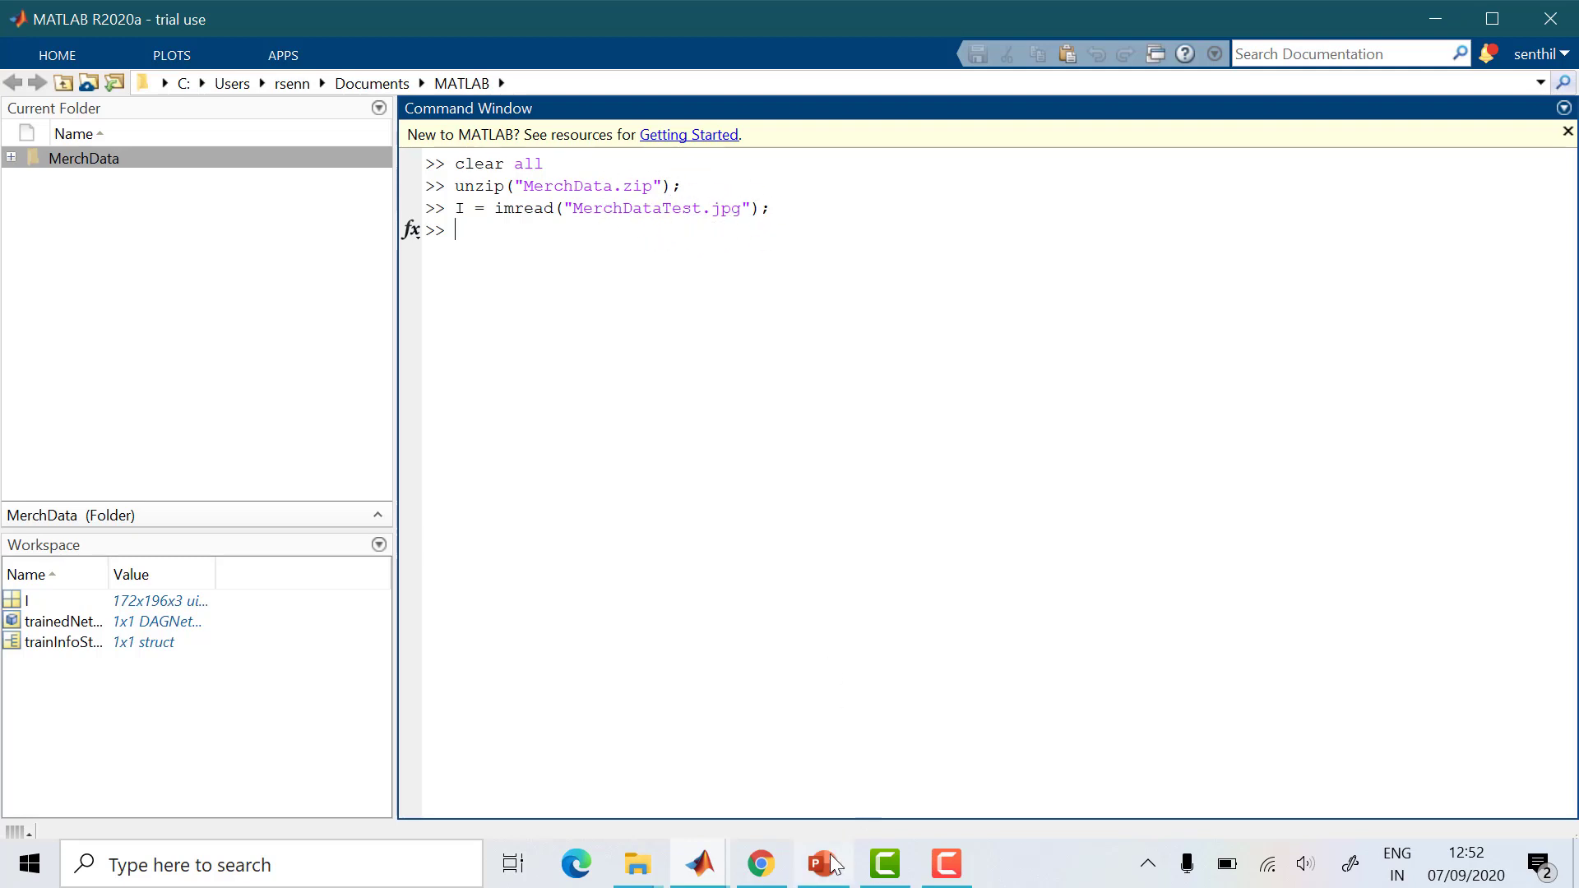
Copy the imresize line from the PowerPoint slide and run I = imresize(I, [224 224]); in the MATLAB Command Window
{"action": "left_click", "coordinate": [768, 871]}
{"action": "left_click", "coordinate": [771, 878]}
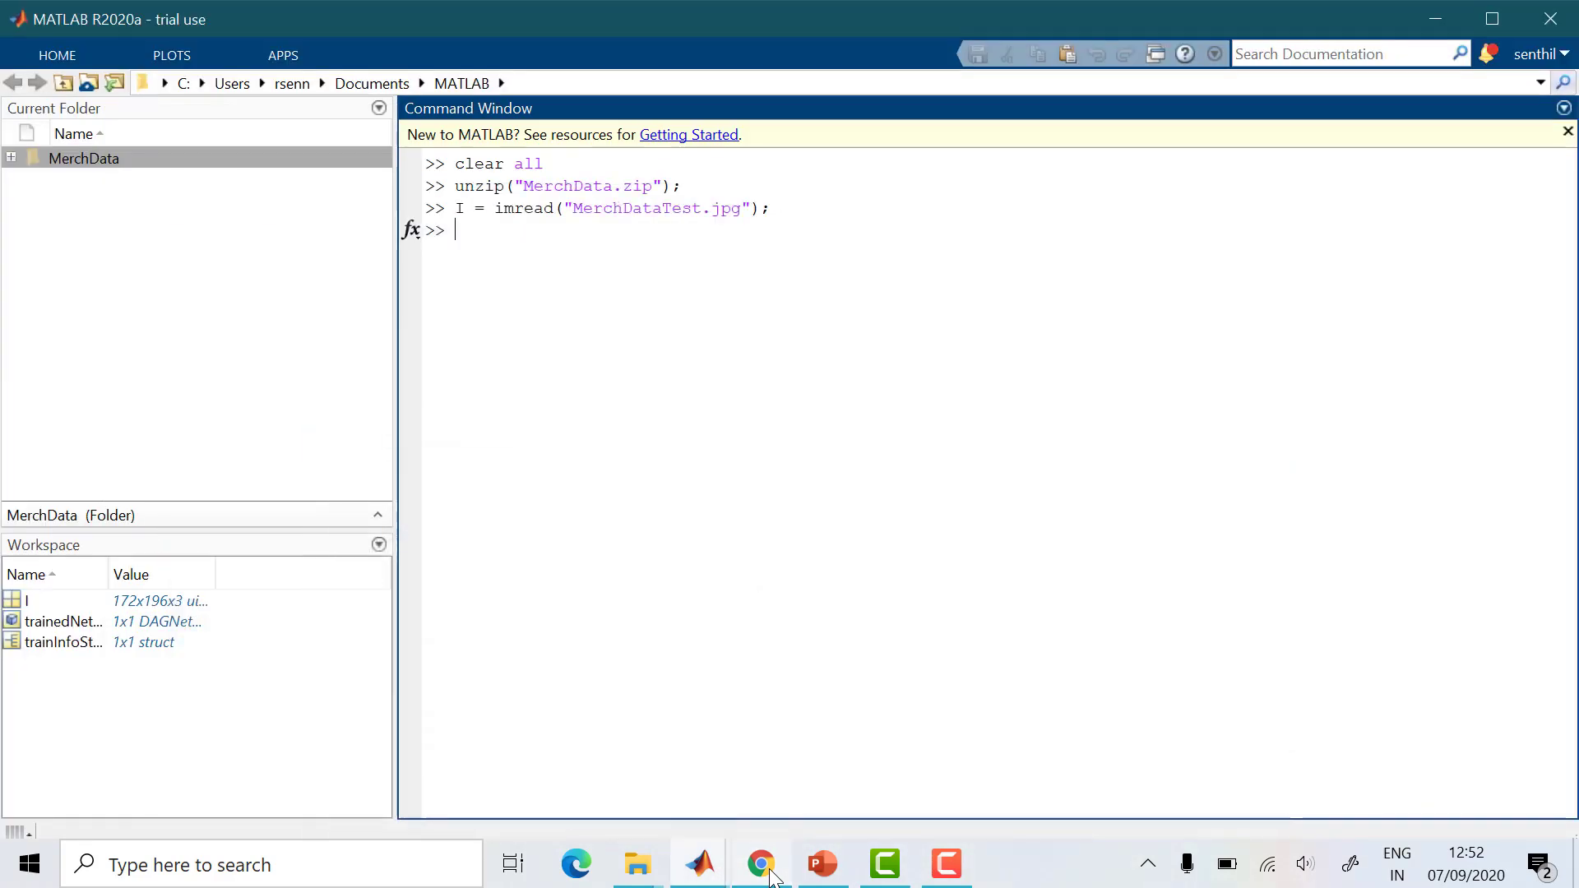
{"action": "left_click", "coordinate": [825, 867]}
{"action": "left_click", "coordinate": [786, 478]}
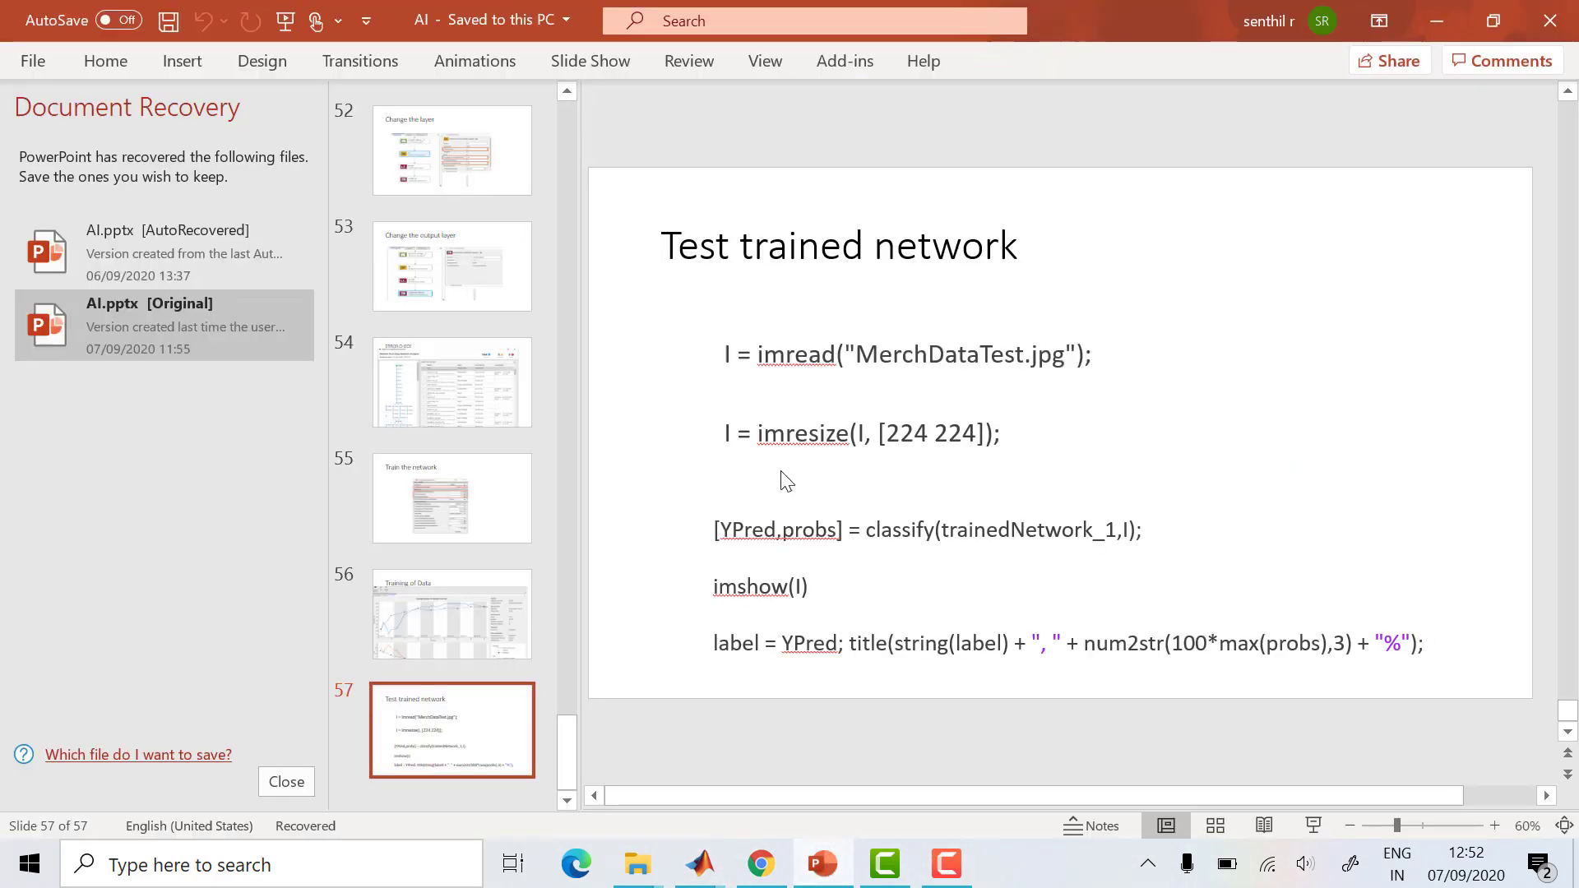
{"action": "left_click_drag", "start_coordinate": [727, 436], "coordinate": [998, 432]}
{"action": "key", "text": "ctrl+c"}
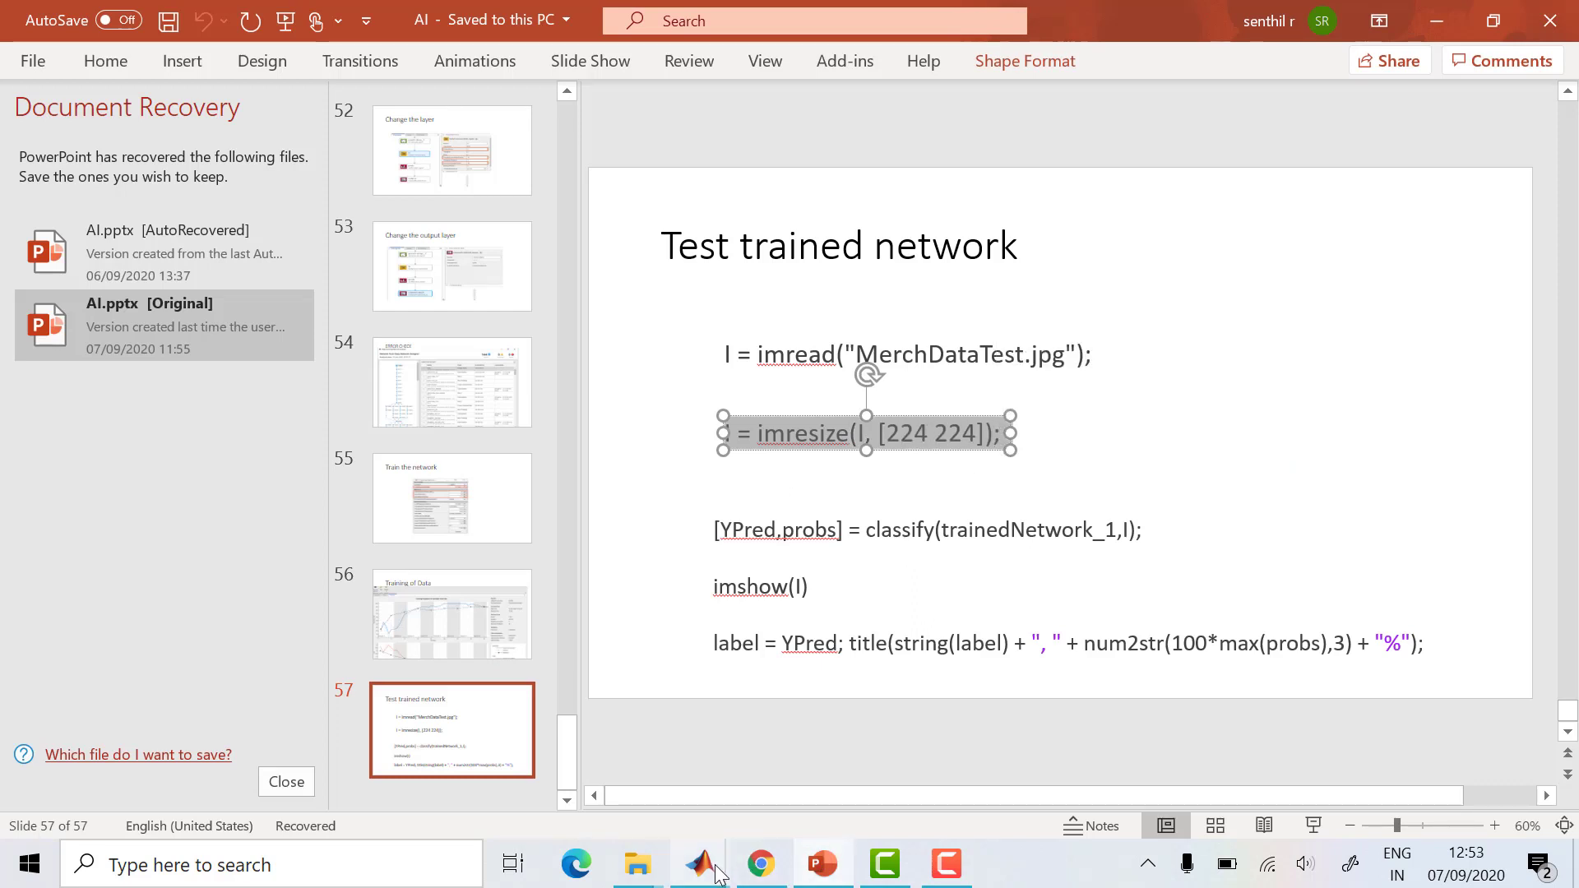
{"action": "mouse_move", "coordinate": [716, 873]}
{"action": "left_click", "coordinate": [654, 812]}
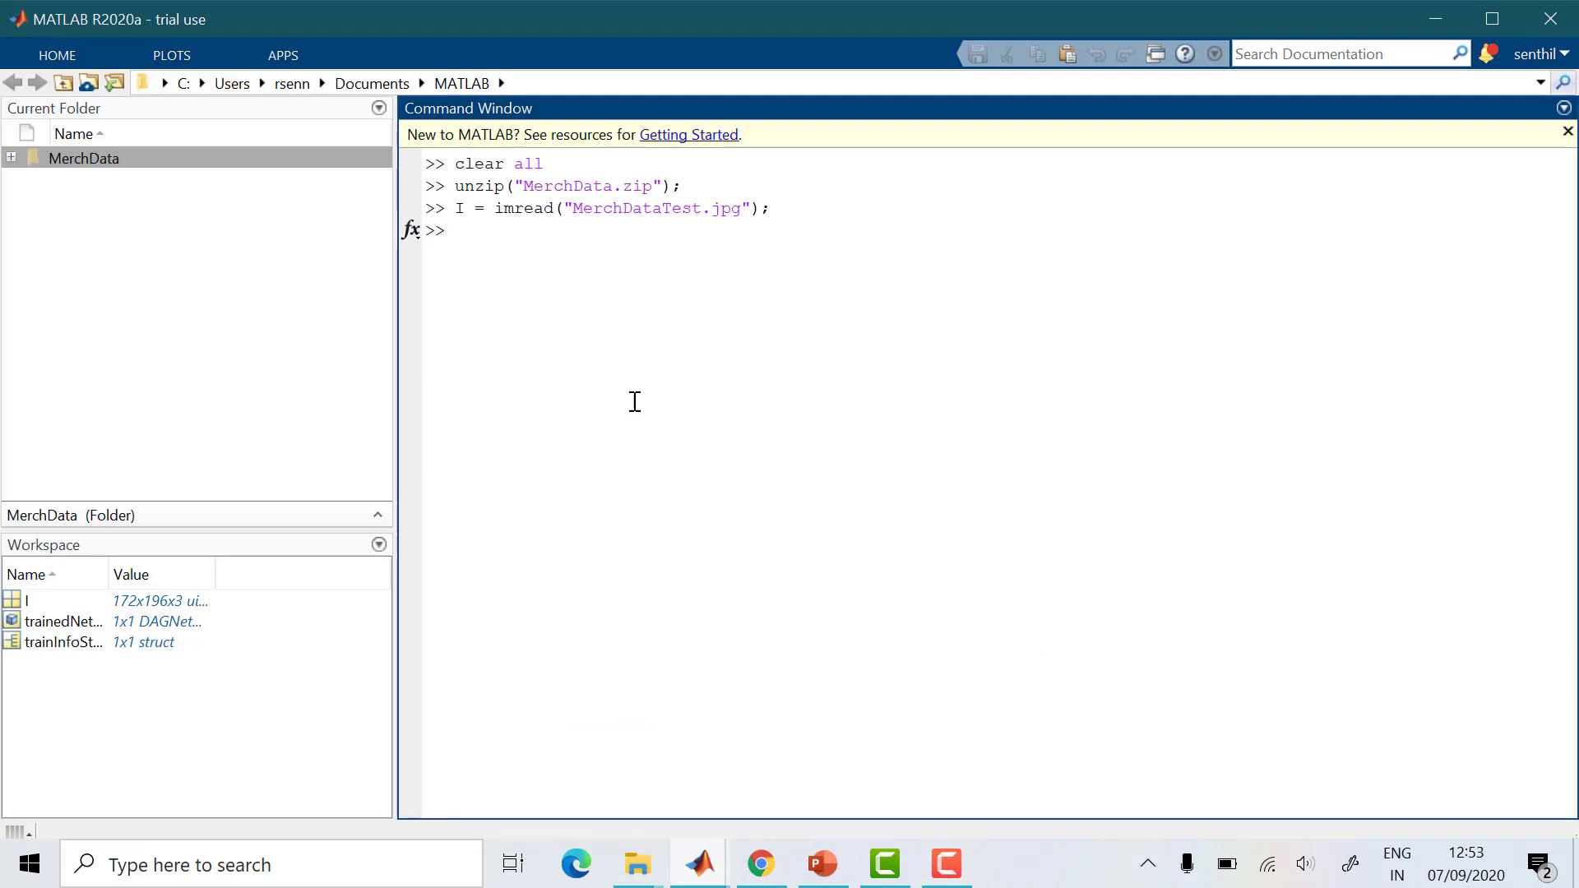
{"action": "key", "text": "ctrl+v"}
{"action": "key", "text": "Return"}
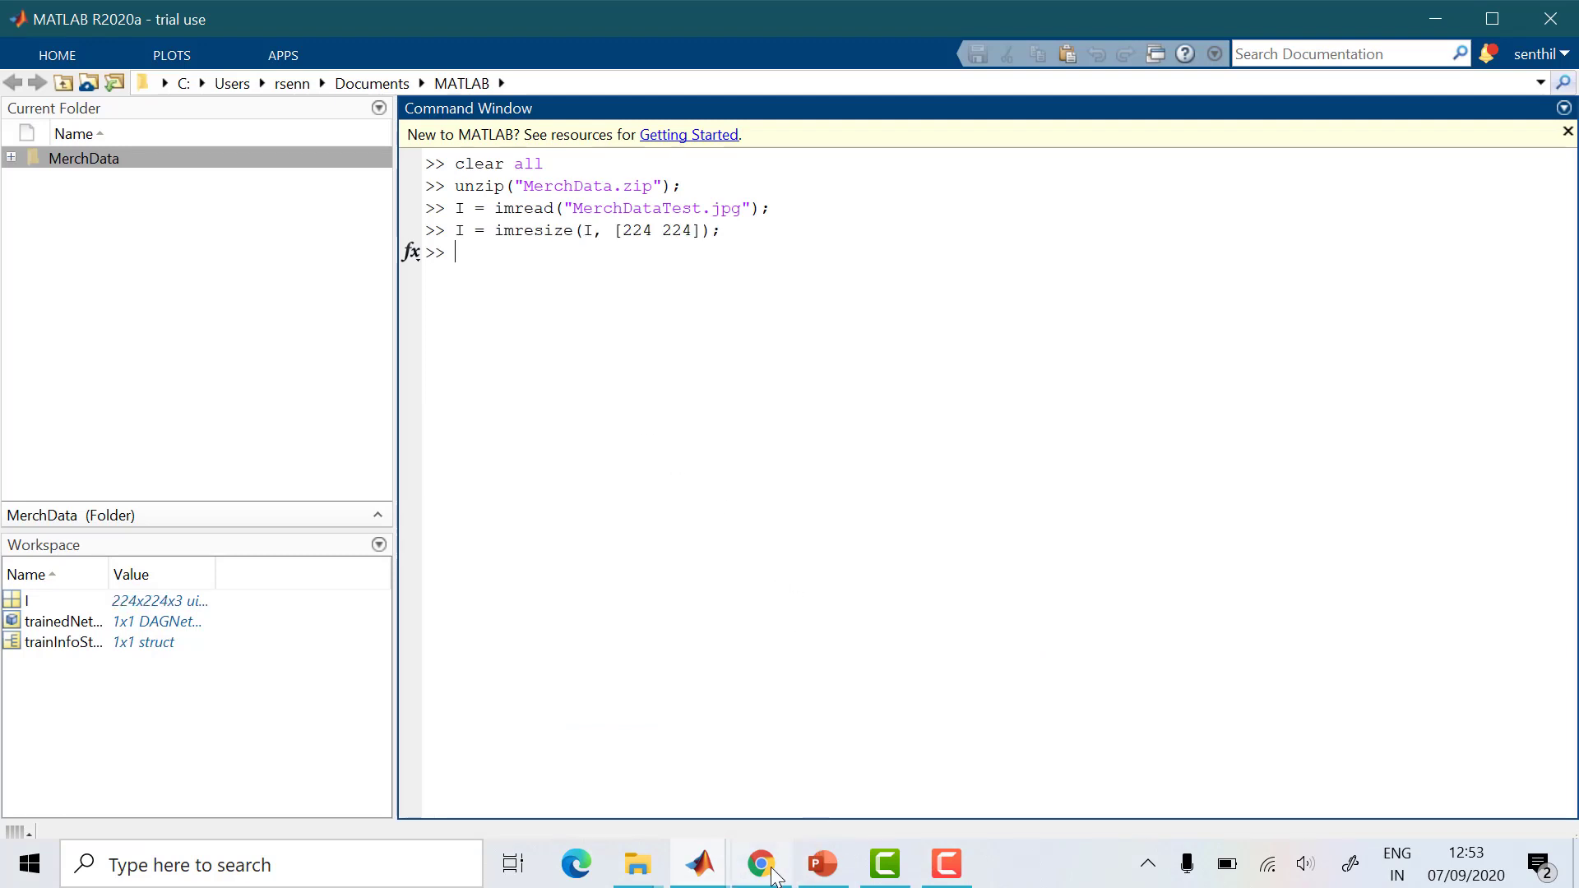
Switch to the PowerPoint slide "Test trained network" and copy its classify, imshow and label/title code lines
{"action": "left_click", "coordinate": [824, 873]}
{"action": "left_click", "coordinate": [864, 589]}
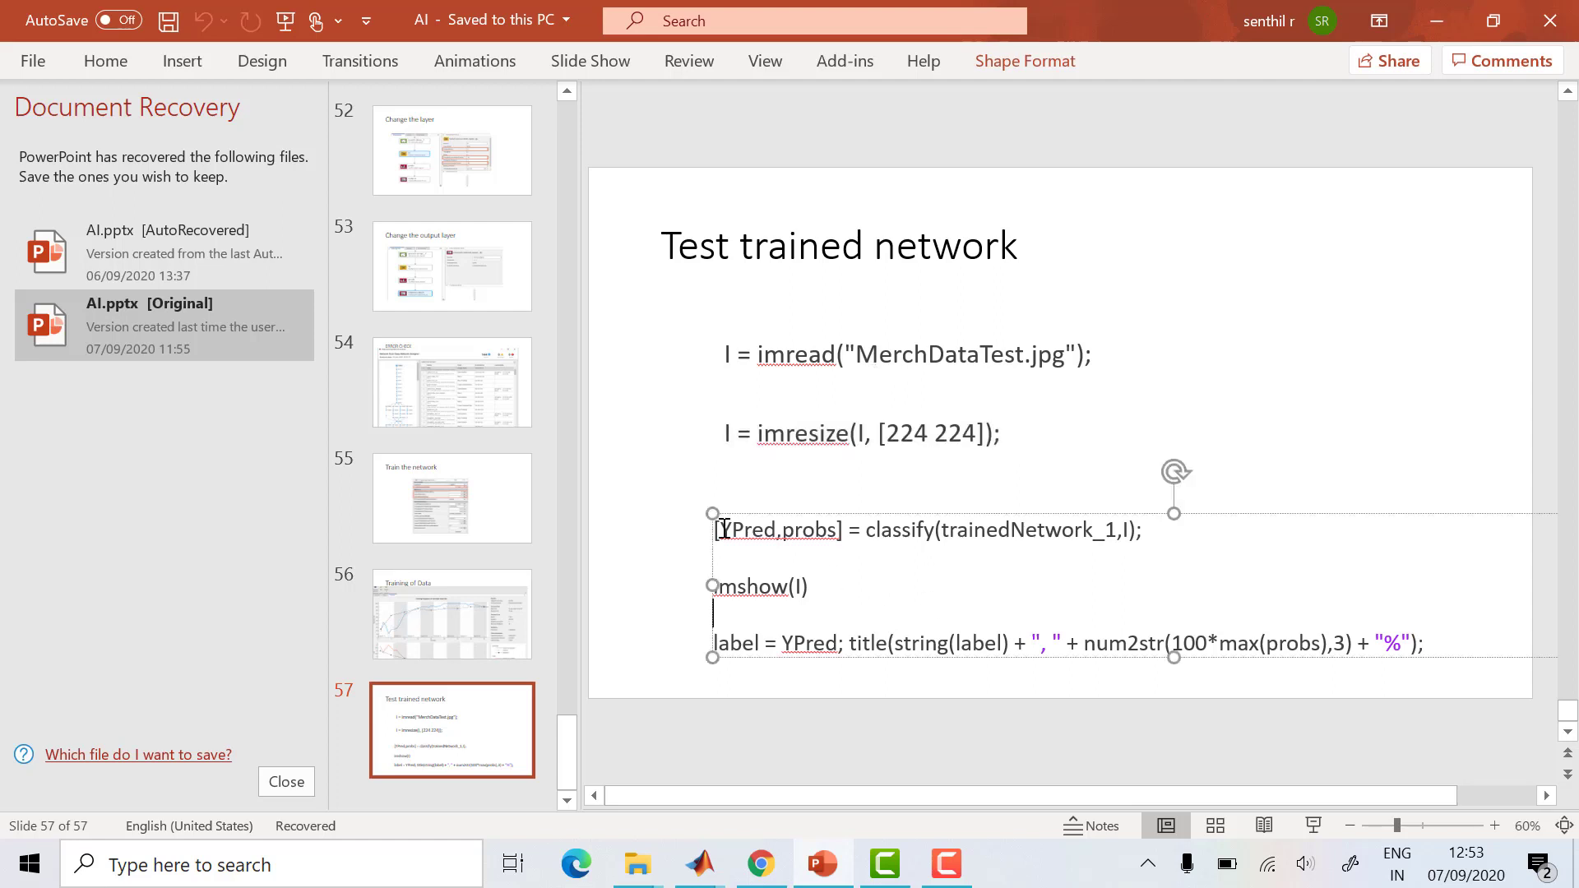
{"action": "left_click_drag", "start_coordinate": [717, 526], "coordinate": [1444, 648]}
{"action": "key", "text": "ctrl+c"}
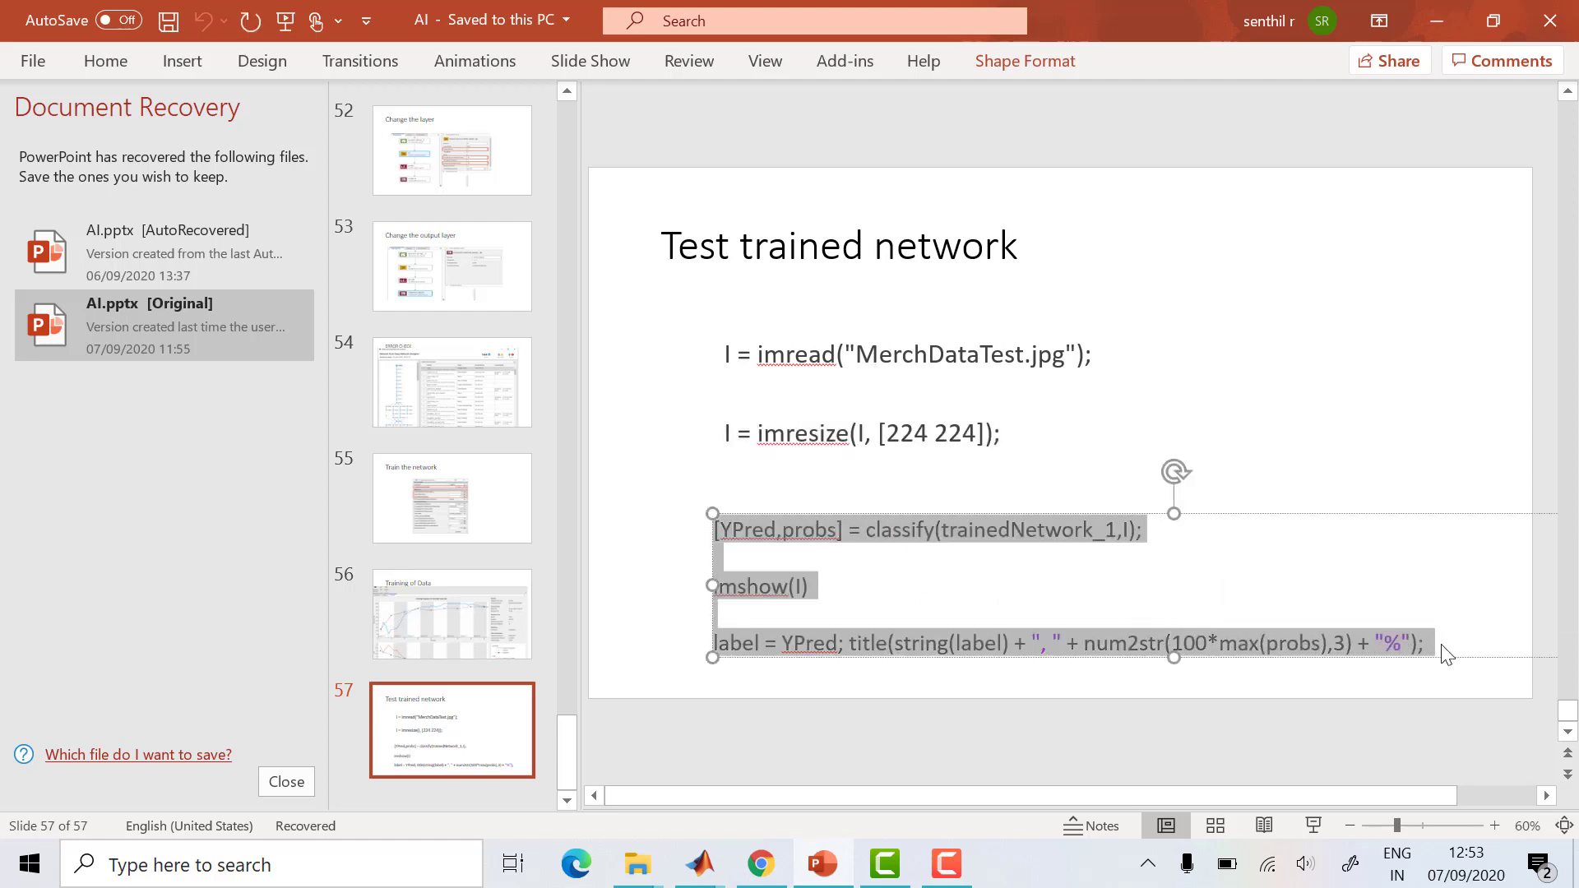
{"action": "left_click", "coordinate": [1399, 435]}
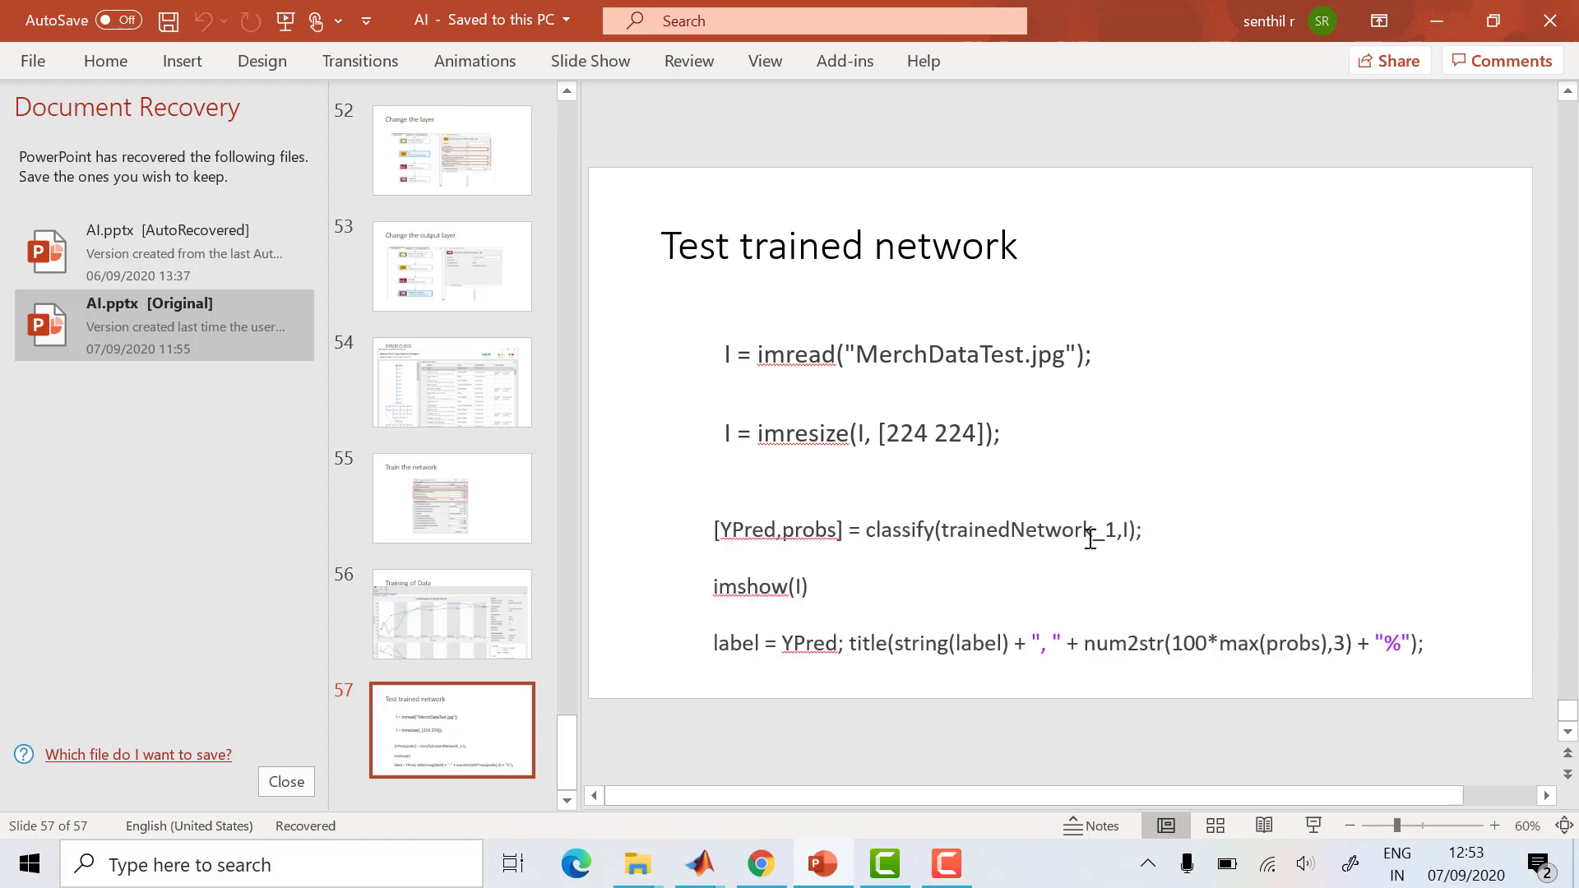
Highlight the trainedNetwork_1 argument in the slide's classify line to examine which network variable it uses
{"action": "left_click_drag", "start_coordinate": [944, 528], "coordinate": [1117, 531]}
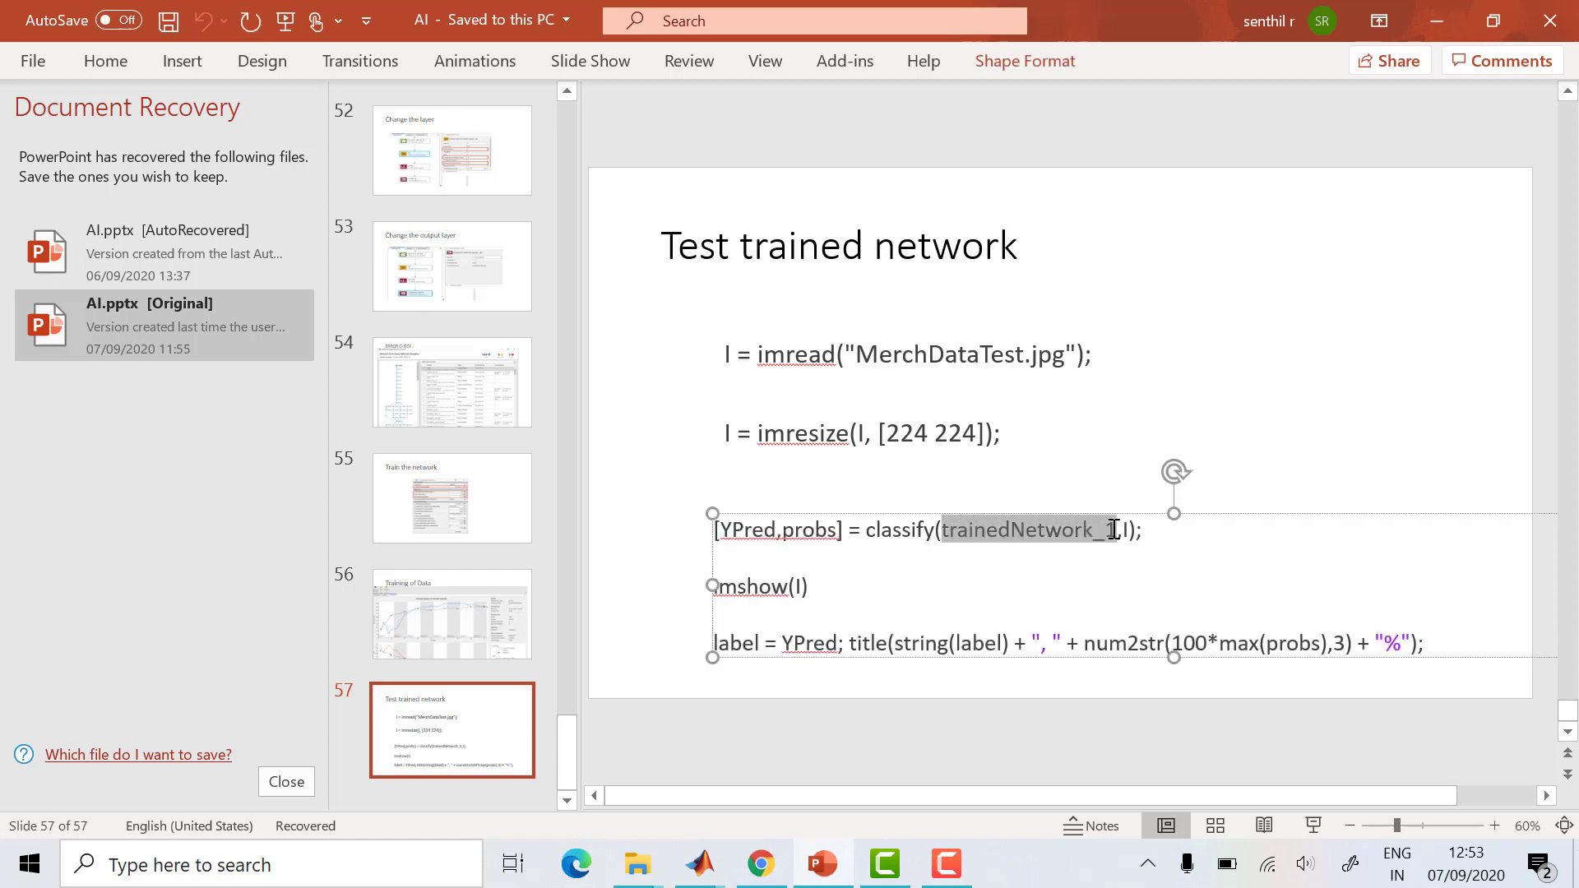
{"action": "left_click", "coordinate": [1081, 607]}
{"action": "left_click_drag", "start_coordinate": [943, 530], "coordinate": [1115, 531]}
{"action": "left_click", "coordinate": [941, 577]}
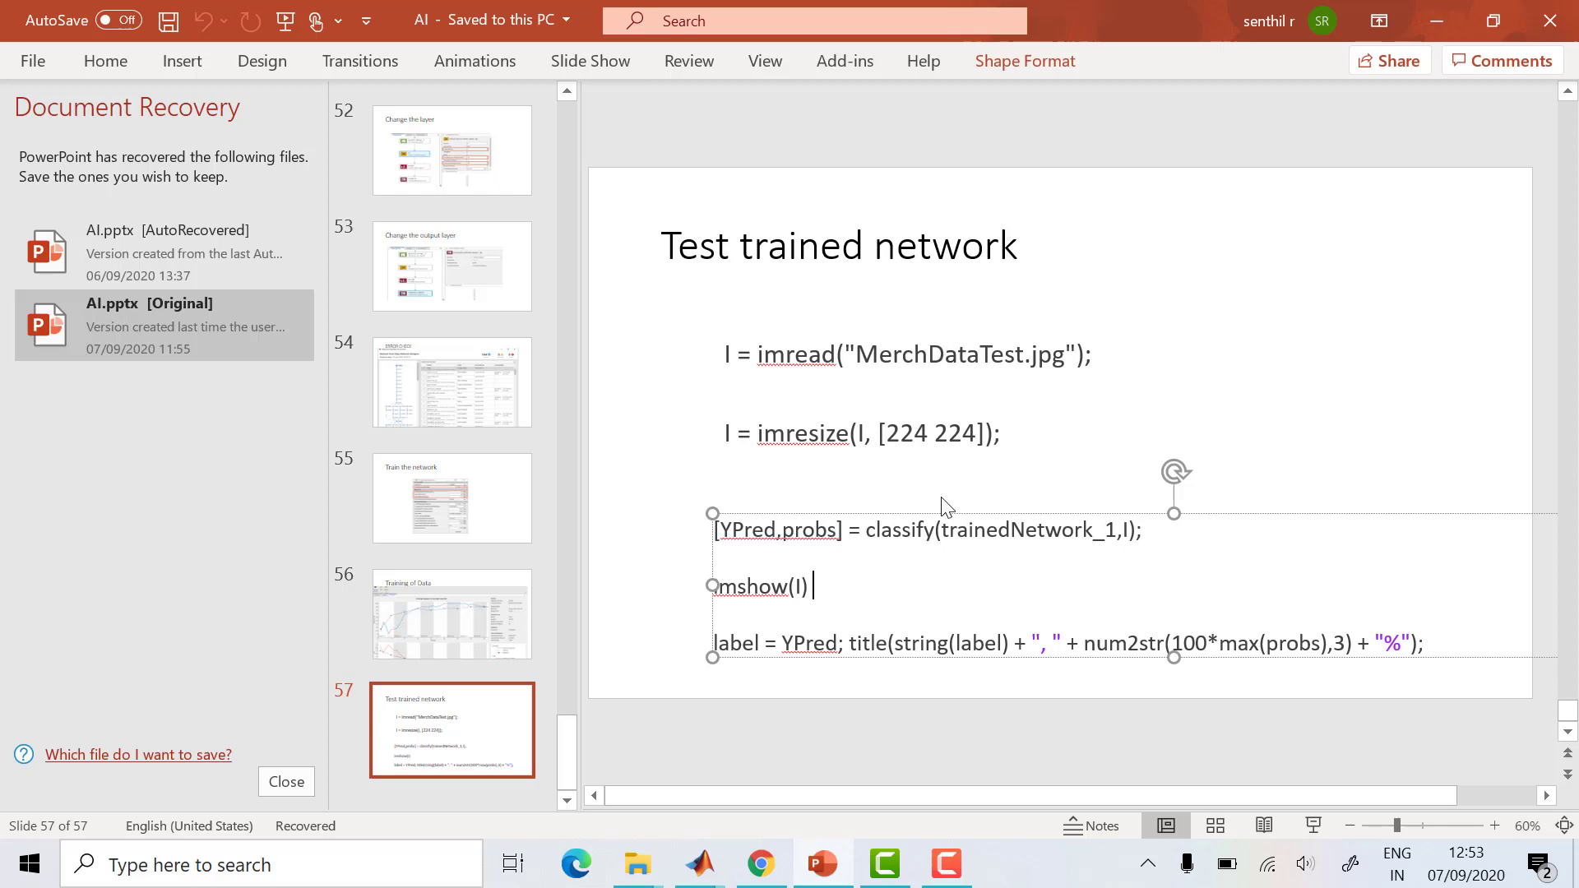
Return to MATLAB, run the copied classify(trainedNetwork_1,I), imshow(I) and label/title lines in the Command Window, and move the figure clear of the code
{"action": "left_click", "coordinate": [1438, 19]}
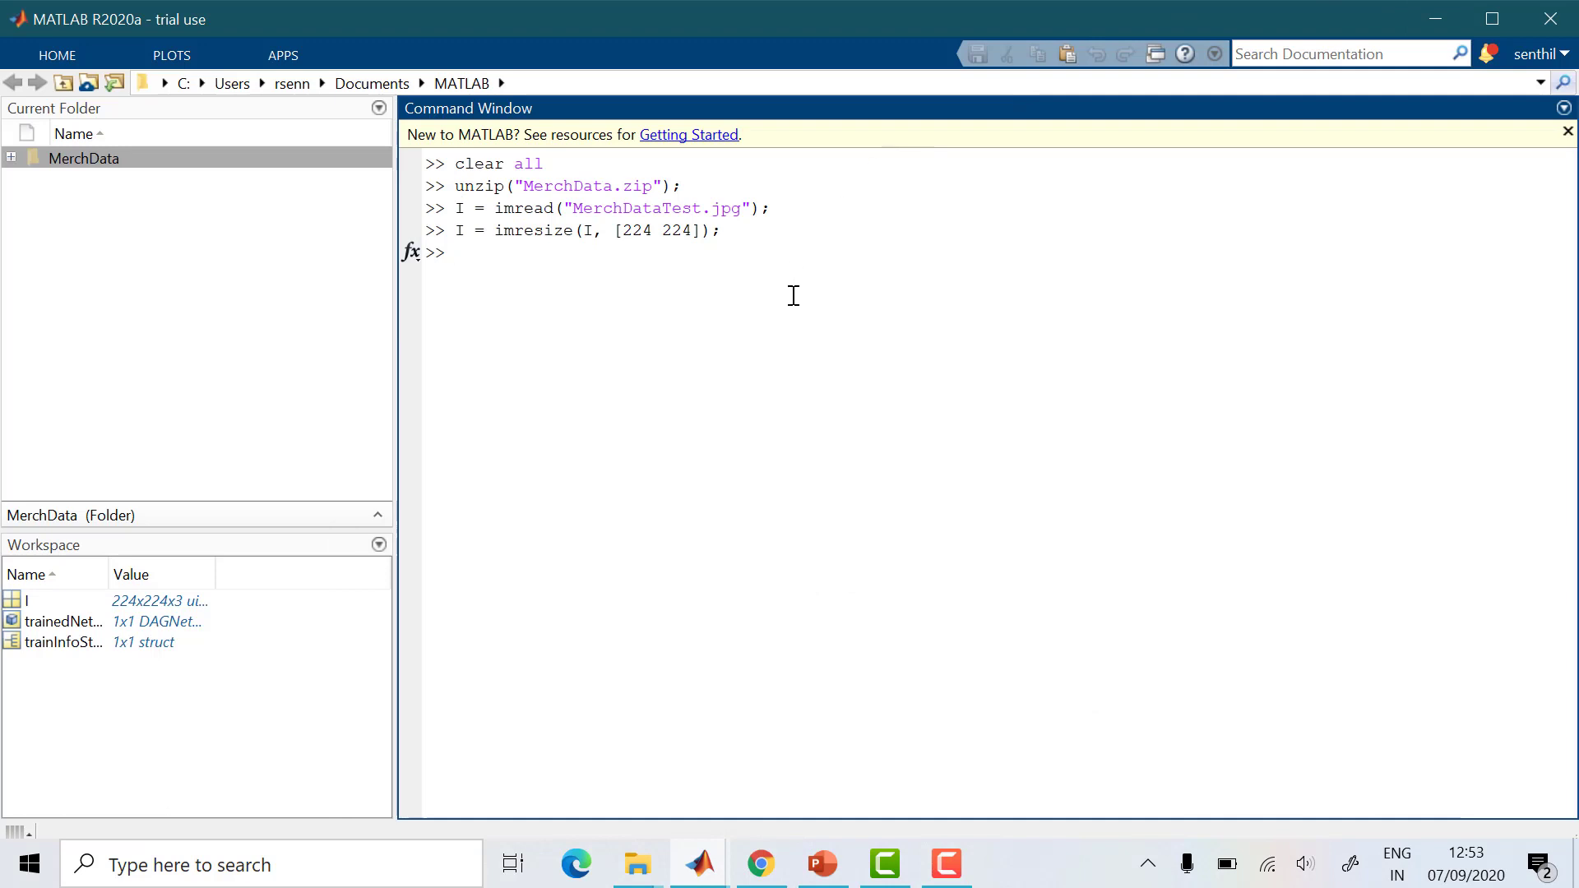
{"action": "key", "text": "ctrl+v"}
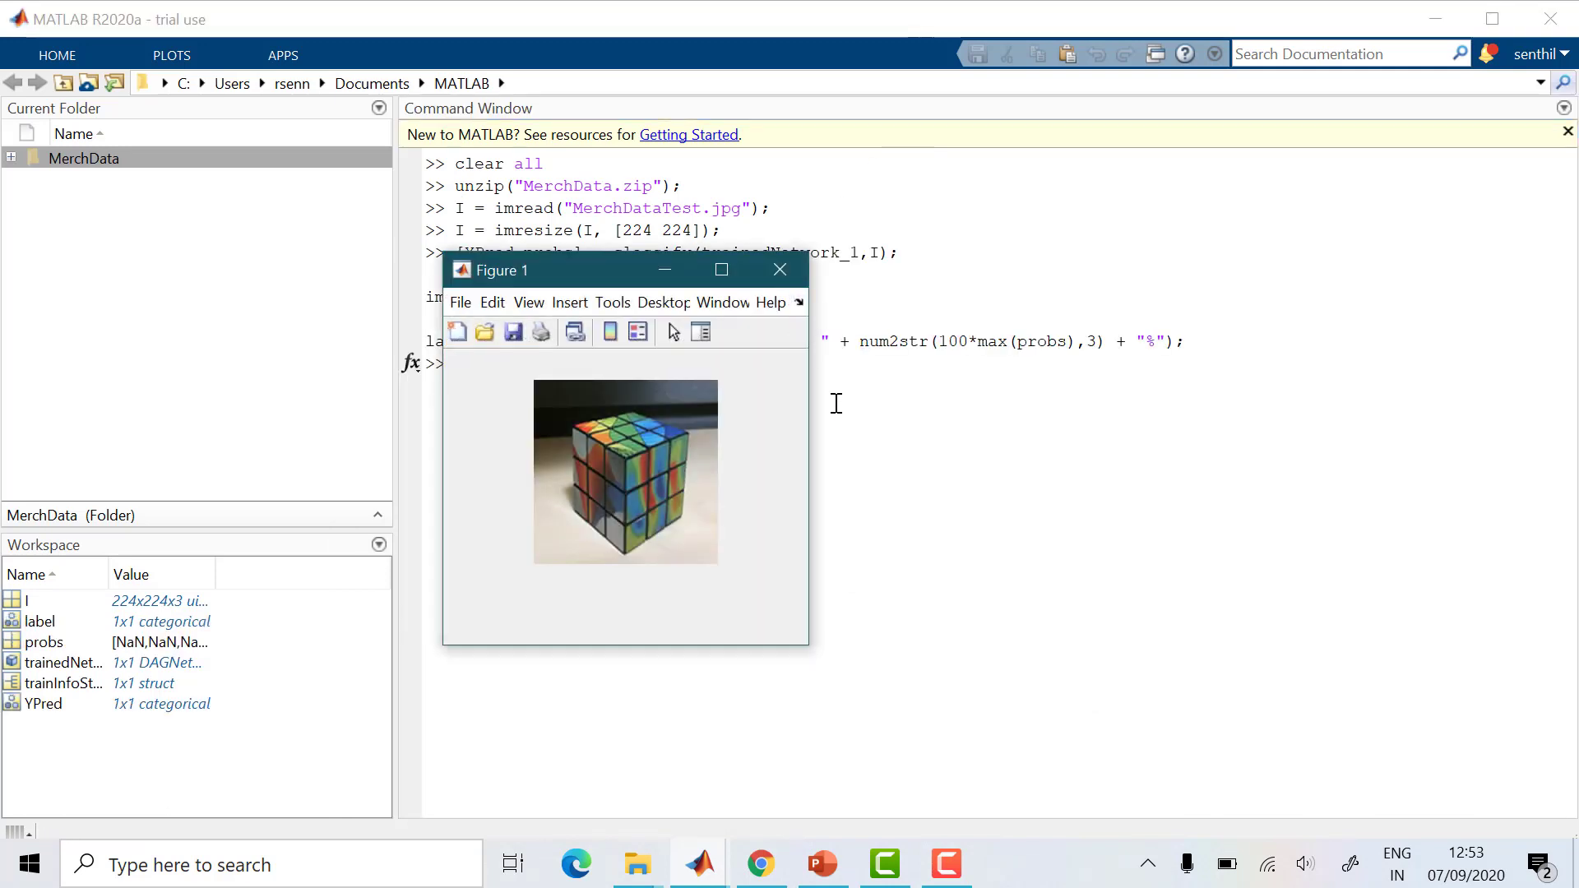
{"action": "mouse_move", "coordinate": [604, 467]}
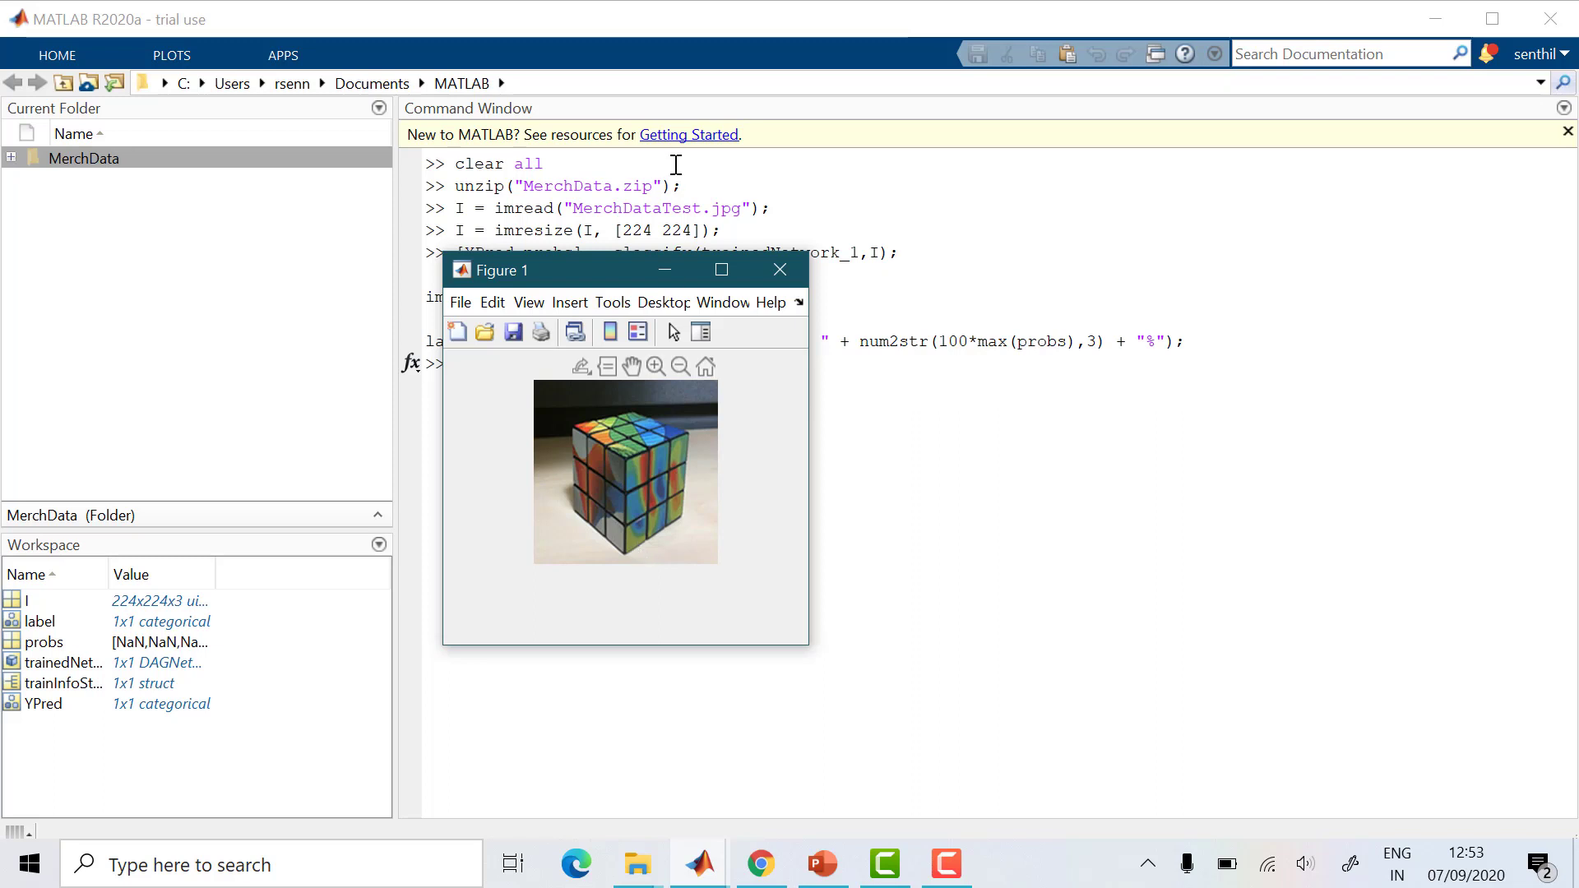
{"action": "left_click_drag", "start_coordinate": [644, 270], "coordinate": [971, 468]}
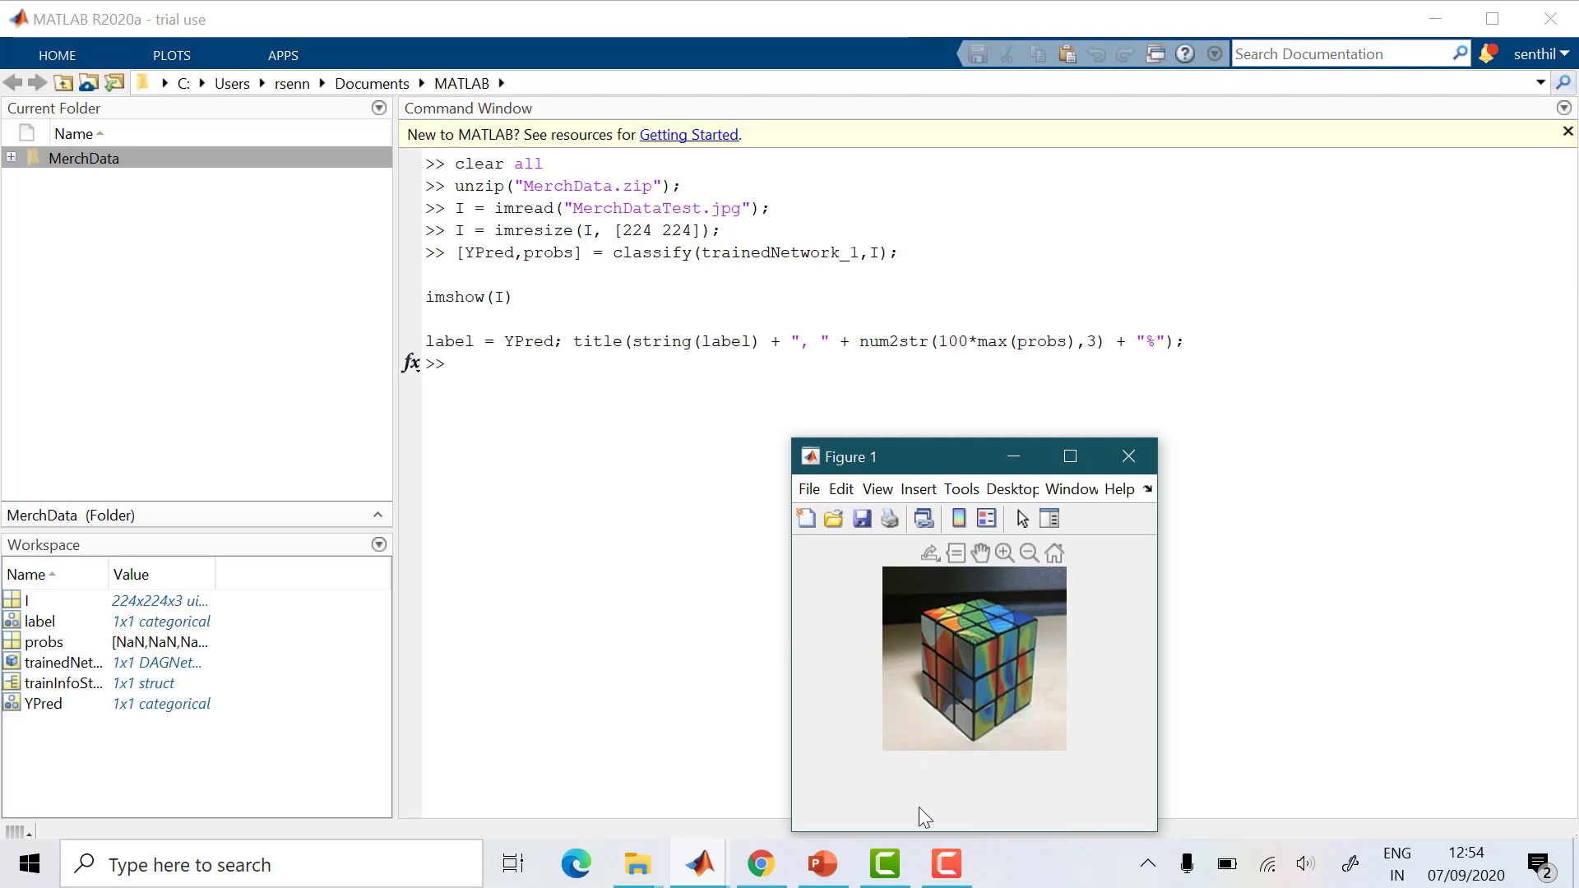
{"action": "left_click", "coordinate": [897, 865]}
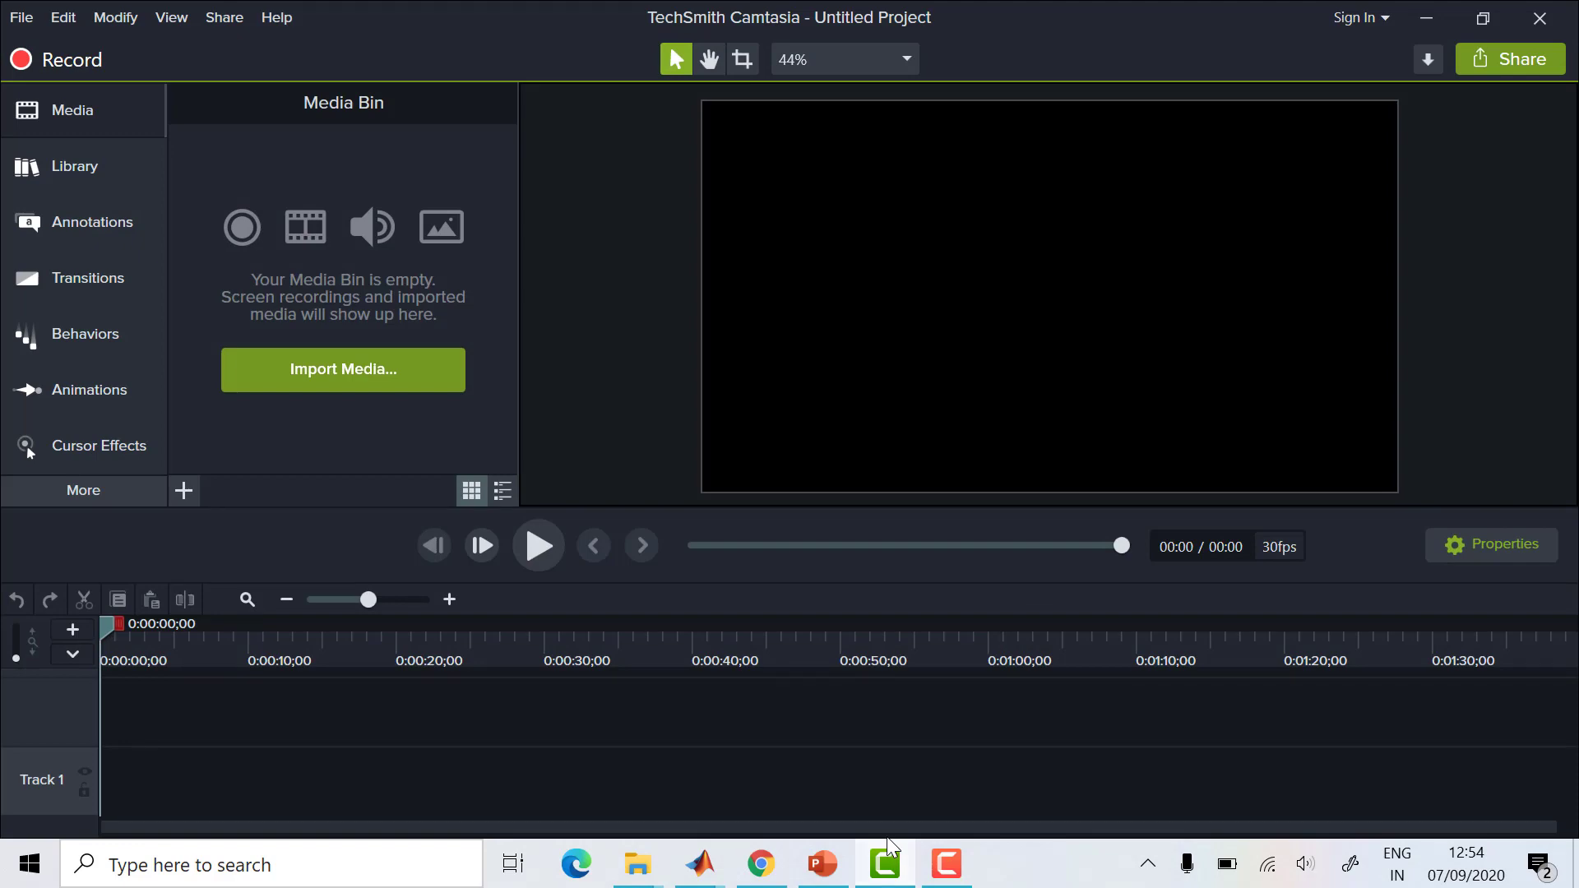